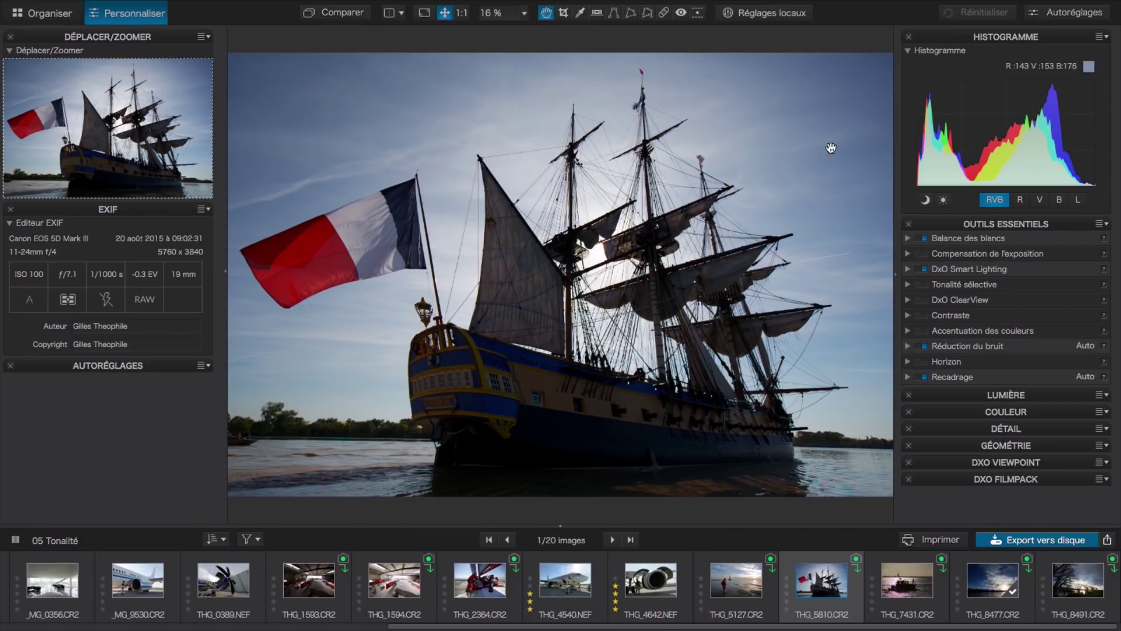
# Switch to the Organiser workspace and examine the source browser's drives, the dated folders under 01 Photos diverses and the PROJETS list
pyautogui.click(50, 14)
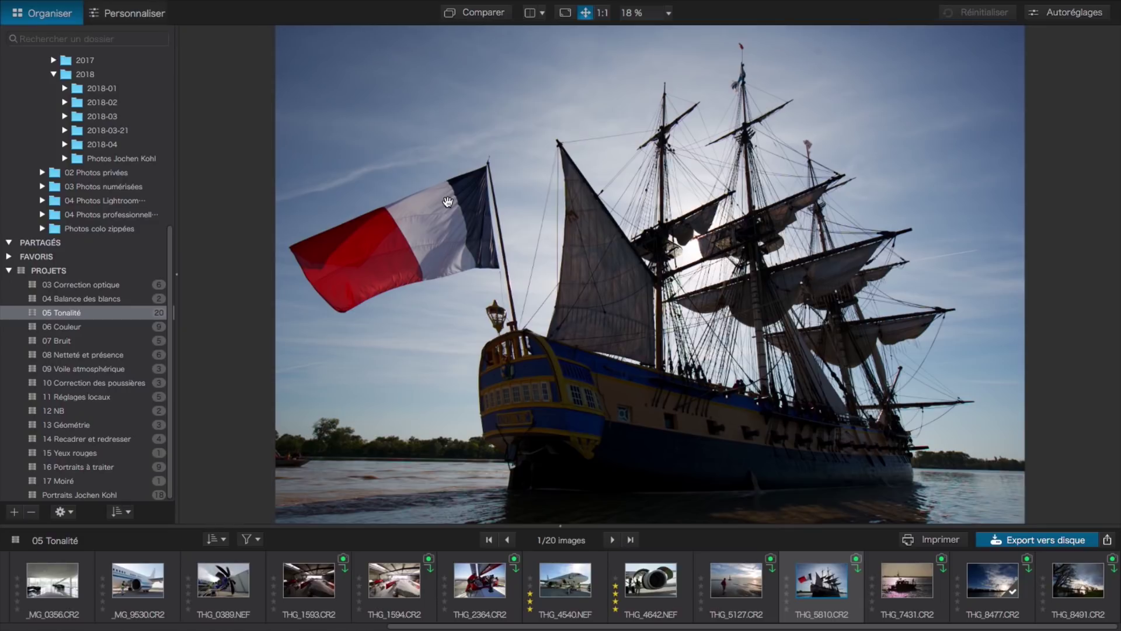
pyautogui.moveTo(643, 221)
pyautogui.moveTo(617, 133)
pyautogui.scroll(10, 135, 117)
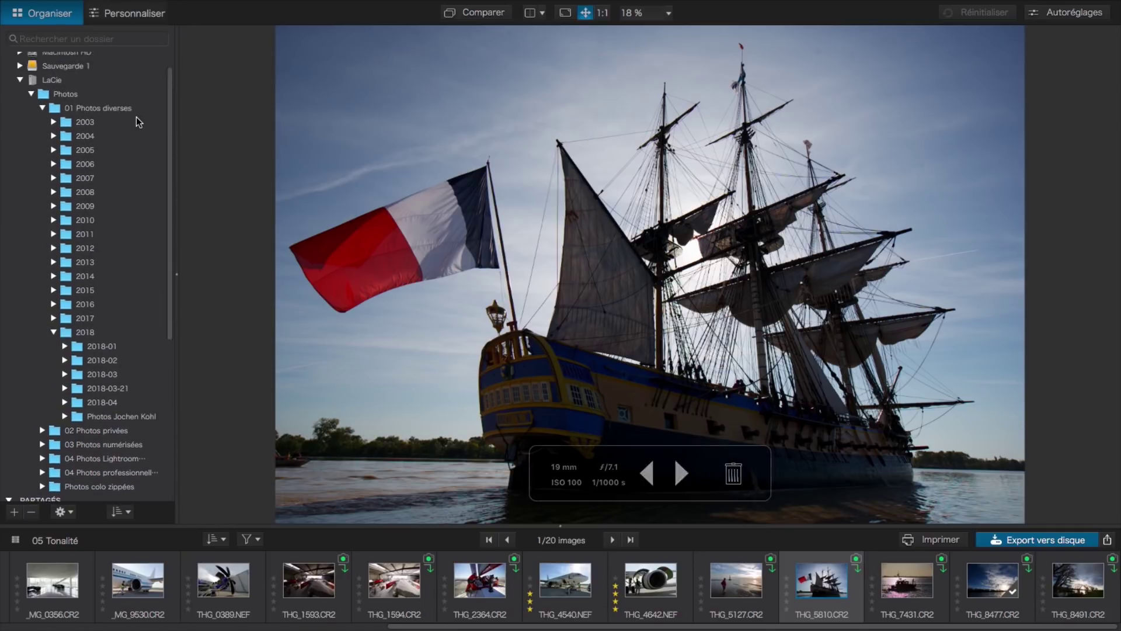
pyautogui.scroll(1, 135, 116)
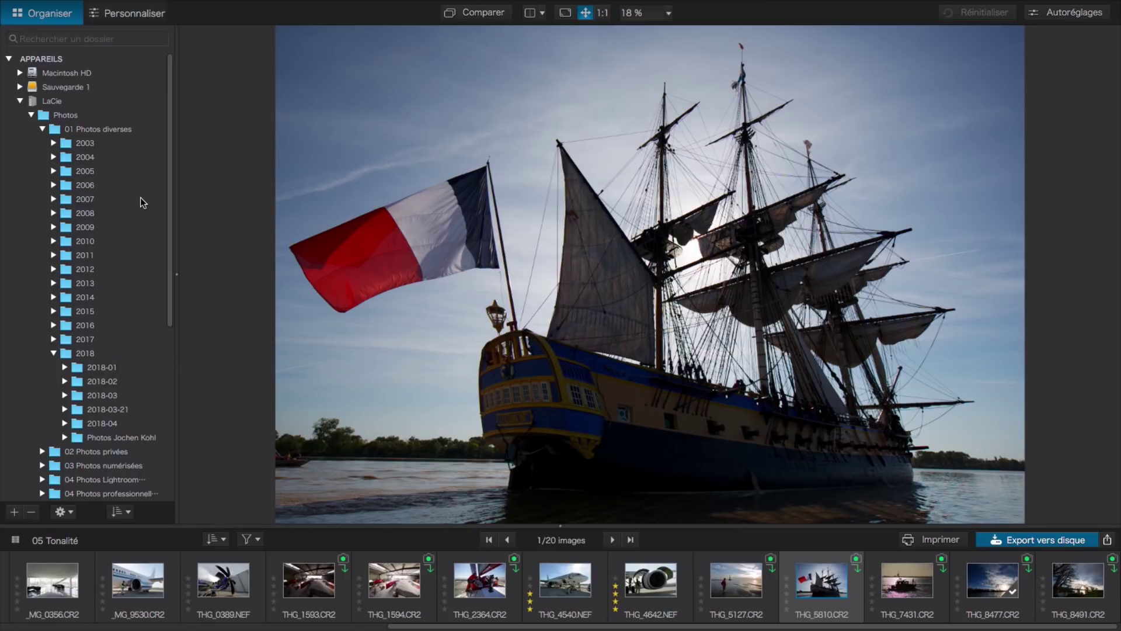
pyautogui.scroll(-3, 140, 197)
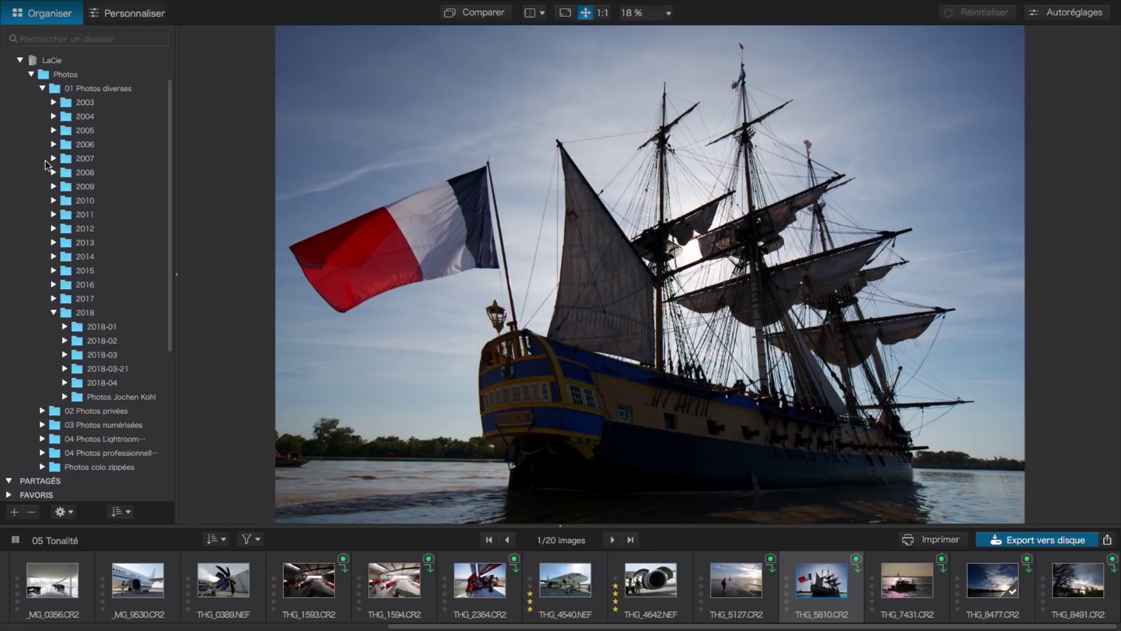
pyautogui.scroll(-5, 133, 258)
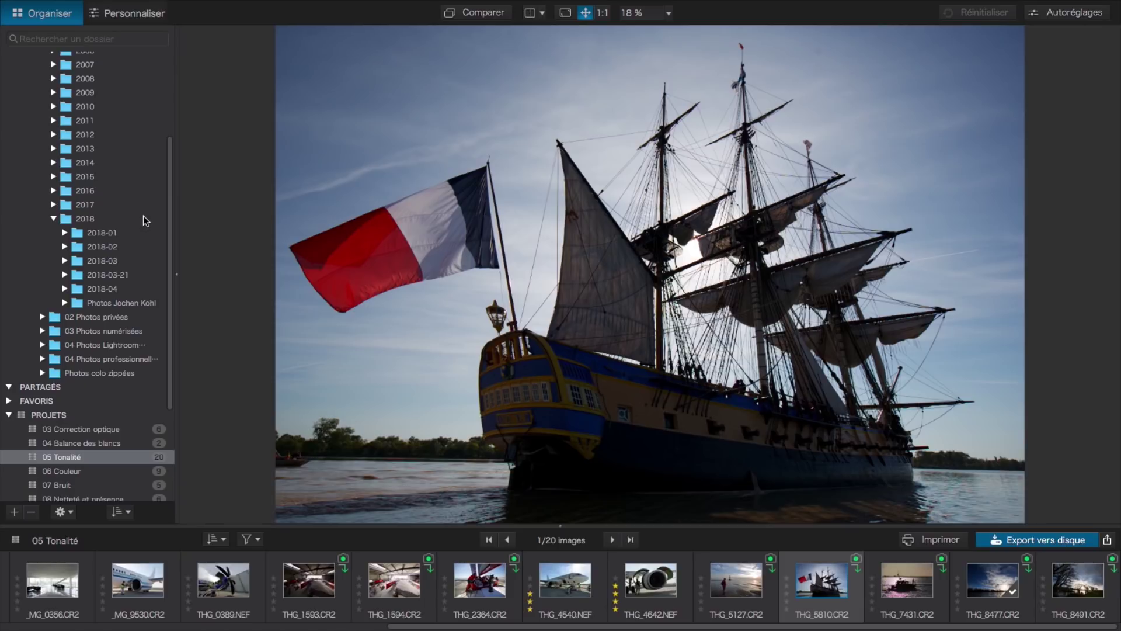
pyautogui.scroll(7, 144, 218)
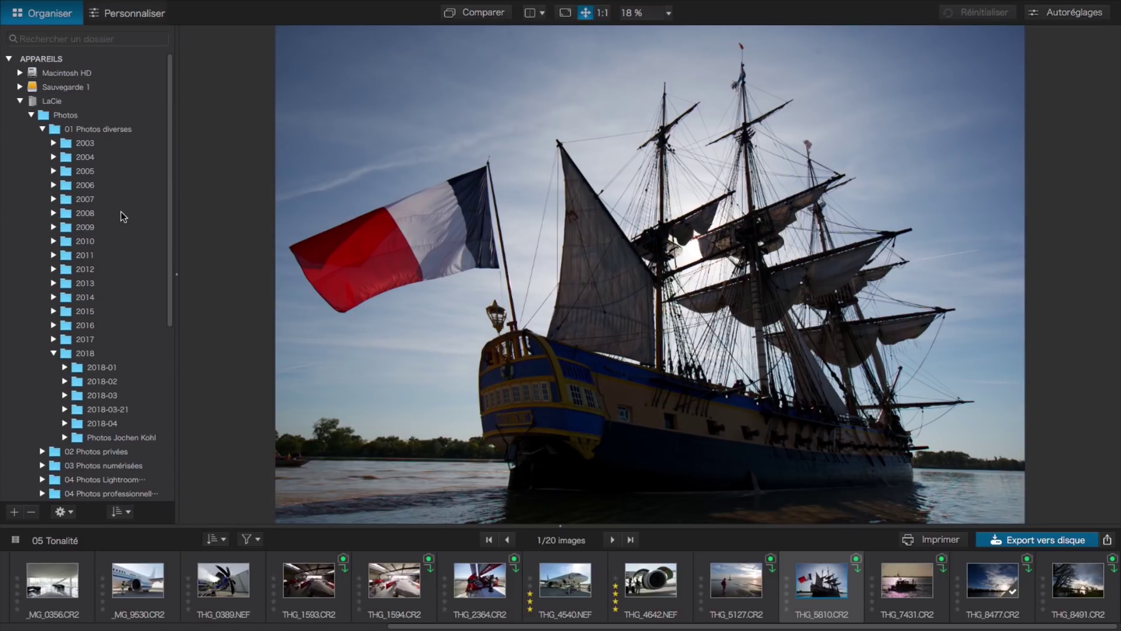
pyautogui.scroll(-15, 123, 216)
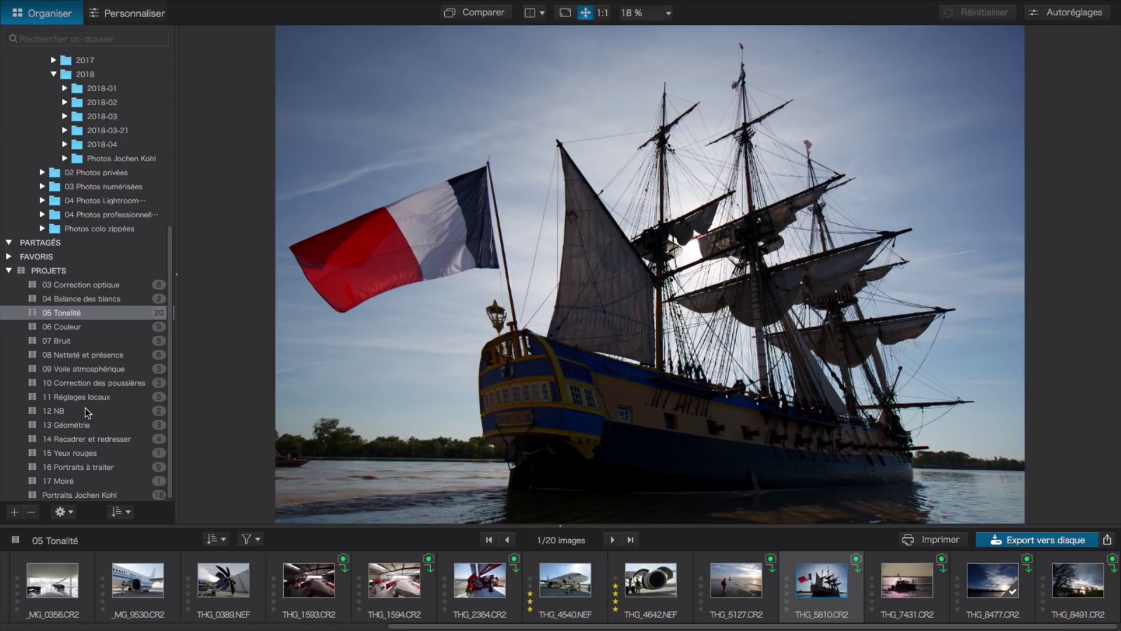
pyautogui.moveTo(274, 350)
pyautogui.scroll(6, 113, 260)
pyautogui.scroll(-1, 113, 260)
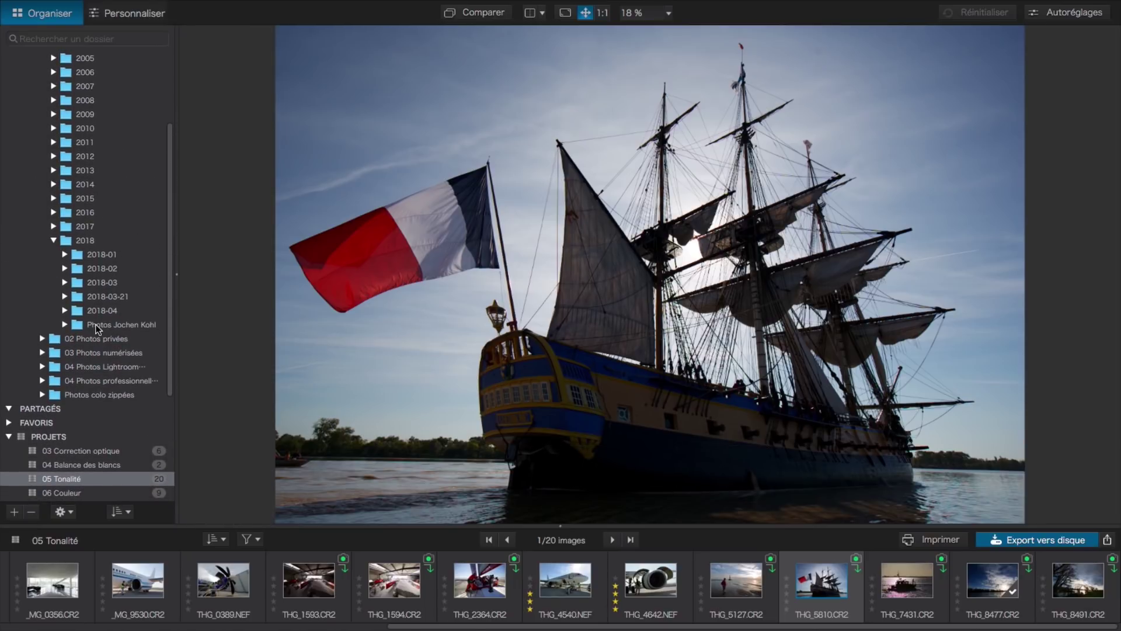
pyautogui.scroll(-5, 97, 318)
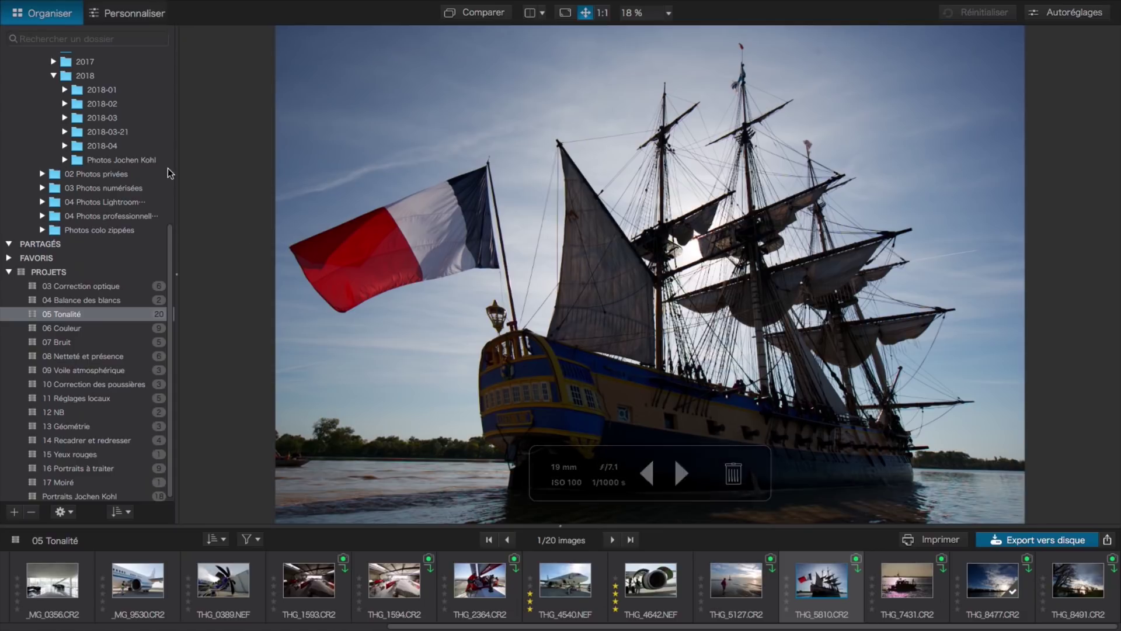
pyautogui.scroll(5, 112, 191)
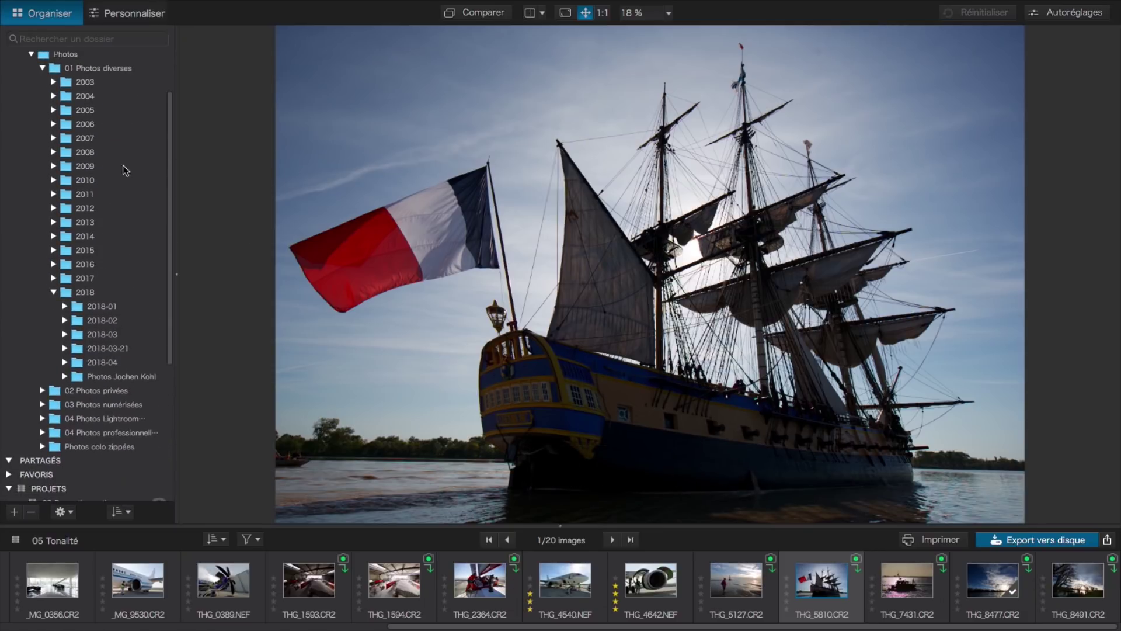
pyautogui.scroll(-4, 107, 344)
pyautogui.scroll(-3, 100, 348)
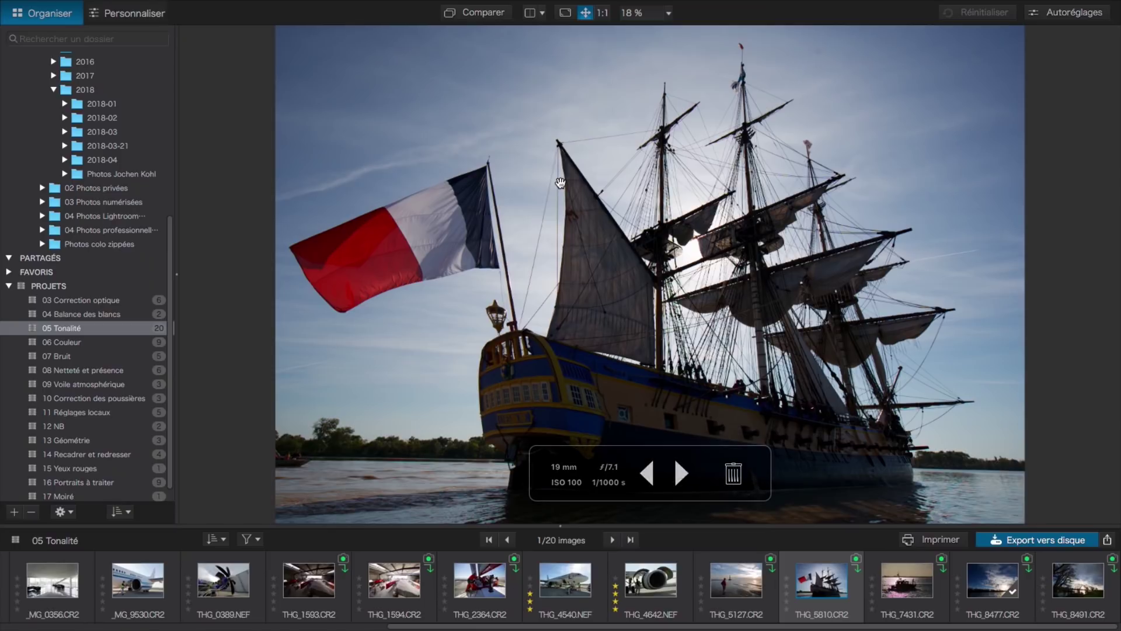
# Switch to the Personnaliser workspace and view the options for saving and deleting a custom workspace layout
pyautogui.click(131, 15)
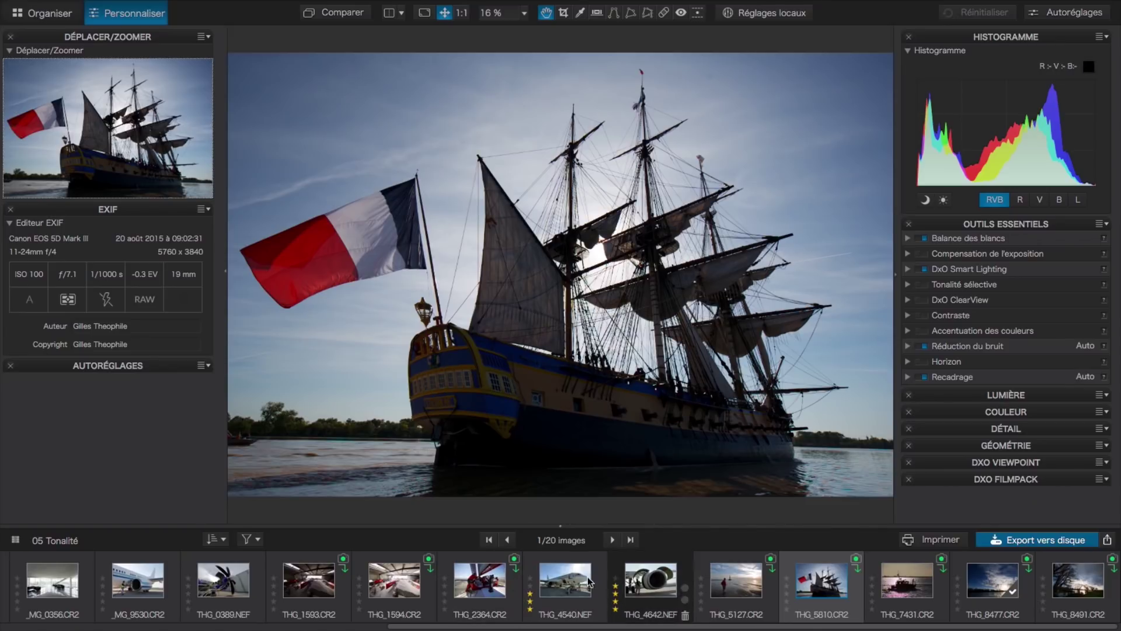
pyautogui.moveTo(636, 586)
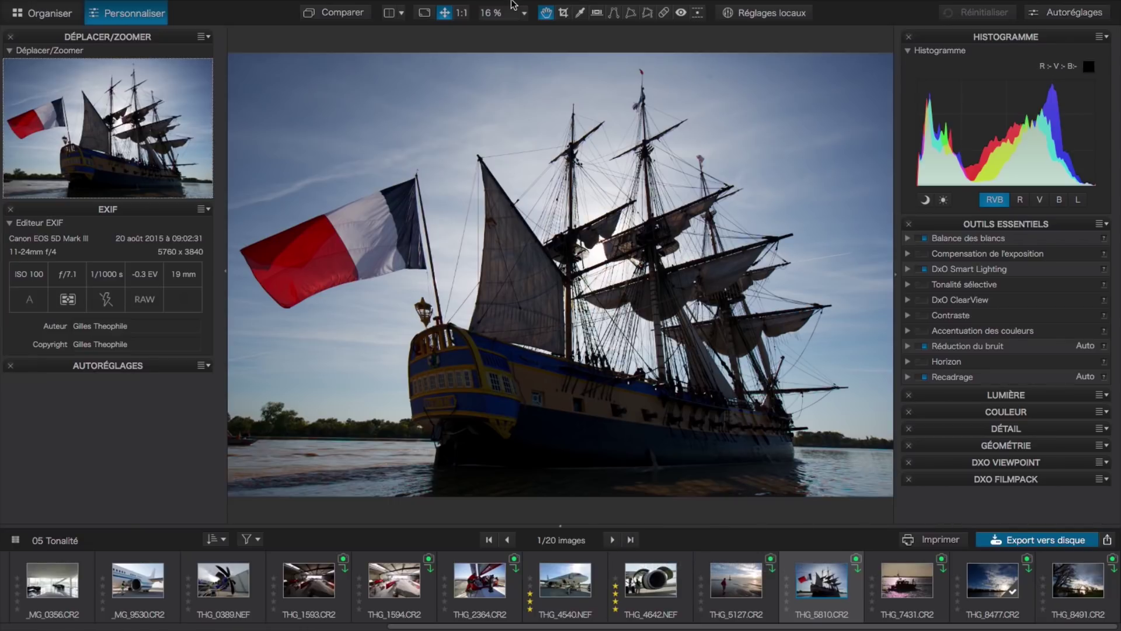
pyautogui.click(516, 7)
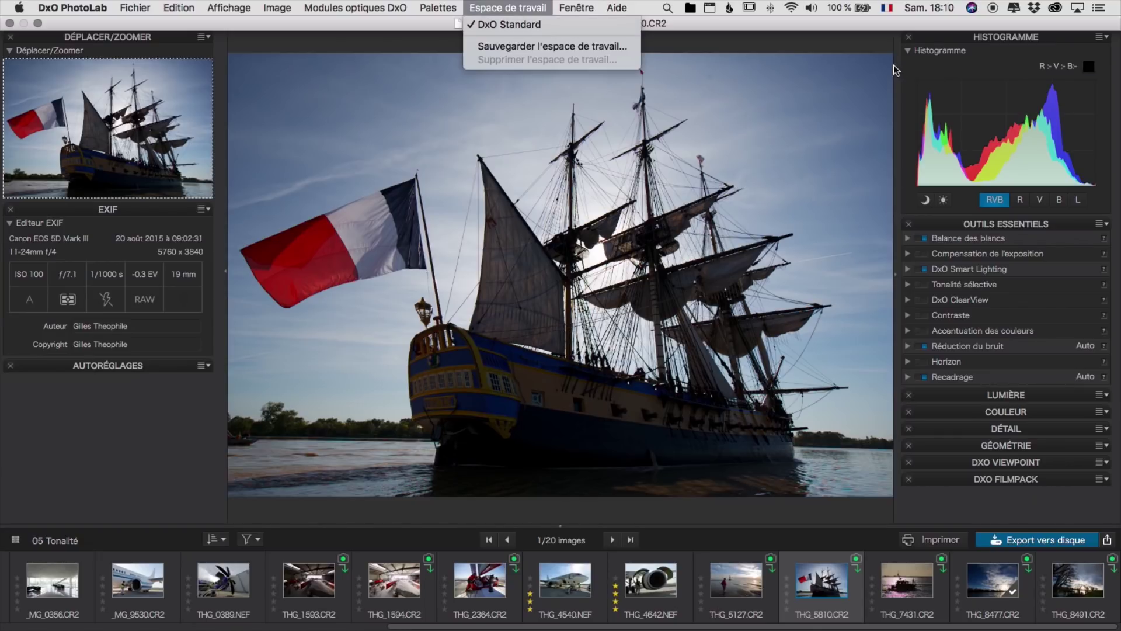
pyautogui.click(846, 109)
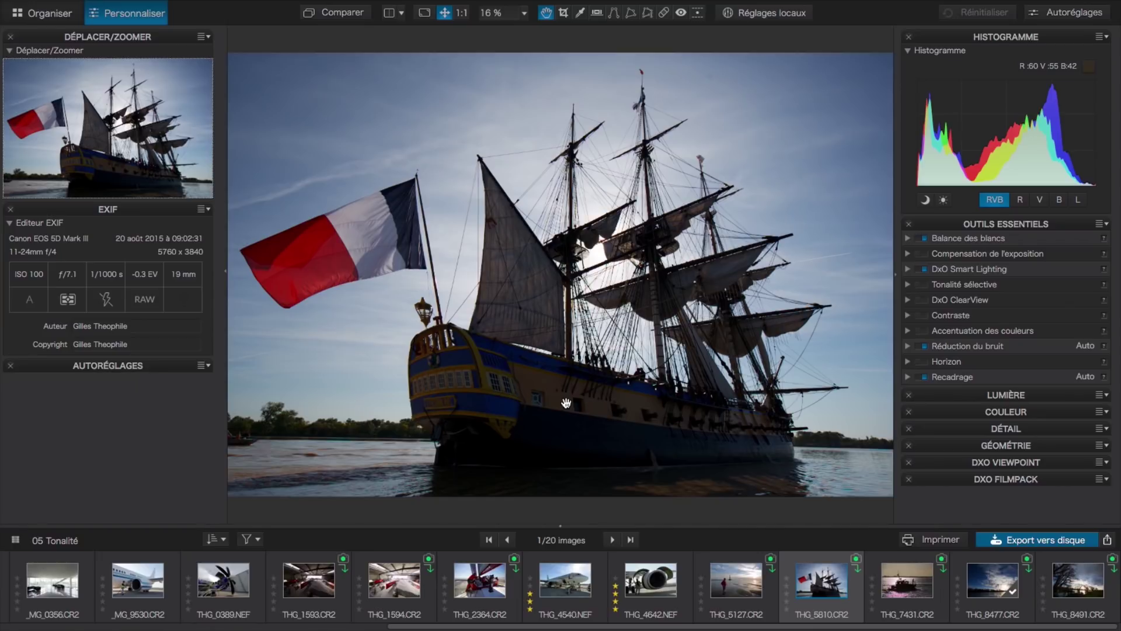
# Return to the Organiser workspace and open the 2018-03-21 folder directly under 2018, closing the optics module download window
pyautogui.click(50, 16)
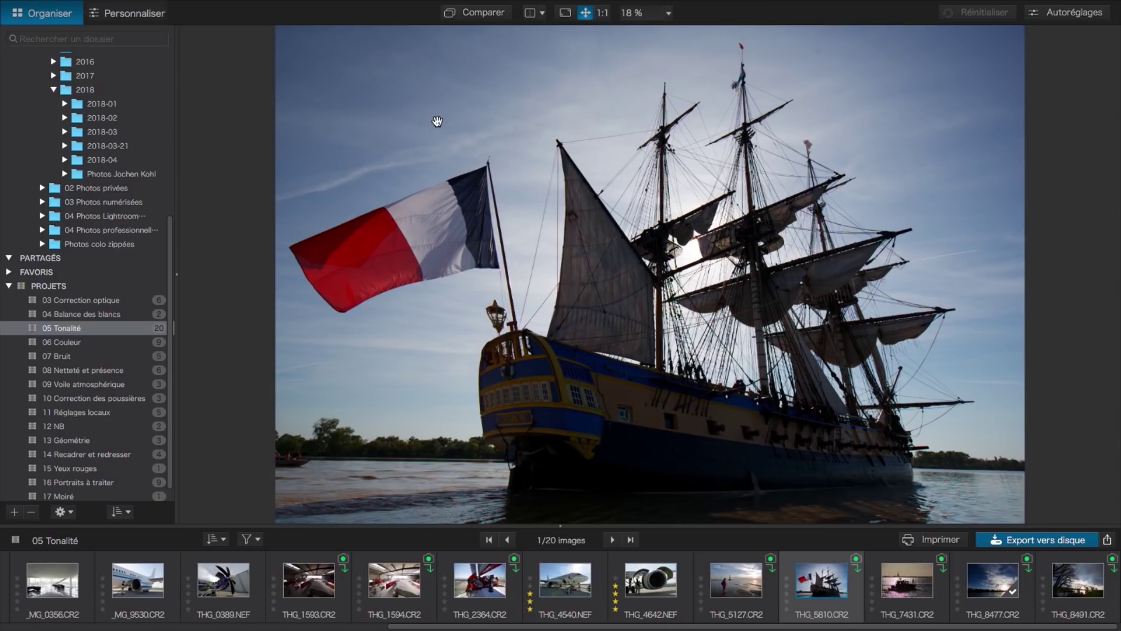
pyautogui.moveTo(437, 114)
pyautogui.moveTo(438, 279)
pyautogui.click(102, 146)
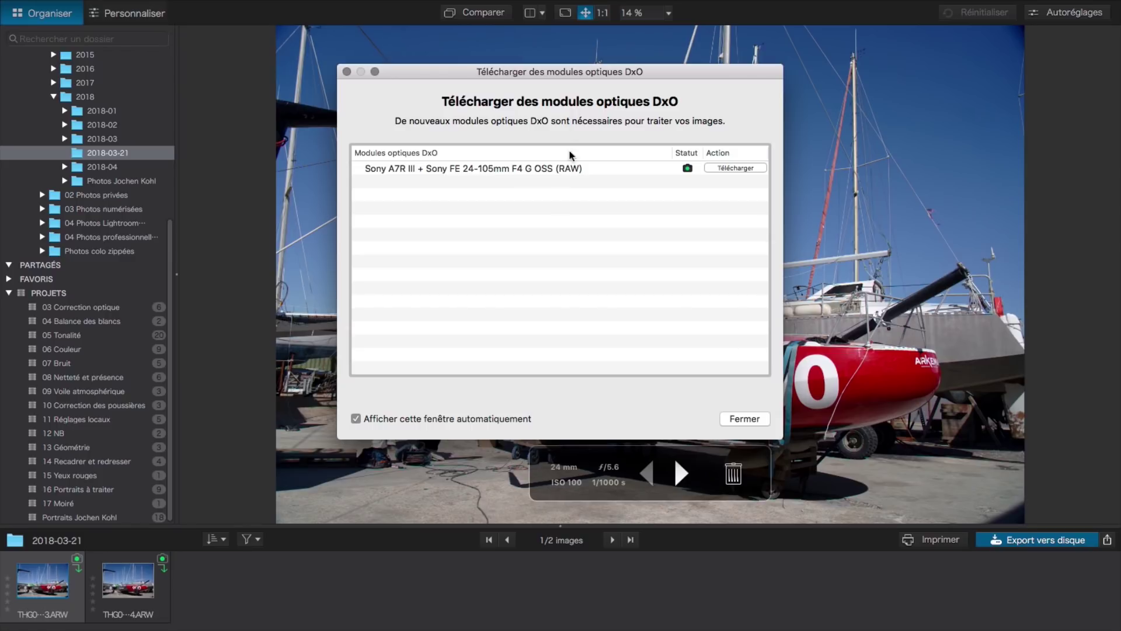
pyautogui.click(745, 417)
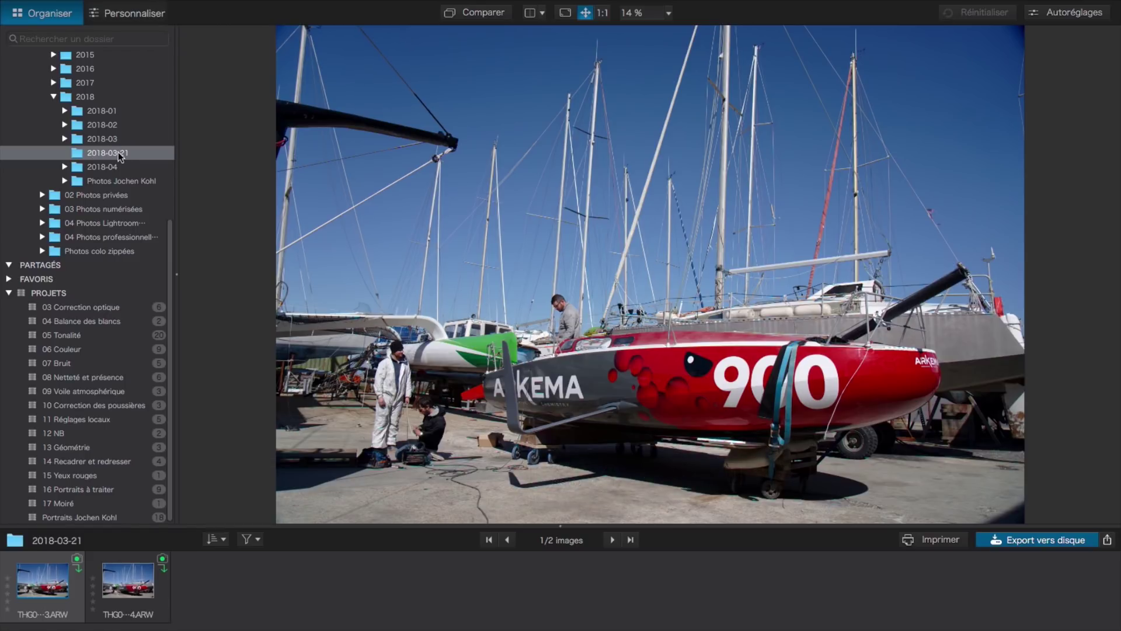
# Open the 2018-03 folder, reset its image filter and check the available sorting criteria without changing them
pyautogui.click(96, 138)
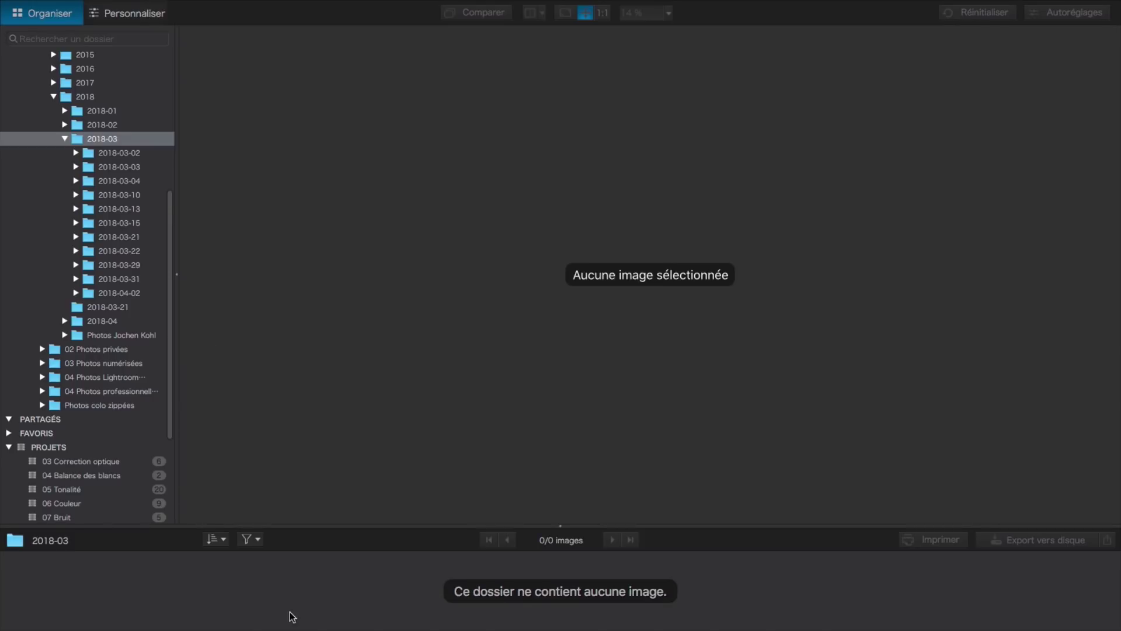
pyautogui.click(258, 540)
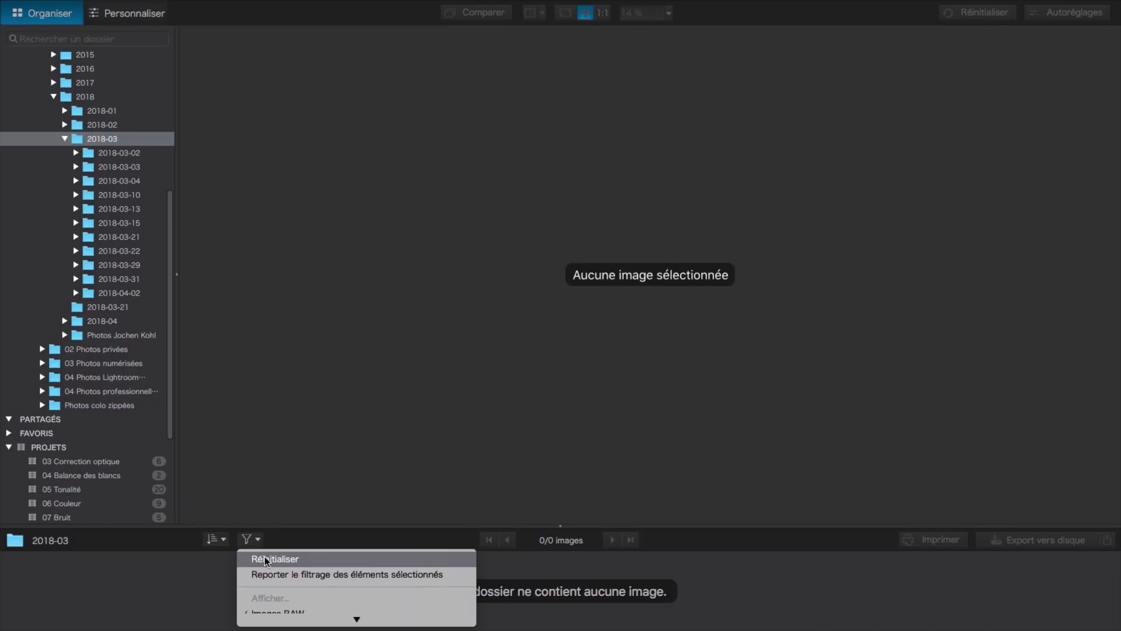
pyautogui.click(265, 557)
pyautogui.click(224, 538)
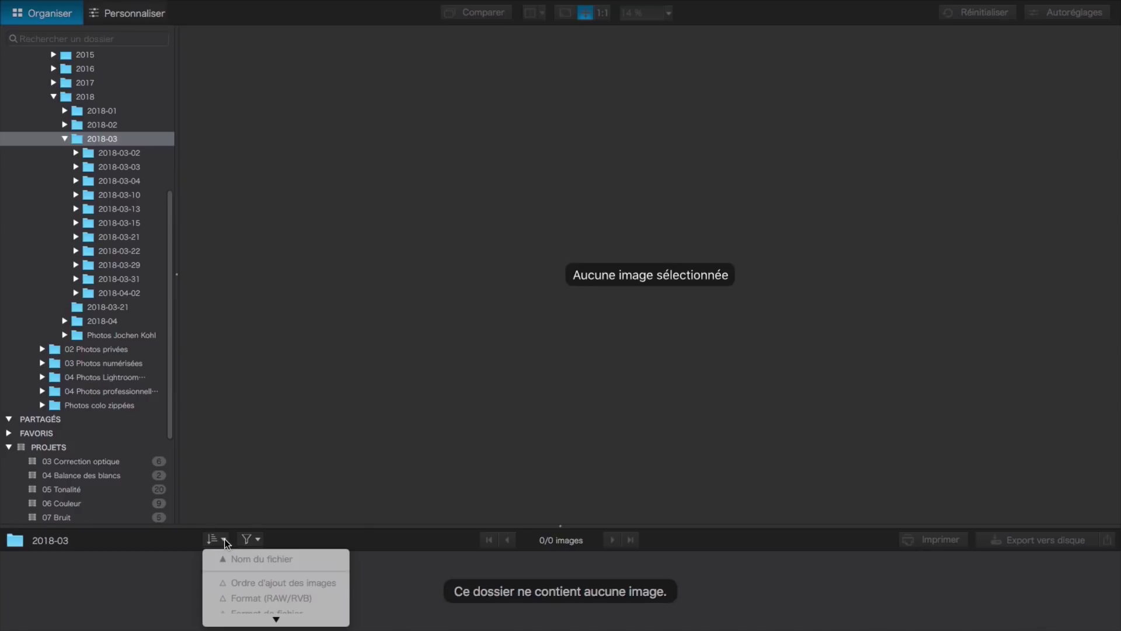
pyautogui.click(302, 327)
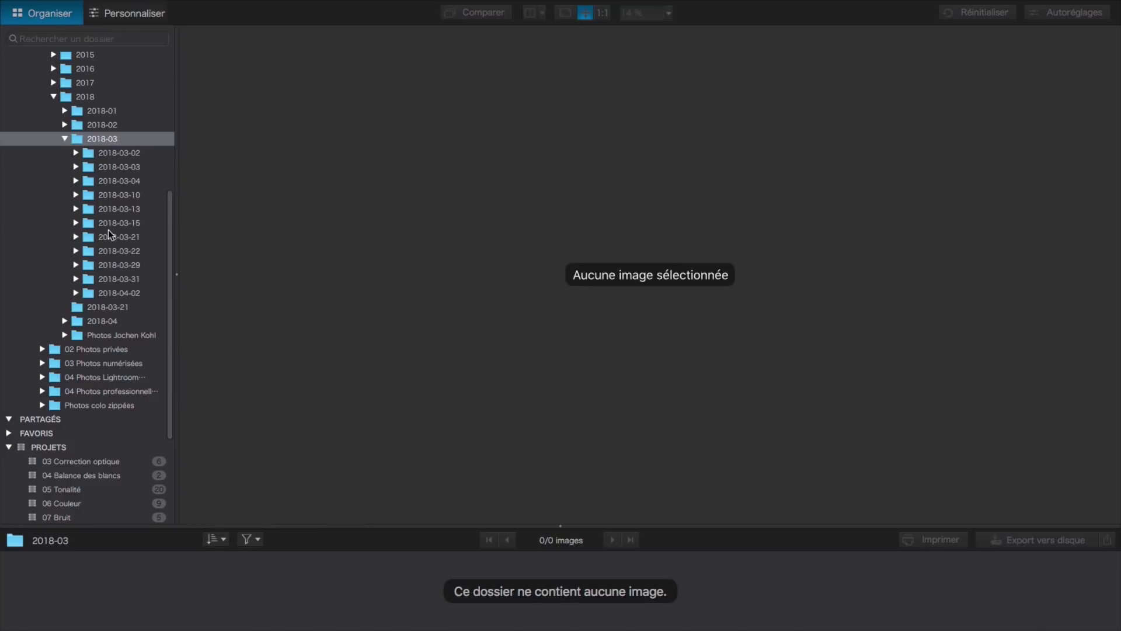
# Reopen the 2018-03-21 folder and switch to 2018-03-03 inside 2018-03, closing the optics module download window each time
pyautogui.click(111, 308)
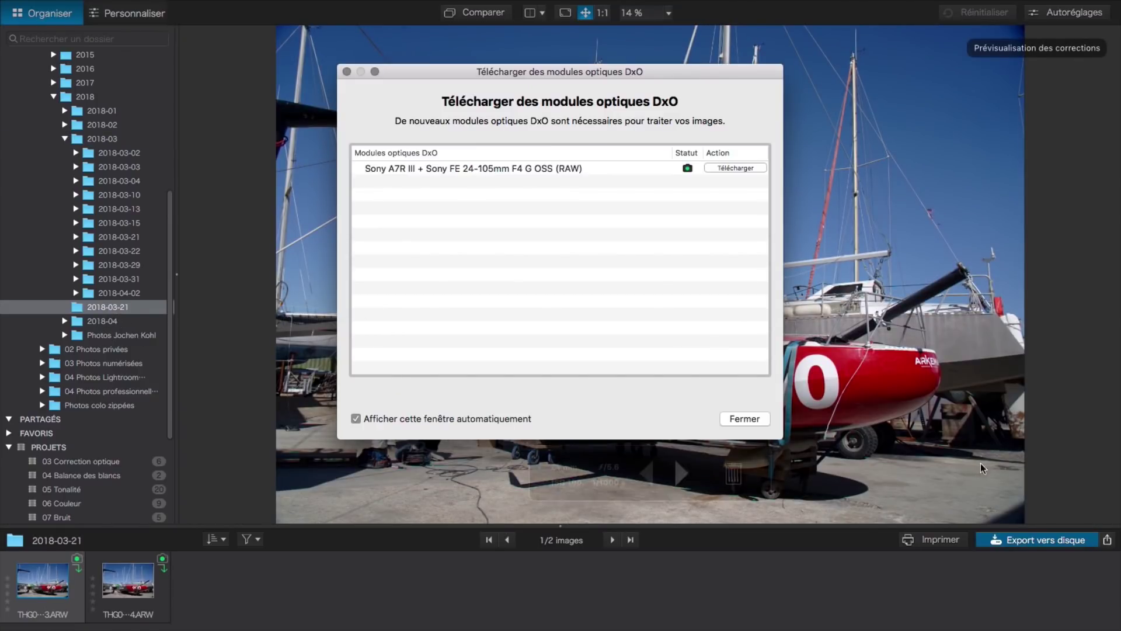
pyautogui.click(767, 419)
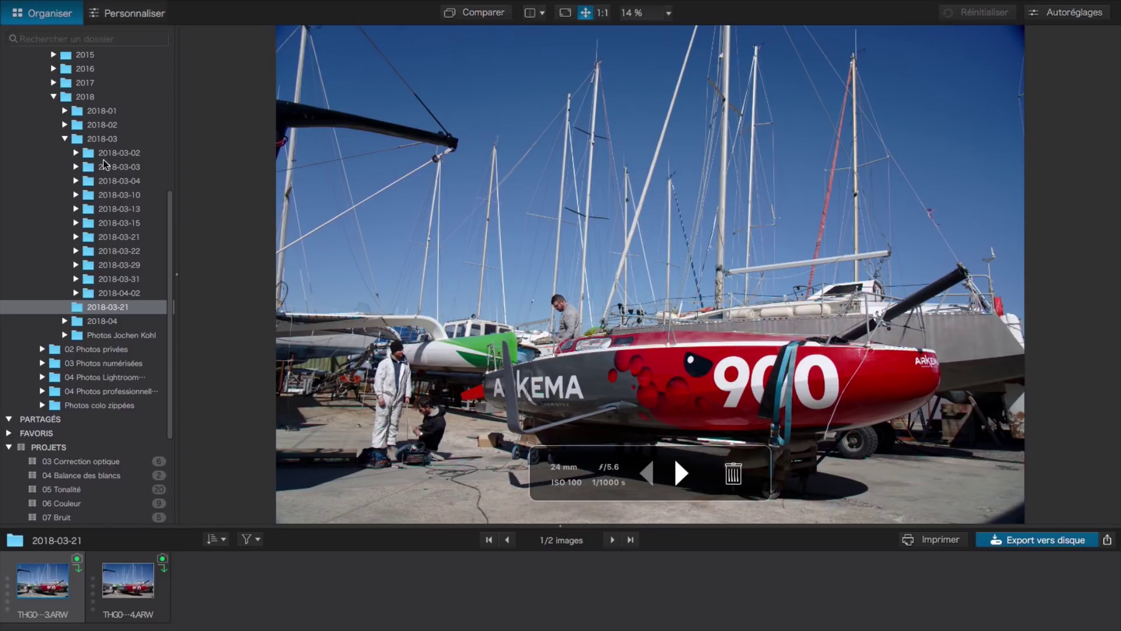
pyautogui.click(123, 166)
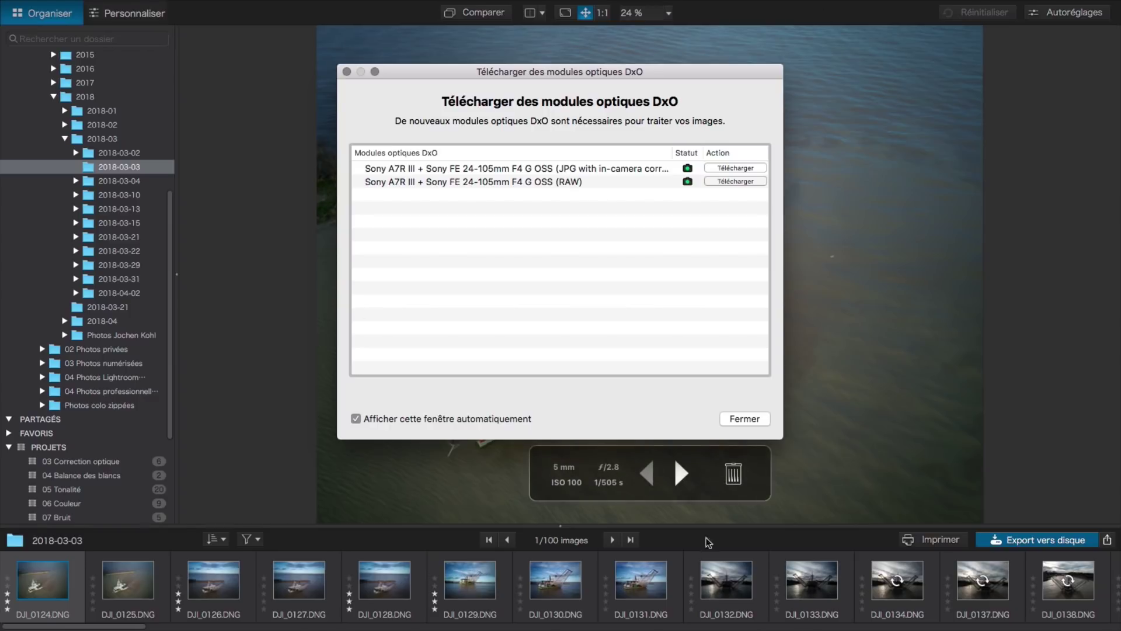
pyautogui.click(742, 419)
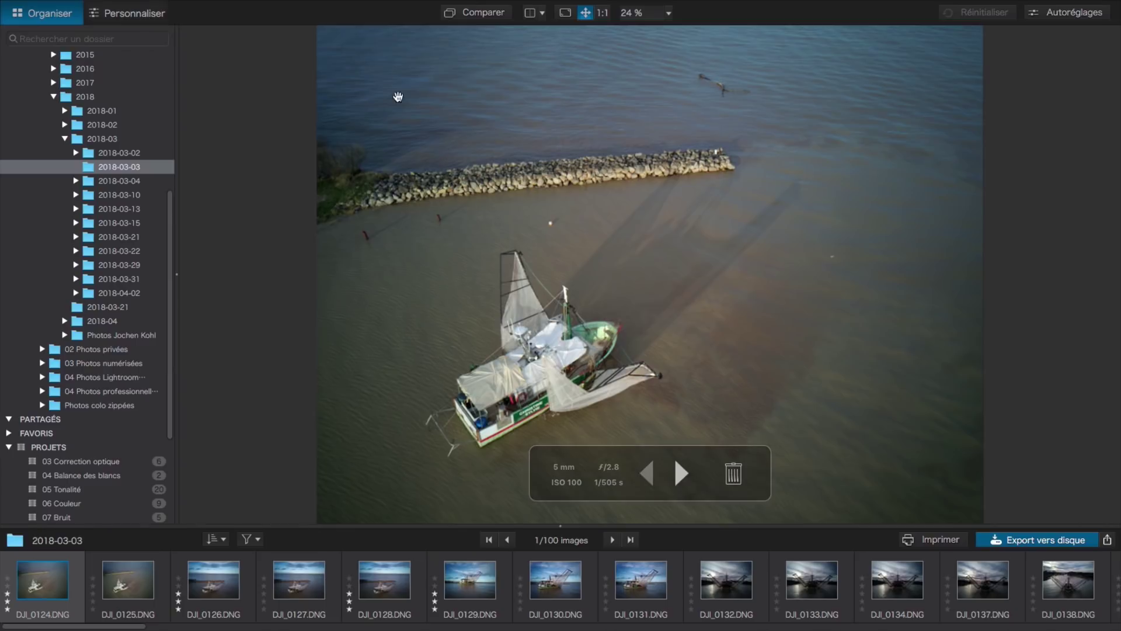
# Display DJI_0124.DNG in the full-screen viewer (Plein écran, Visionneuse)
pyautogui.moveTo(391, 5)
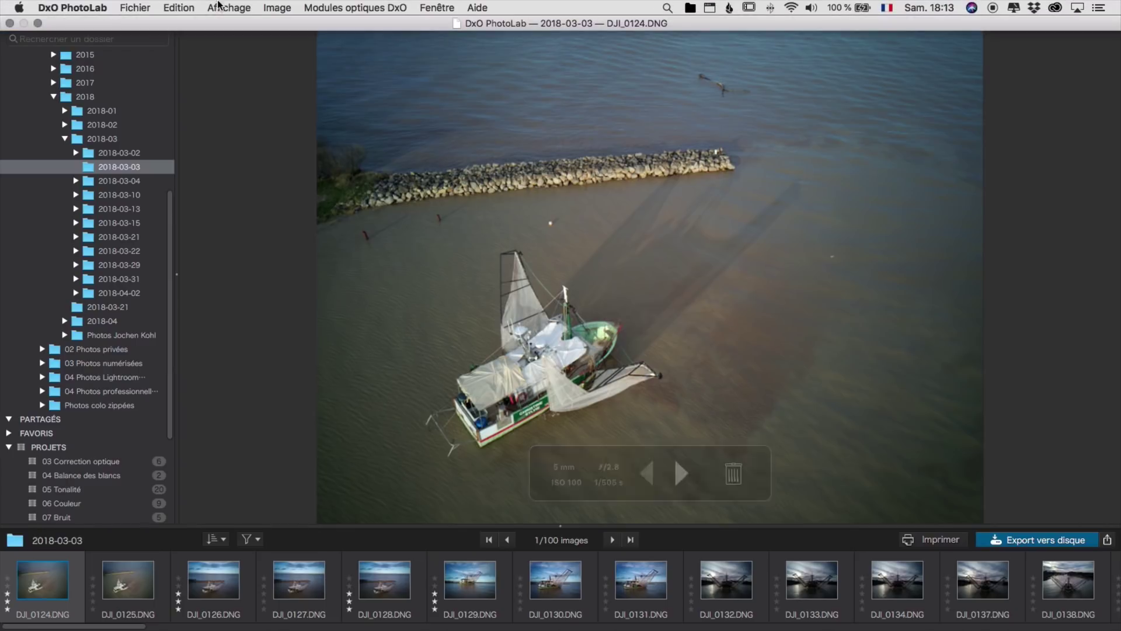
pyautogui.click(227, 8)
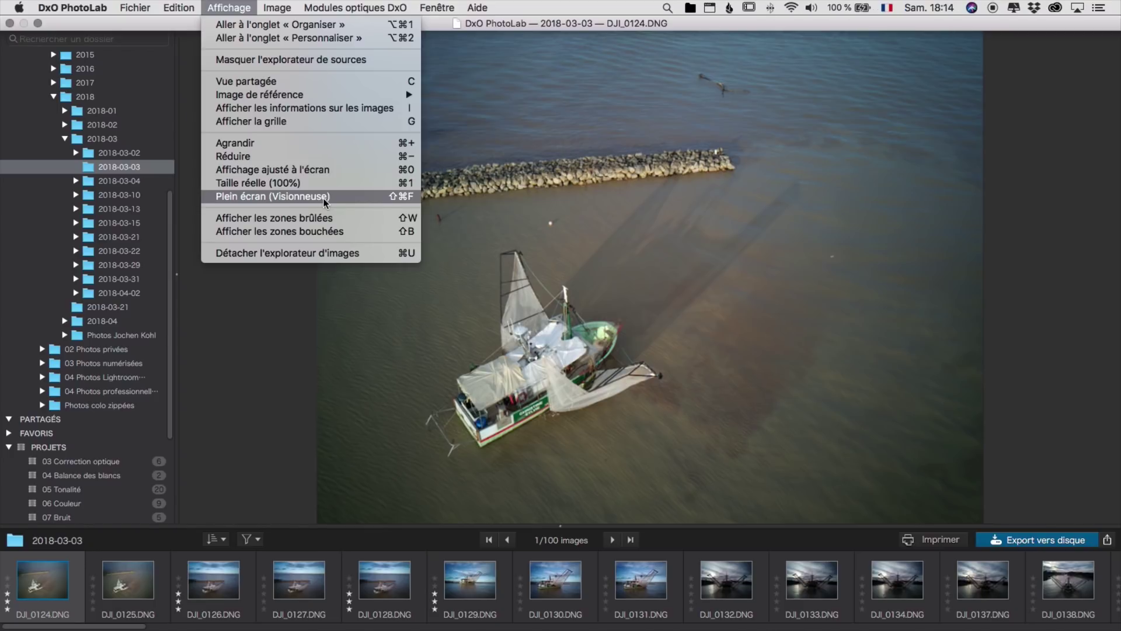
pyautogui.click(289, 196)
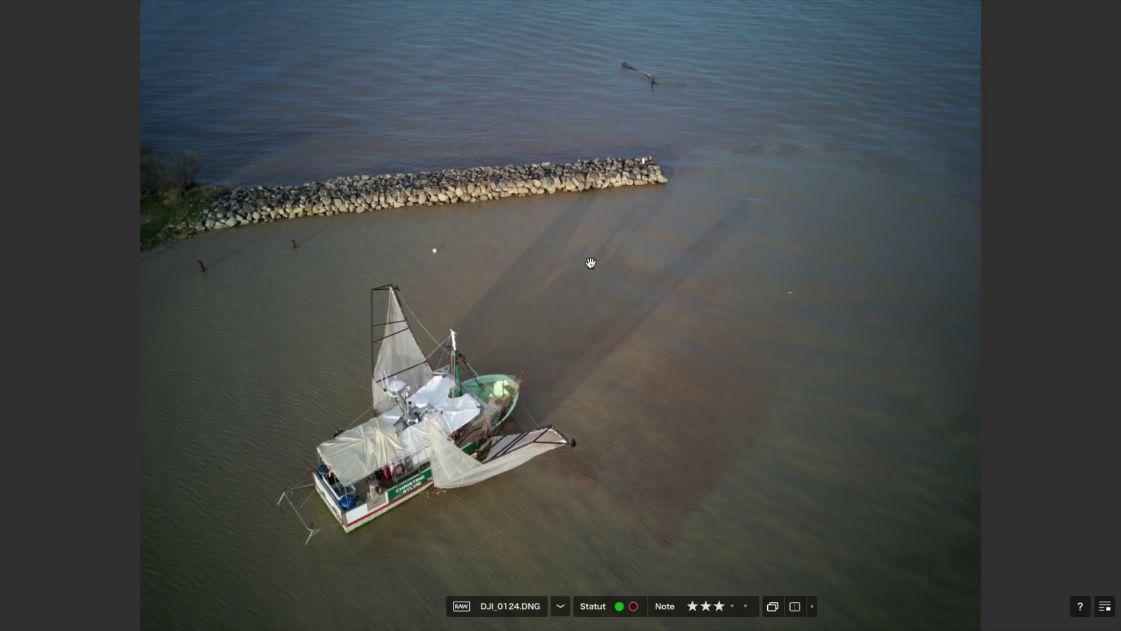
# Browse forward three images in the full-screen viewer, return to DJI_0124.DNG and show the Aide & Raccourcis panel
pyautogui.press('Right')
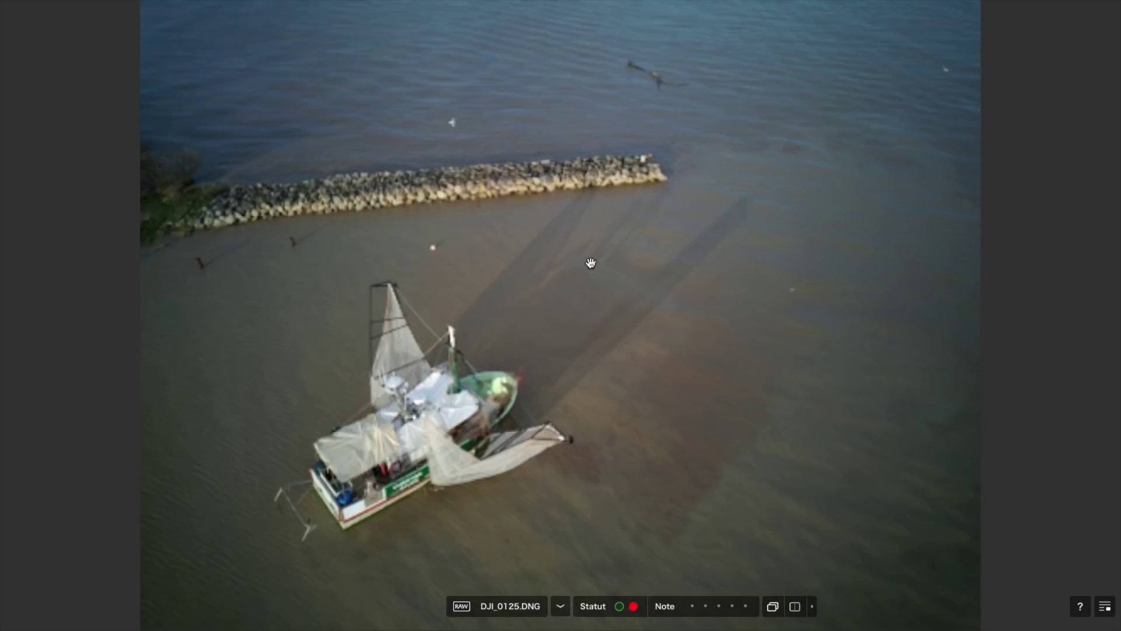
pyautogui.press('Right')
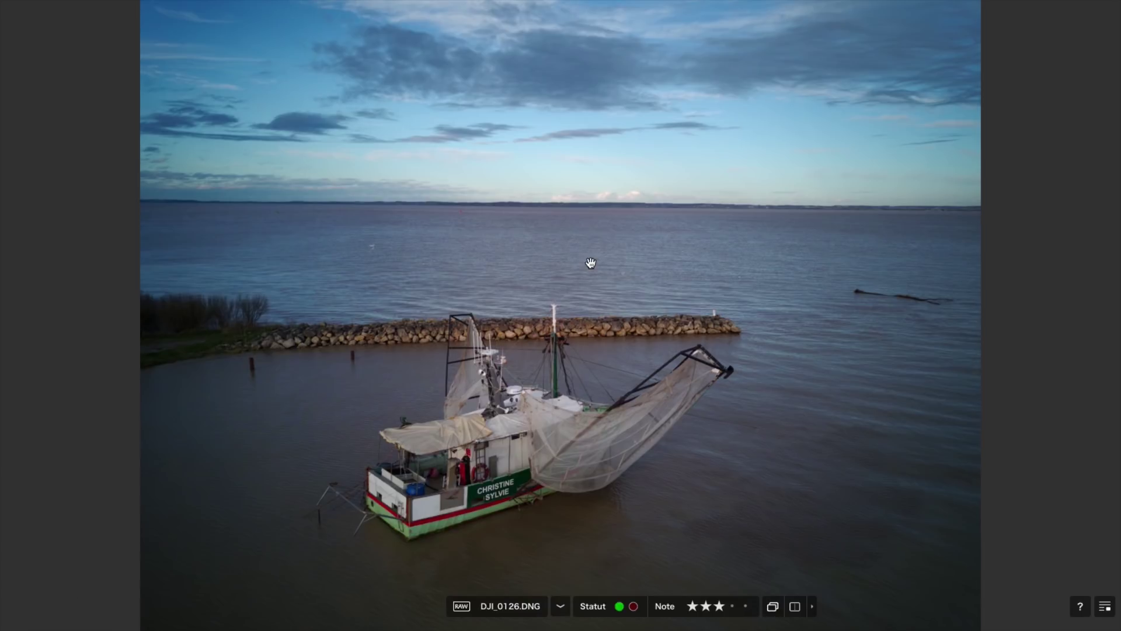
pyautogui.press('Right')
pyautogui.press('Left')
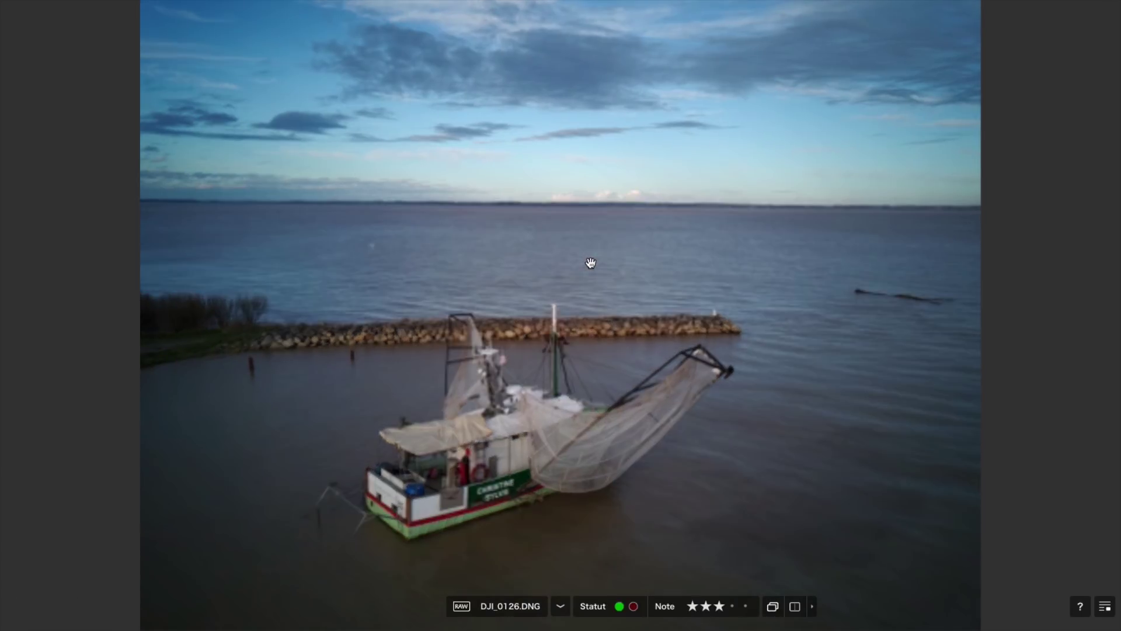
pyautogui.press('Left')
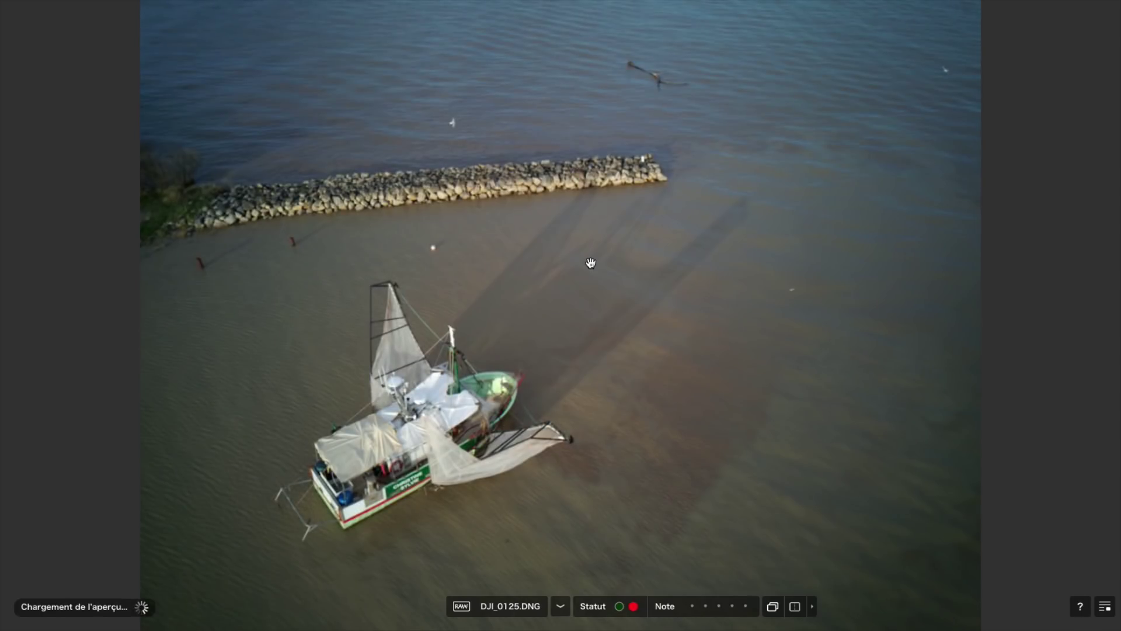
pyautogui.press('Left')
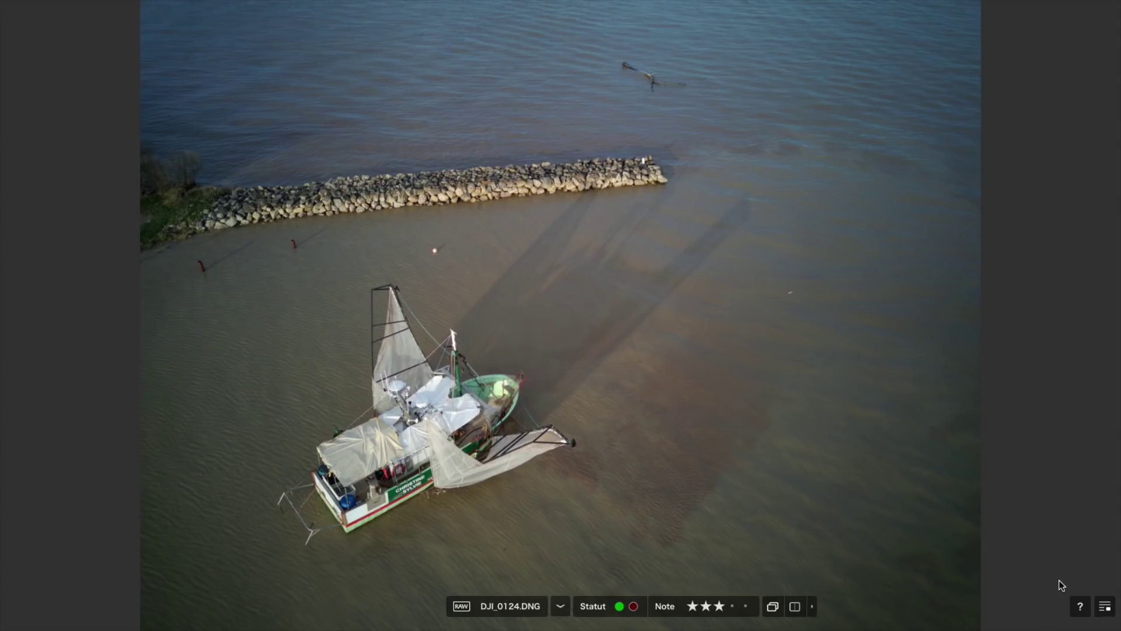
pyautogui.click(1081, 607)
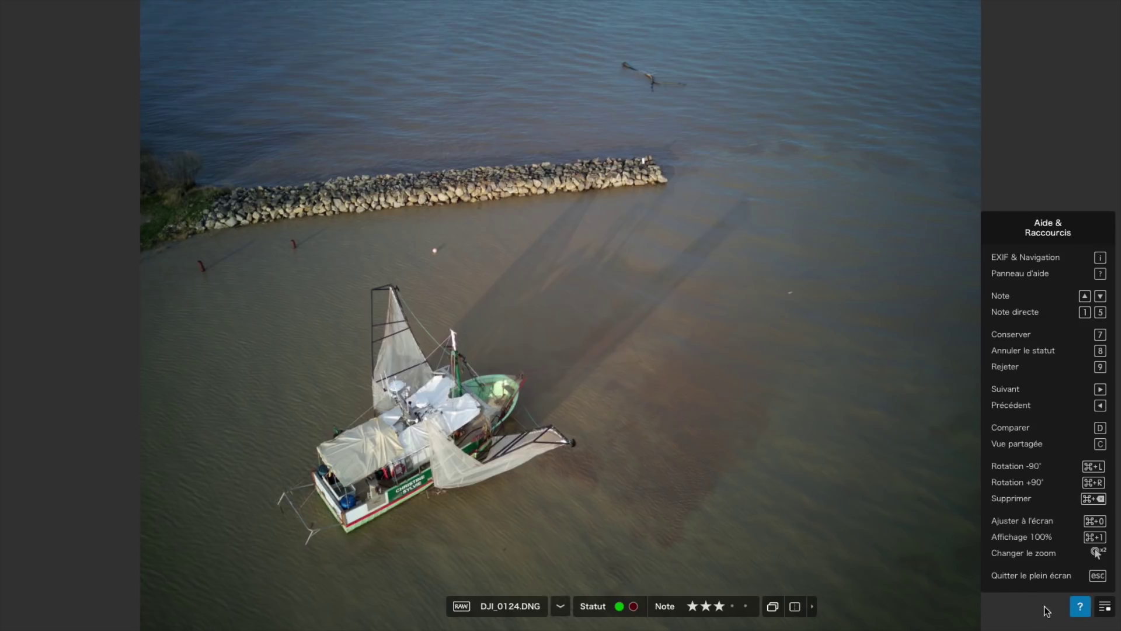
# Show the Informations EXIF and Navigation panels for DJI_0124.DNG, recheck the Aide & Raccourcis panel and return to the EXIF display
pyautogui.click(1105, 607)
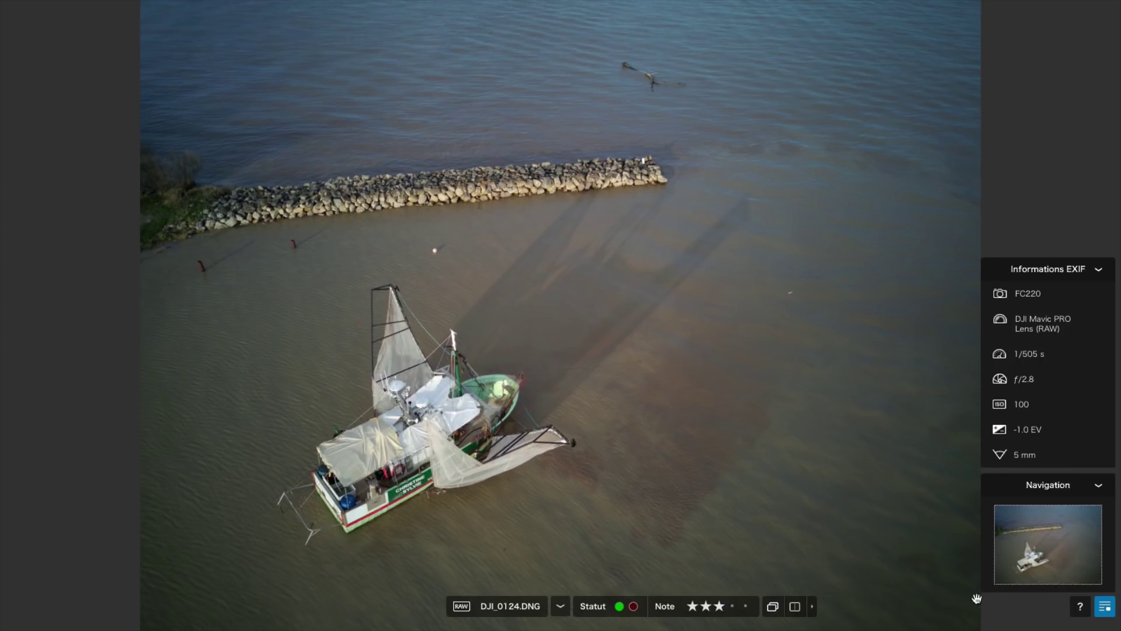
pyautogui.click(1081, 607)
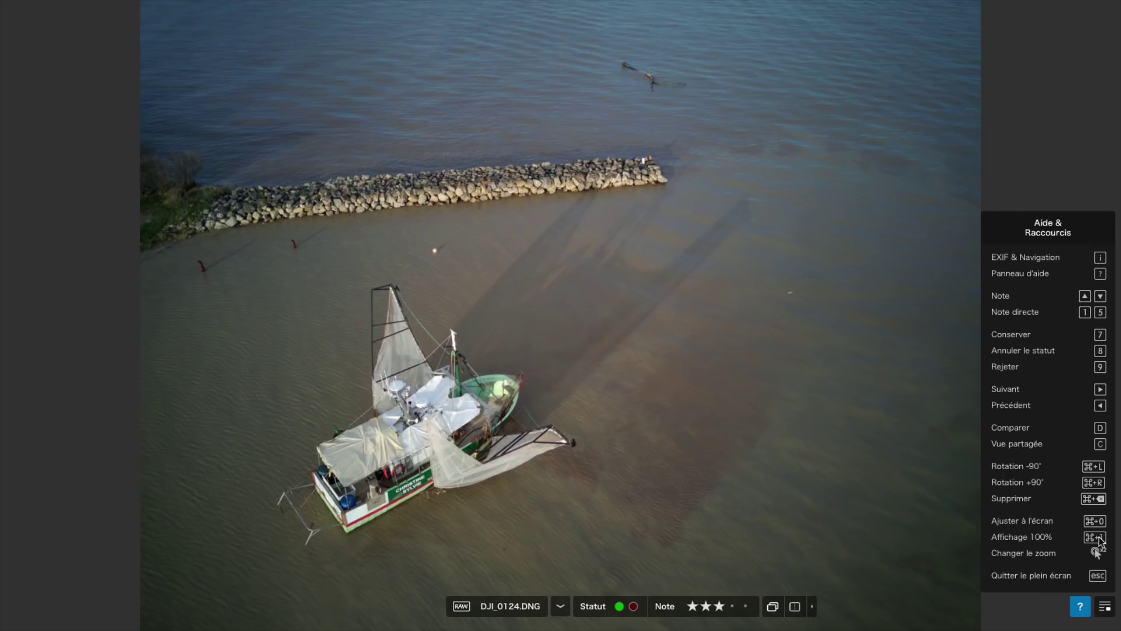
pyautogui.click(1104, 607)
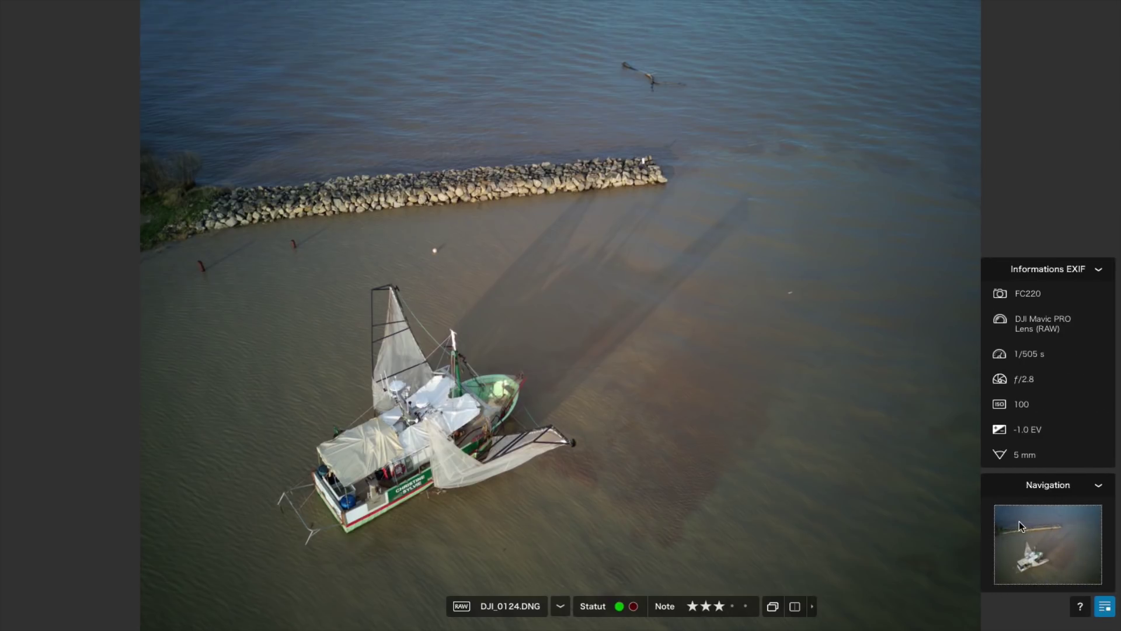
# Zoom in on DJI_0124.DNG, inspect the fishing boat's details and fit the whole image to the screen again
pyautogui.hotkey('ctrl', 'alt', '0')
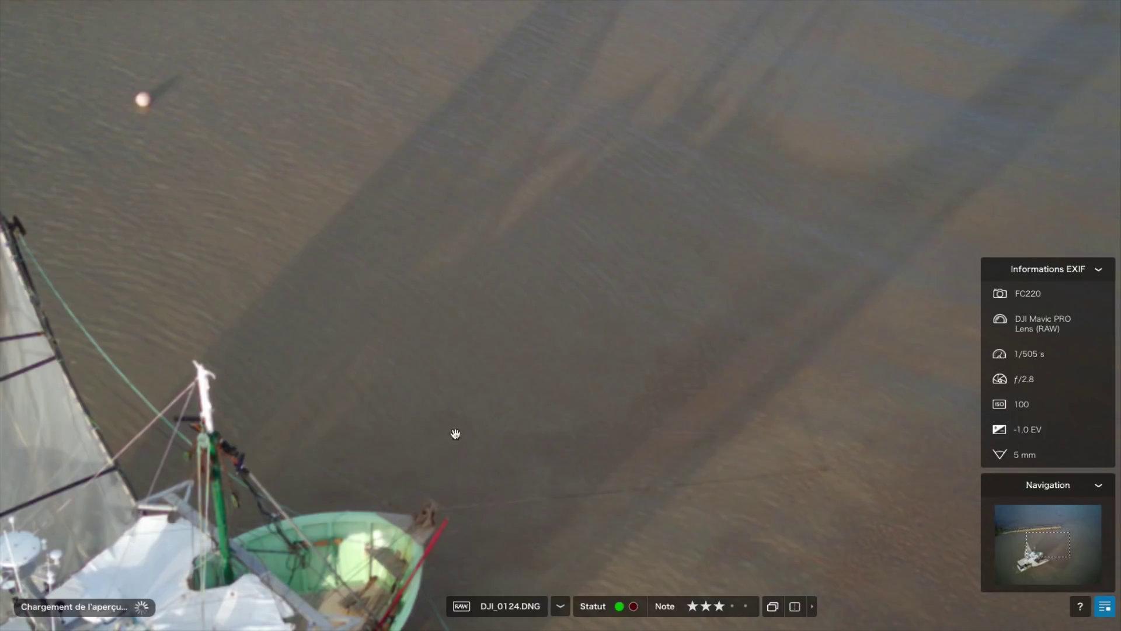
pyautogui.moveTo(423, 475); pyautogui.dragTo(922, 104)
pyautogui.moveTo(635, 321); pyautogui.dragTo(571, 259)
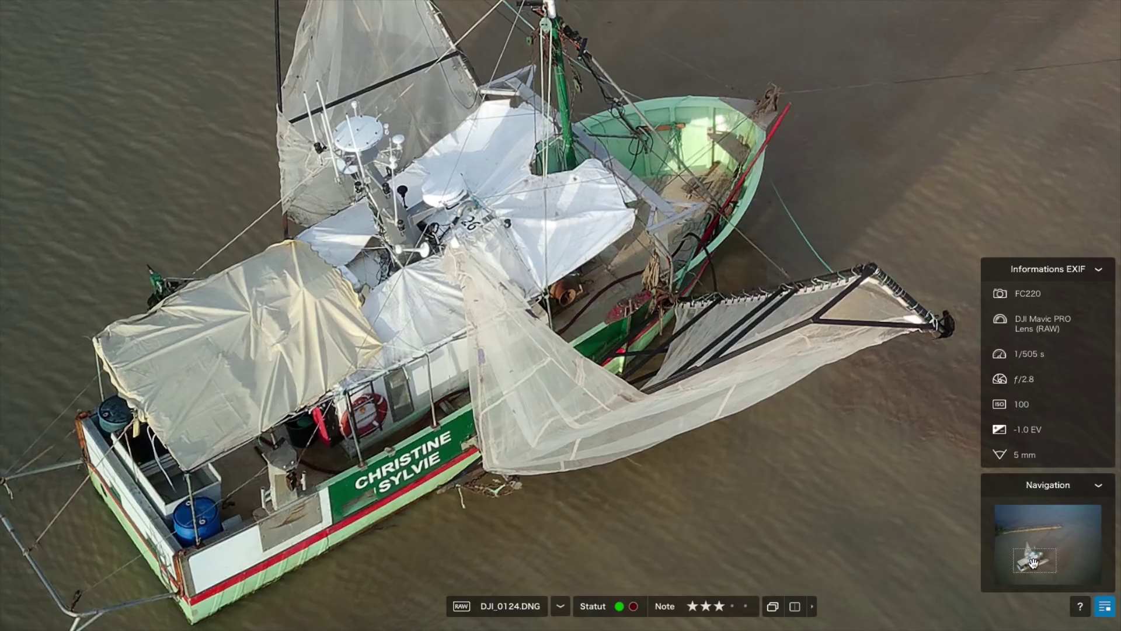
pyautogui.moveTo(1032, 563)
pyautogui.mouseDown()
pyautogui.moveTo(1050, 558)
pyautogui.moveTo(1040, 560)
pyautogui.mouseUp()
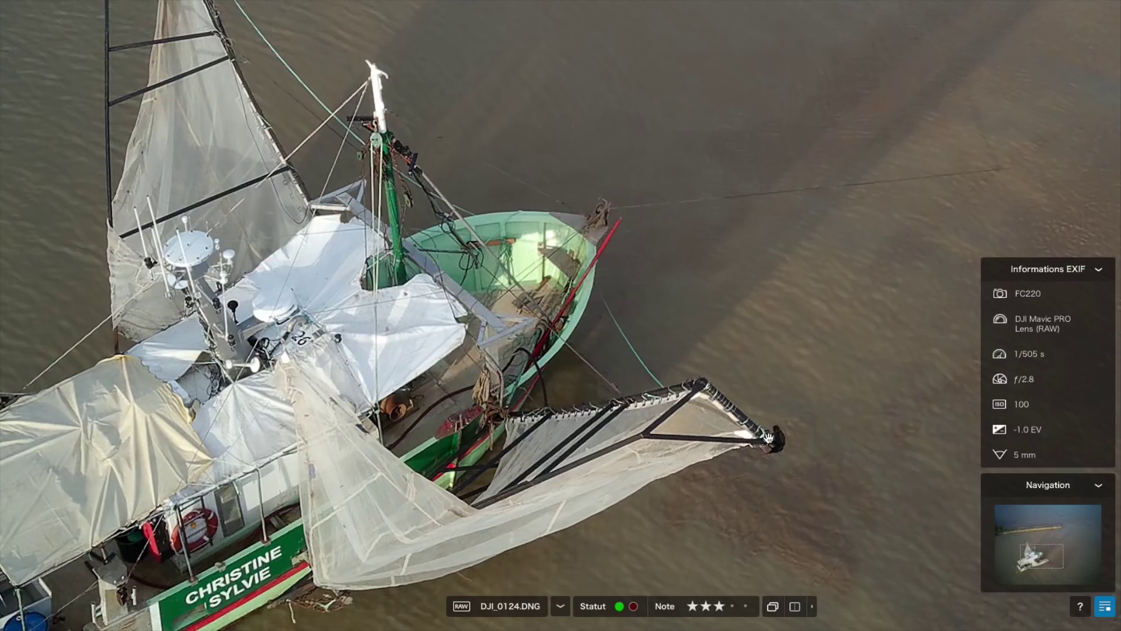
pyautogui.click(836, 412)
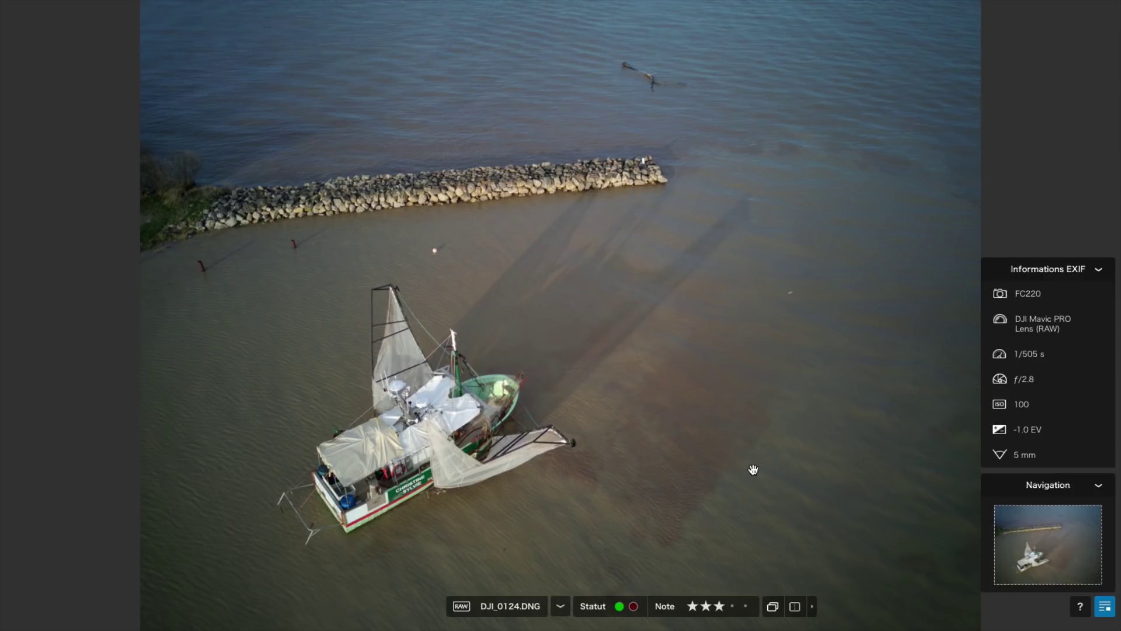
# Mark DJI_0124.DNG and DJI_0125.DNG as kept, rate DJI_0125.DNG three stars and advance to DJI_0126.DNG
pyautogui.press('u')
pyautogui.press('p')
pyautogui.press('Right')
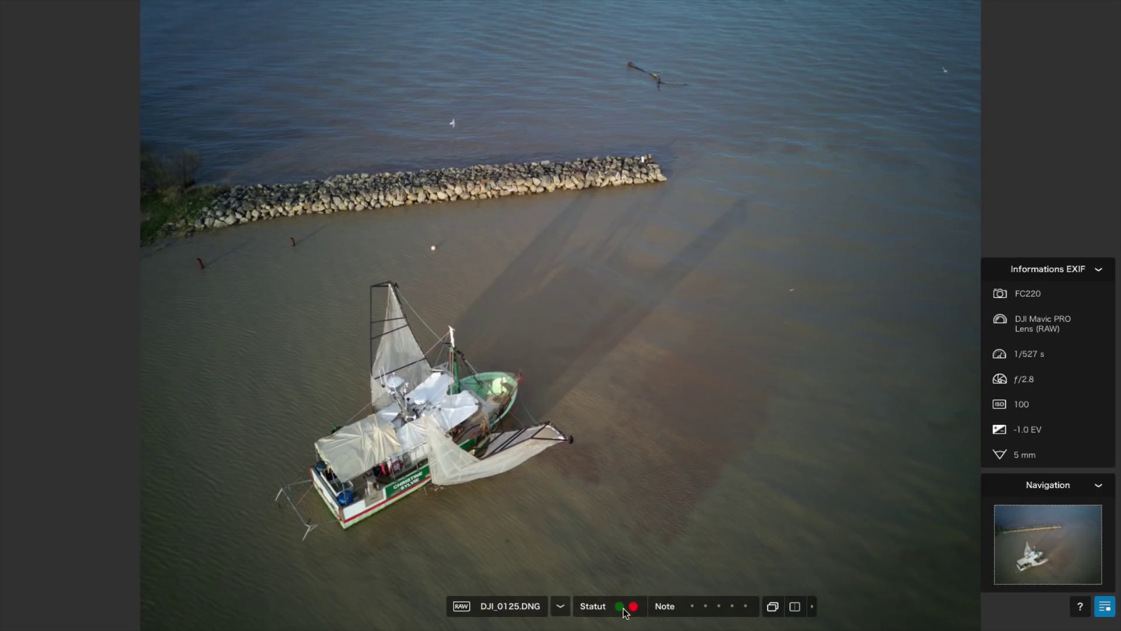
pyautogui.press('p')
pyautogui.press('3')
pyautogui.press('Right')
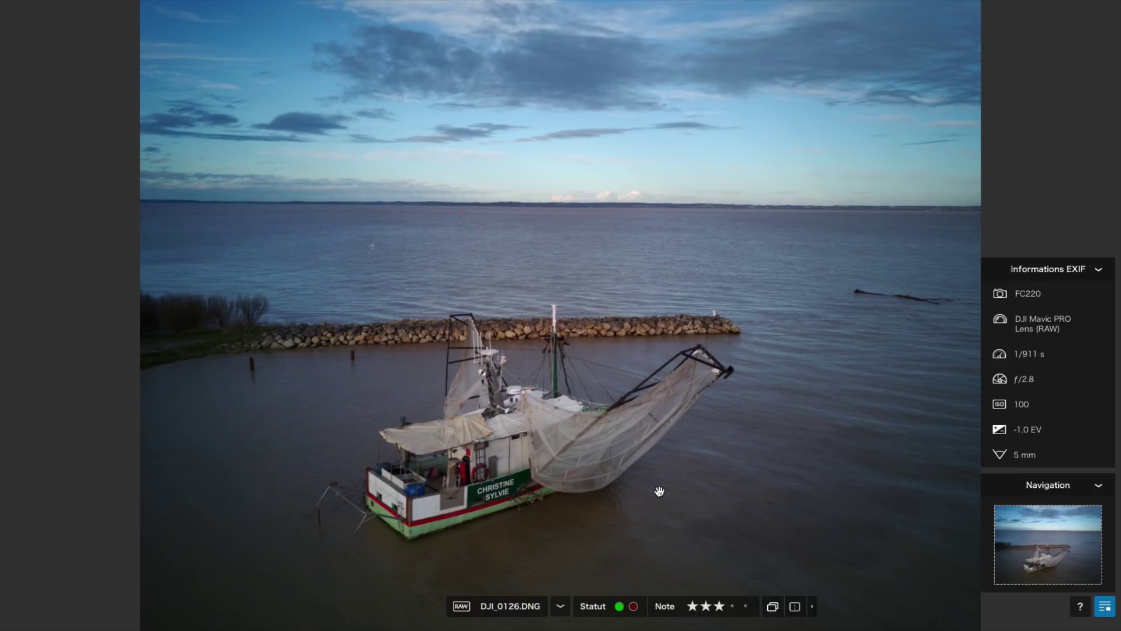
# Zoom in on the boat in DJI_0126.DNG to check its sharpness and return to the full image view
pyautogui.click(659, 491)
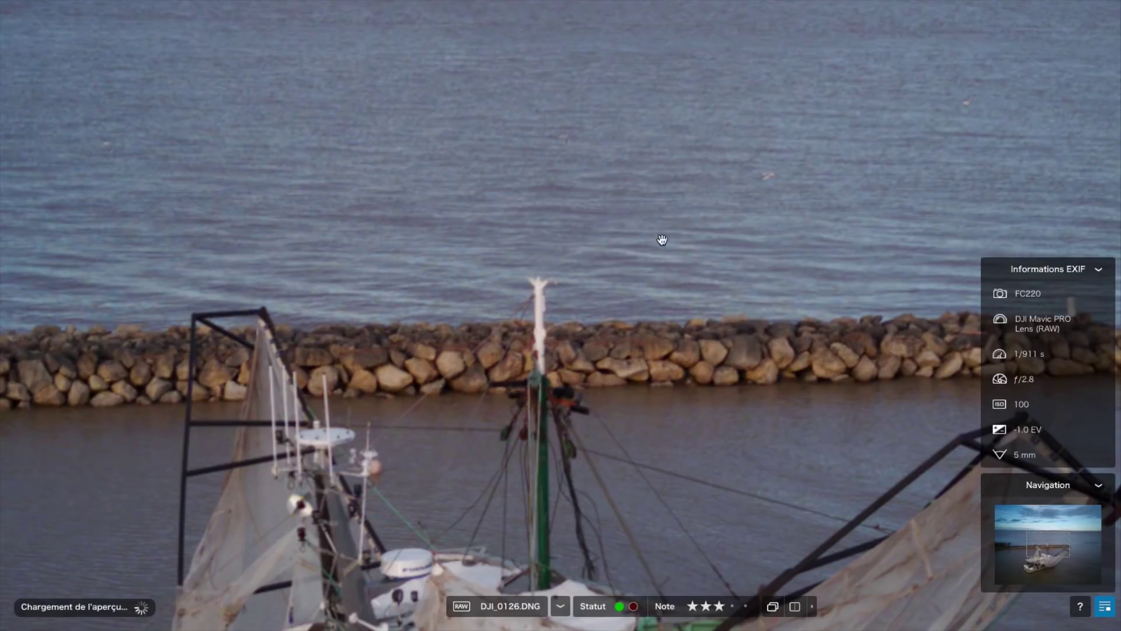
pyautogui.moveTo(546, 495); pyautogui.dragTo(602, 302)
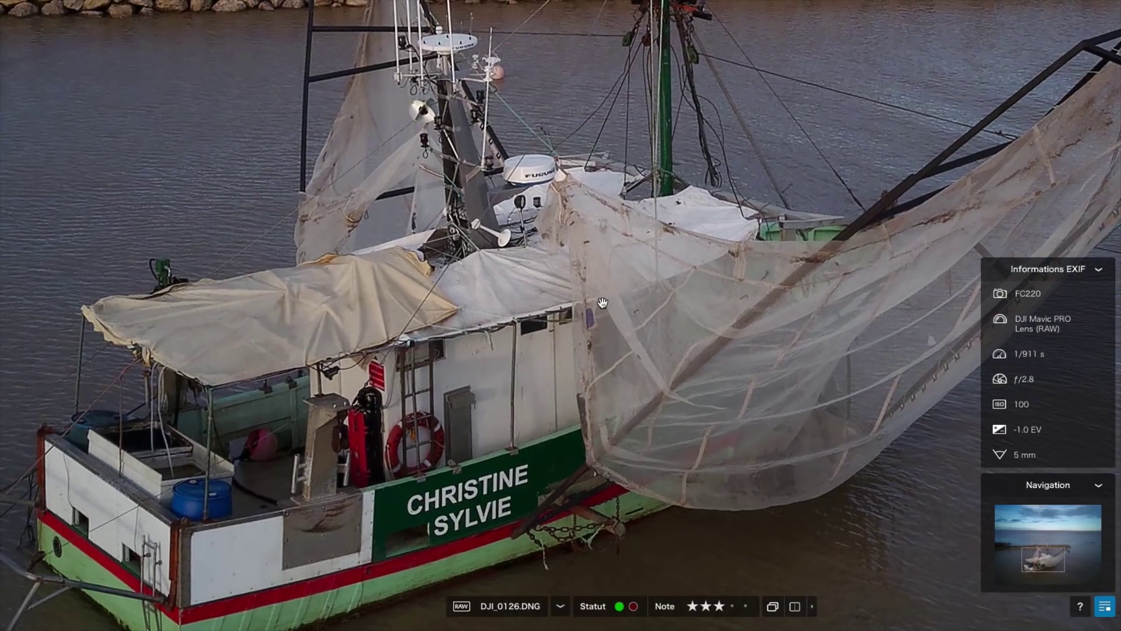
pyautogui.click(603, 302)
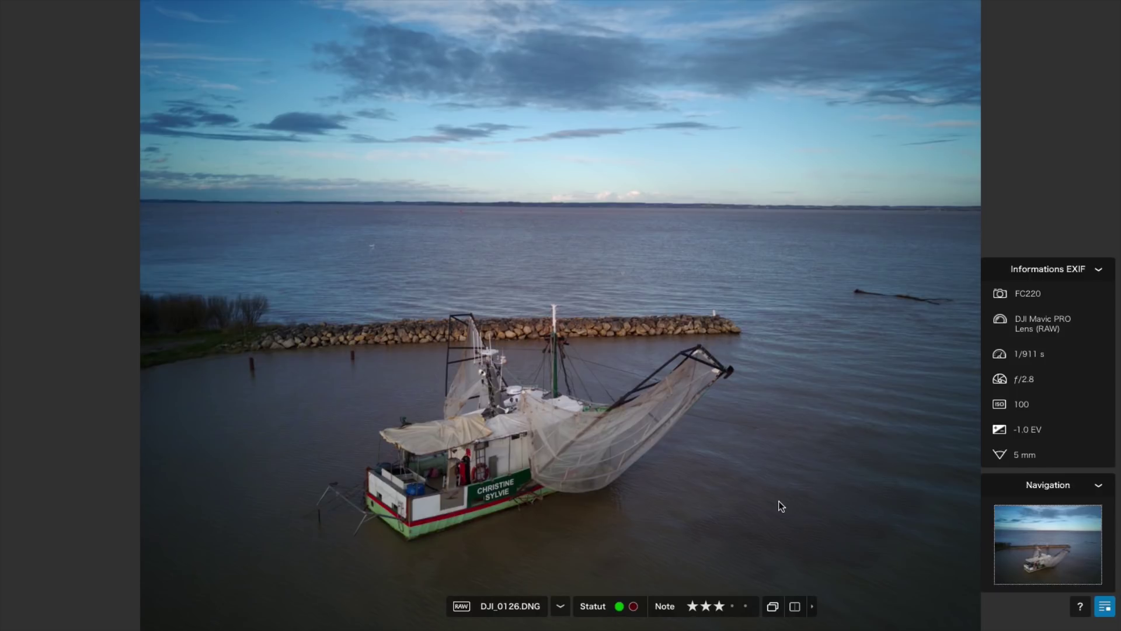
# Browse forward to DJI_0130.DNG, mark it as kept with a three-star rating and leave the full-screen viewer
pyautogui.press('Right')
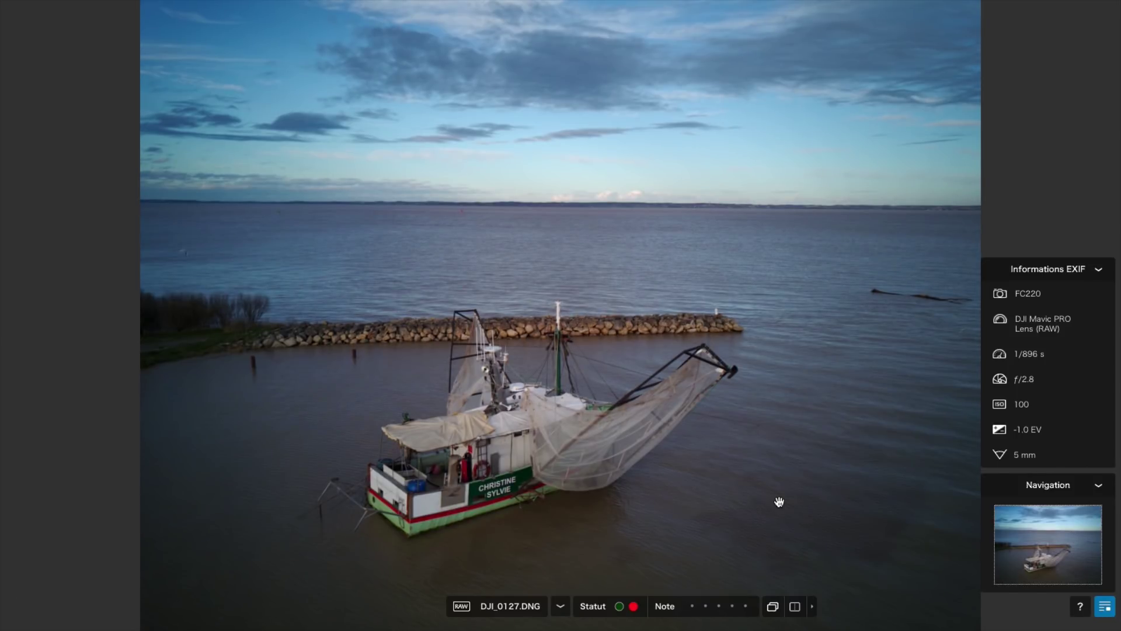
pyautogui.press('Right')
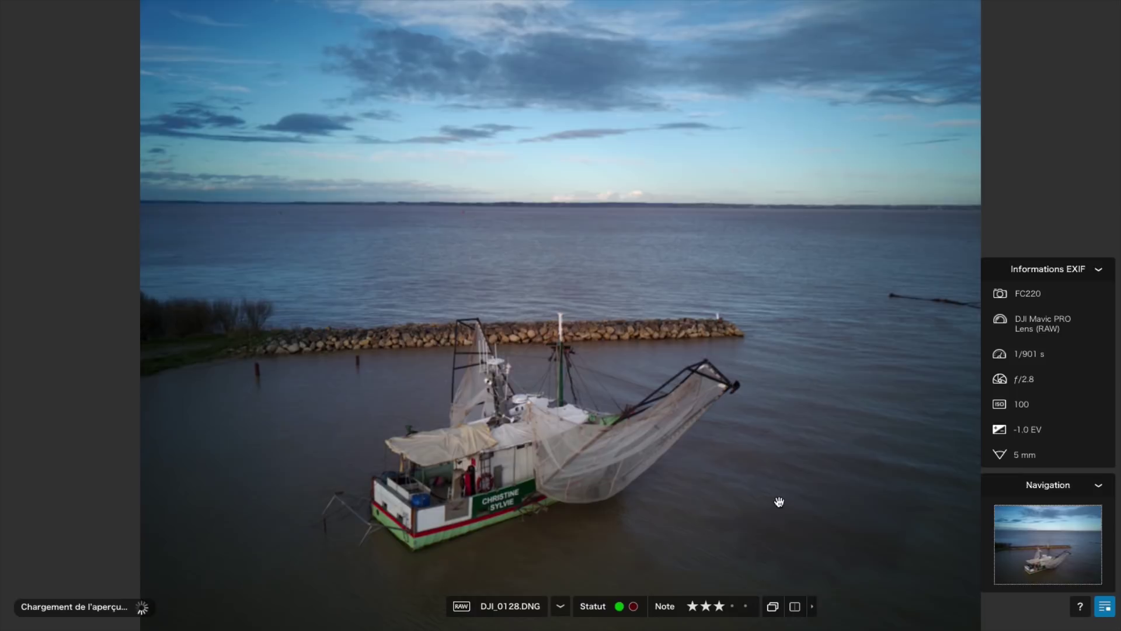
pyautogui.press('Right')
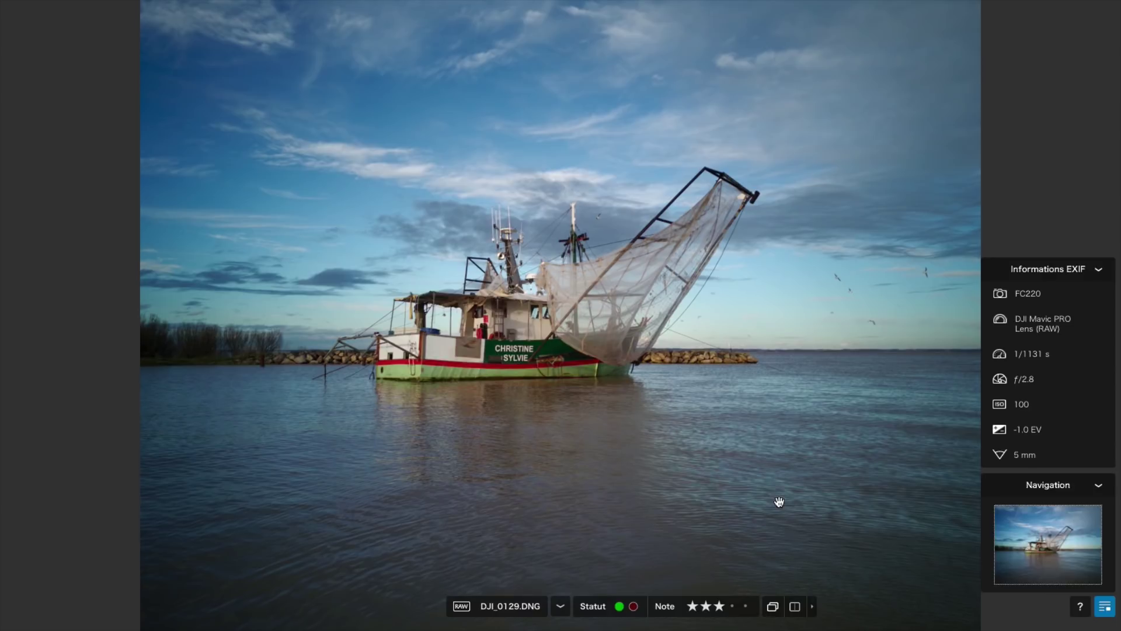
pyautogui.press('Right')
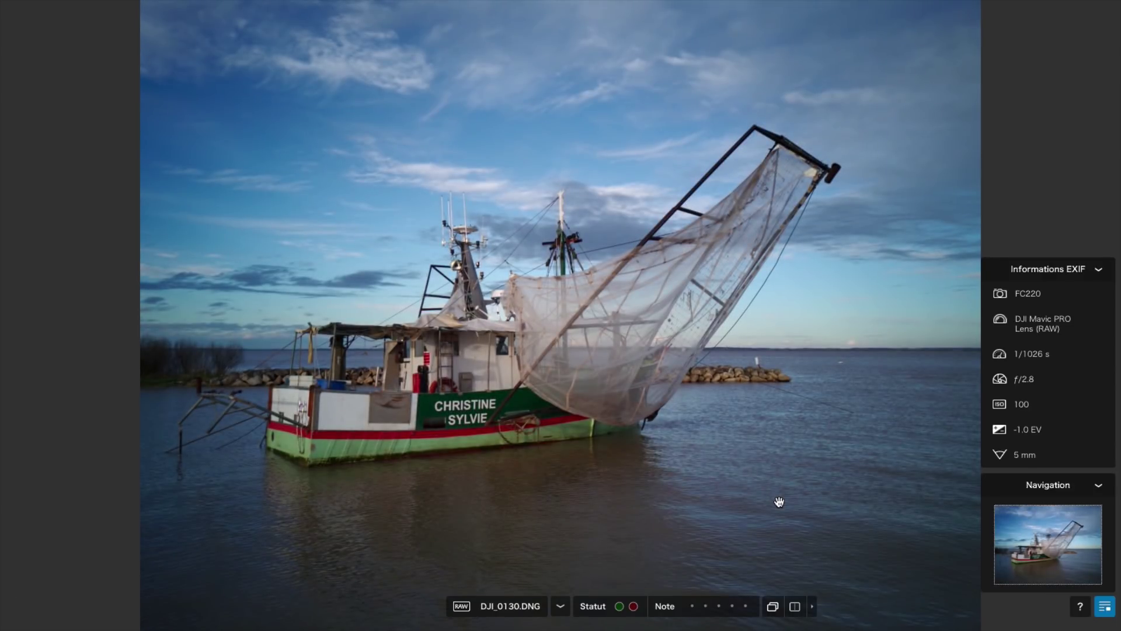
pyautogui.press('p')
pyautogui.press('3')
pyautogui.press('Escape')
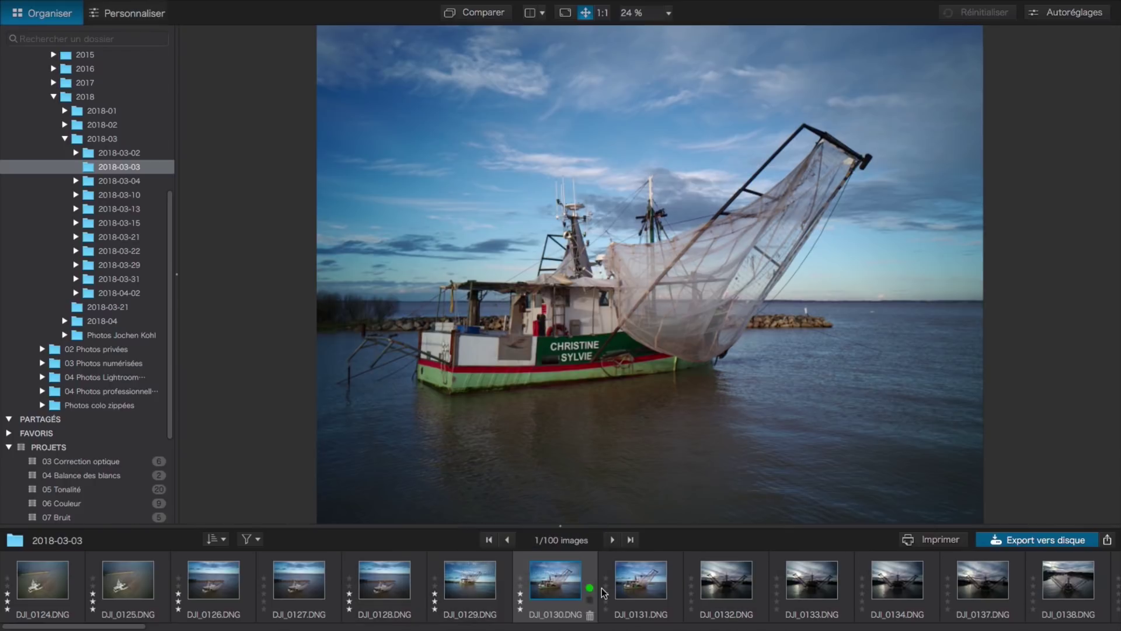
# Exclude both Images RAW and Images RVB from the image filter of the 2018-03-03 folder
pyautogui.moveTo(705, 588)
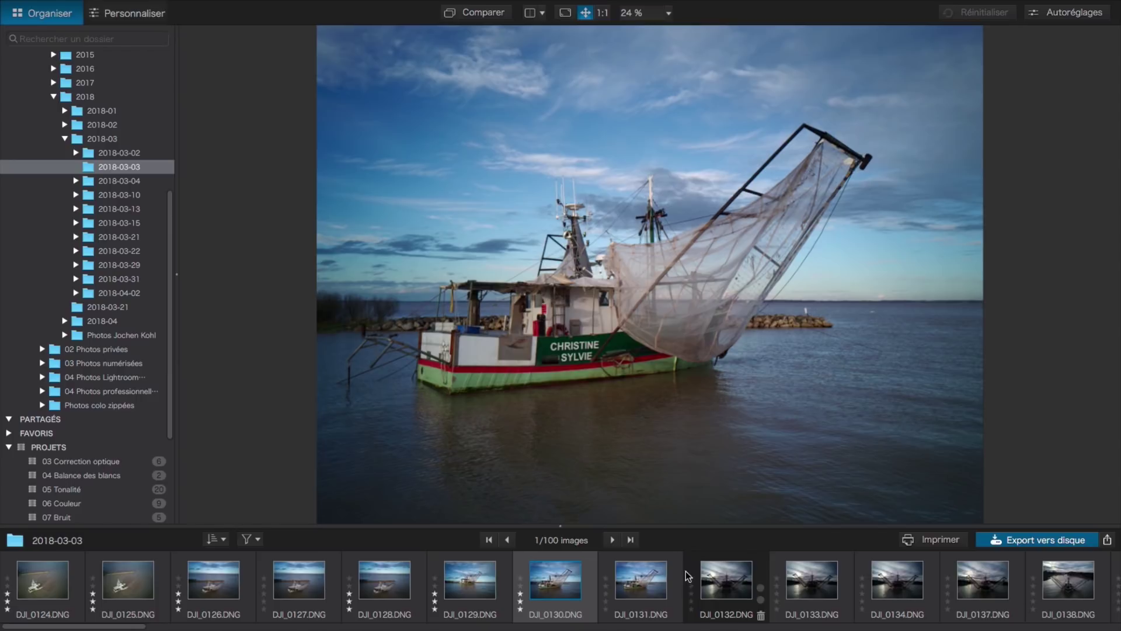
pyautogui.click(258, 542)
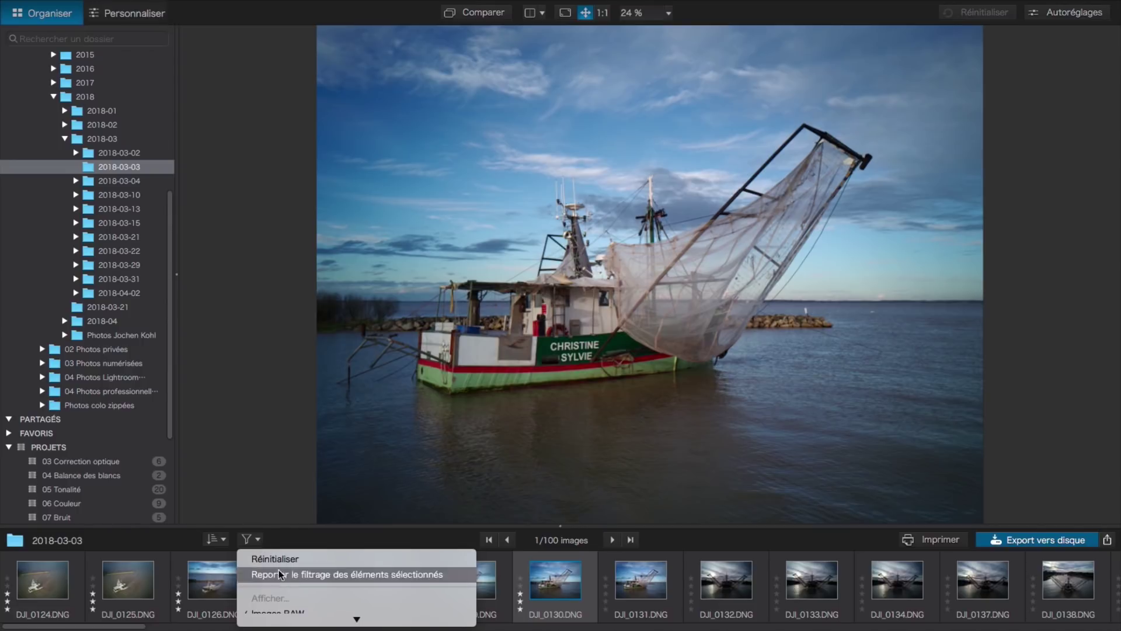
pyautogui.moveTo(282, 628)
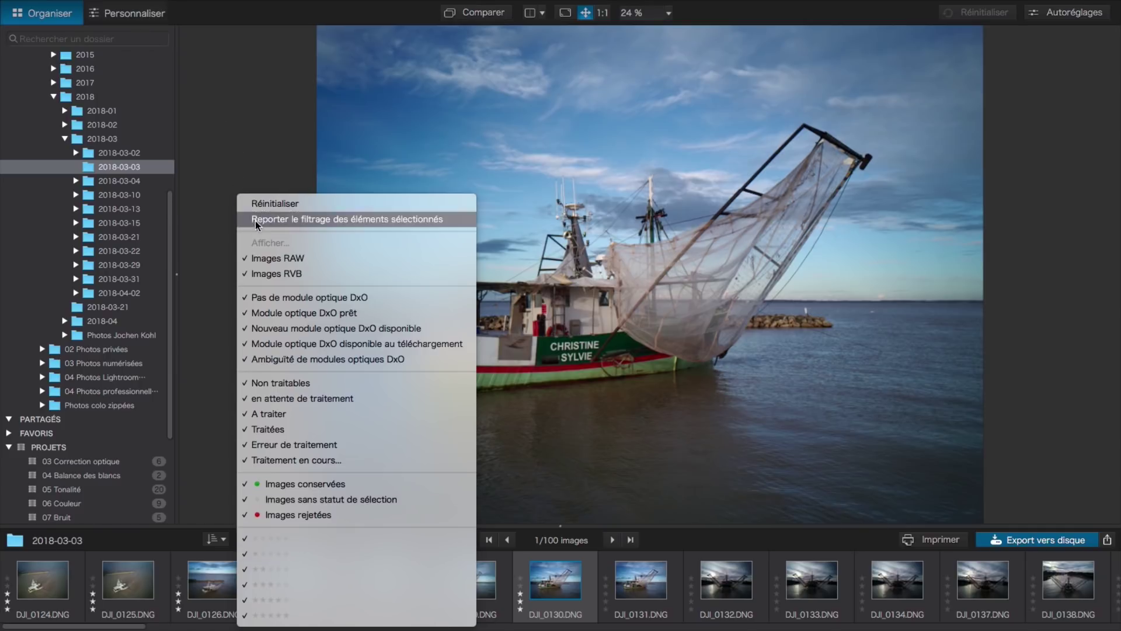
pyautogui.click(246, 260)
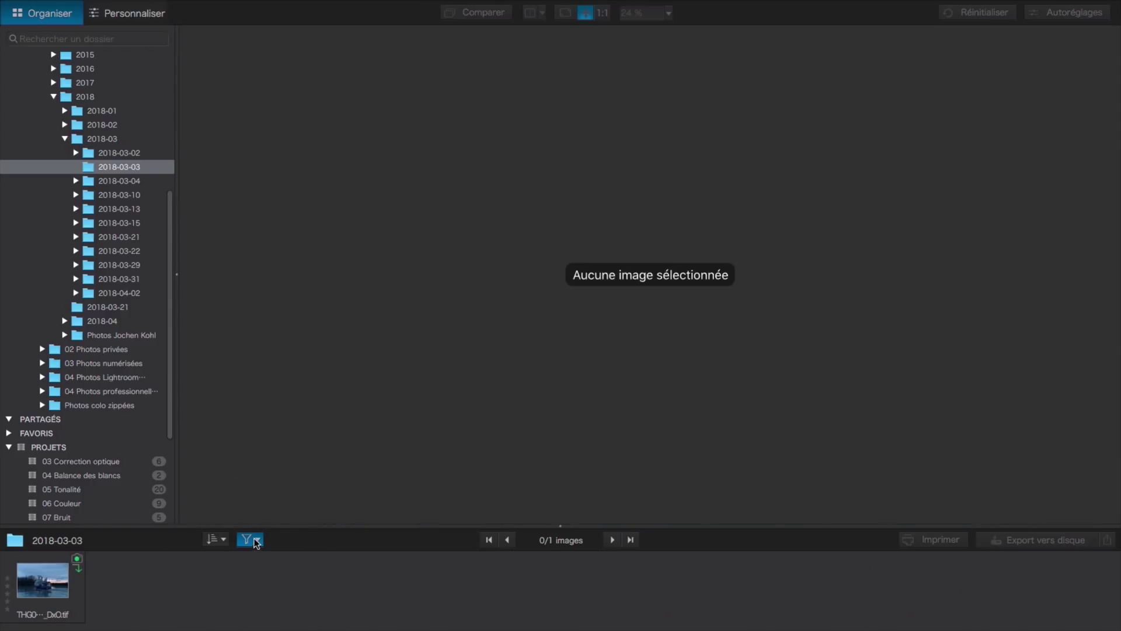
pyautogui.click(259, 540)
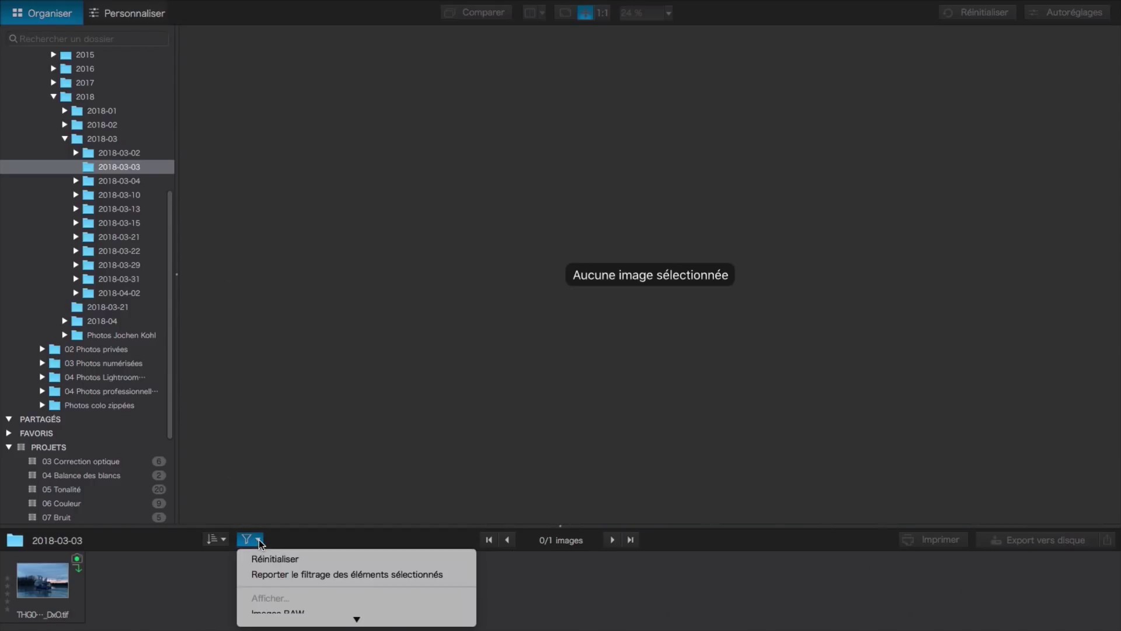
pyautogui.click(246, 414)
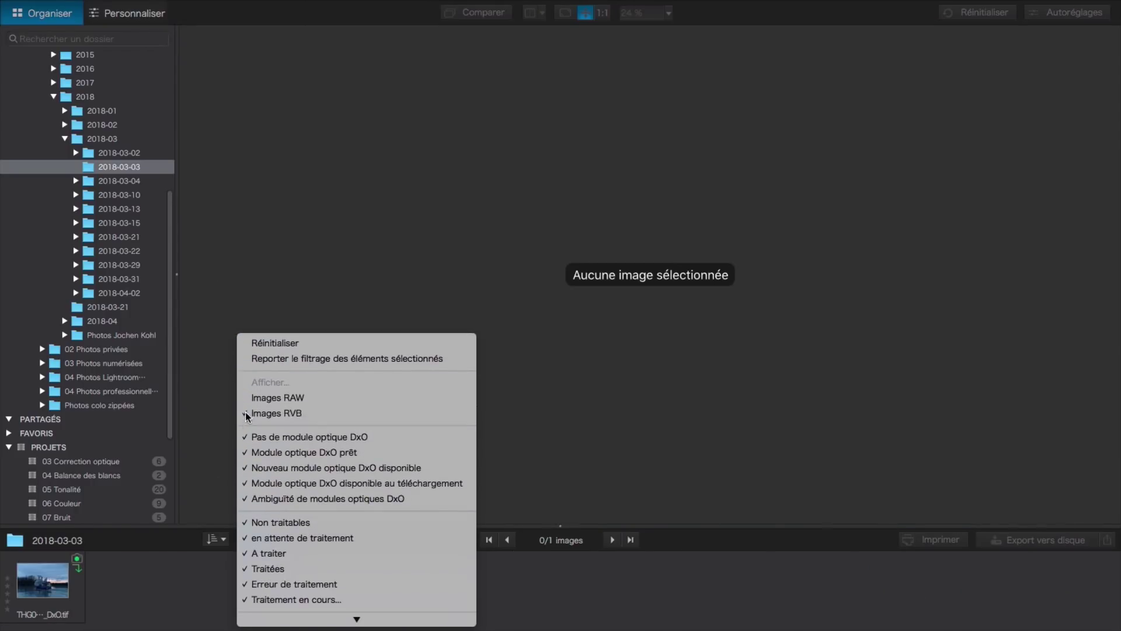
# Exclude all five DxO optics module categories from the image filter, from Pas de module optique DxO through Ambiguïté de modules optiques DxO
pyautogui.click(258, 541)
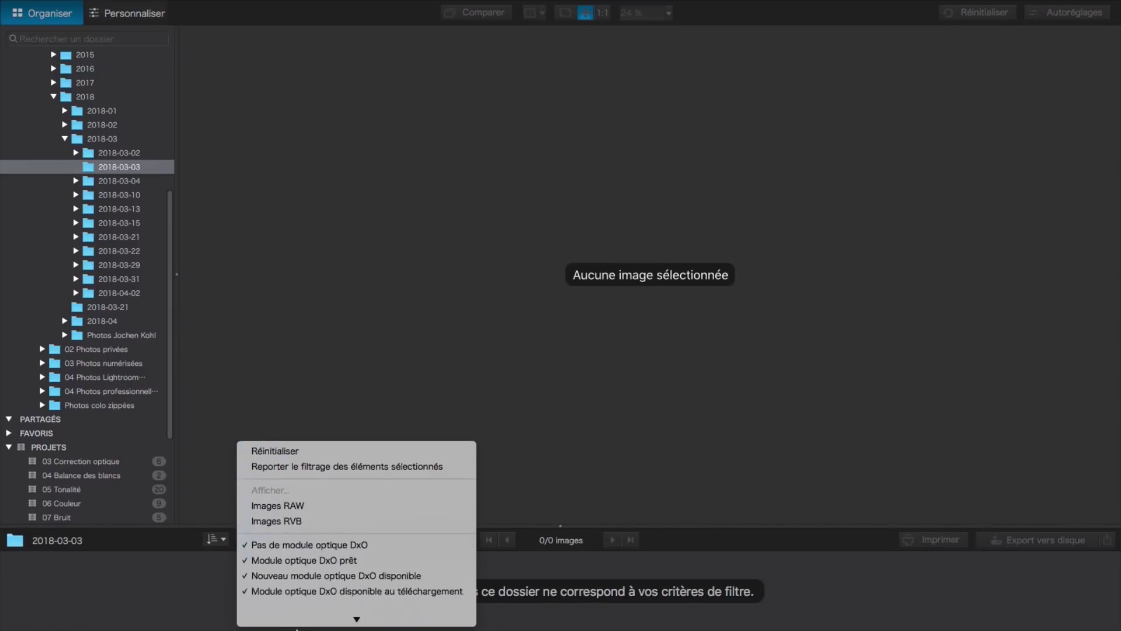
pyautogui.click(255, 452)
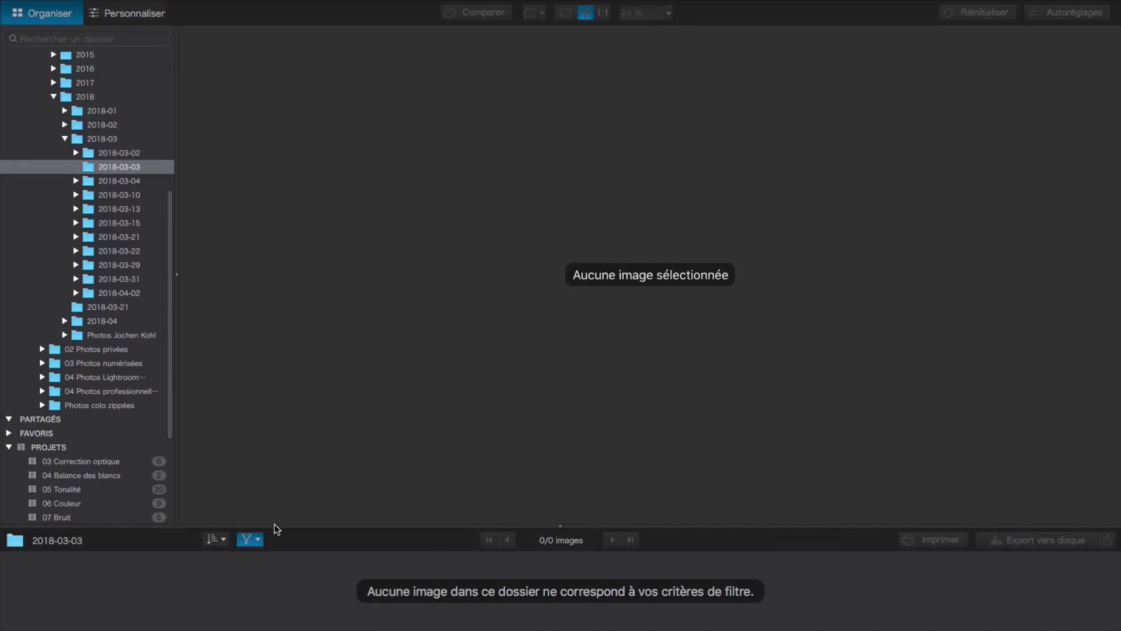
pyautogui.click(260, 539)
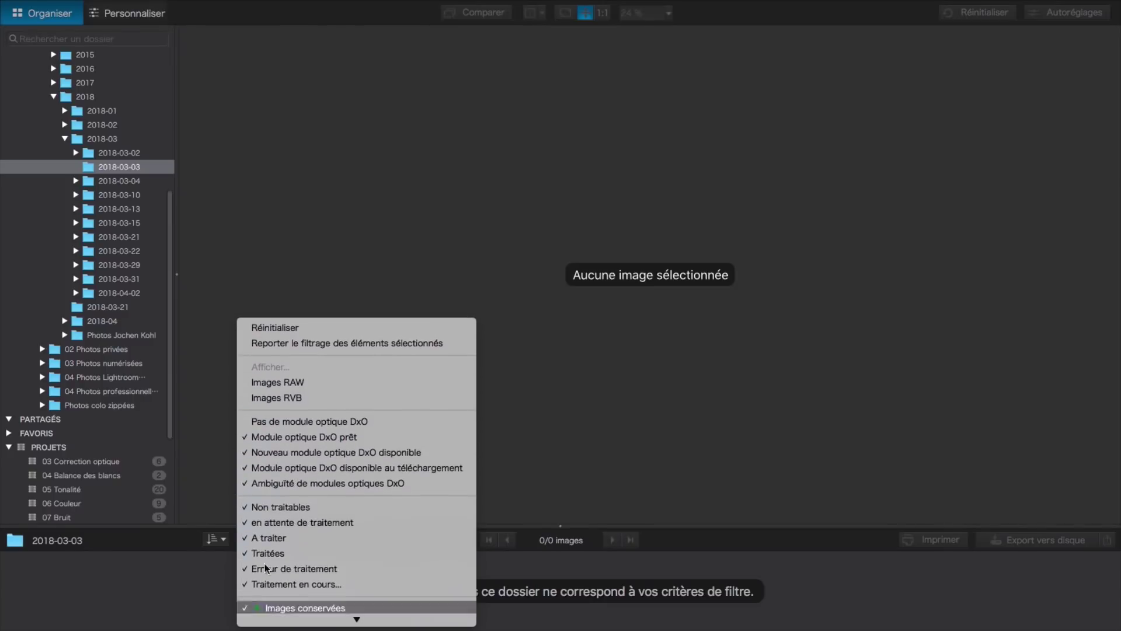
pyautogui.click(245, 437)
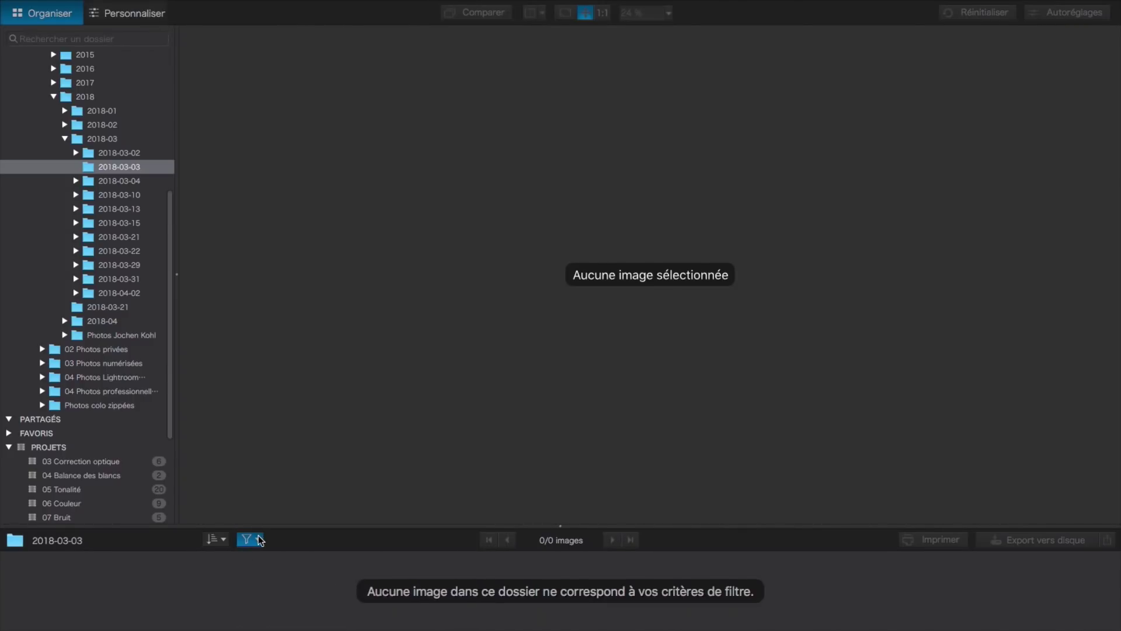
pyautogui.click(259, 541)
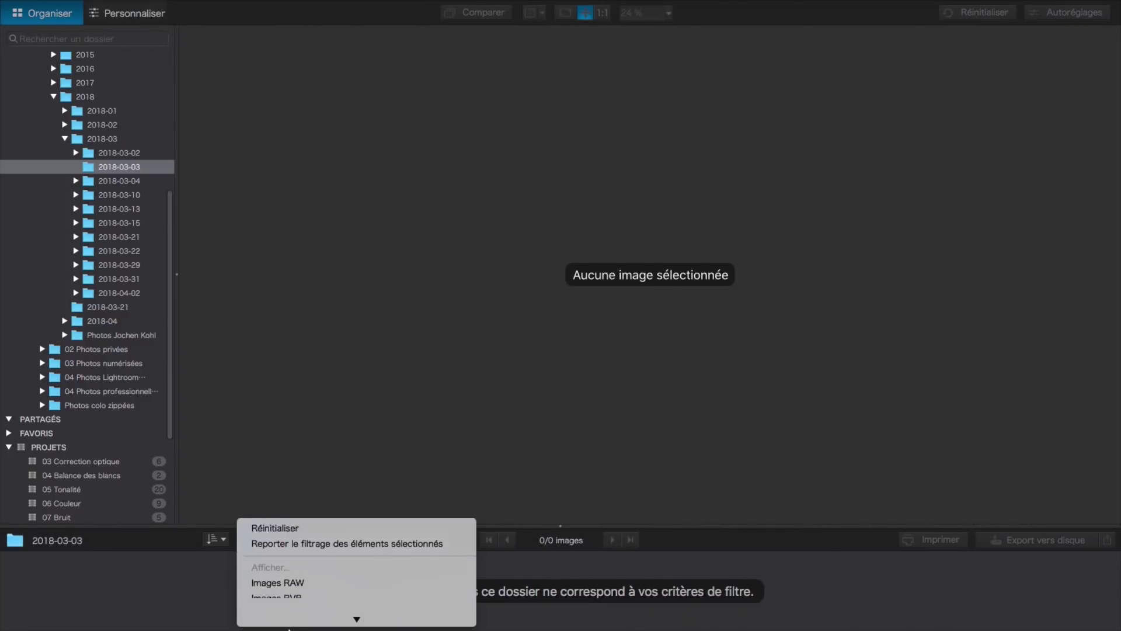
pyautogui.click(252, 484)
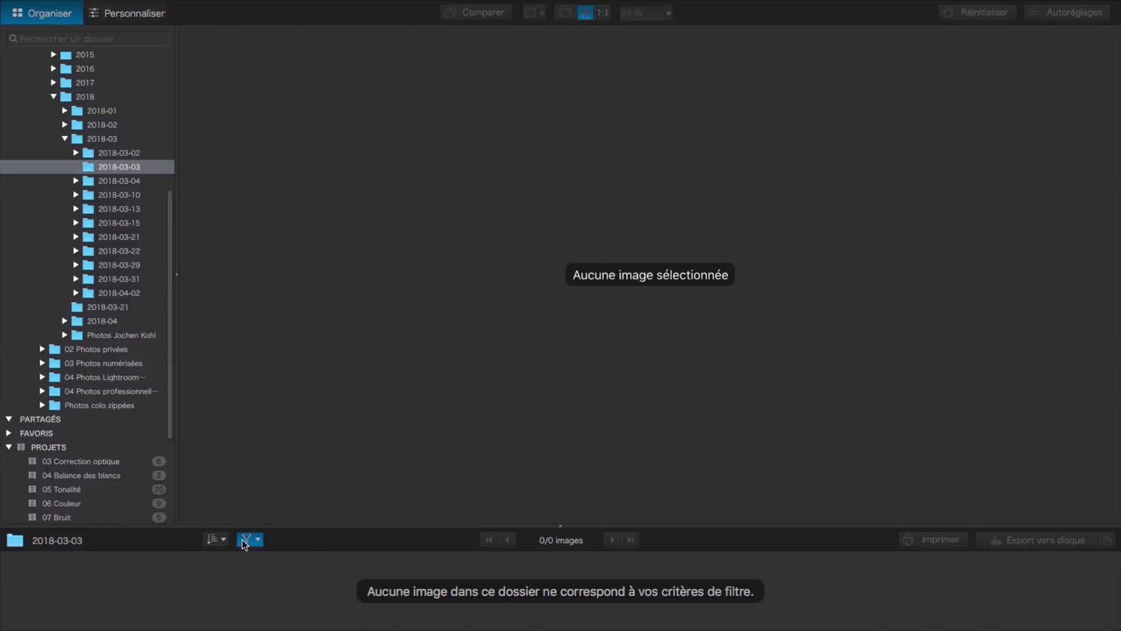
pyautogui.click(257, 541)
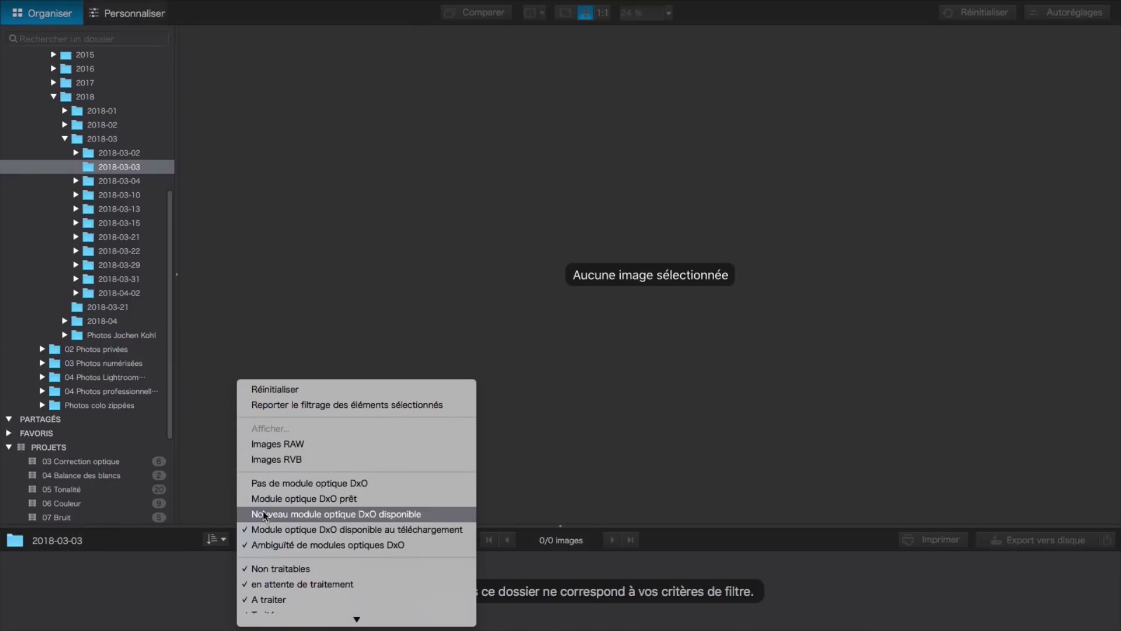
pyautogui.click(268, 528)
pyautogui.click(258, 543)
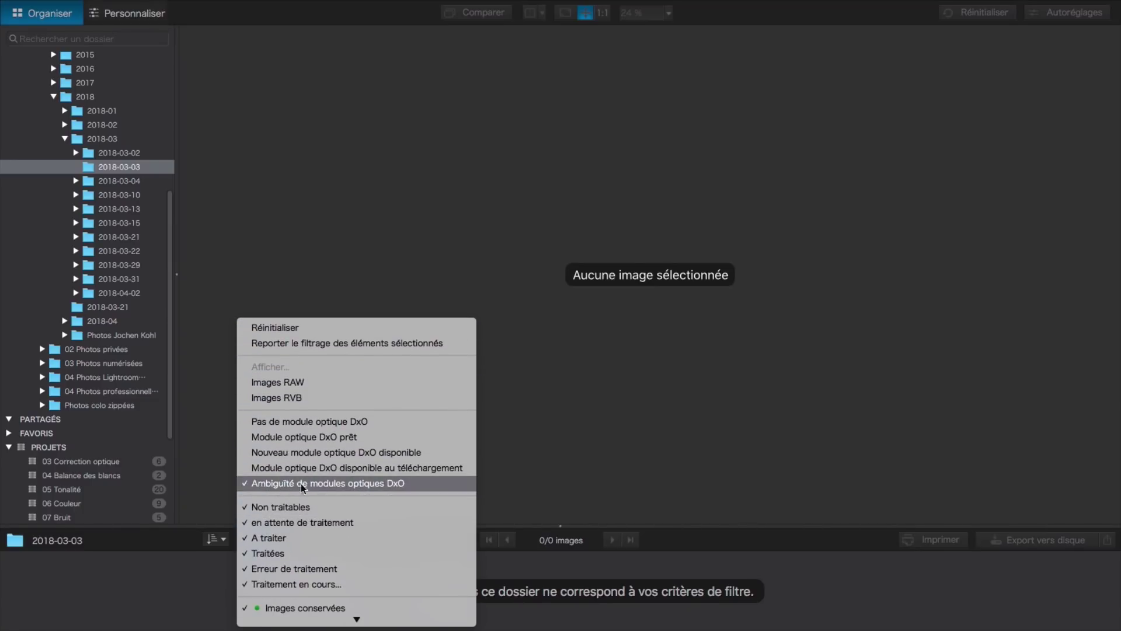
pyautogui.click(272, 485)
# Exclude Images sans statut de sélection and Images rejetées from the image filter of the 2018-03-03 folder
pyautogui.click(251, 539)
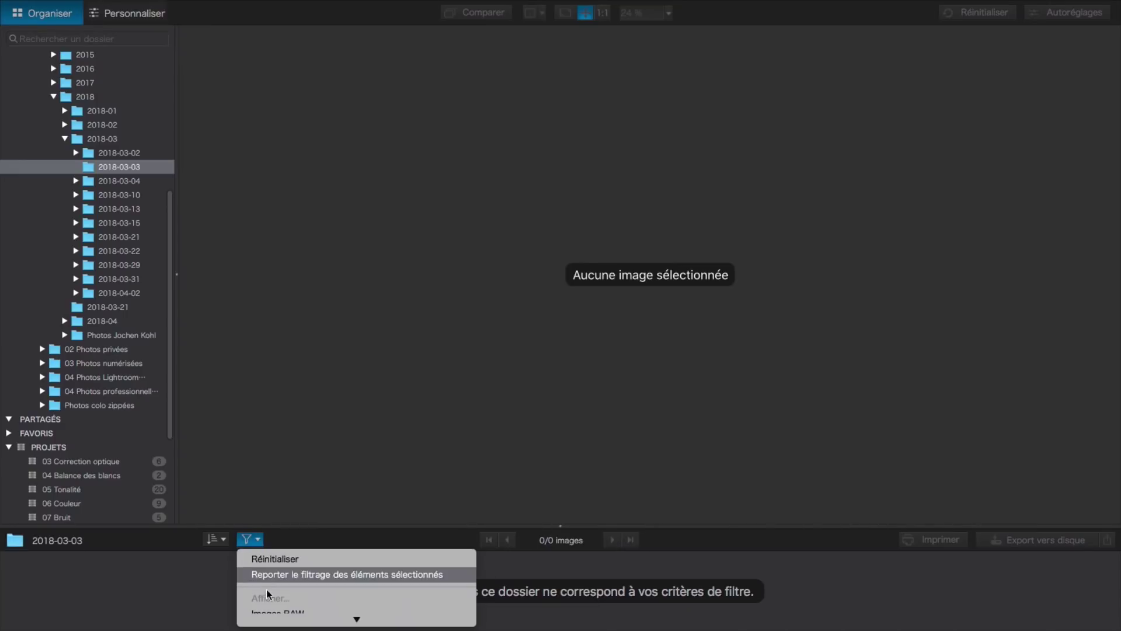
pyautogui.scroll(-10, 268, 593)
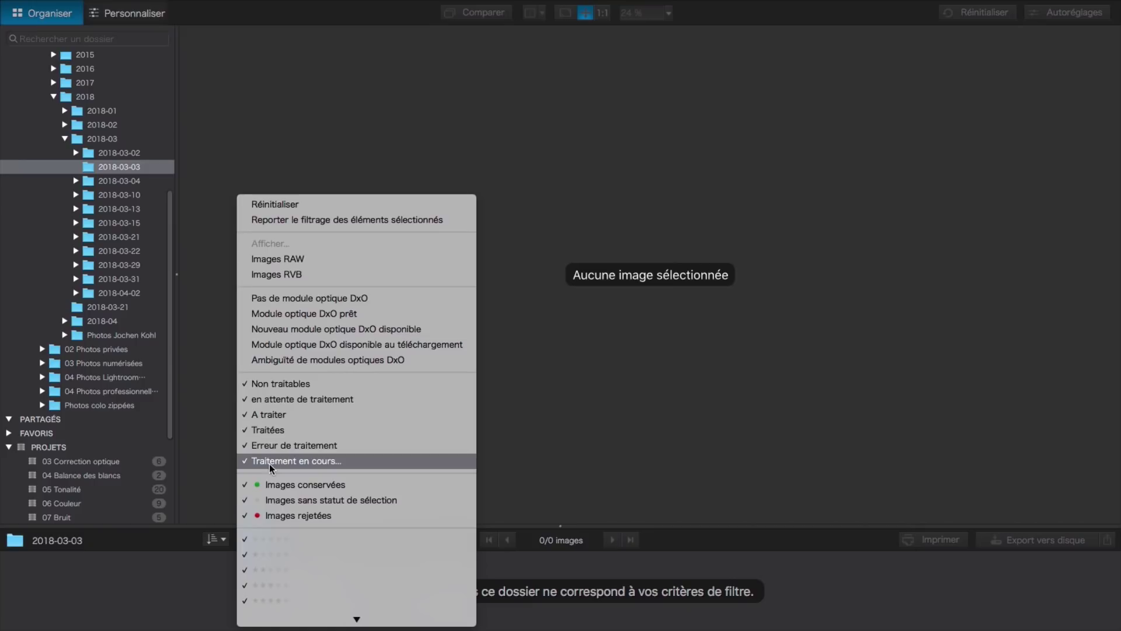
pyautogui.click(253, 501)
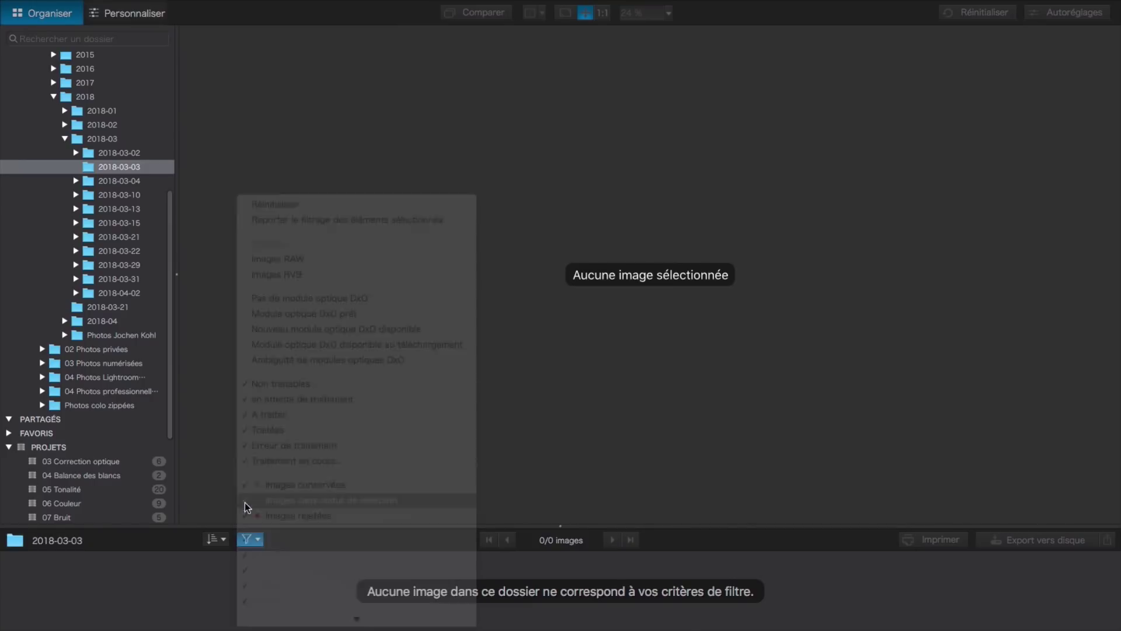
pyautogui.click(258, 540)
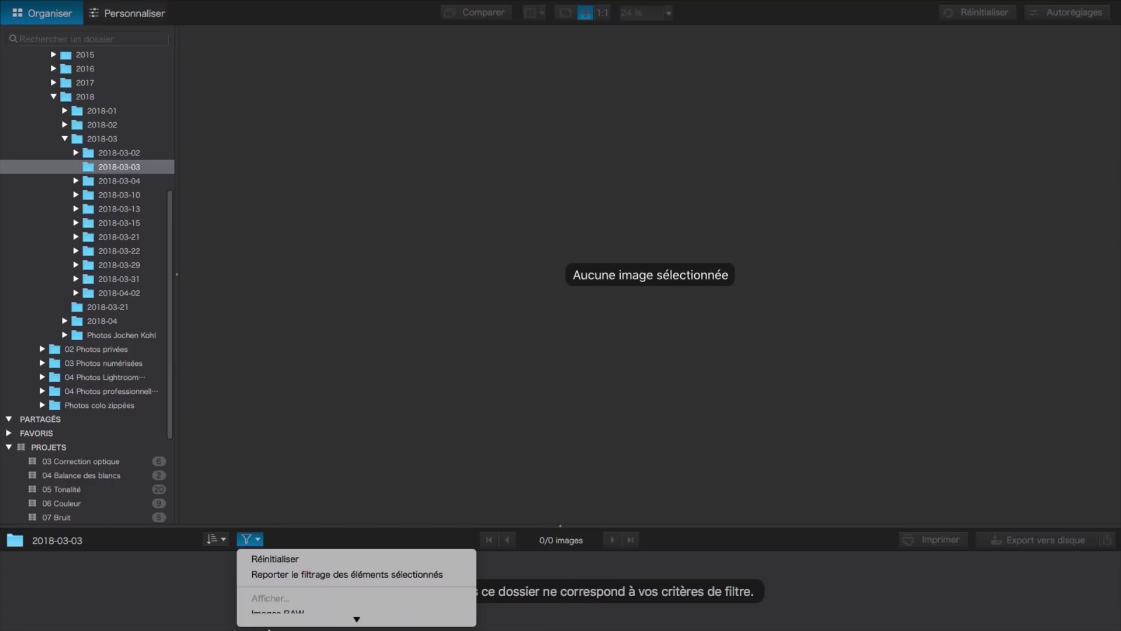
pyautogui.moveTo(357, 620)
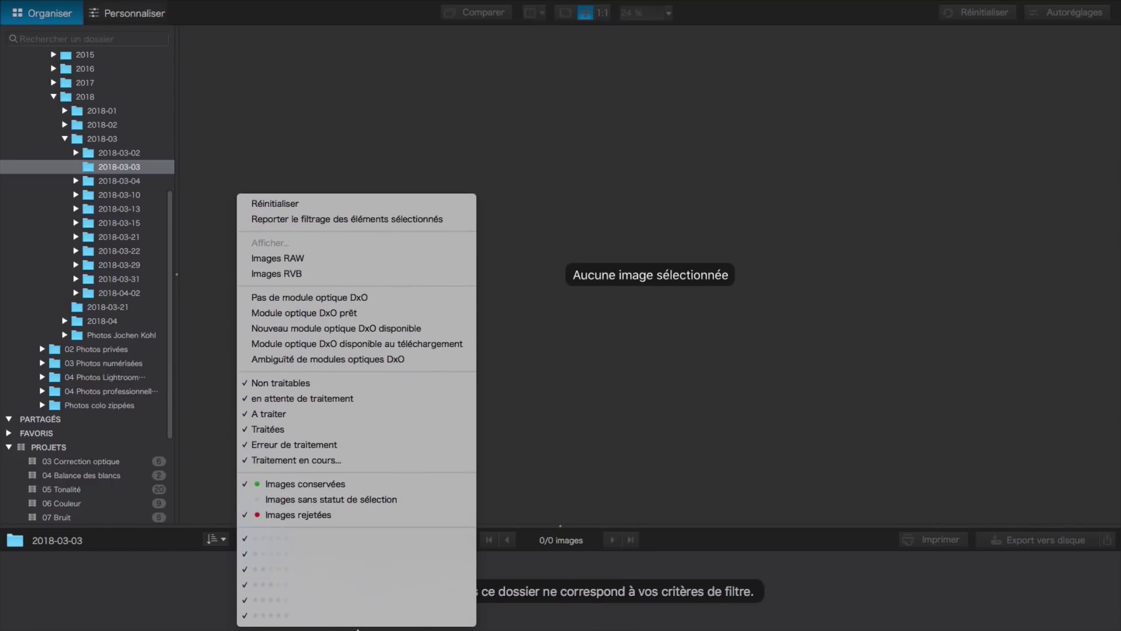
pyautogui.click(244, 516)
# Exclude the processing statuses Non traitables, en attente de traitement and A traiter from the image filter
pyautogui.click(258, 540)
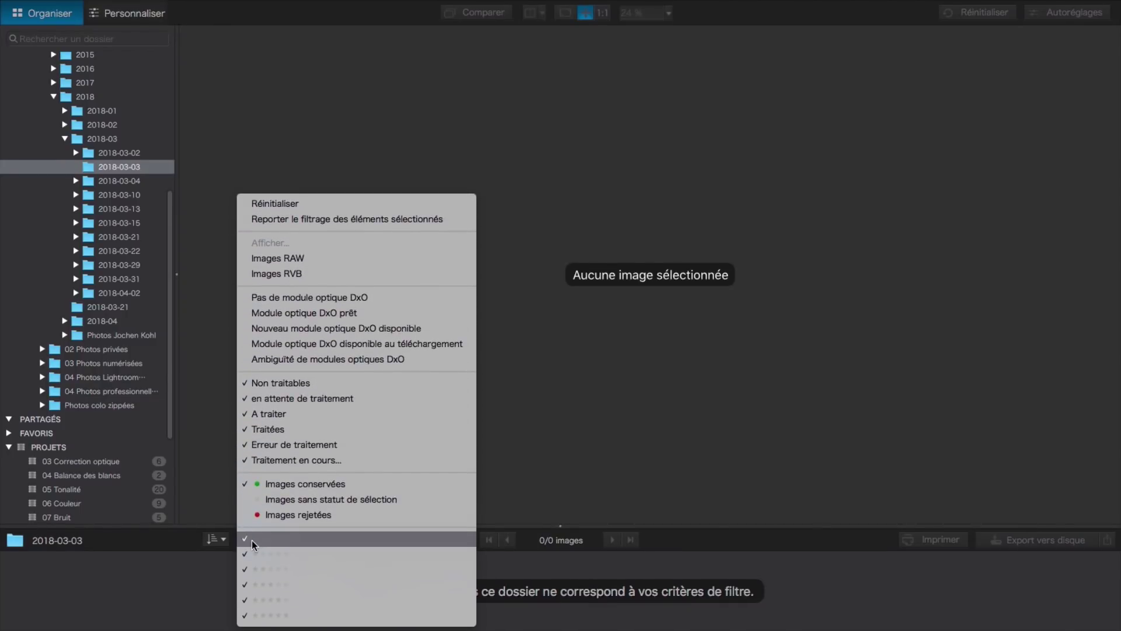
pyautogui.click(258, 385)
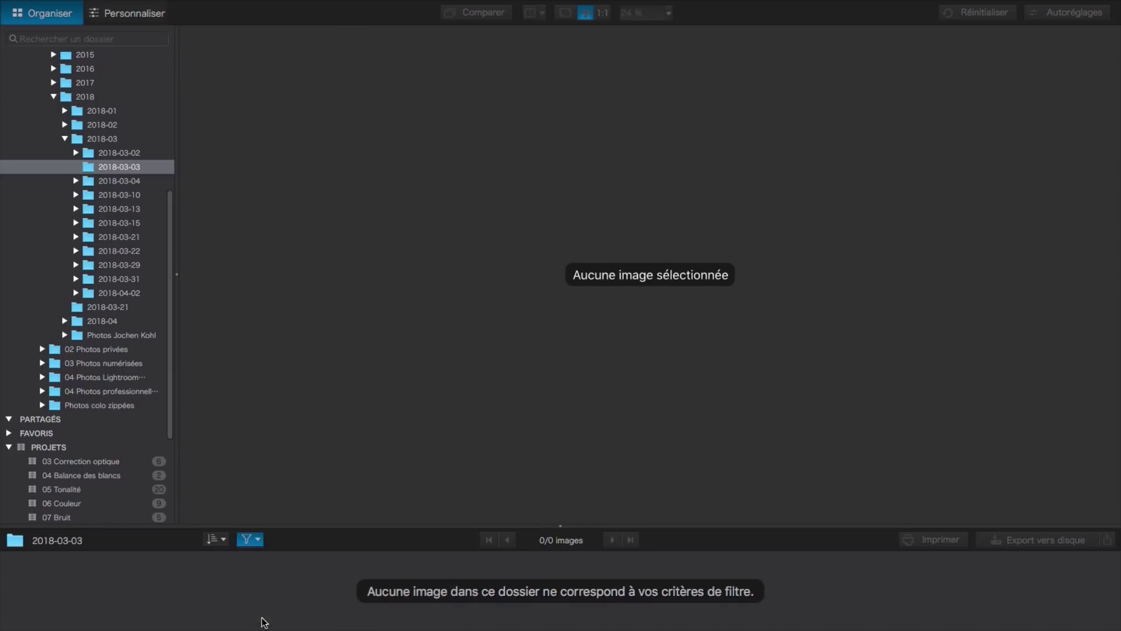
pyautogui.click(258, 537)
pyautogui.moveTo(280, 622)
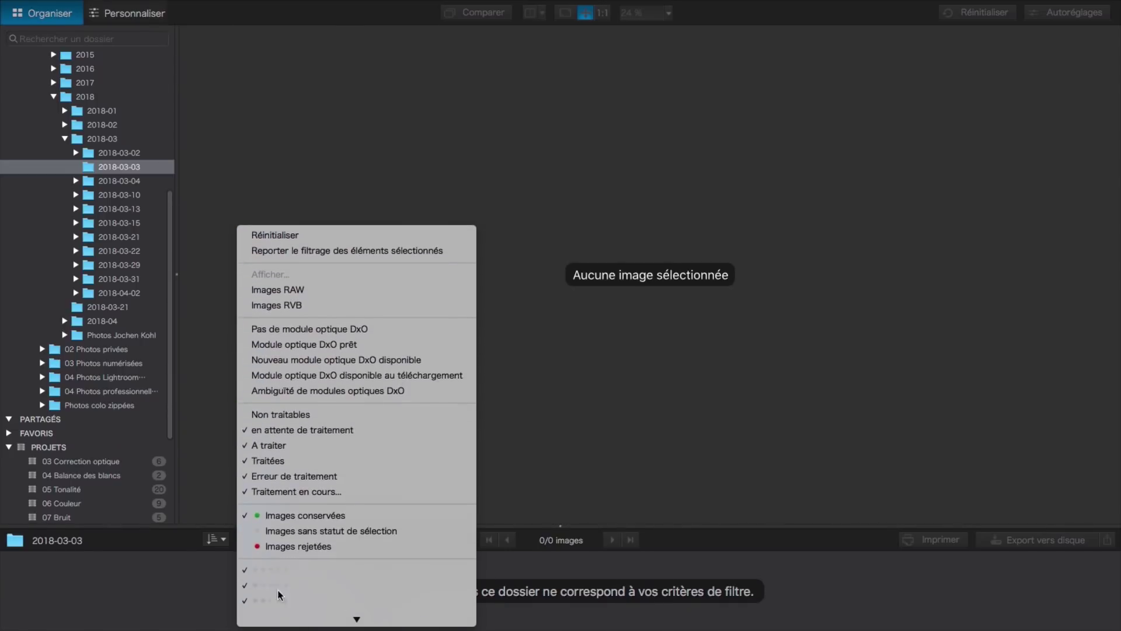
pyautogui.click(284, 431)
pyautogui.click(258, 540)
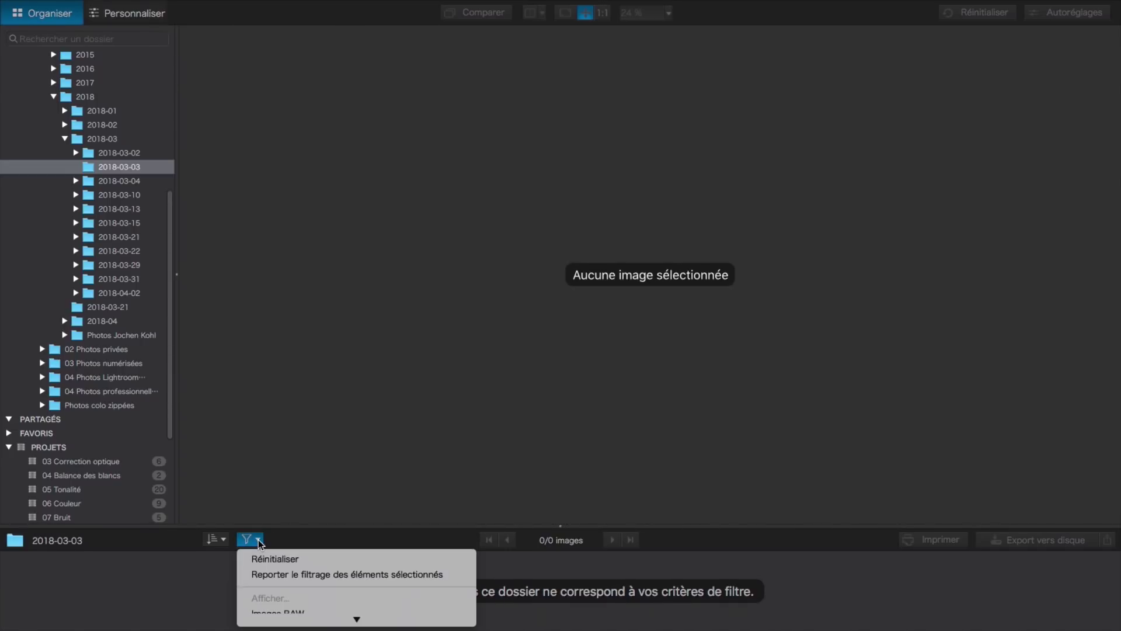
pyautogui.click(257, 539)
pyautogui.click(258, 539)
pyautogui.moveTo(282, 623)
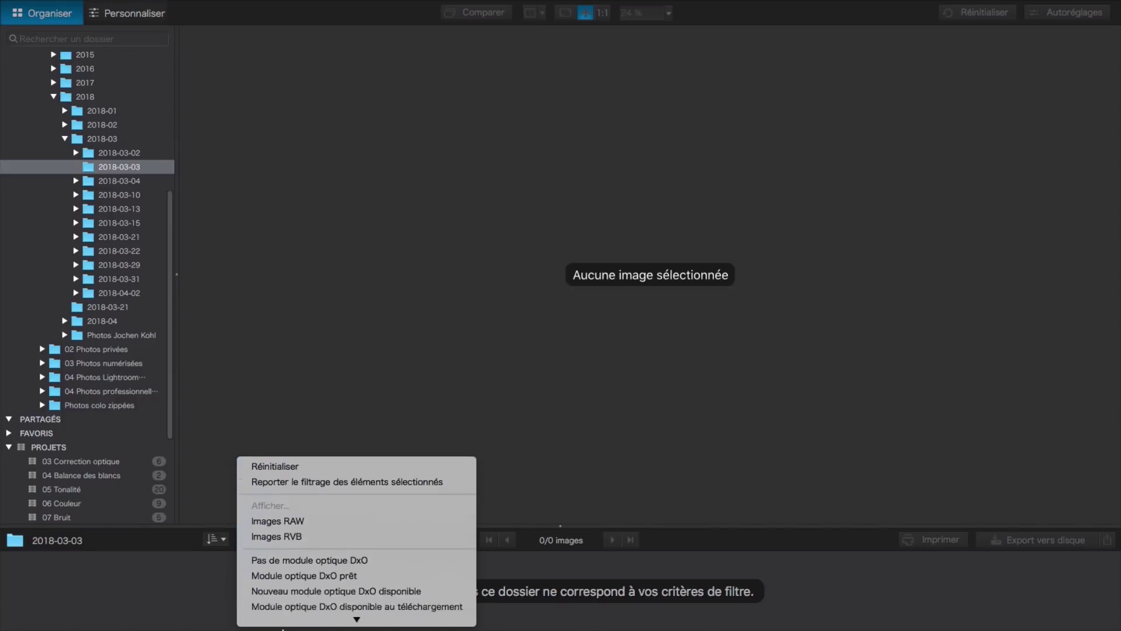
pyautogui.click(265, 444)
# Exclude the processing statuses Traitées, Erreur de traitement and Traitement en cours from the image filter
pyautogui.click(258, 539)
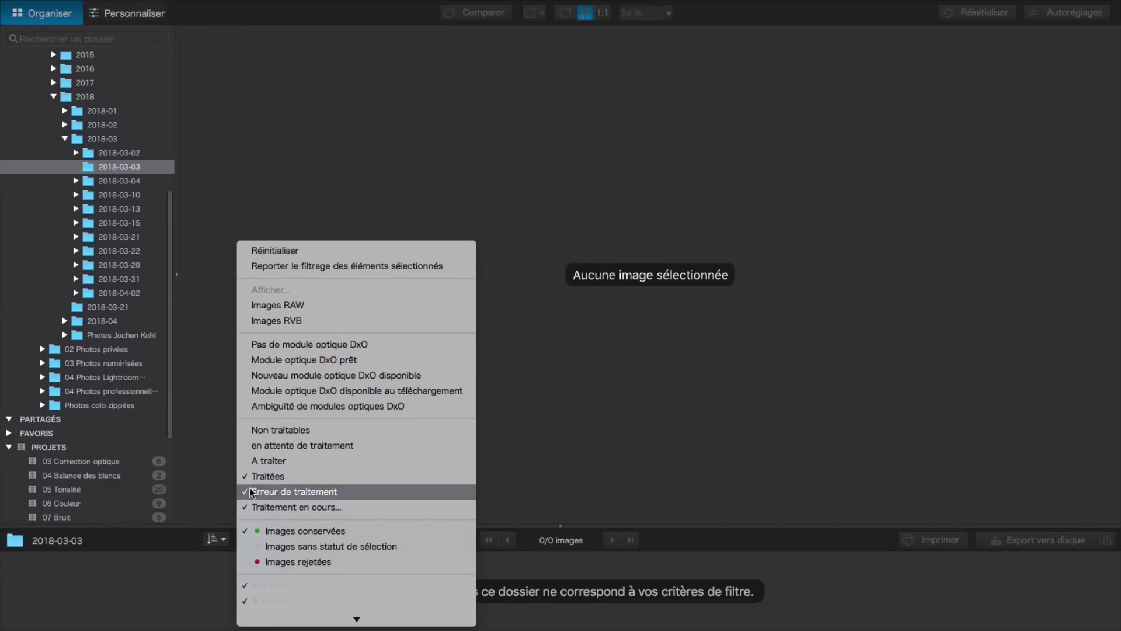
pyautogui.click(257, 476)
pyautogui.click(257, 539)
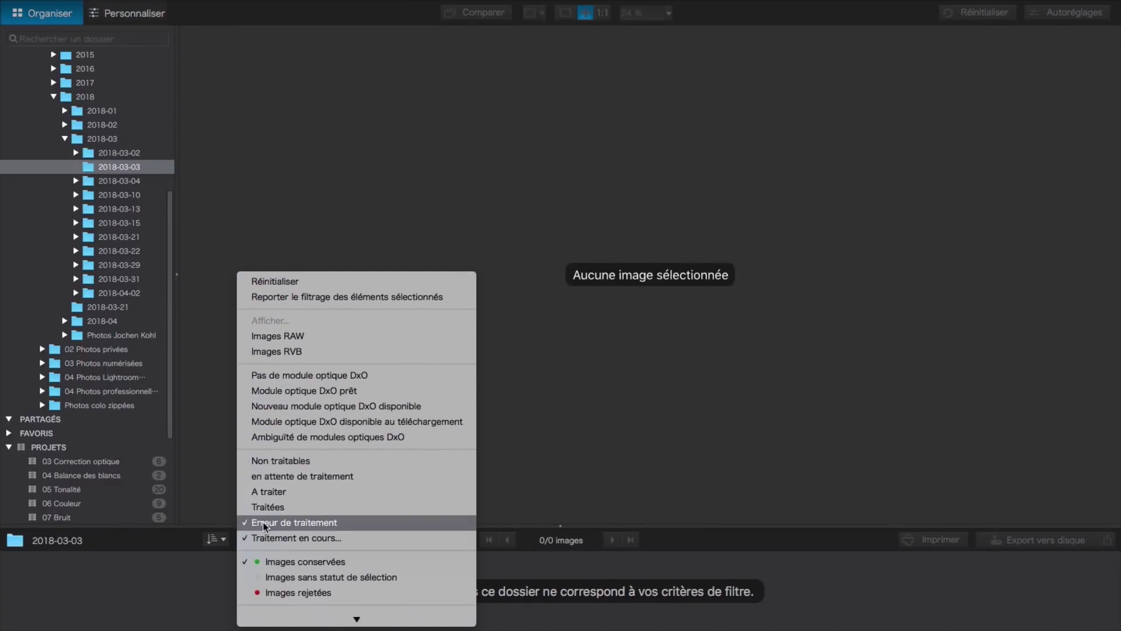
pyautogui.click(263, 520)
pyautogui.click(255, 541)
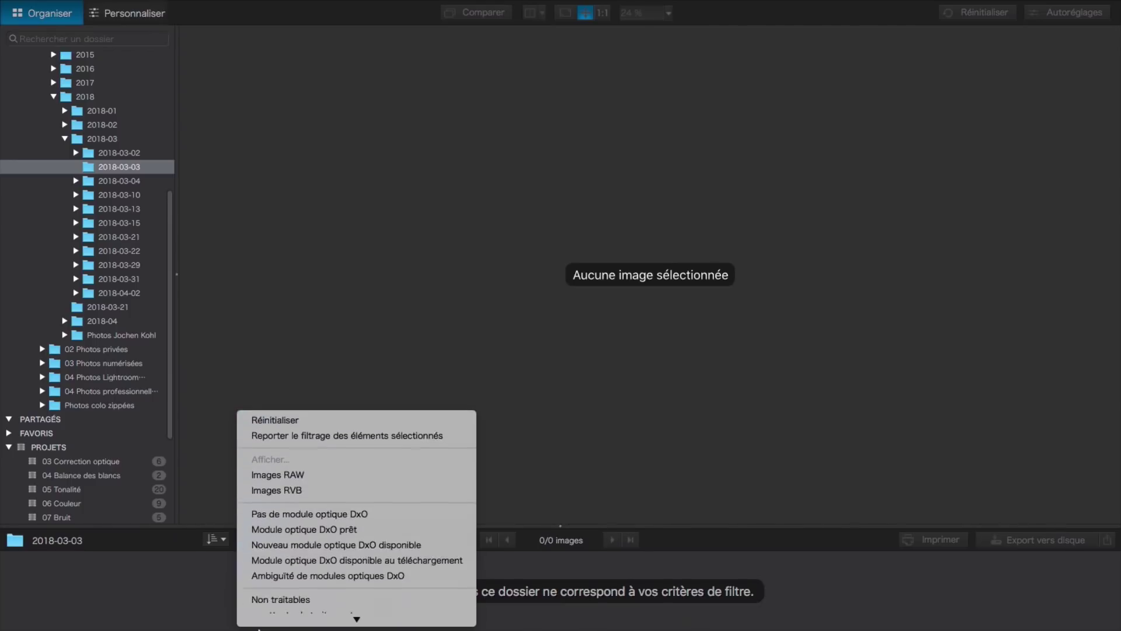
pyautogui.click(279, 583)
# Exclude unrated, one-star, two-star and three-star images from the image filter
pyautogui.click(257, 540)
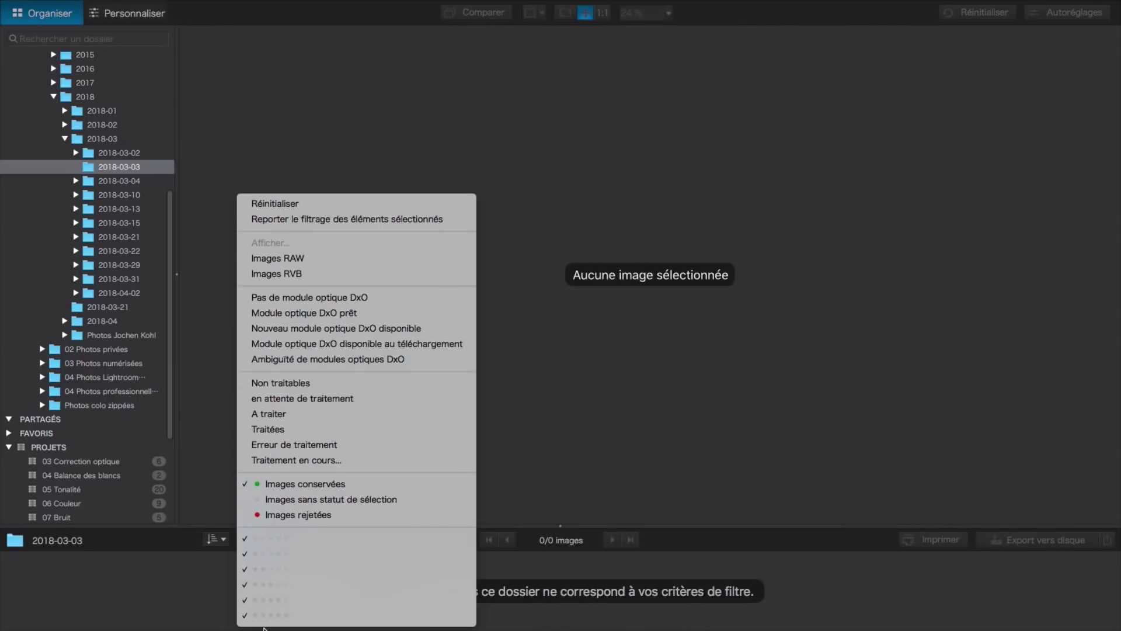
pyautogui.click(263, 538)
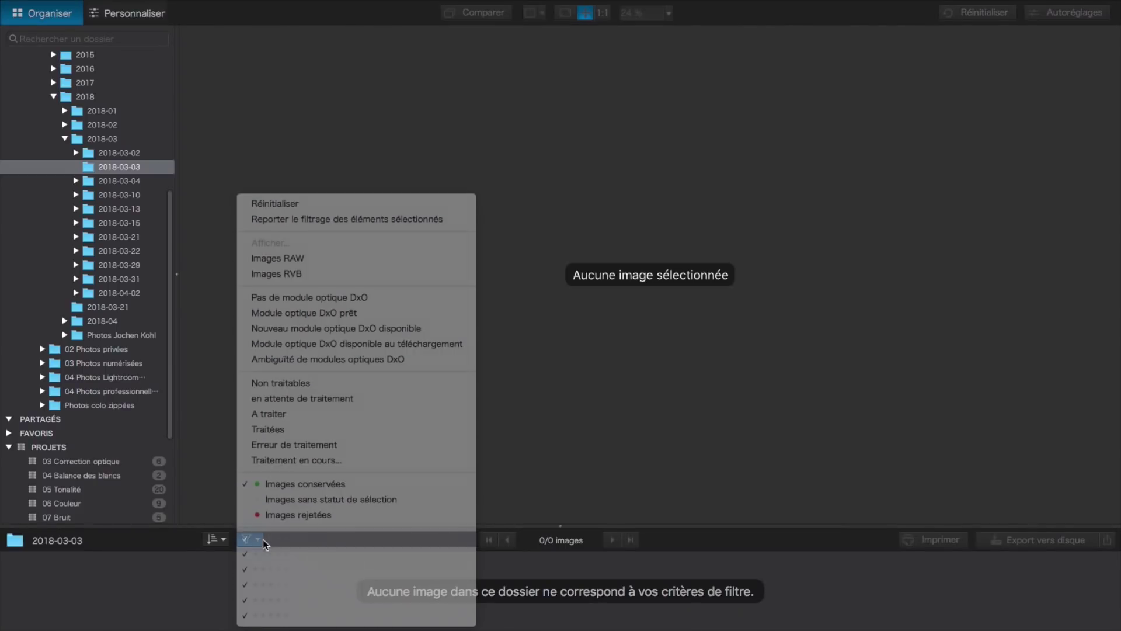
pyautogui.click(257, 539)
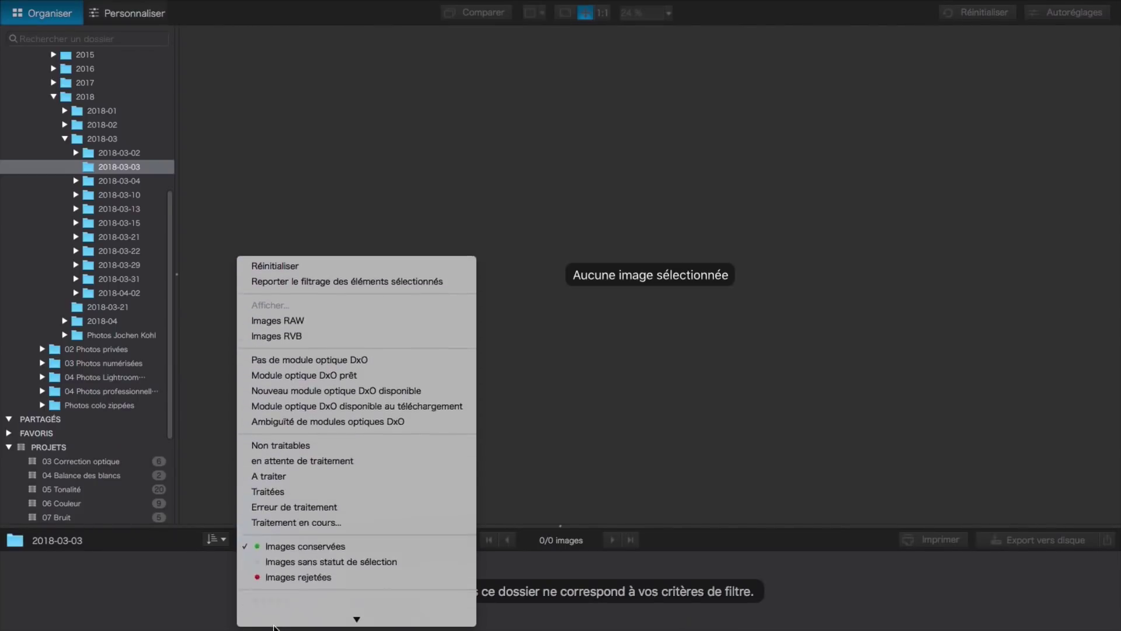
pyautogui.click(257, 553)
pyautogui.click(258, 540)
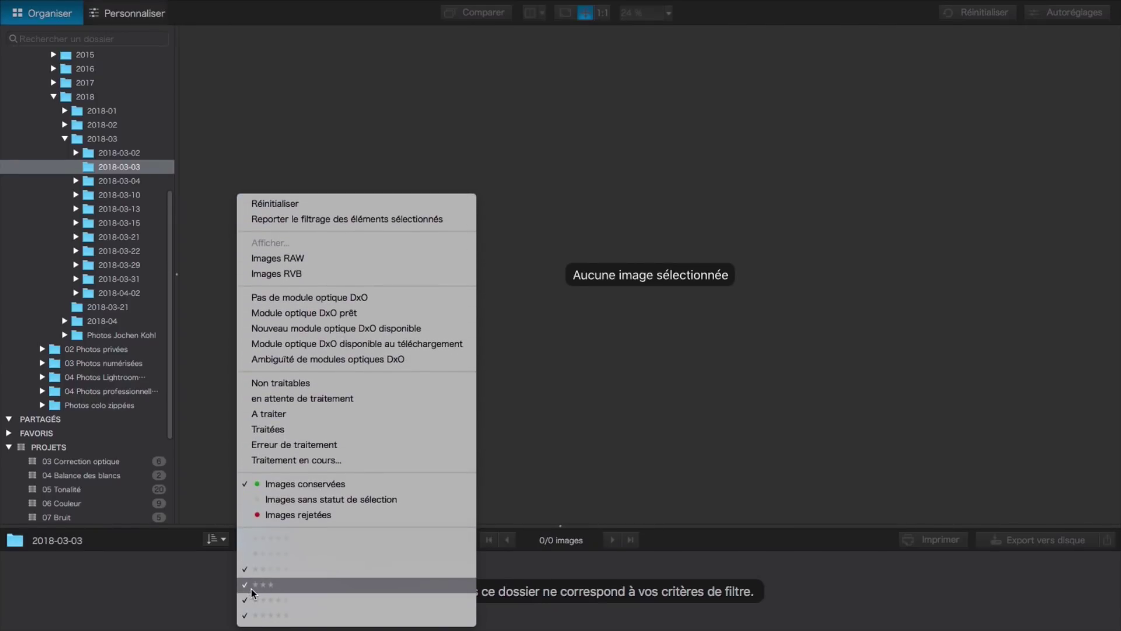
pyautogui.click(256, 575)
pyautogui.click(244, 537)
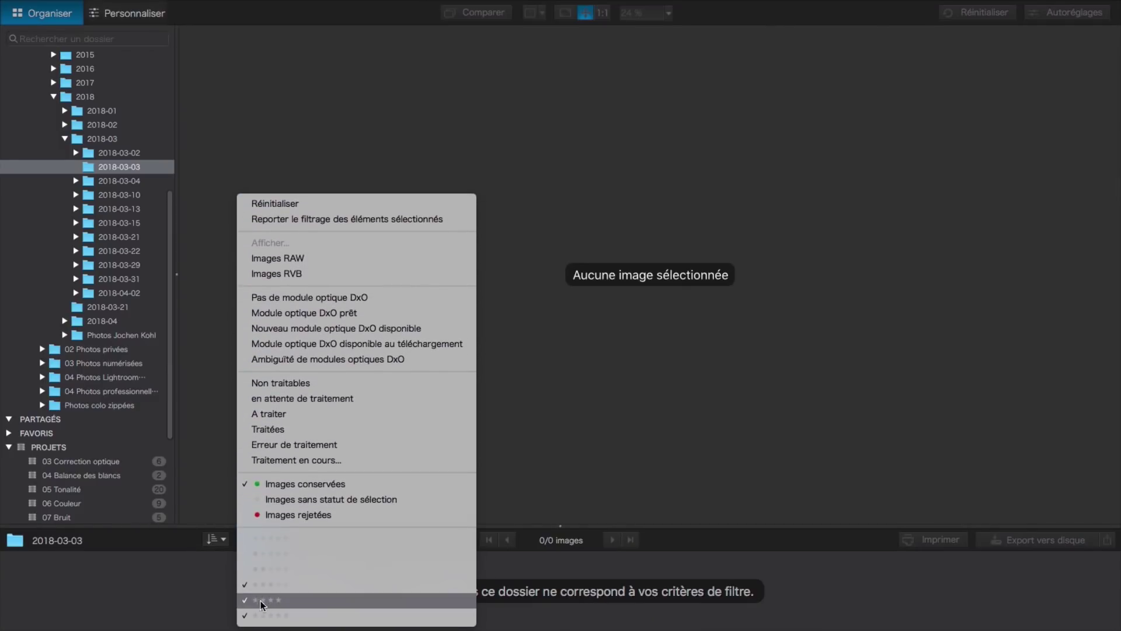
pyautogui.click(259, 587)
# Reset the image filter and exclude Images rejetées and Images sans statut de sélection so only kept images are shown
pyautogui.click(258, 543)
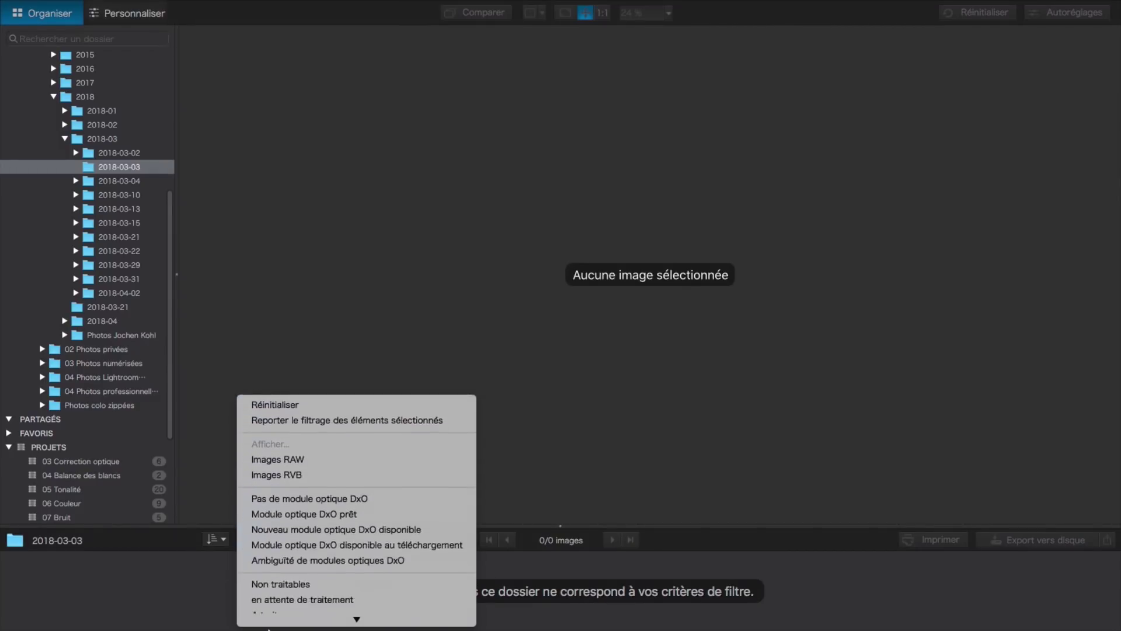
pyautogui.click(270, 202)
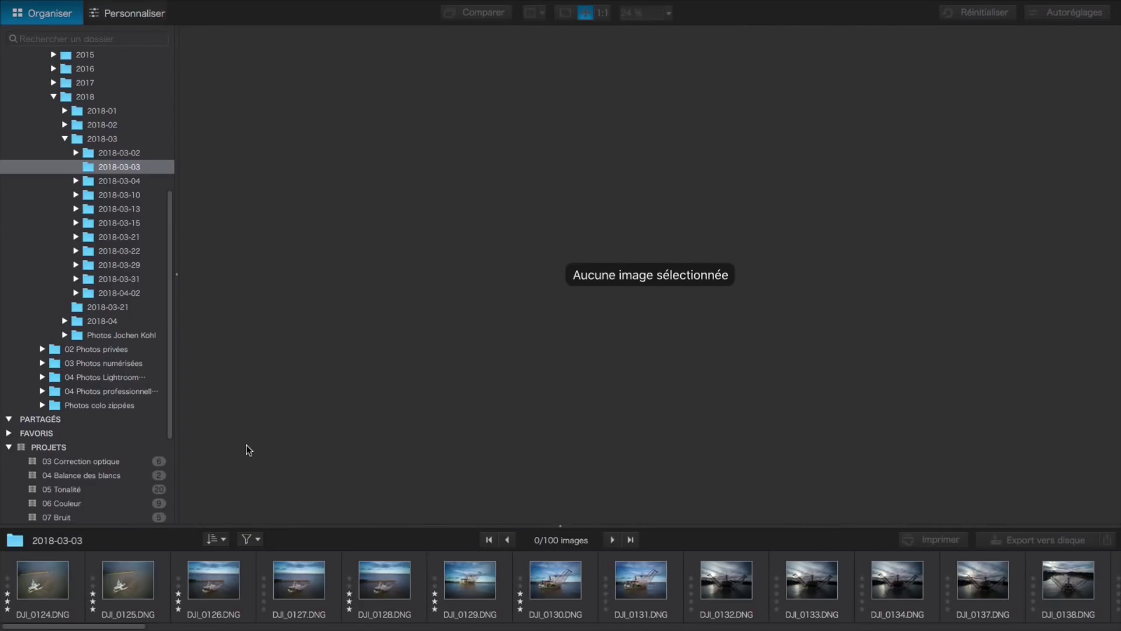
pyautogui.click(257, 540)
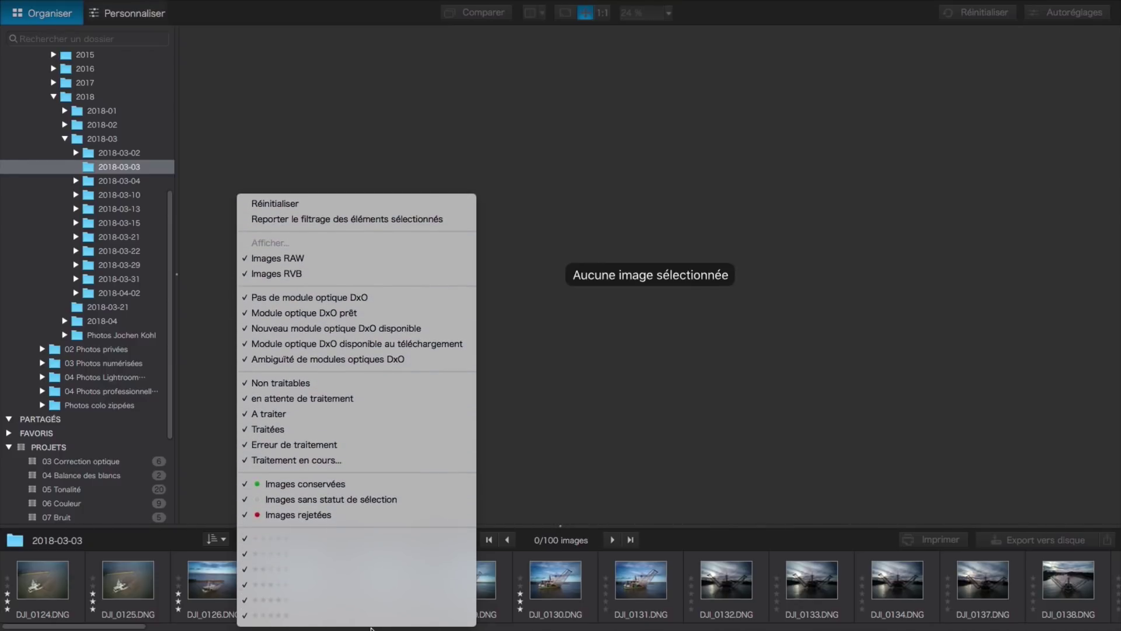
pyautogui.click(245, 516)
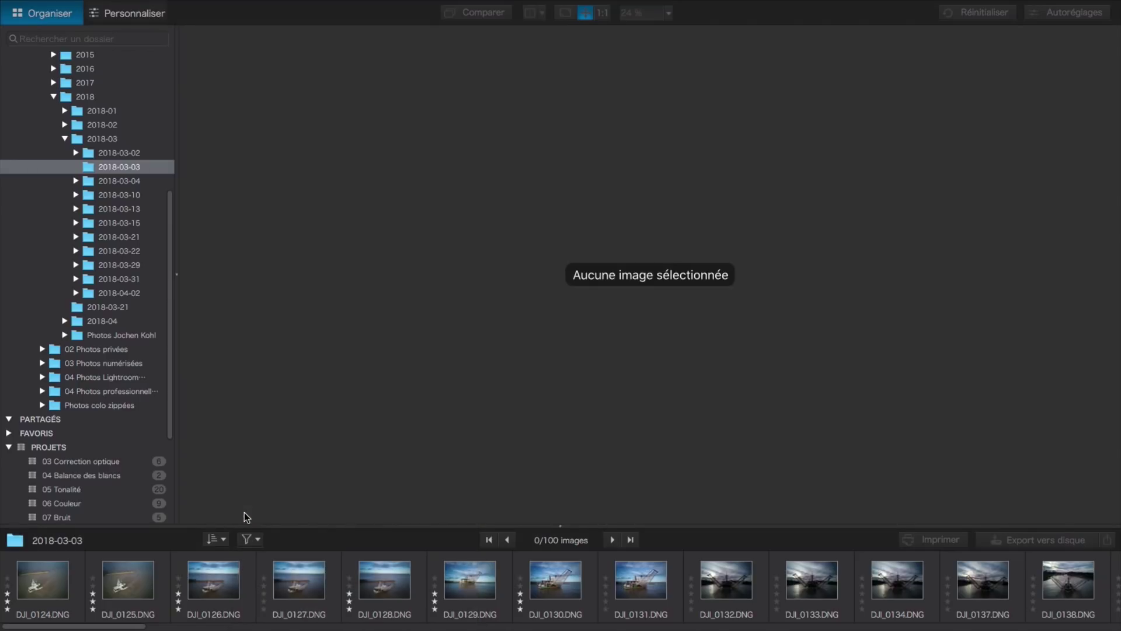
pyautogui.click(262, 547)
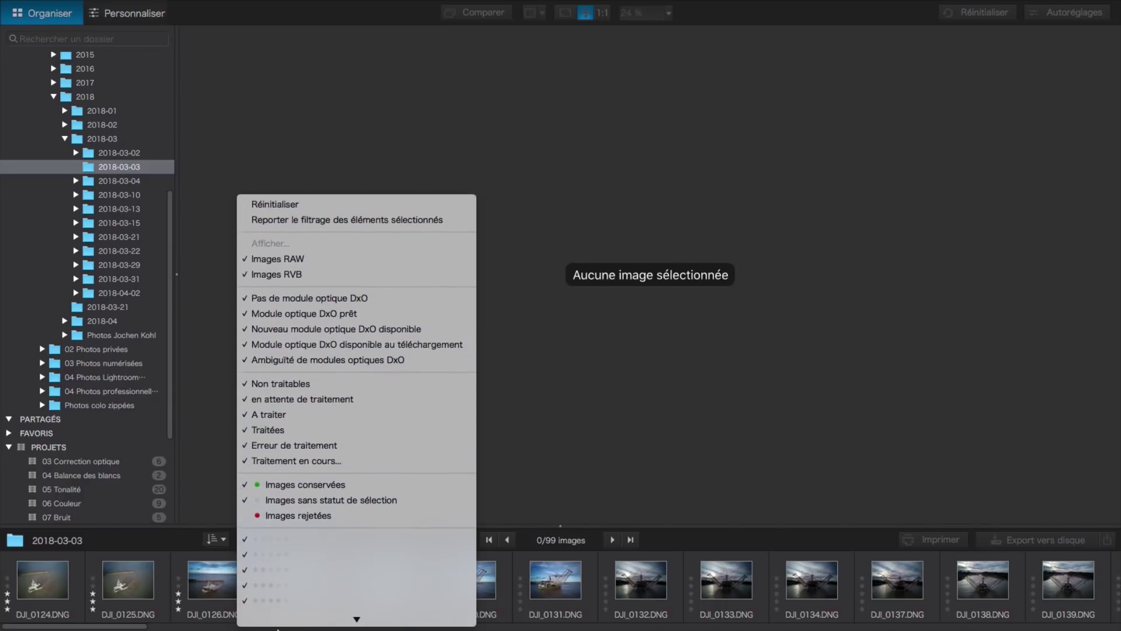
pyautogui.click(265, 498)
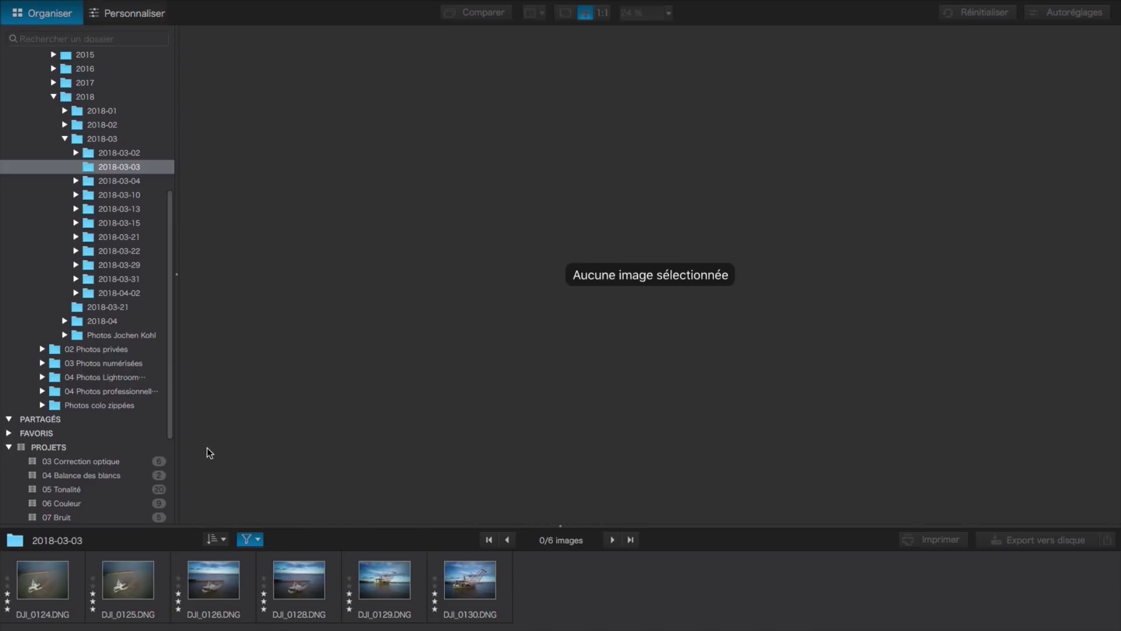
# Select all the filtered kept images, DJI_0124.DNG to DJI_0130.DNG, and create a project named "Images retenues" from them
pyautogui.moveTo(66, 578)
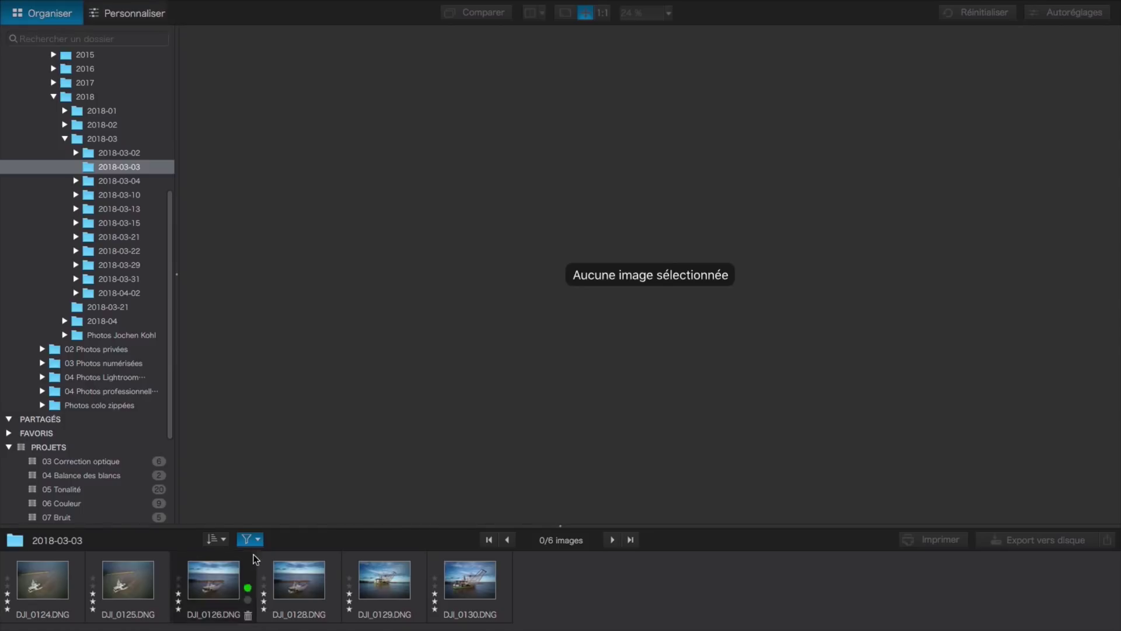
pyautogui.moveTo(283, 582)
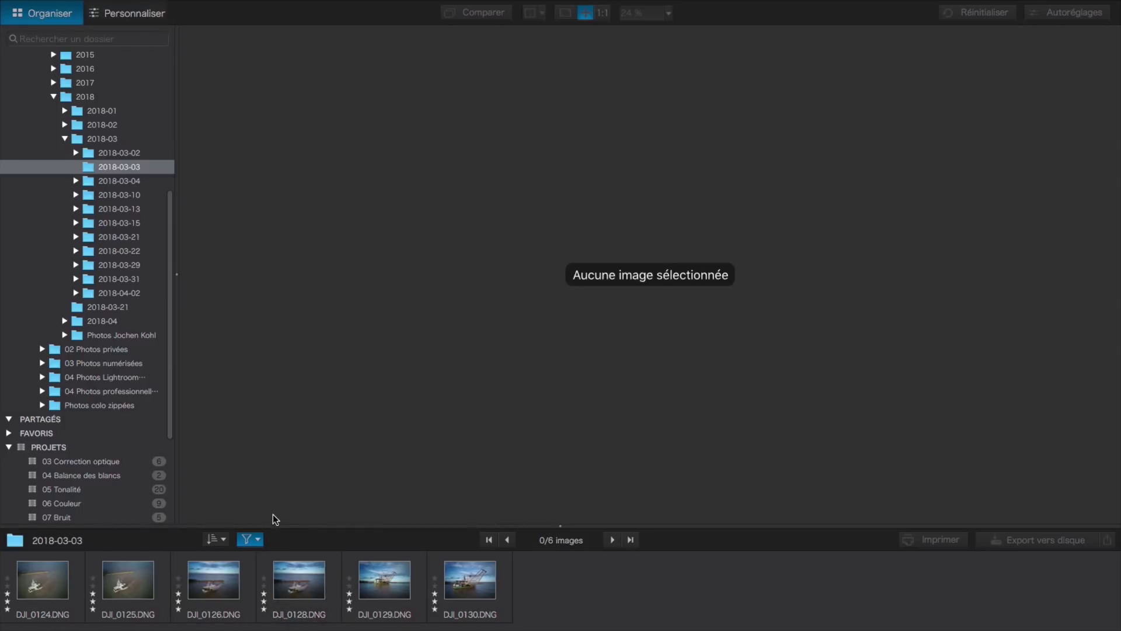
pyautogui.moveTo(278, 561)
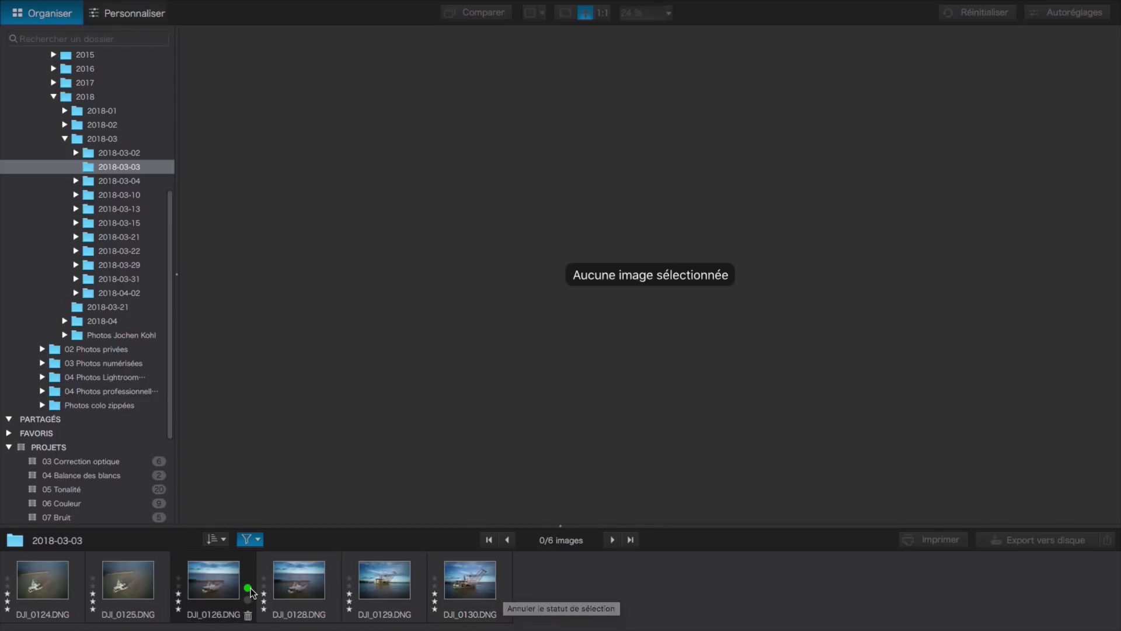
pyautogui.click(80, 574)
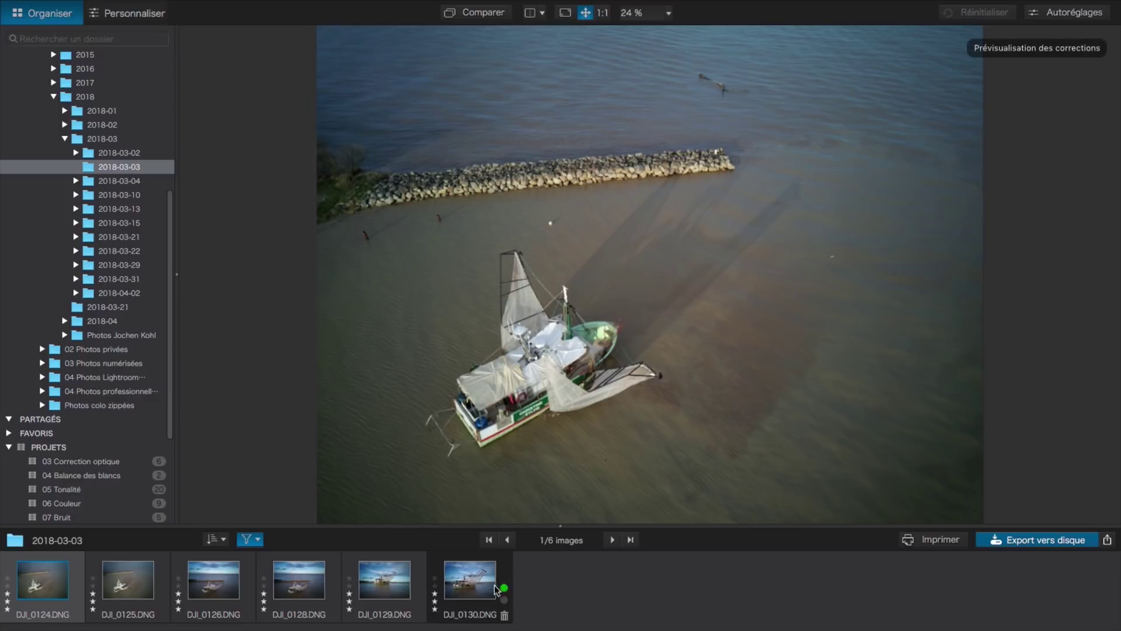
pyautogui.hotkey('ctrl', 'a')
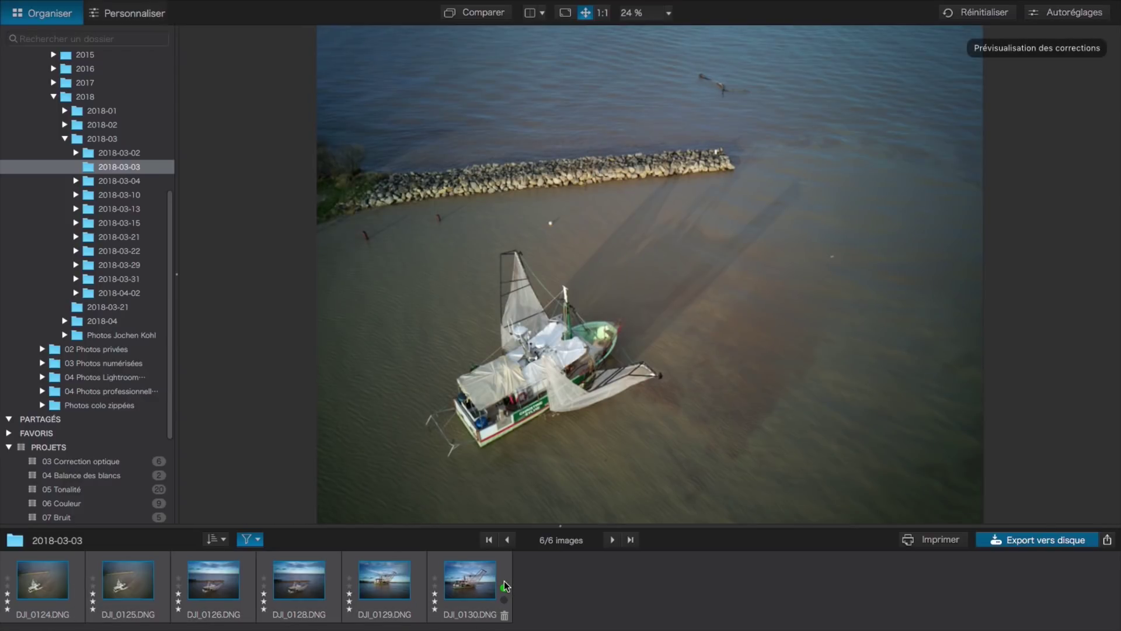
pyautogui.rightClick(291, 582)
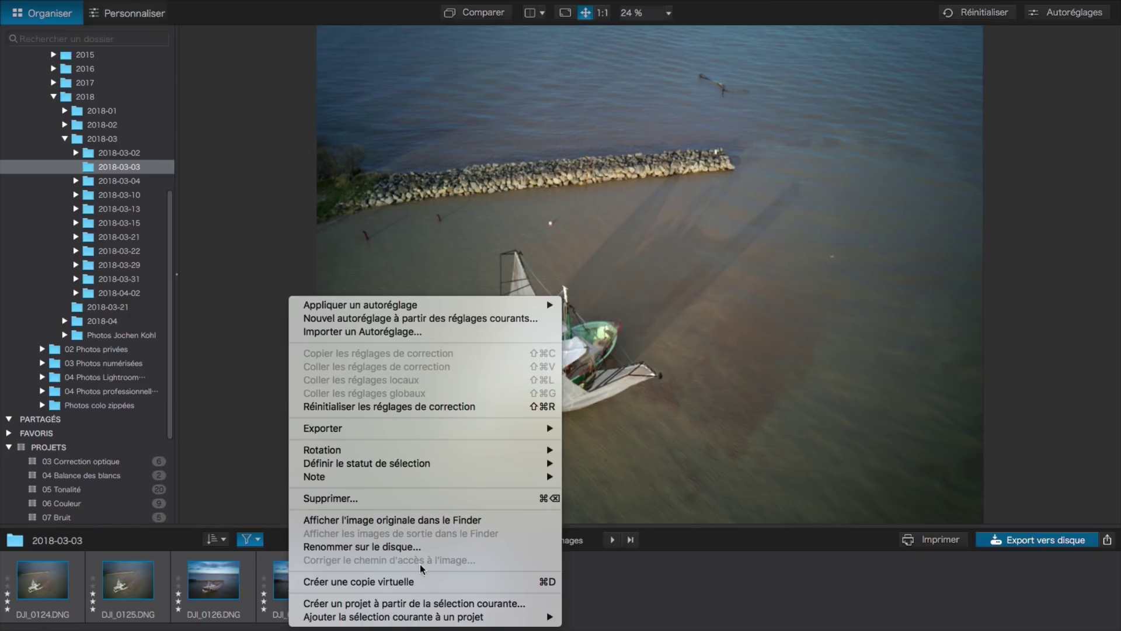
pyautogui.moveTo(421, 620)
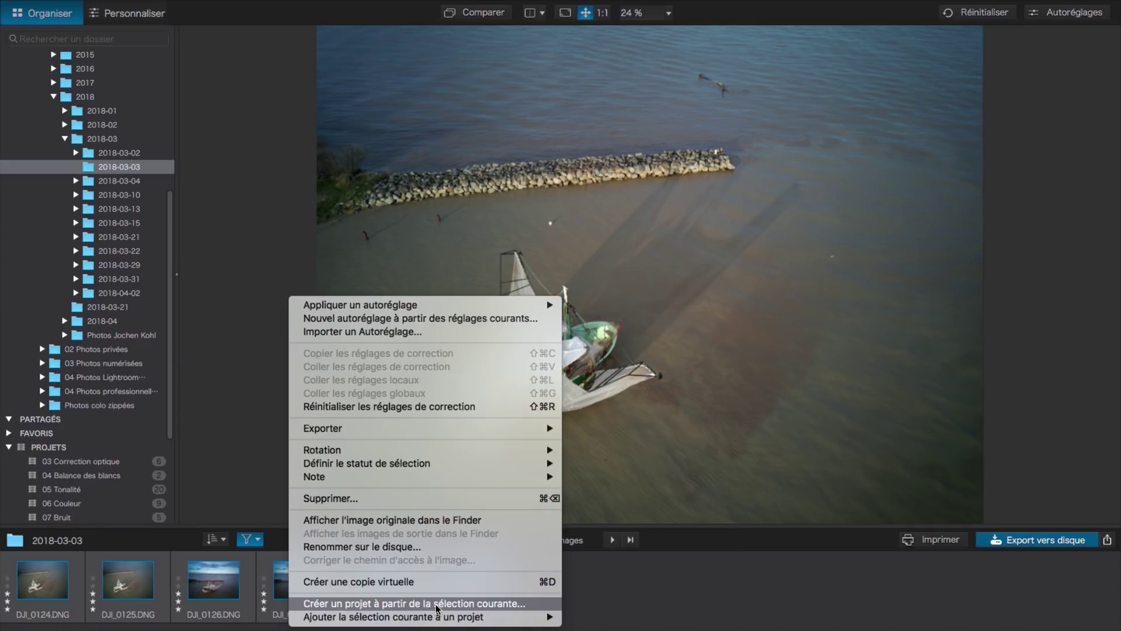
pyautogui.click(439, 604)
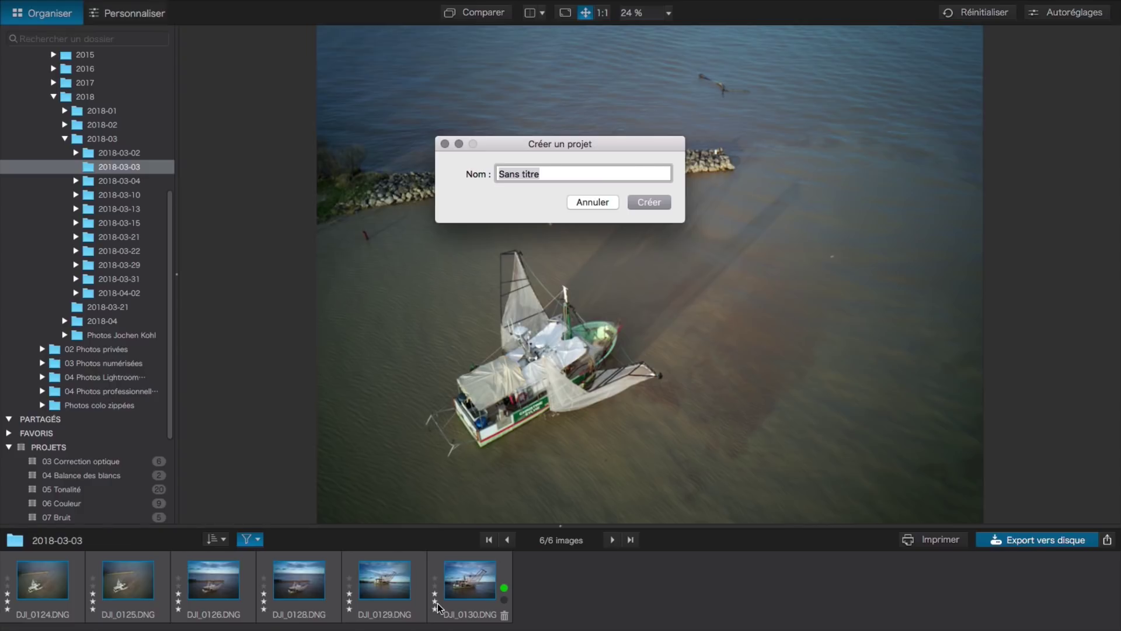
pyautogui.press('BackSpace')
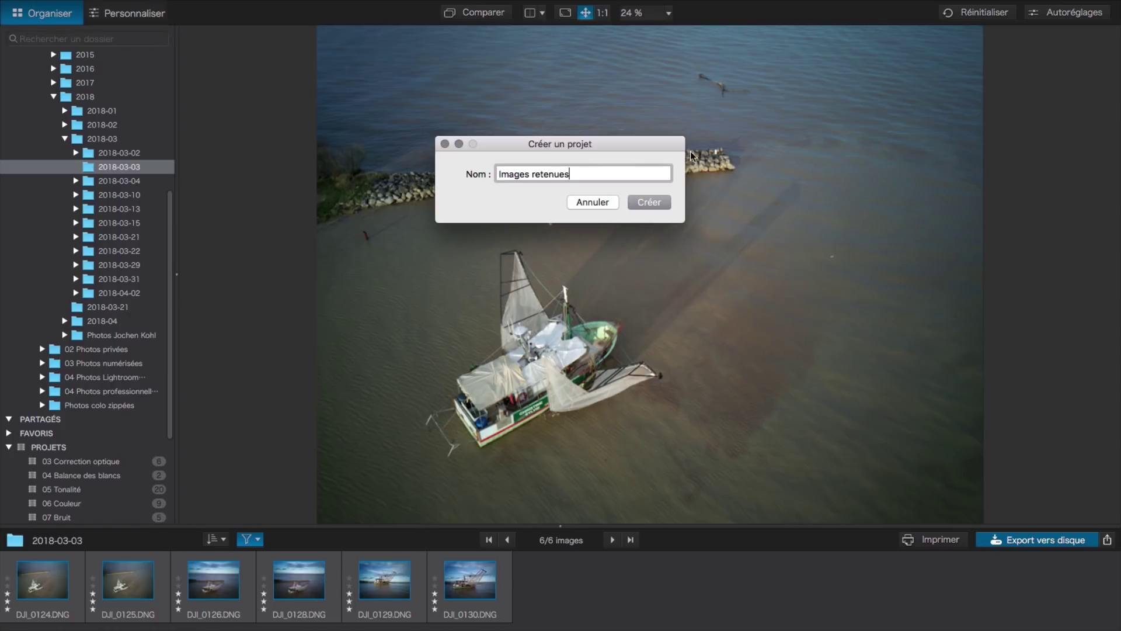
pyautogui.click(650, 202)
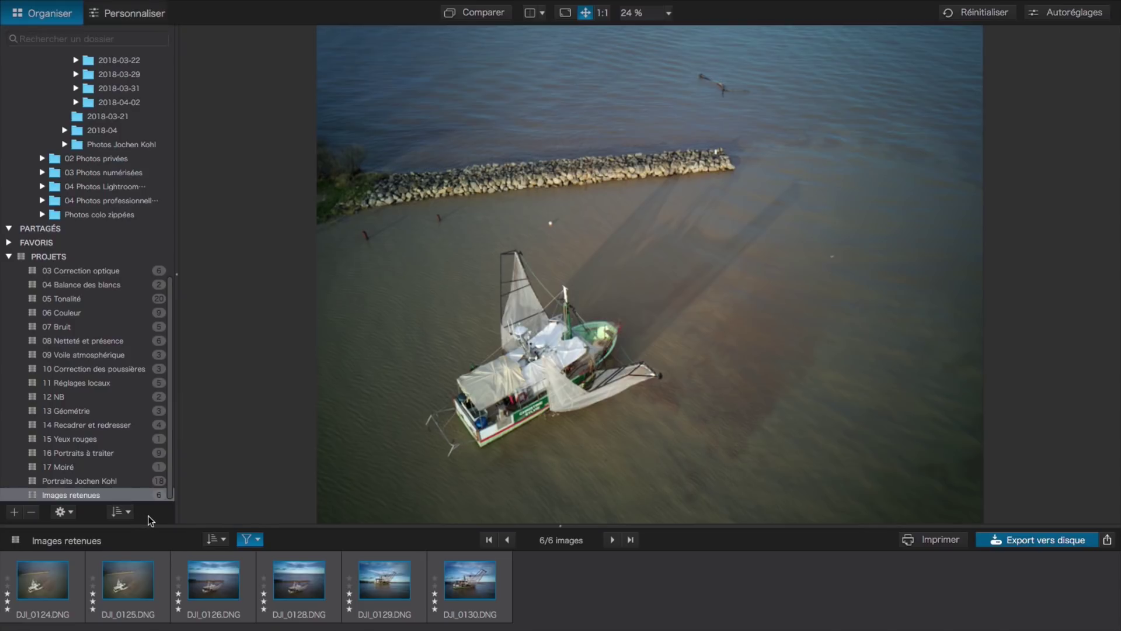
pyautogui.rightClick(214, 570)
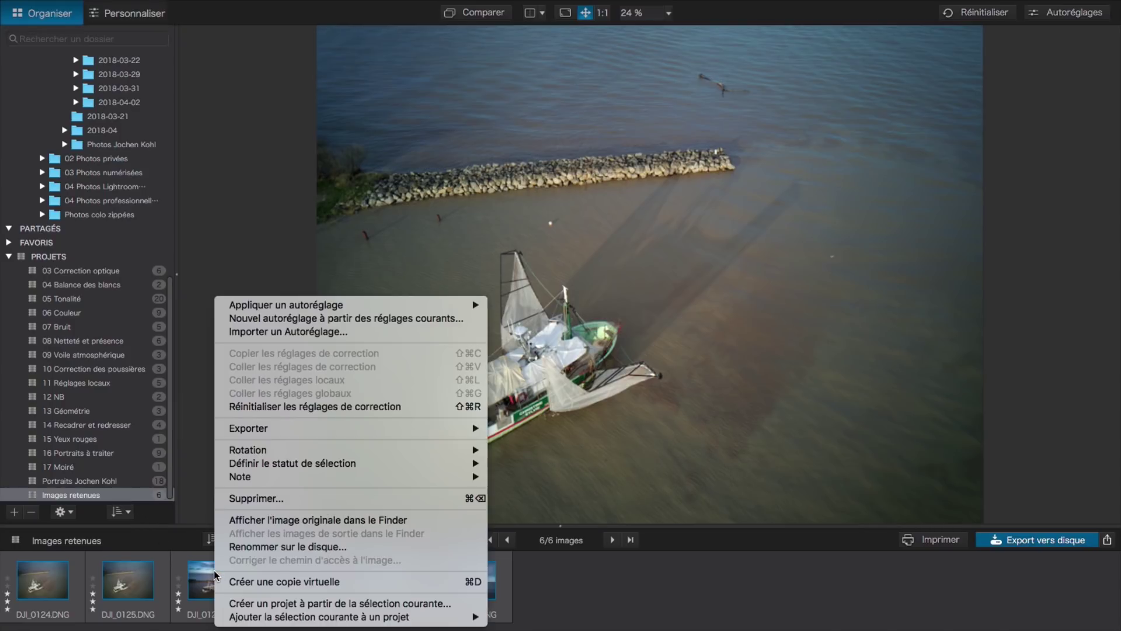
pyautogui.moveTo(294, 623)
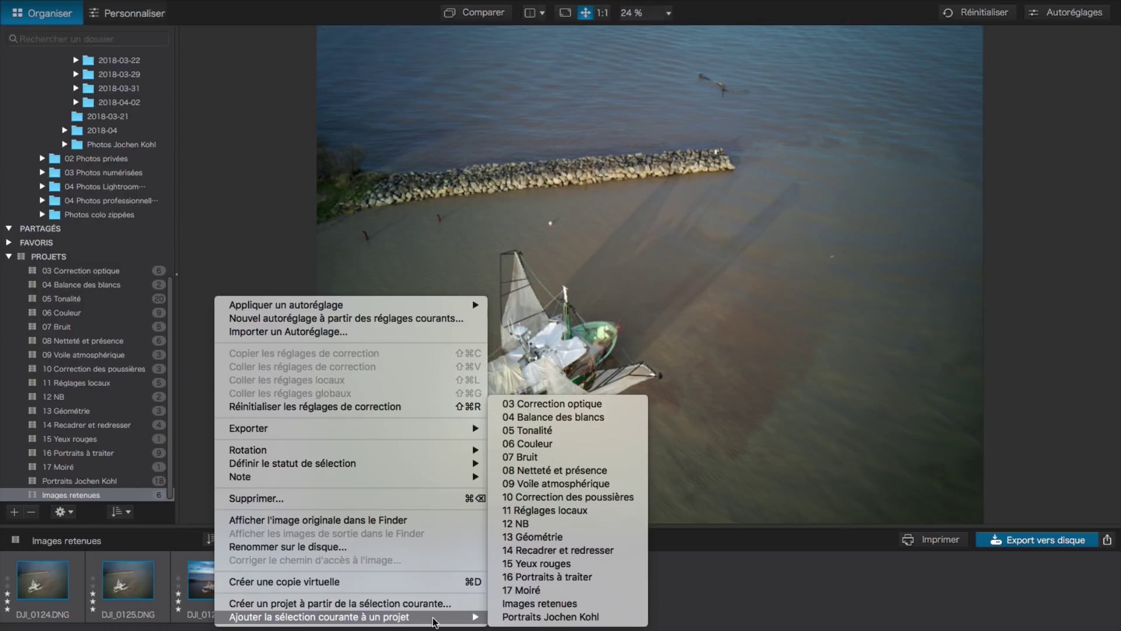
pyautogui.click(203, 415)
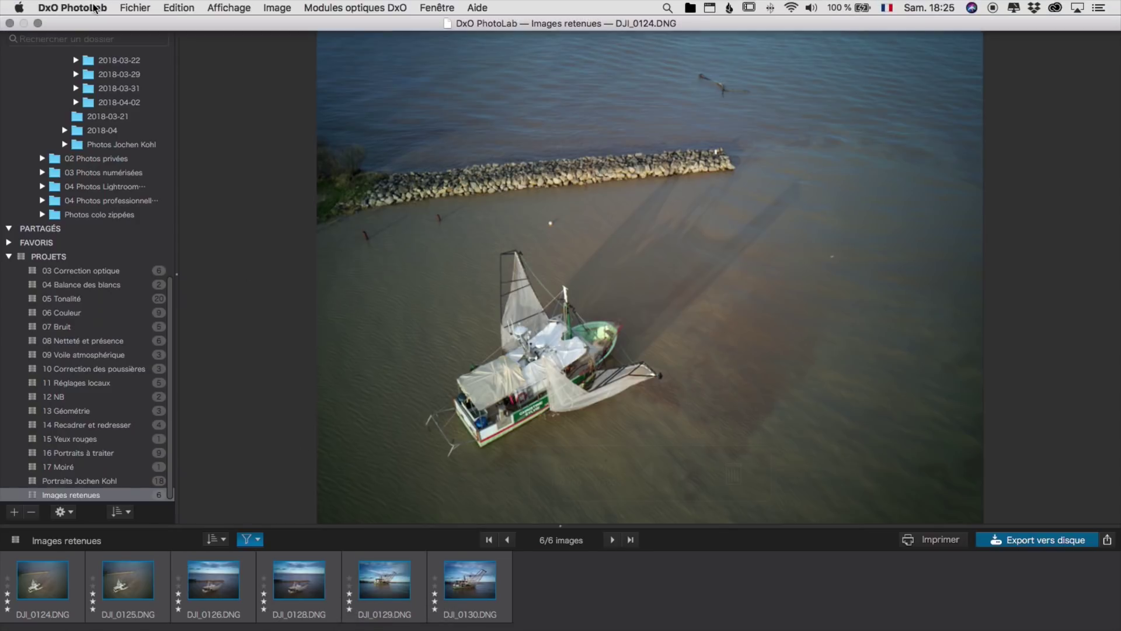
# In the preferences for thumbnails (Vignettes), set the Autoriser le traitement icon's display to Toujours
pyautogui.click(93, 7)
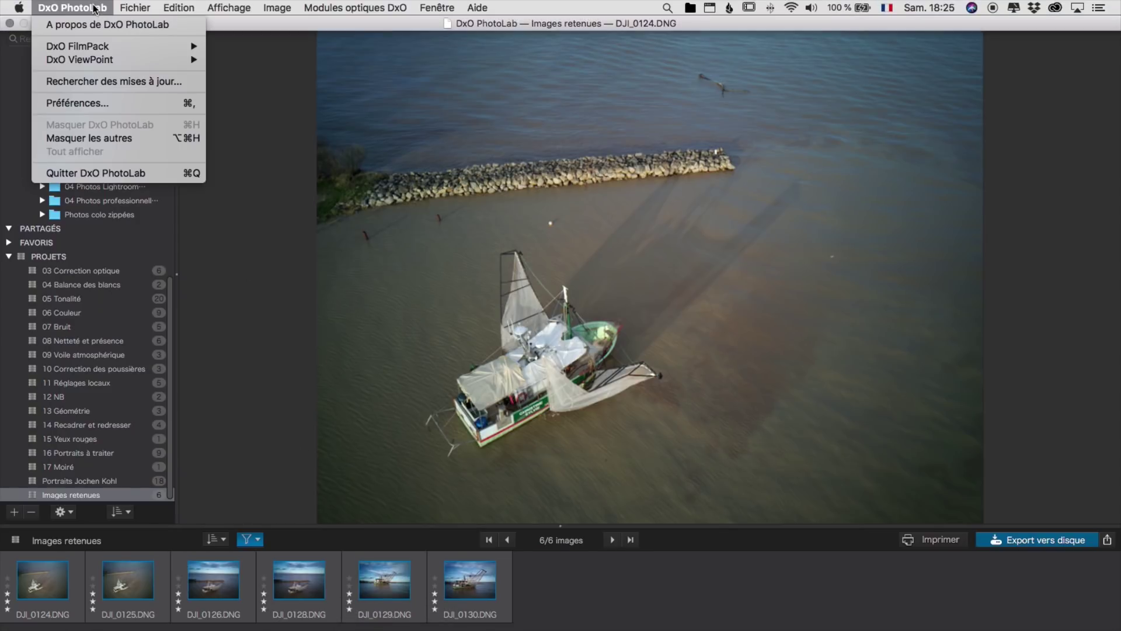
pyautogui.click(98, 102)
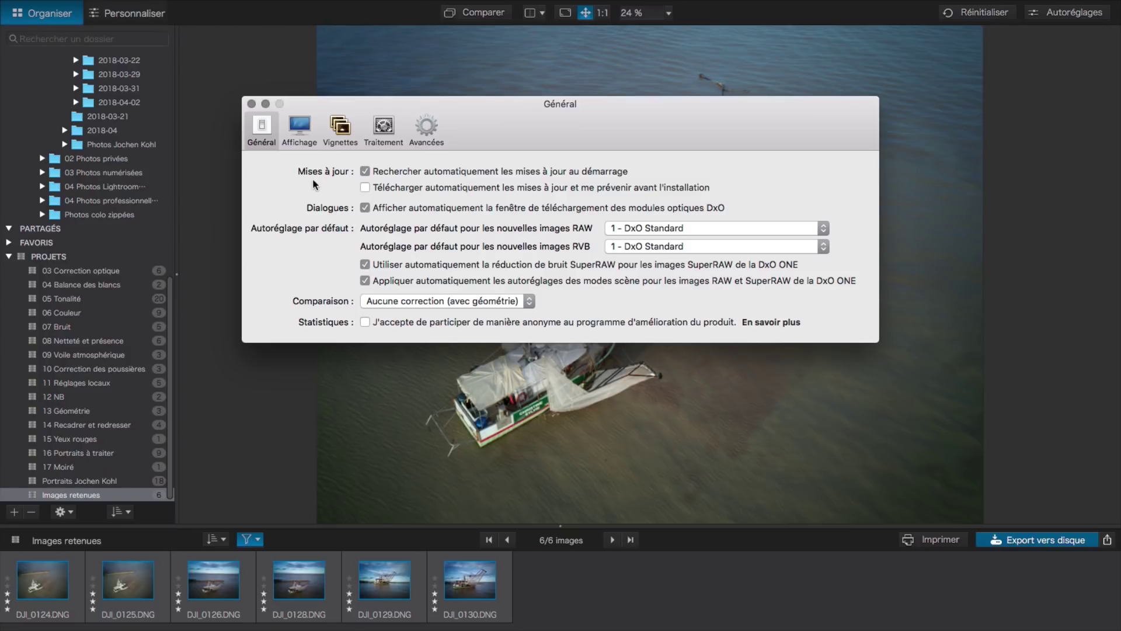
pyautogui.click(340, 126)
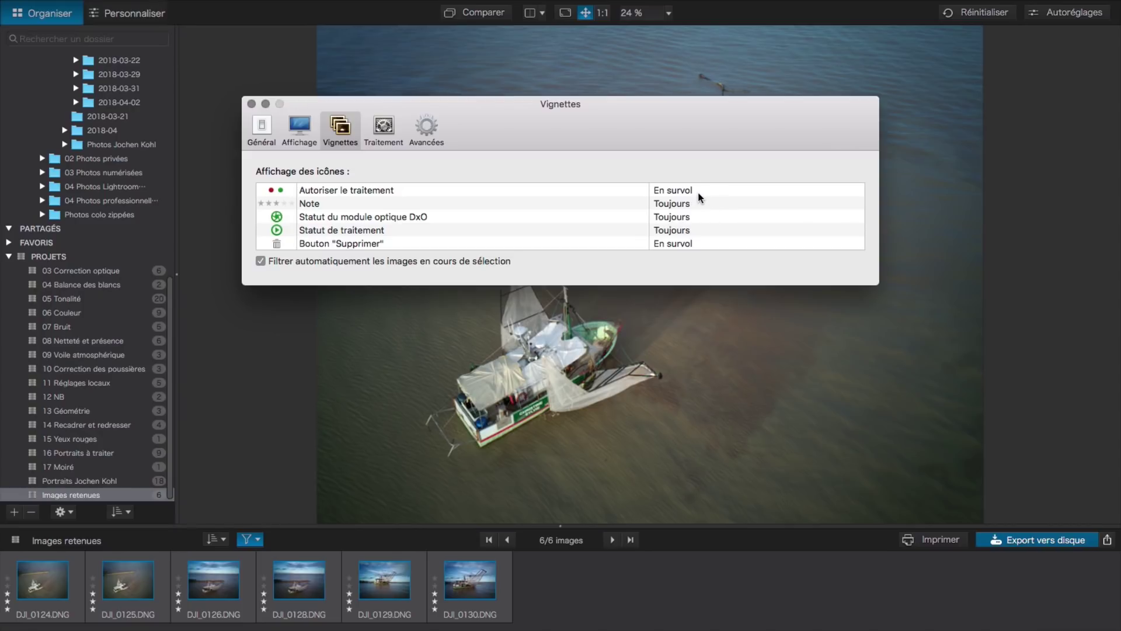
pyautogui.moveTo(311, 577)
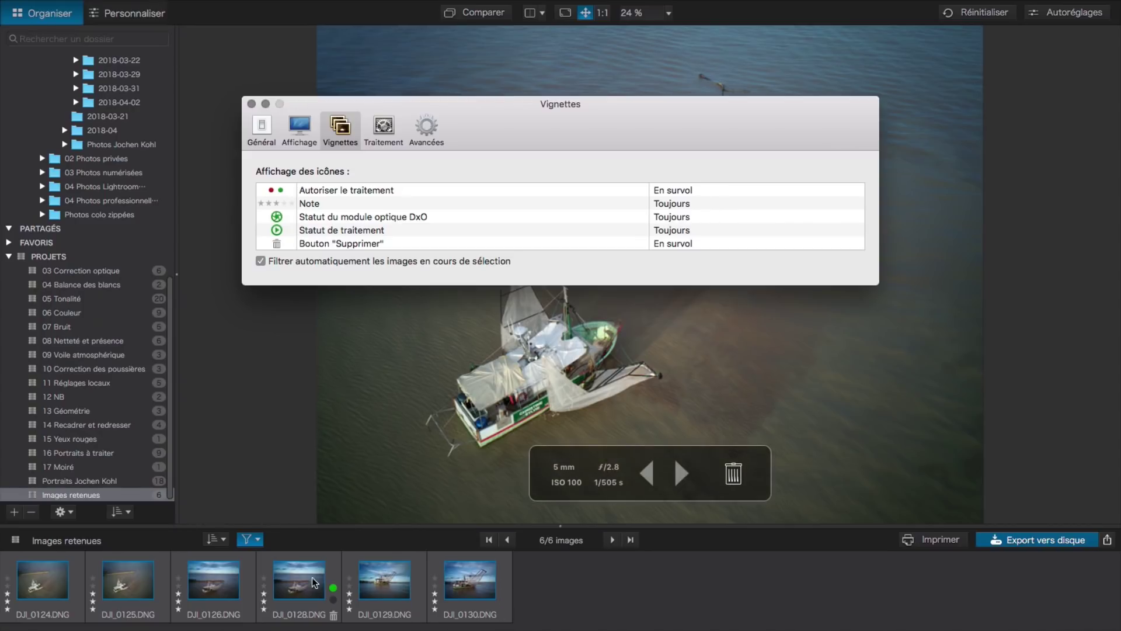
pyautogui.click(688, 189)
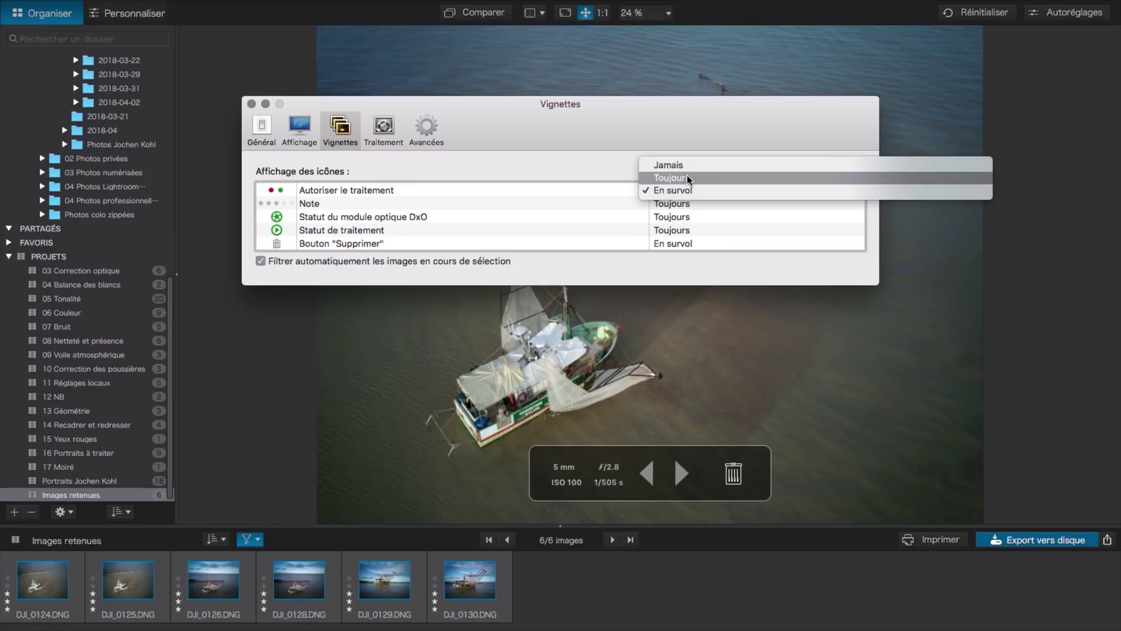
pyautogui.click(687, 177)
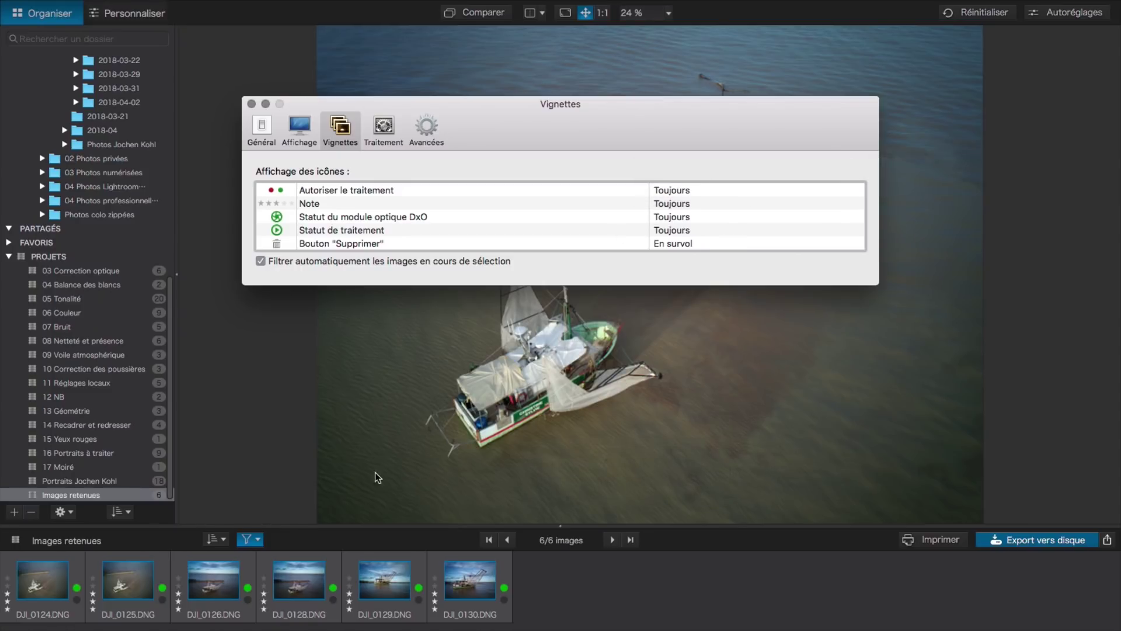
pyautogui.click(252, 105)
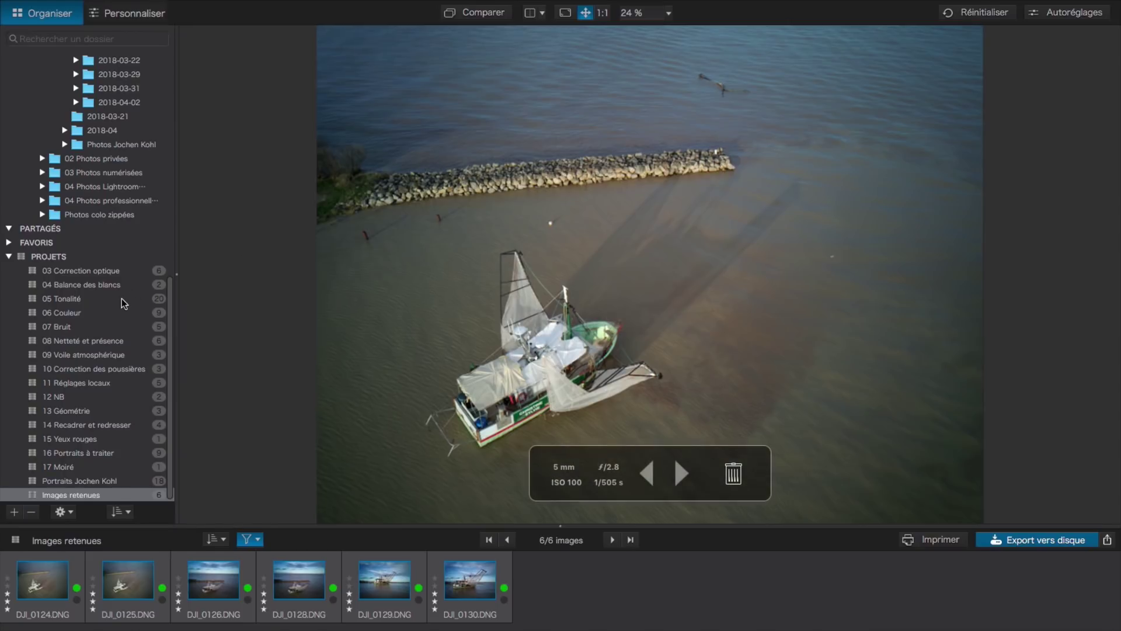
# Open the project 05 Tonalité, dismissing the optical module downloads, and reset the image filter
pyautogui.click(67, 299)
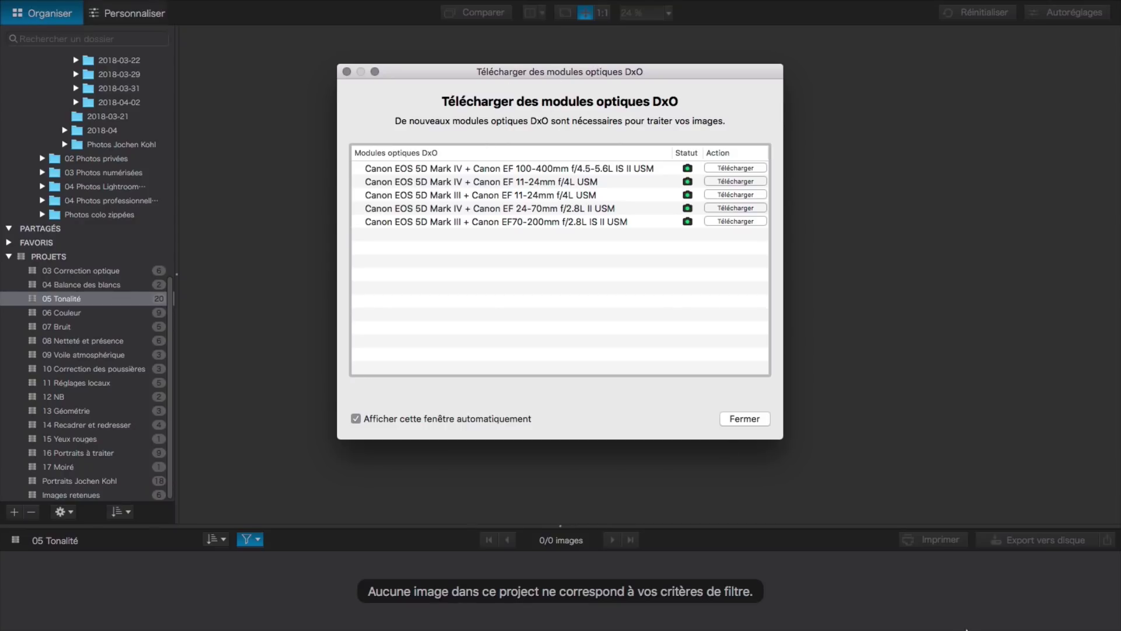
pyautogui.click(752, 420)
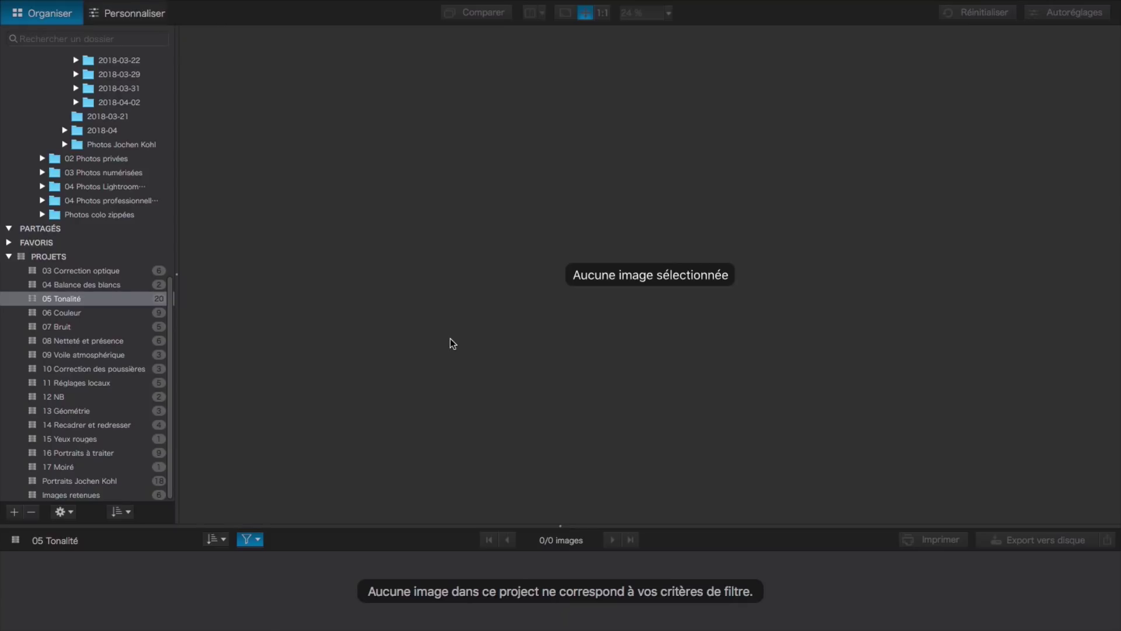
pyautogui.click(258, 541)
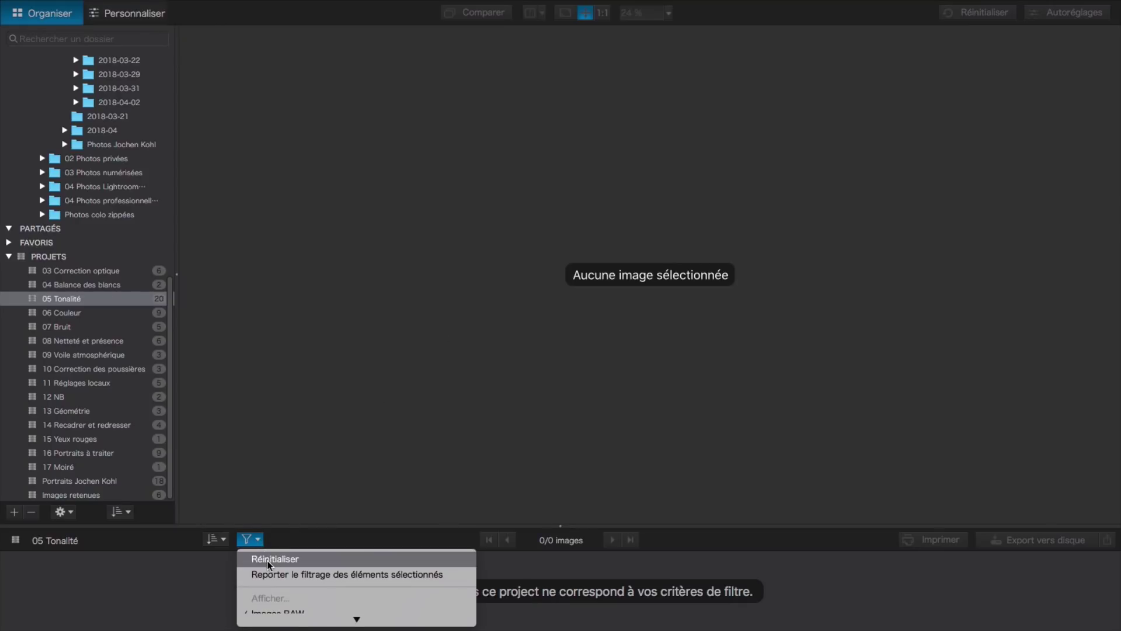
pyautogui.click(268, 559)
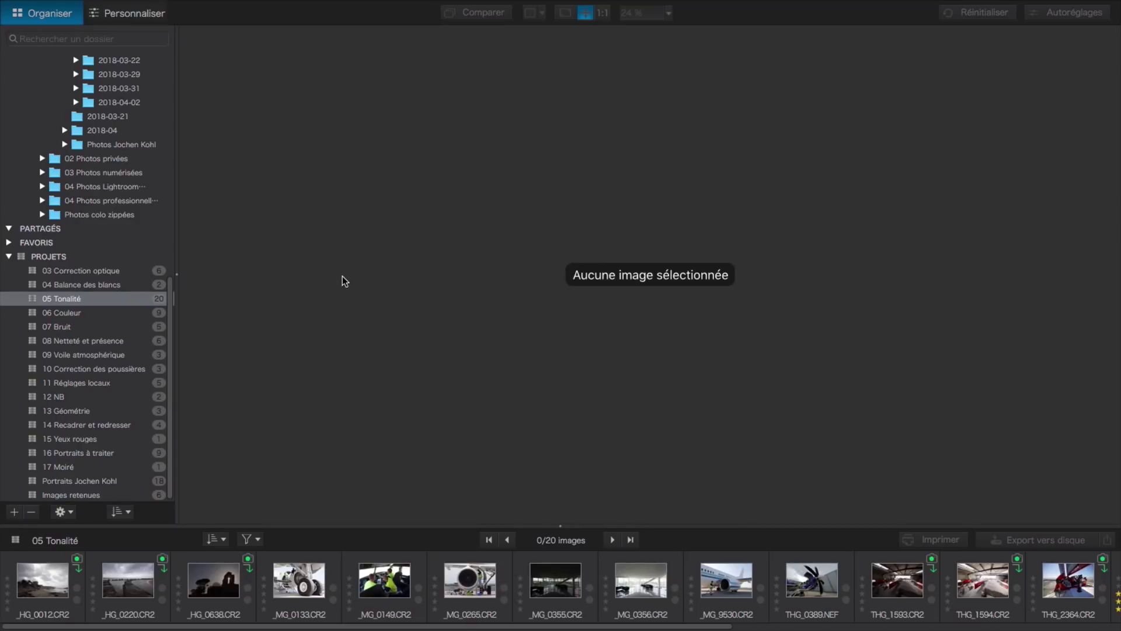
# Open _HG_0012.CR2 in the Personnaliser workspace and view the abandoned house at 1:1 magnification
pyautogui.click(40, 585)
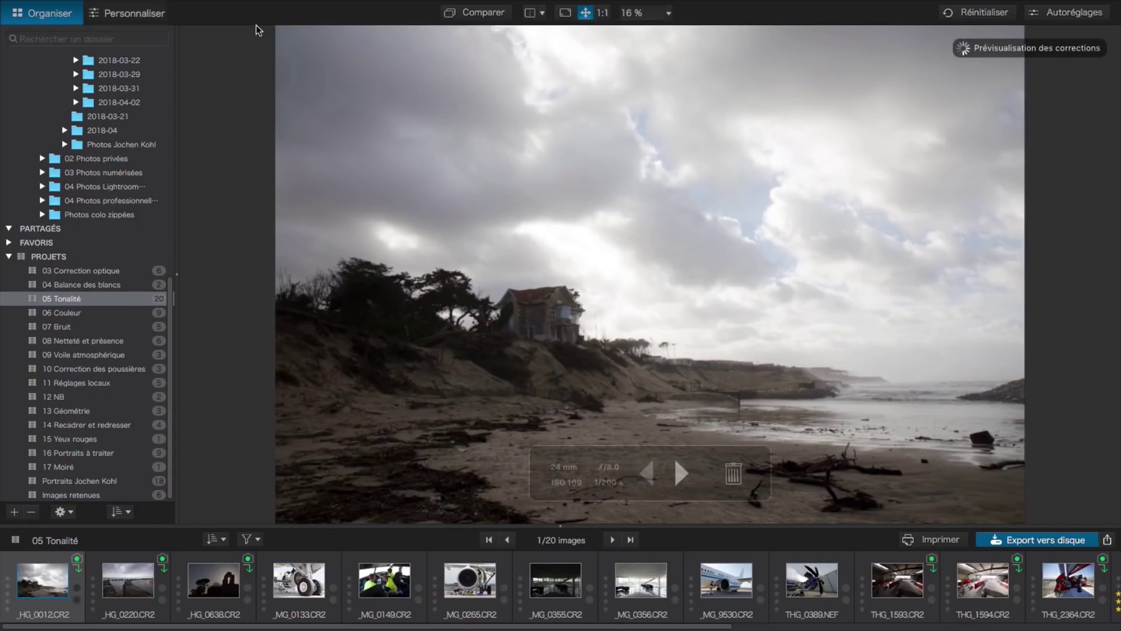
pyautogui.click(135, 14)
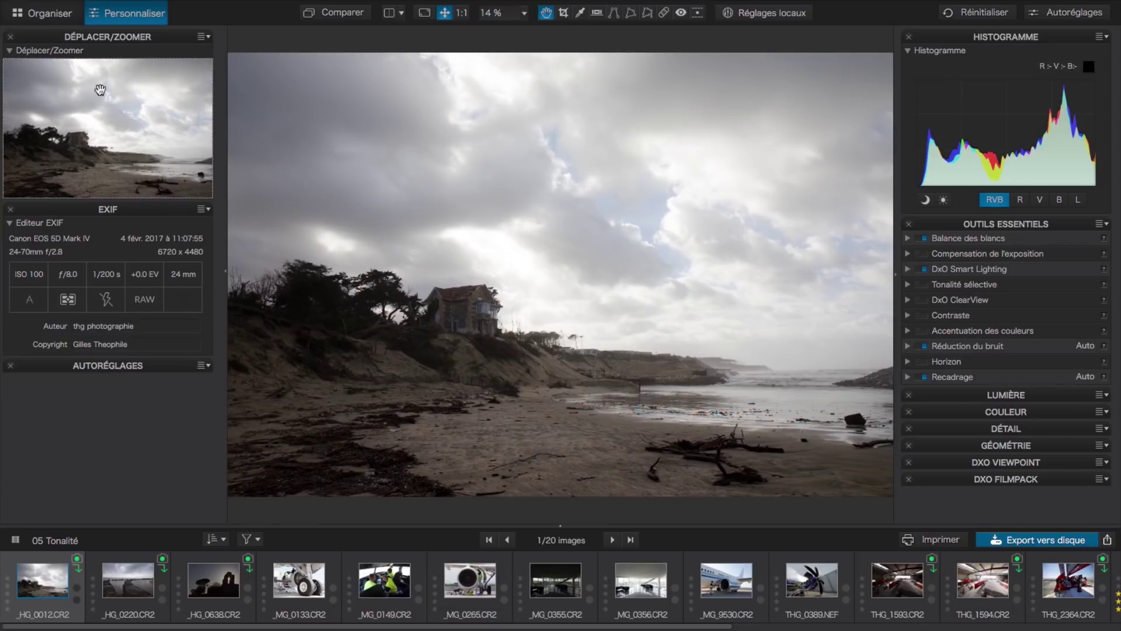
pyautogui.click(460, 14)
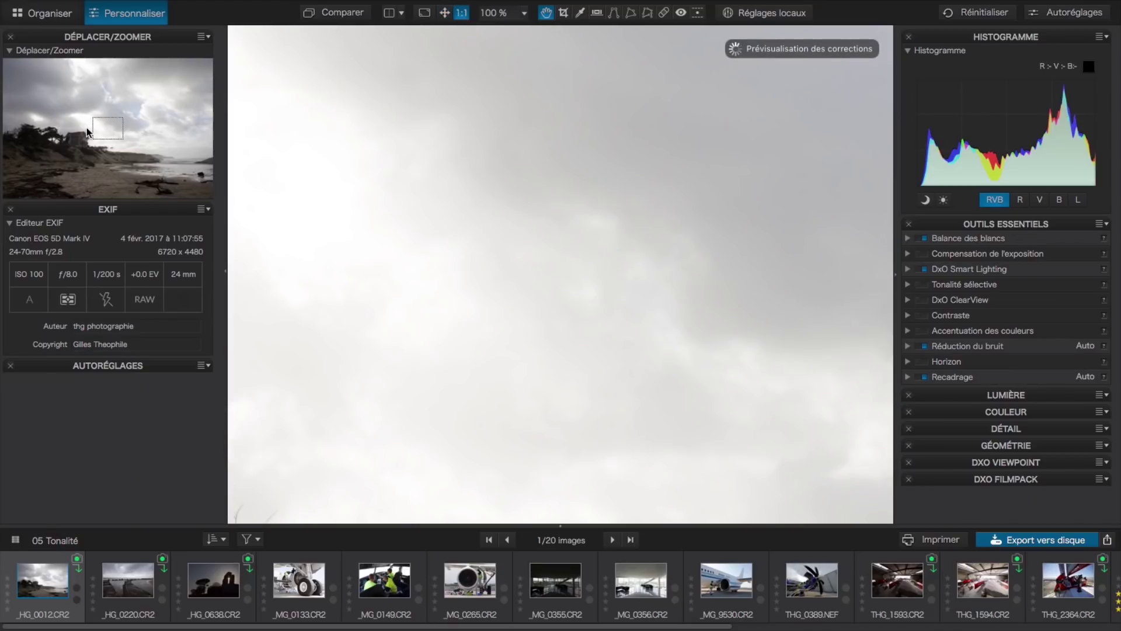
pyautogui.moveTo(108, 128); pyautogui.dragTo(78, 140)
pyautogui.moveTo(78, 142)
pyautogui.mouseDown()
pyautogui.moveTo(72, 150)
pyautogui.moveTo(66, 137)
pyautogui.mouseUp()
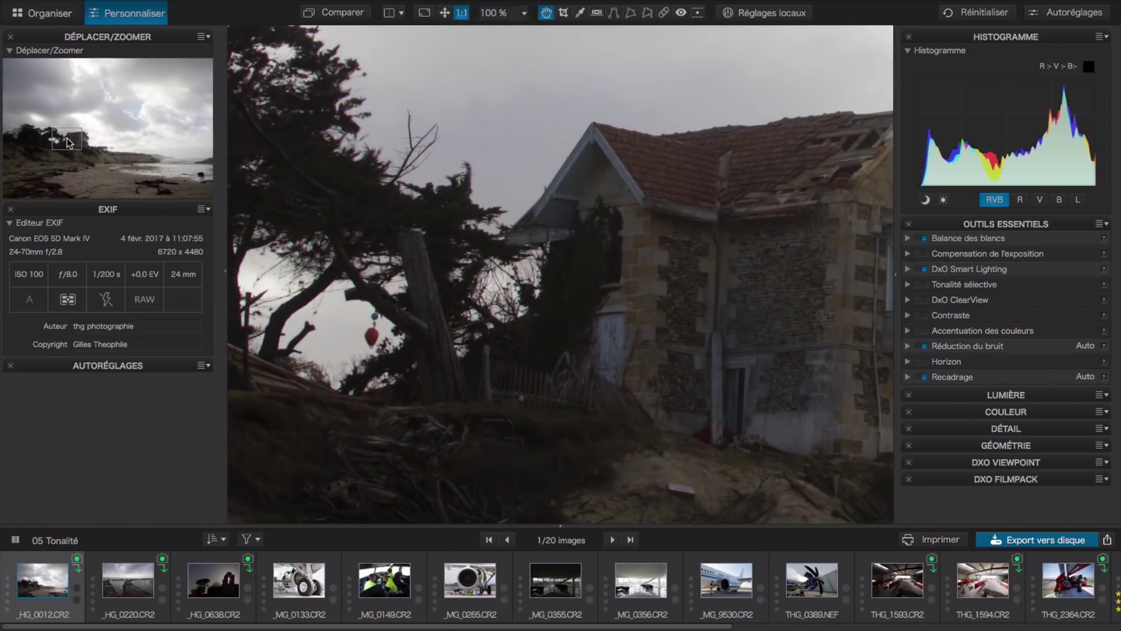
pyautogui.moveTo(672, 303); pyautogui.dragTo(523, 269)
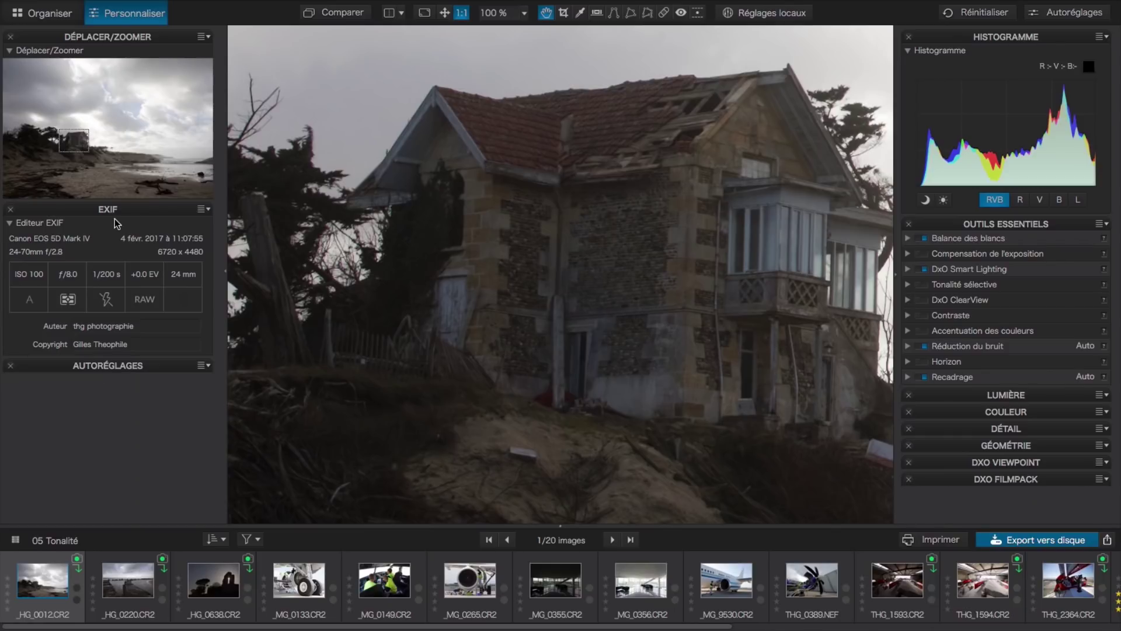
# Hide the column holding the Déplacer/Zoomer, EXIF and Autoréglages palettes and fit the whole image in the viewer
pyautogui.click(224, 273)
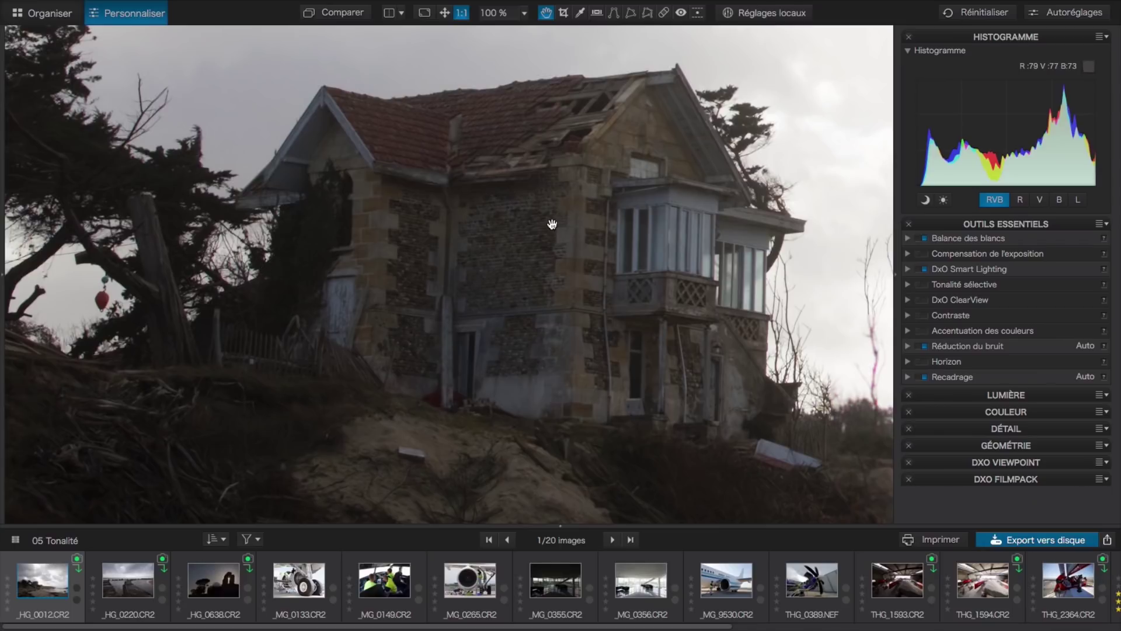
pyautogui.click(445, 14)
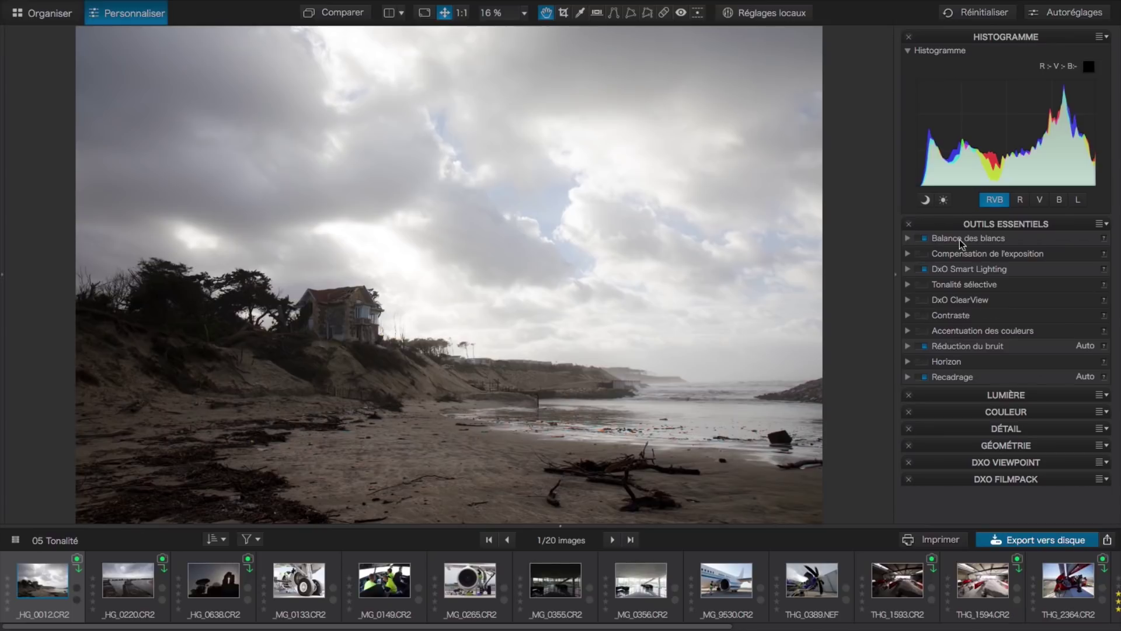
# Examine the tools in the Couleur and Lumière palettes and the settings of DxO Smart Lighting and Réduction du bruit
pyautogui.click(1011, 411)
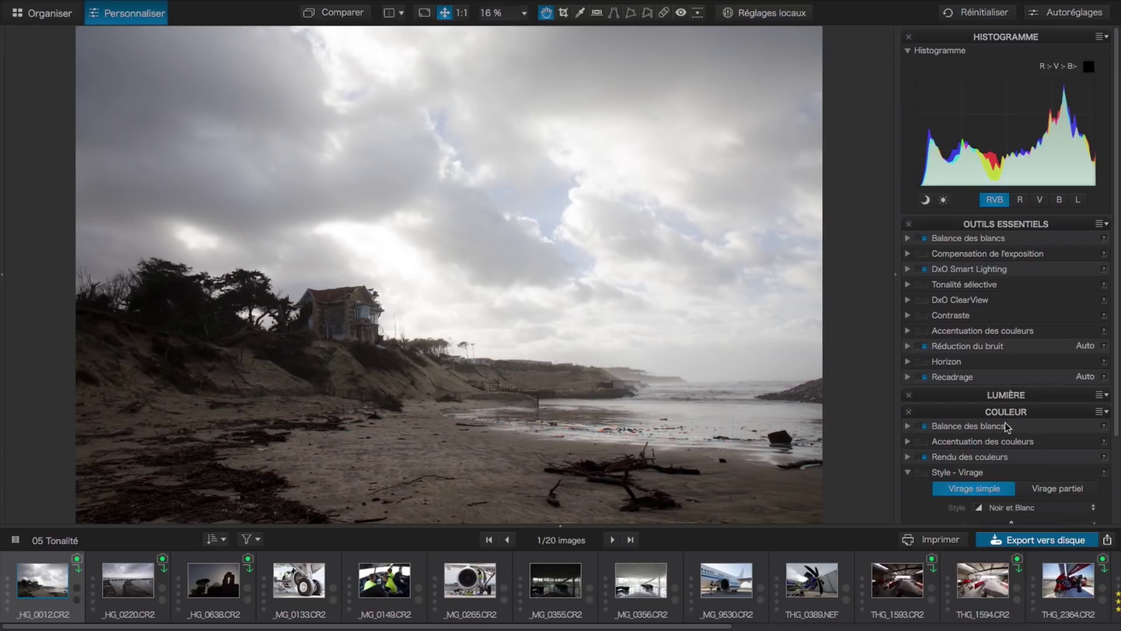
pyautogui.click(1012, 411)
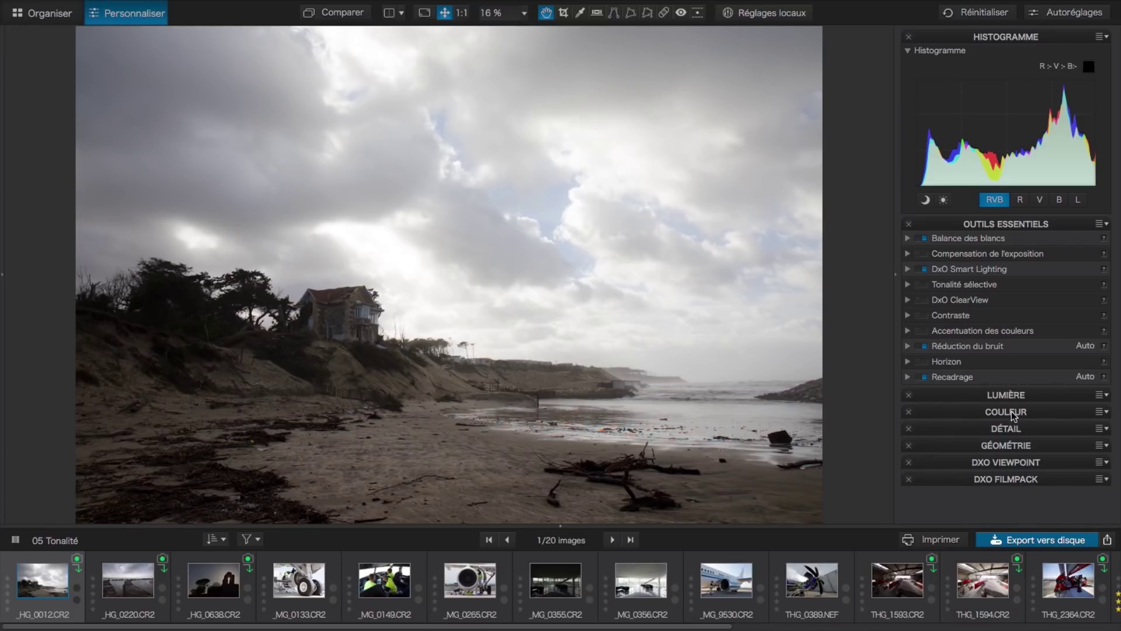
pyautogui.click(1010, 396)
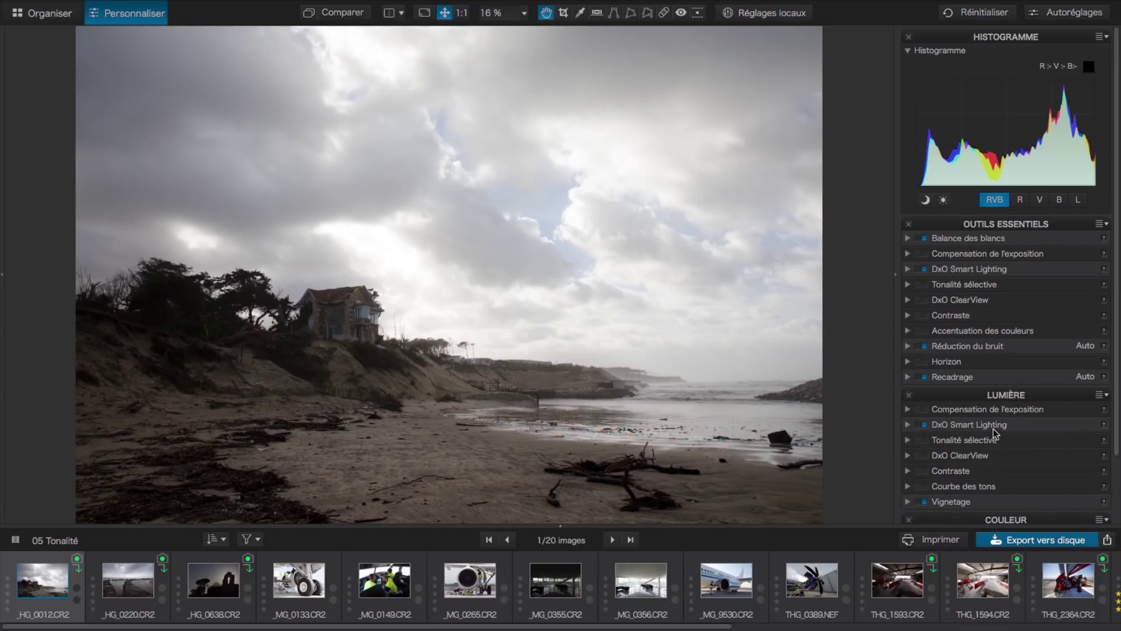
pyautogui.click(1000, 395)
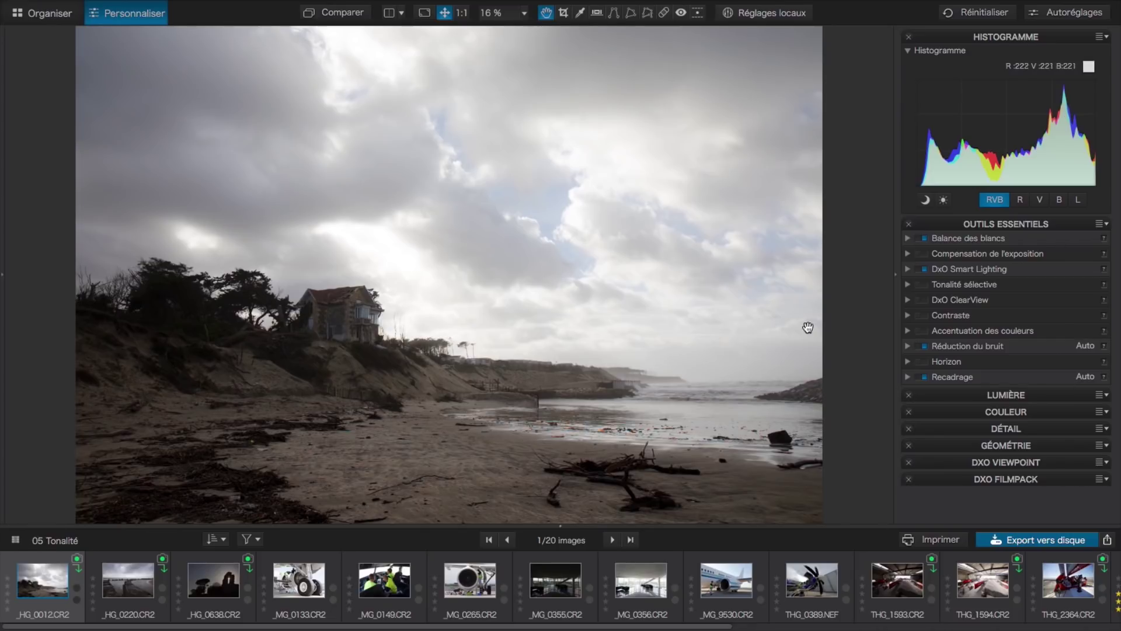
pyautogui.click(908, 269)
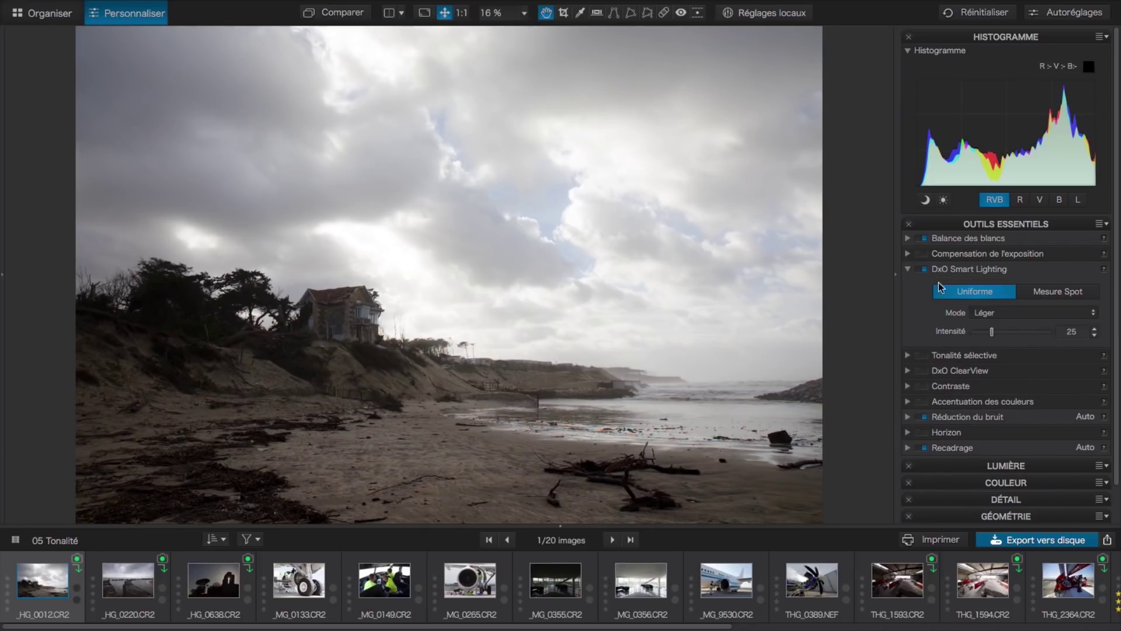
pyautogui.click(909, 418)
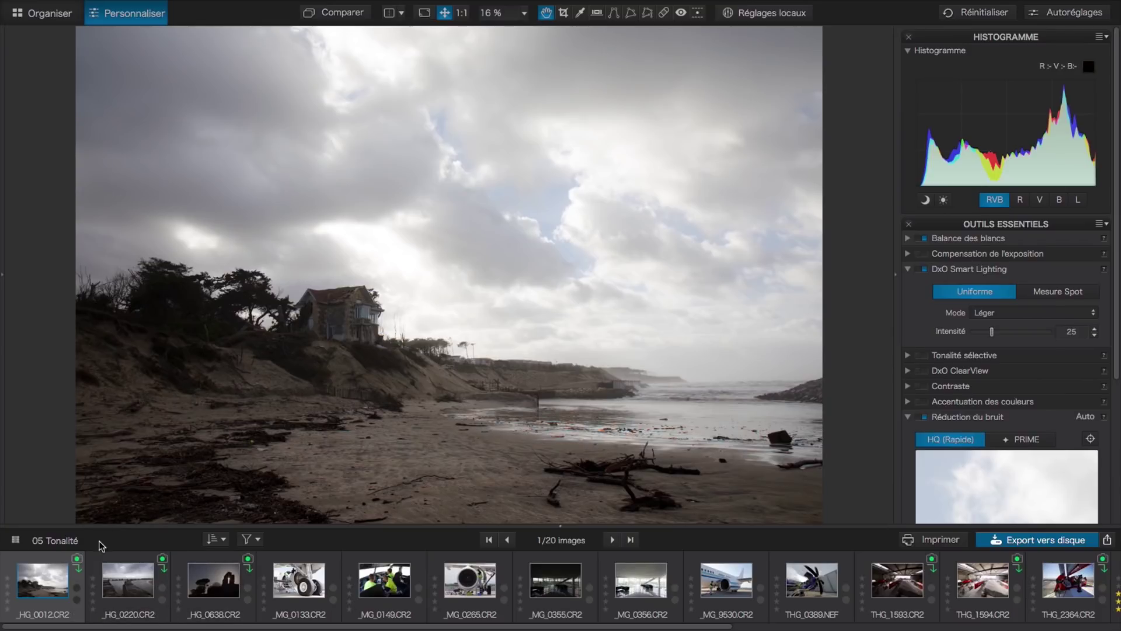
# Download the missing DxO optical module for _HG_0012.CR2: Canon EOS 5D Mark IV + Canon EF 24-70mm f/2.8L II USM
pyautogui.moveTo(78, 563)
pyautogui.click(77, 562)
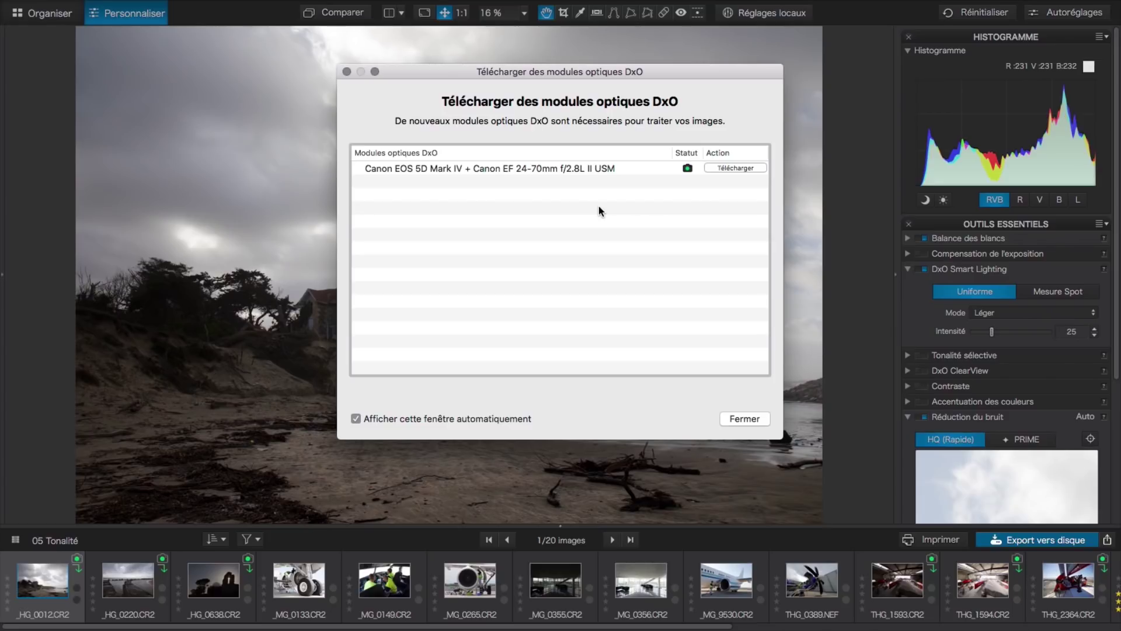
pyautogui.click(747, 170)
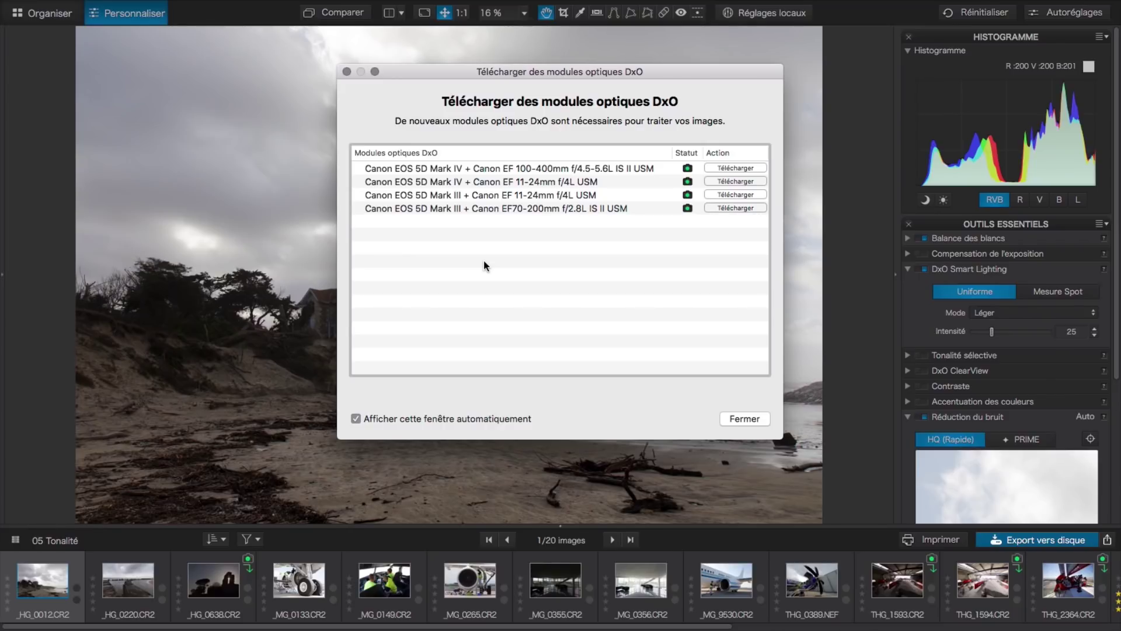
# Download the remaining optical modules for the Canon EF 100-400mm, both EF 11-24mm combinations and EF70-200mm, and close the download window
pyautogui.click(728, 169)
pyautogui.click(729, 182)
pyautogui.click(730, 195)
pyautogui.click(730, 208)
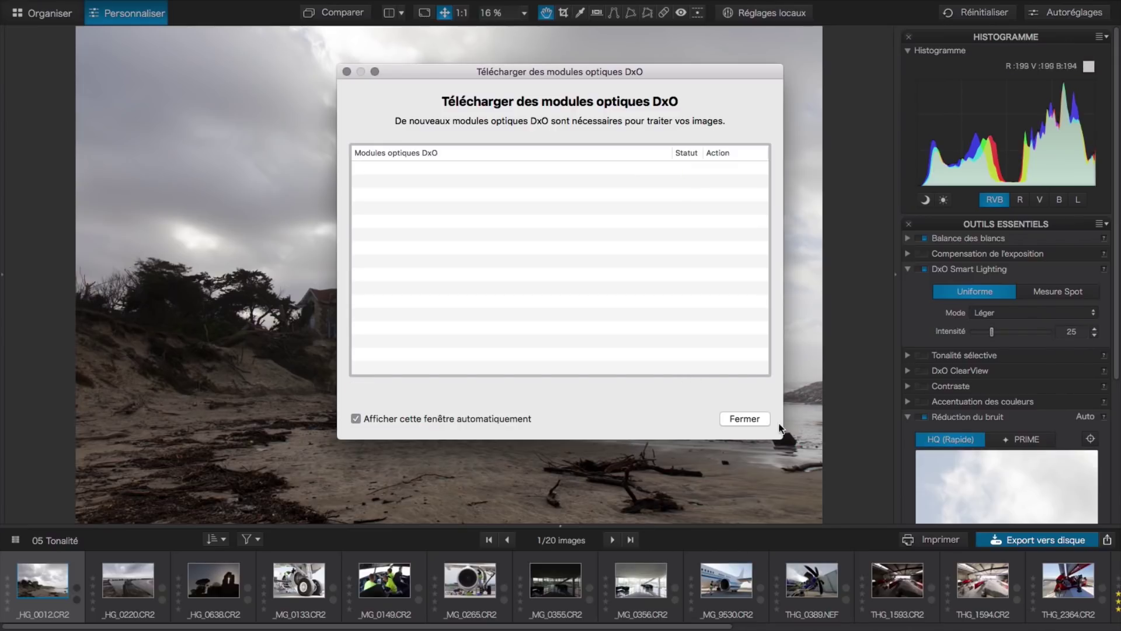
pyautogui.click(745, 419)
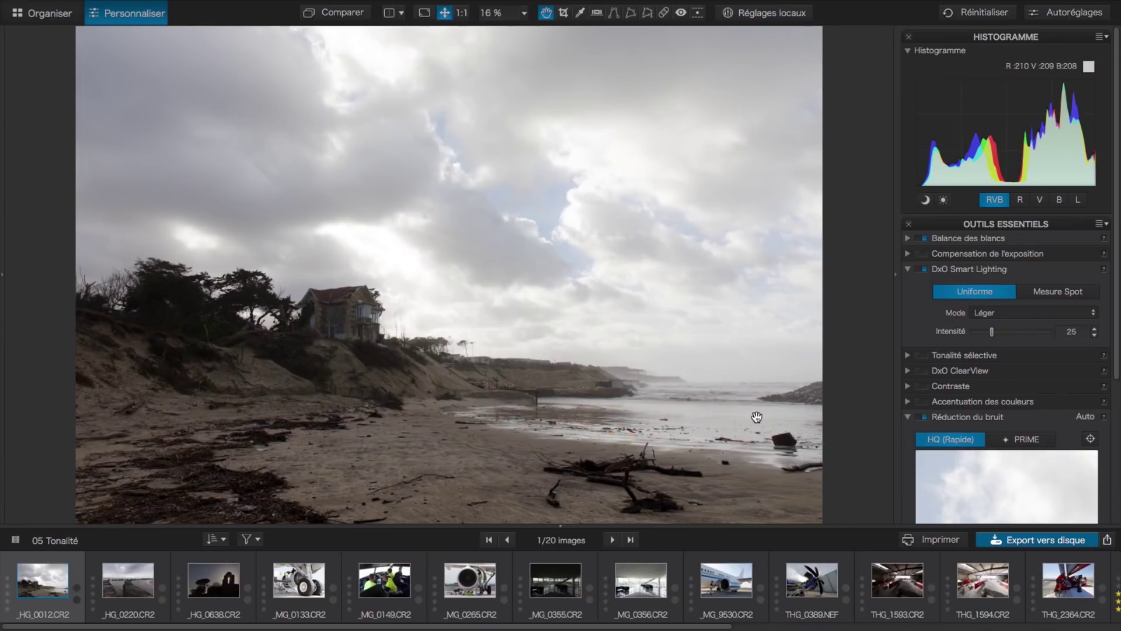
# Collapse the DxO Smart Lighting and Réduction du bruit settings and repeatedly compare the corrected beach image with its uncorrected version
pyautogui.click(908, 270)
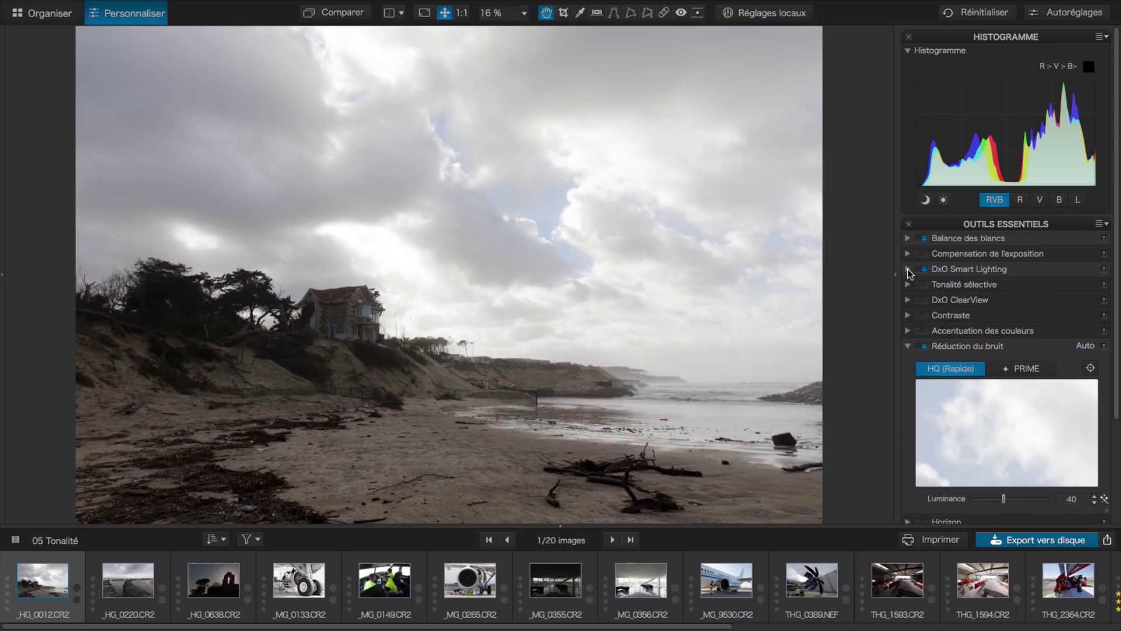
pyautogui.click(905, 346)
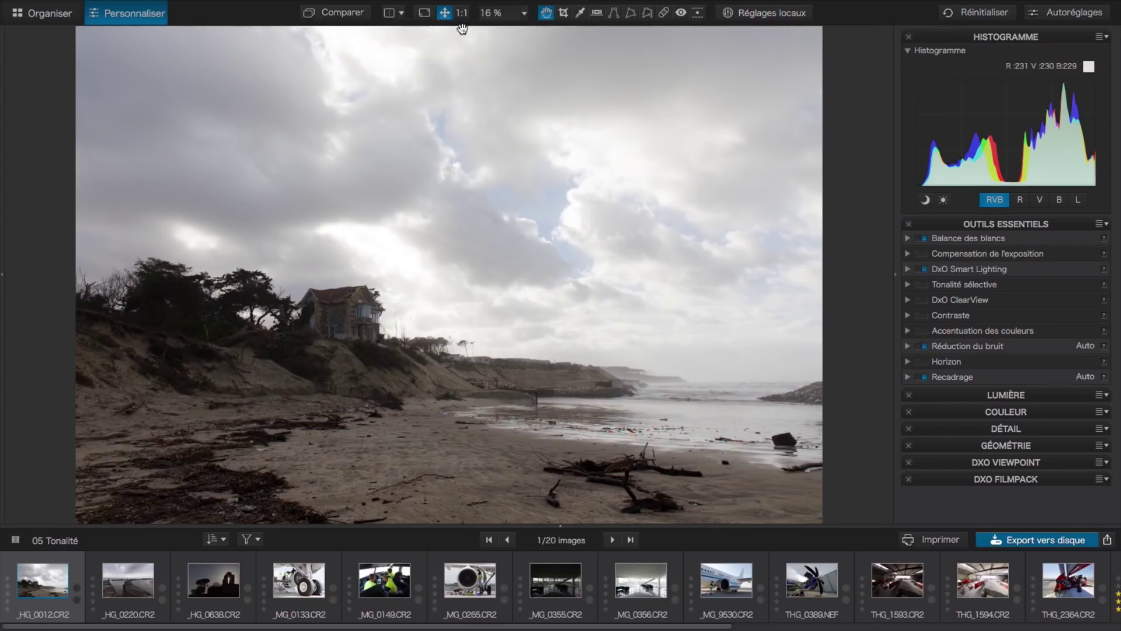
pyautogui.click(343, 13)
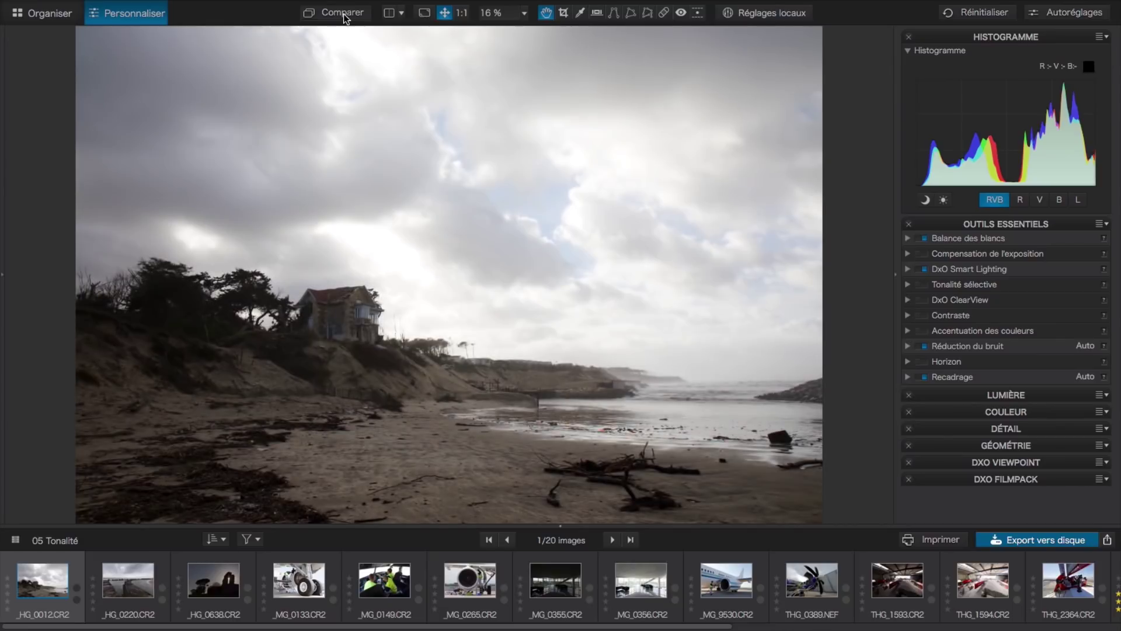
pyautogui.click(344, 16)
pyautogui.click(344, 16)
pyautogui.click(344, 18)
pyautogui.click(344, 16)
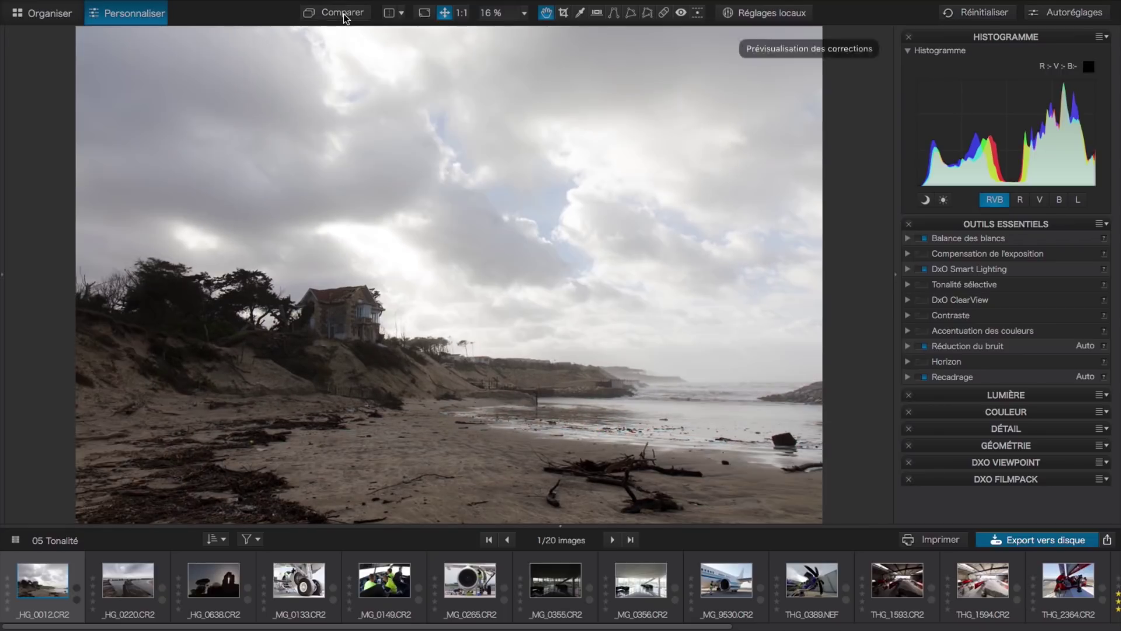
# Switch the beach image repeatedly between its corrected and uncorrected versions to examine the effect on brightness and corners
pyautogui.click(344, 17)
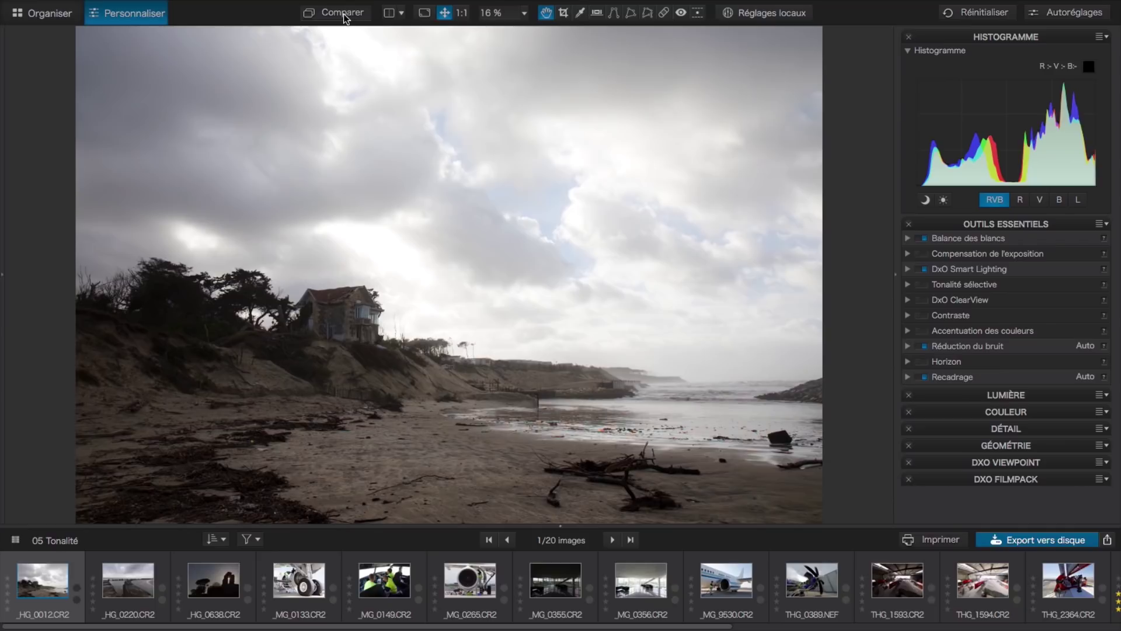
pyautogui.click(344, 17)
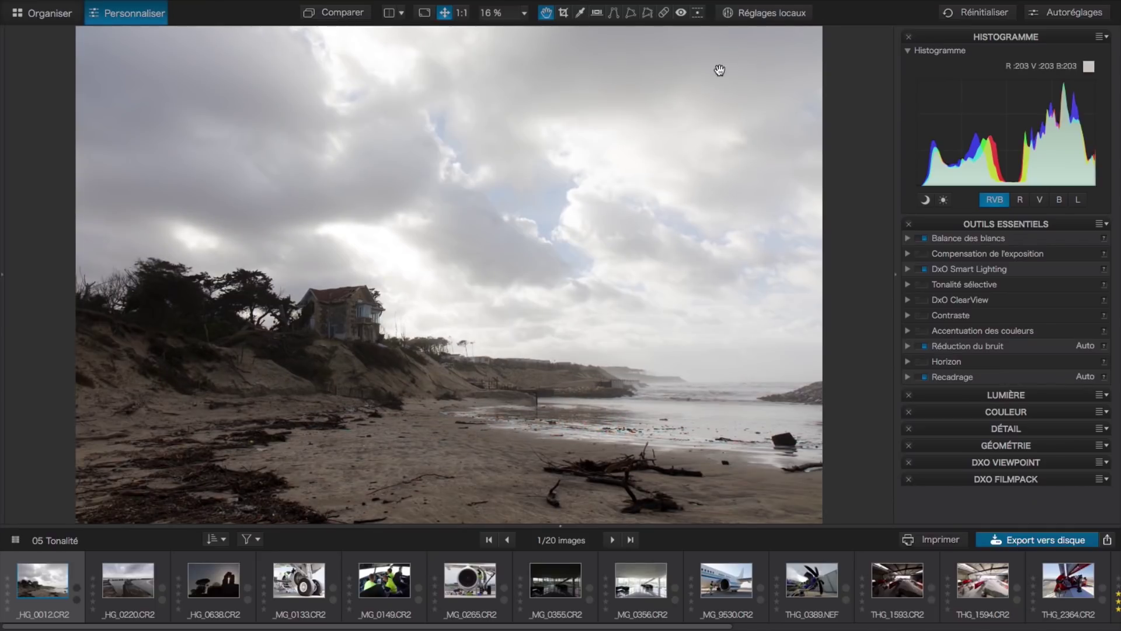
pyautogui.click(345, 18)
pyautogui.click(344, 16)
pyautogui.click(345, 16)
pyautogui.click(344, 16)
pyautogui.click(344, 17)
pyautogui.click(344, 16)
pyautogui.click(344, 16)
pyautogui.click(344, 16)
pyautogui.click(344, 16)
pyautogui.click(344, 17)
# Examine the sharpness and detail of the house on the dune at 100 % magnification
pyautogui.click(463, 15)
pyautogui.moveTo(115, 467); pyautogui.dragTo(627, 280)
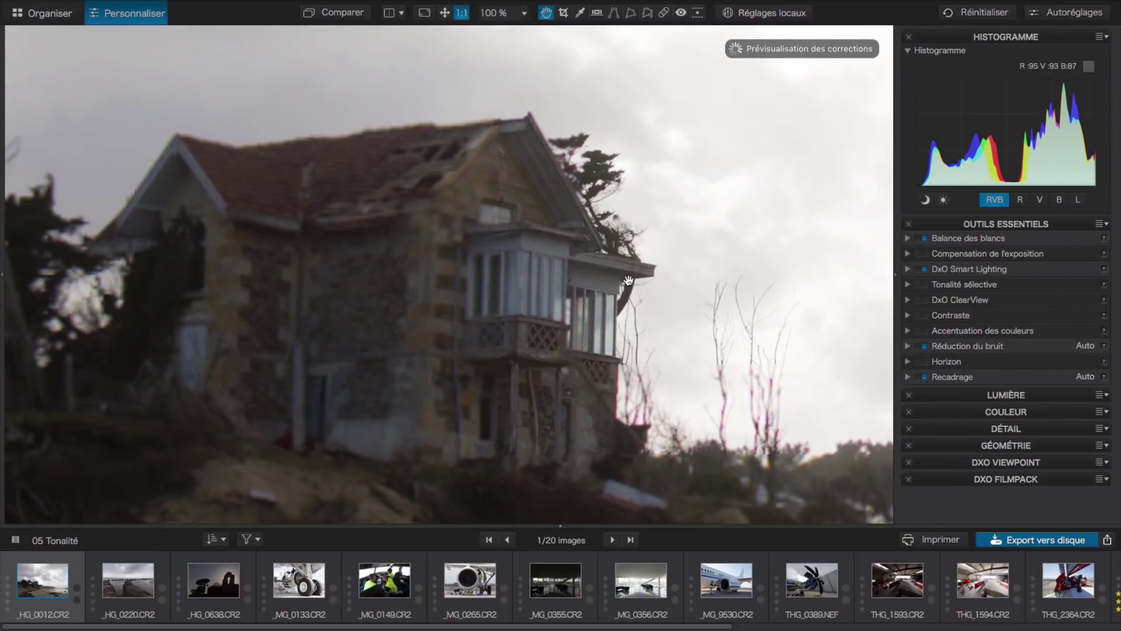
pyautogui.moveTo(388, 307); pyautogui.dragTo(463, 306)
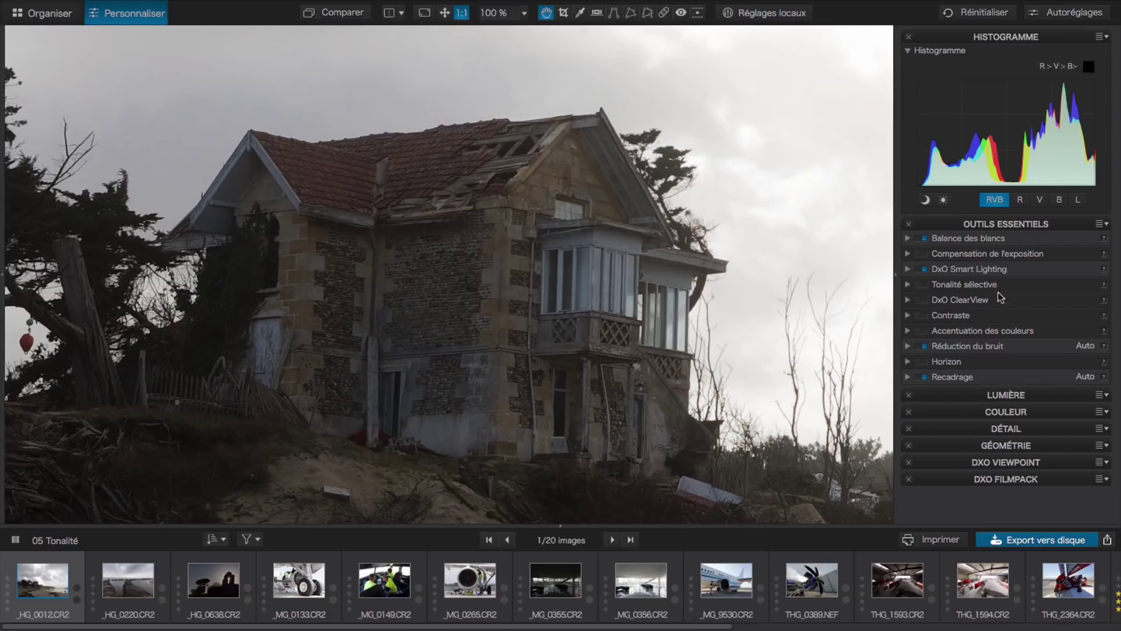
# Expand the Lumière palette and its Vignetage settings with the whole beach image fitted in view
pyautogui.click(925, 269)
pyautogui.click(921, 346)
pyautogui.click(1005, 396)
pyautogui.scroll(-1, 947, 467)
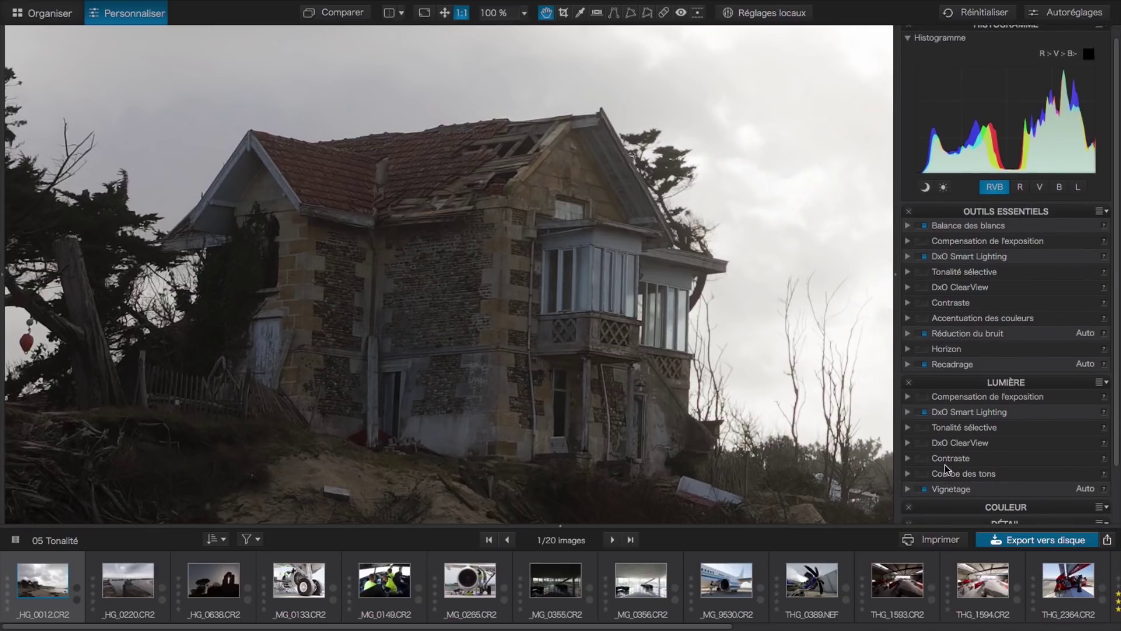
pyautogui.scroll(-4, 947, 467)
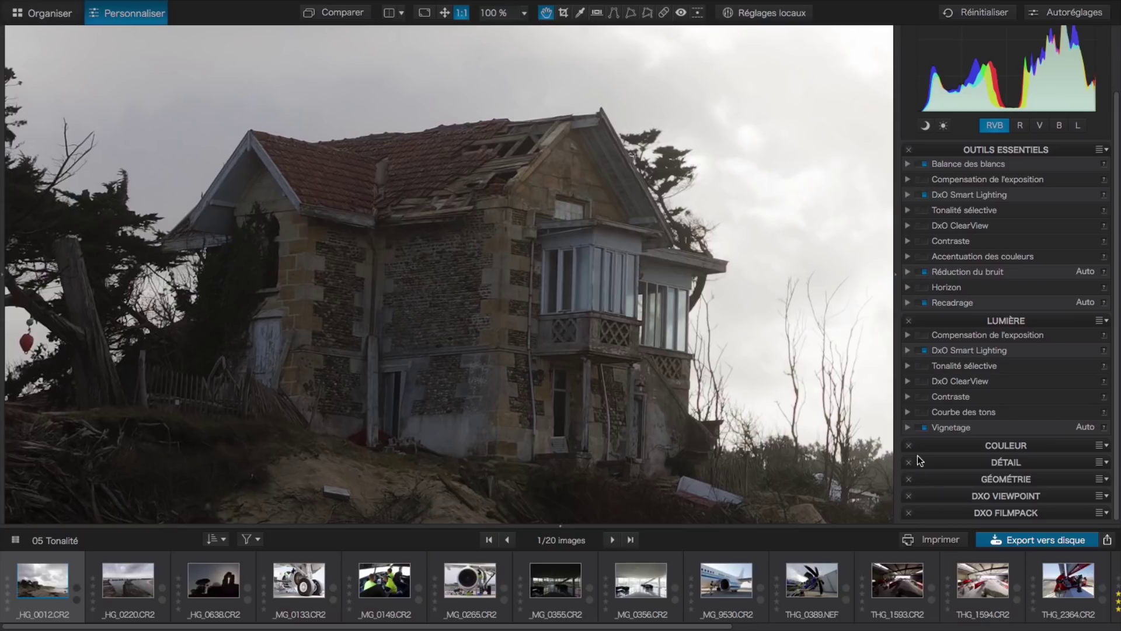
pyautogui.click(445, 15)
pyautogui.click(907, 428)
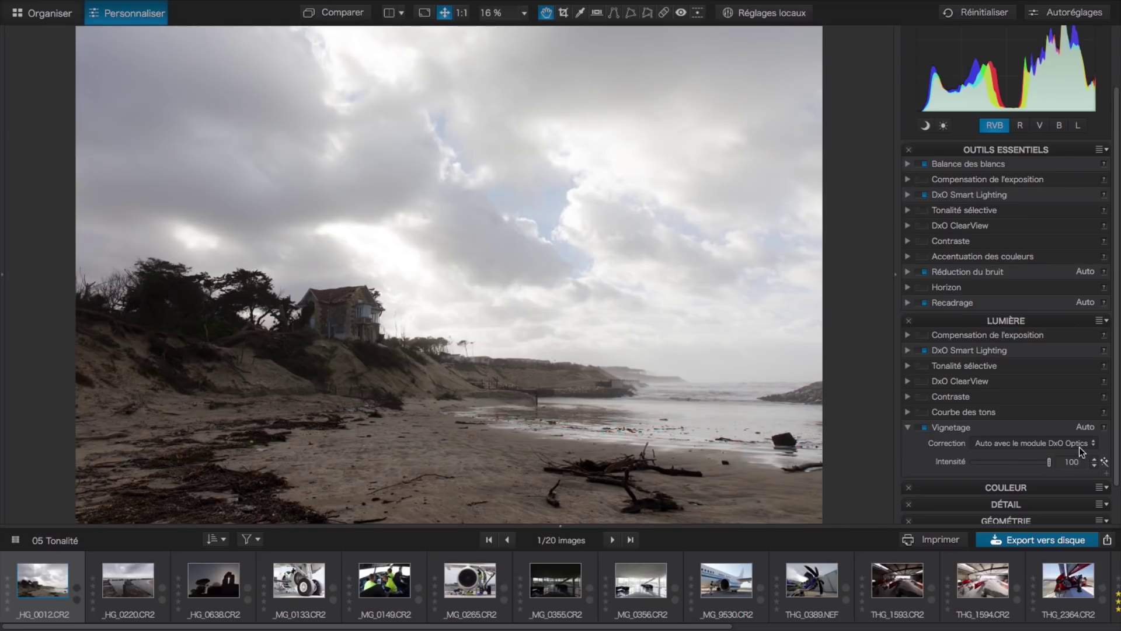
# Try the Vignetage correction switched off and on and at an intensity of 70, ending with its automatic value
pyautogui.click(920, 428)
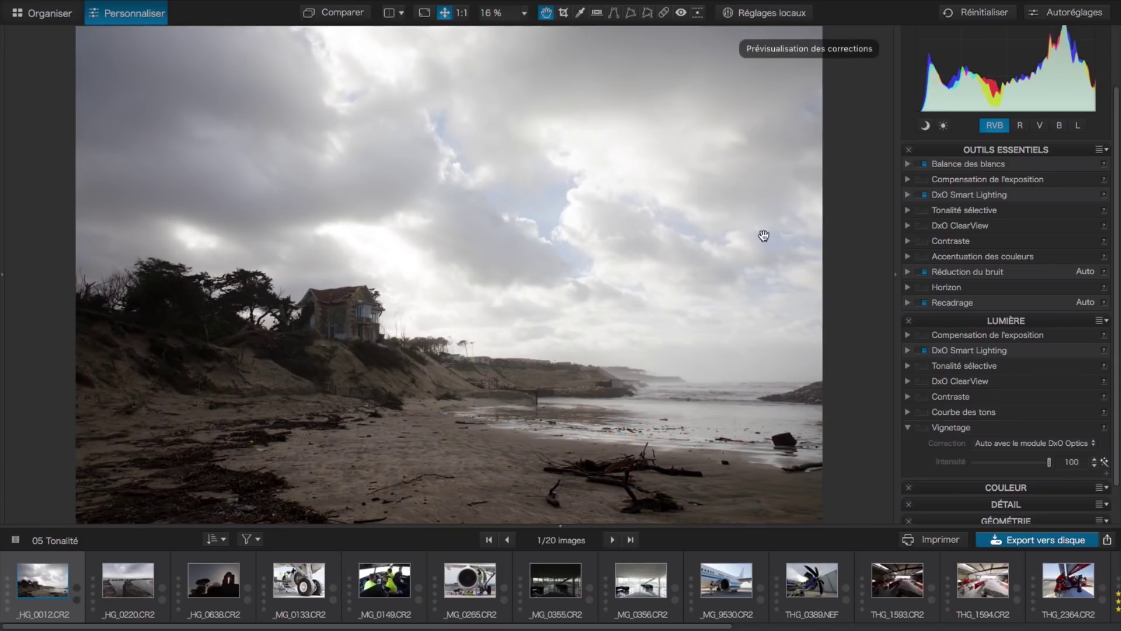
pyautogui.click(923, 426)
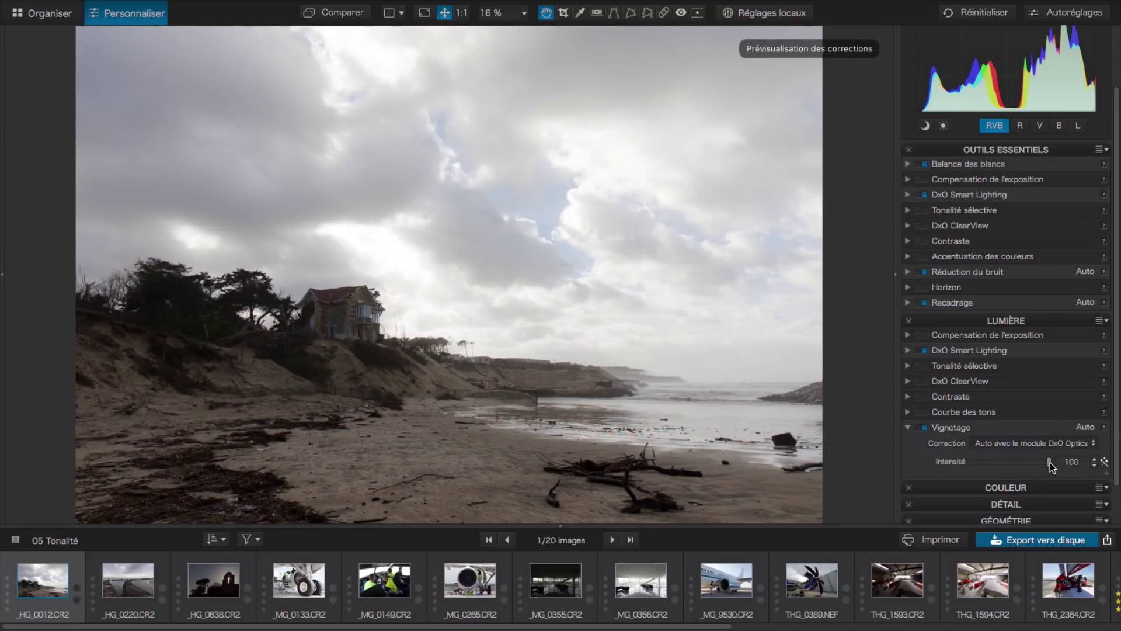
pyautogui.moveTo(1050, 465); pyautogui.dragTo(1028, 467)
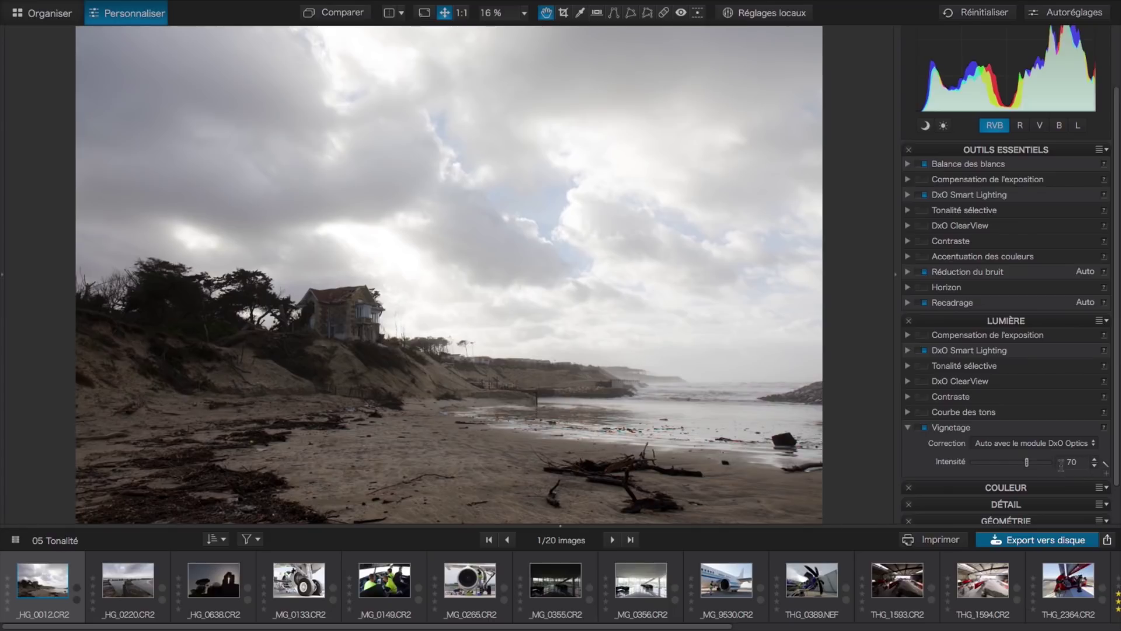
pyautogui.click(1104, 462)
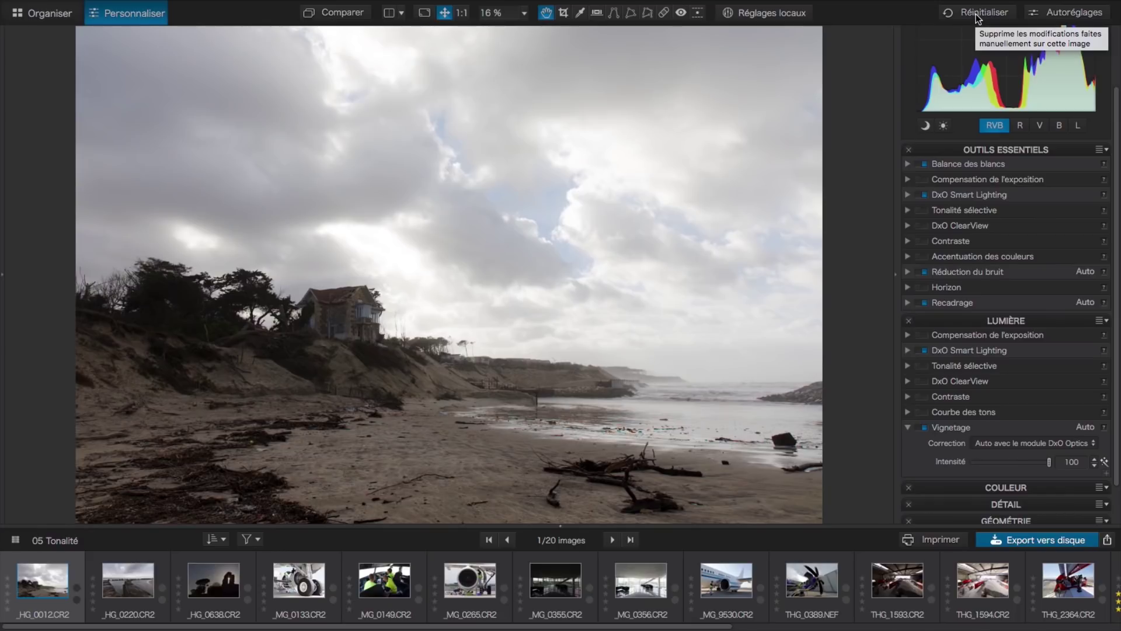
# Browse the Autoréglages presets, from the general ones through Portrait et Paysage and Noir & Blanc to Ambiances
pyautogui.click(1071, 17)
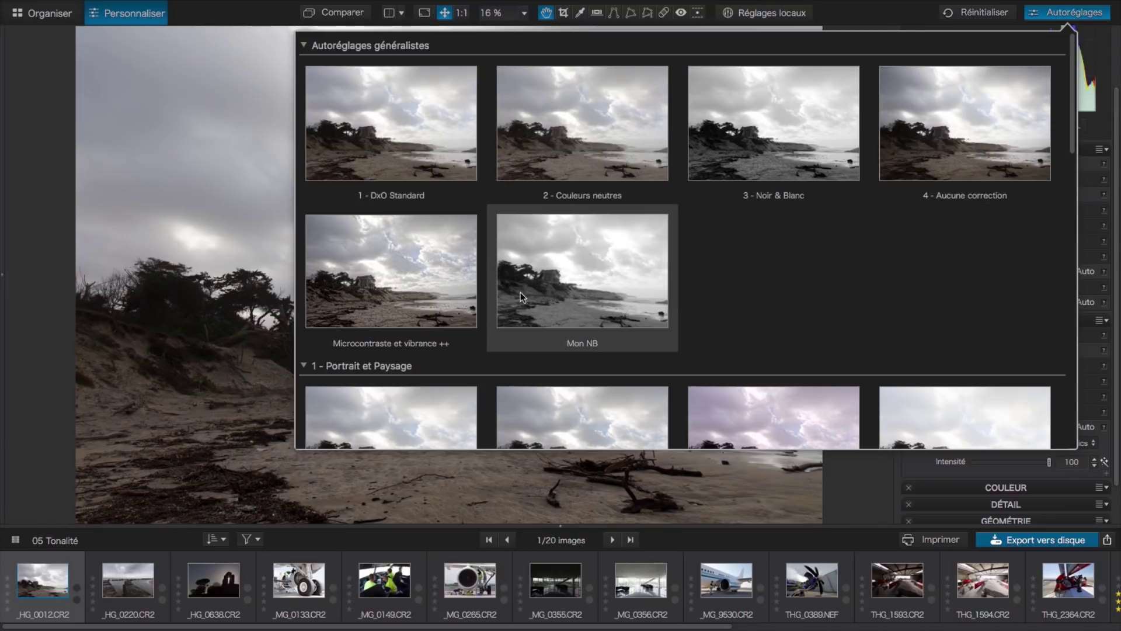
pyautogui.scroll(-6, 487, 300)
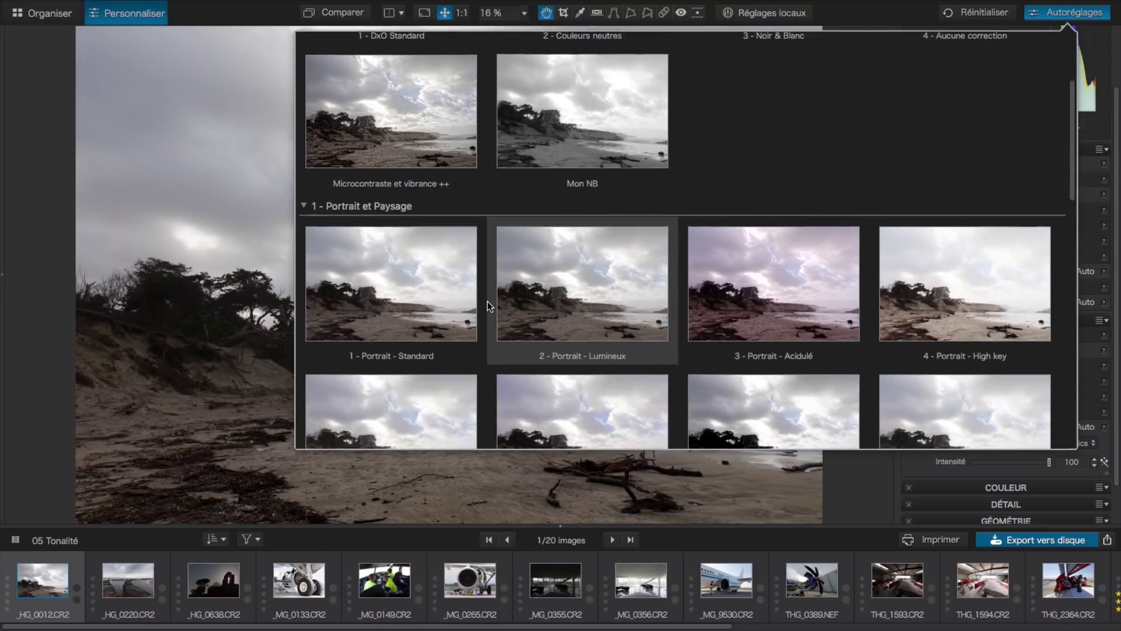
pyautogui.scroll(-3, 467, 278)
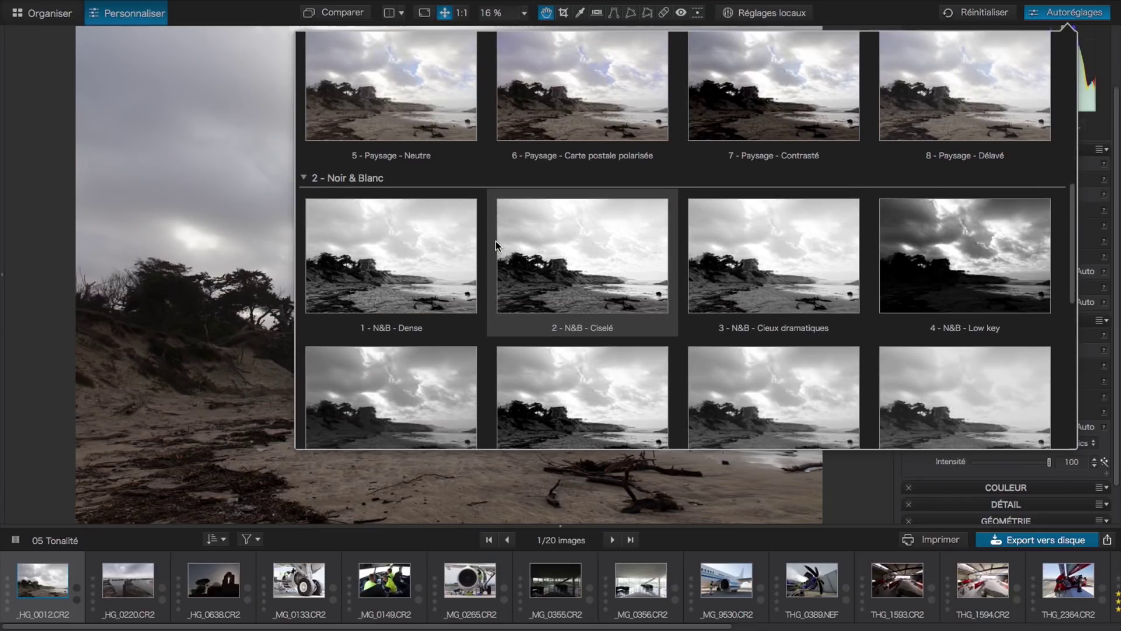
pyautogui.scroll(8, 555, 164)
pyautogui.scroll(-7, 583, 253)
pyautogui.scroll(-8, 583, 254)
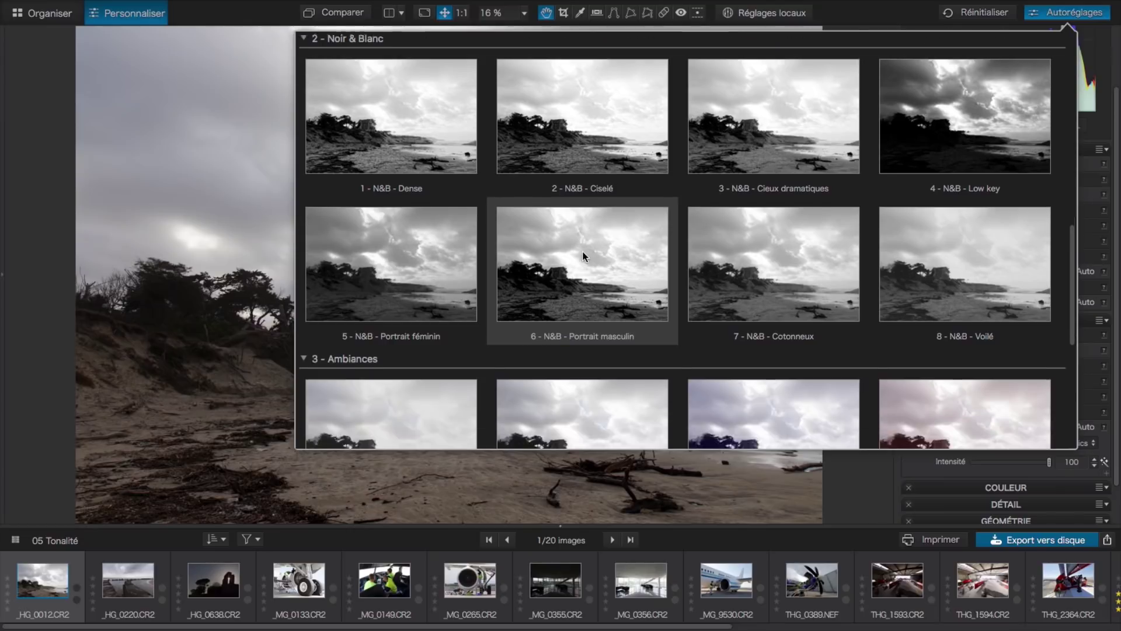
pyautogui.scroll(2, 581, 253)
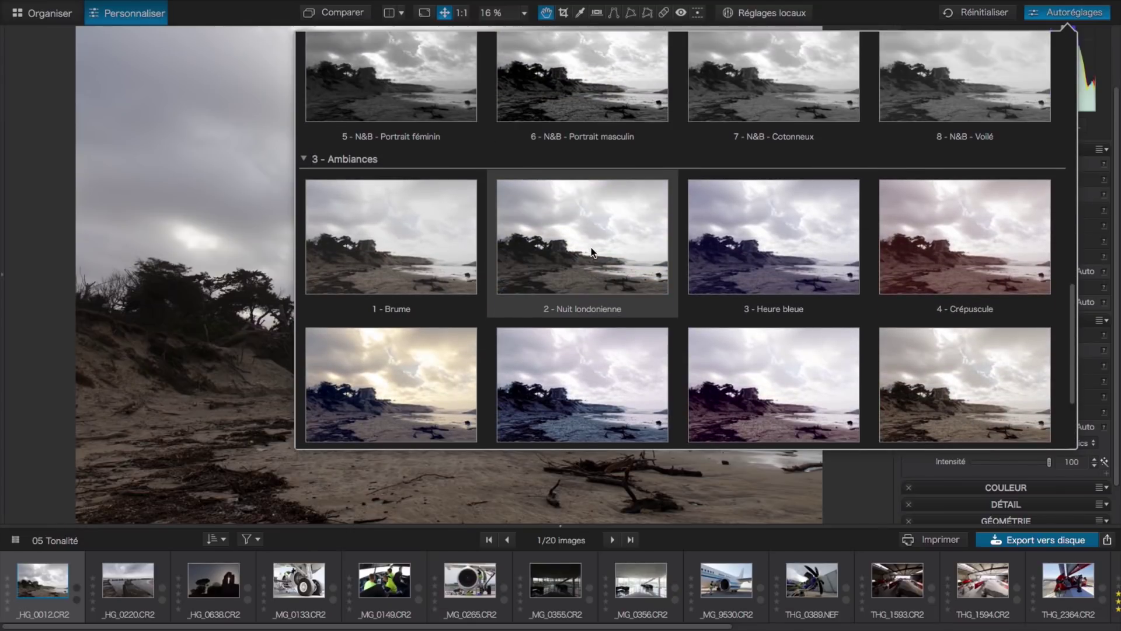
pyautogui.scroll(10, 601, 229)
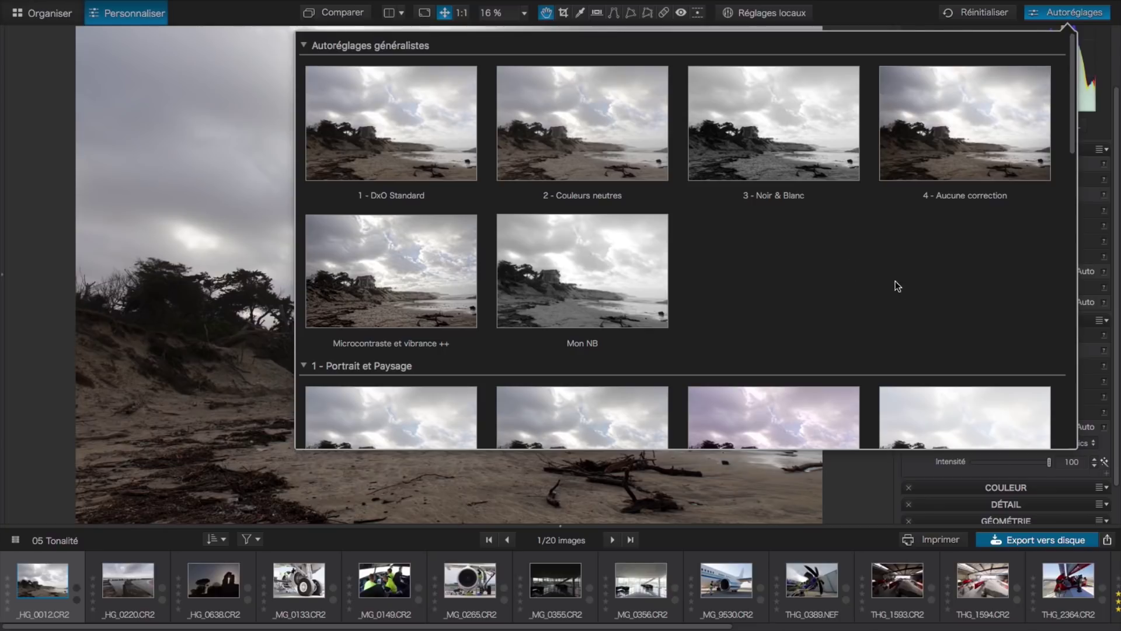
# Try the preset 4 - Aucune correction on the beach image, apply 1 - DxO Standard instead, and collapse the Lumière palette
pyautogui.click(965, 127)
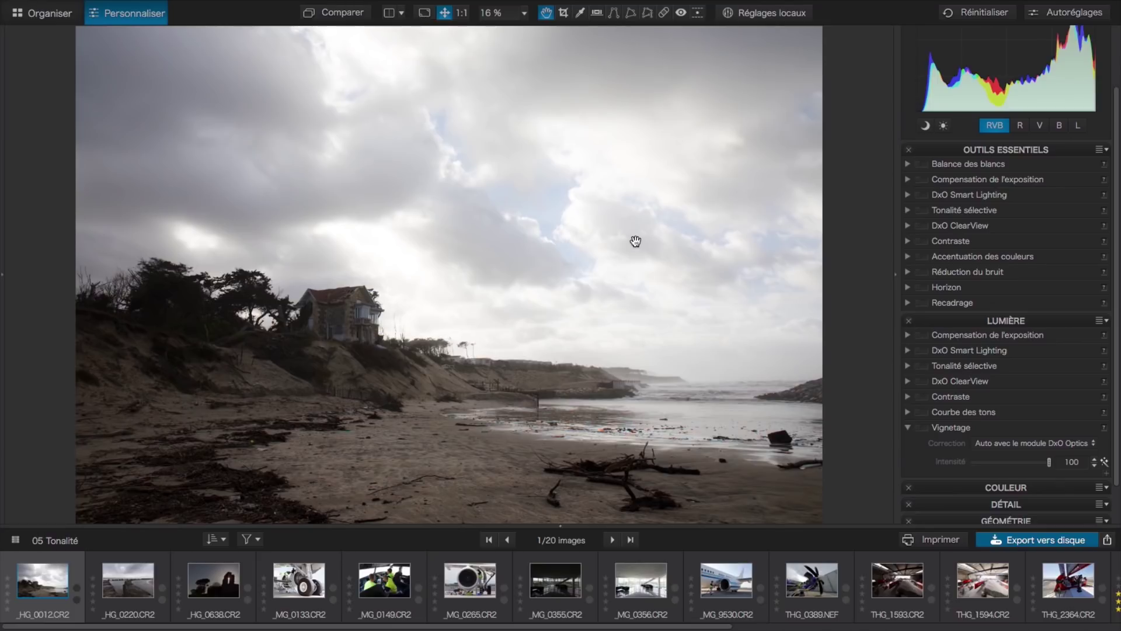
pyautogui.click(1060, 16)
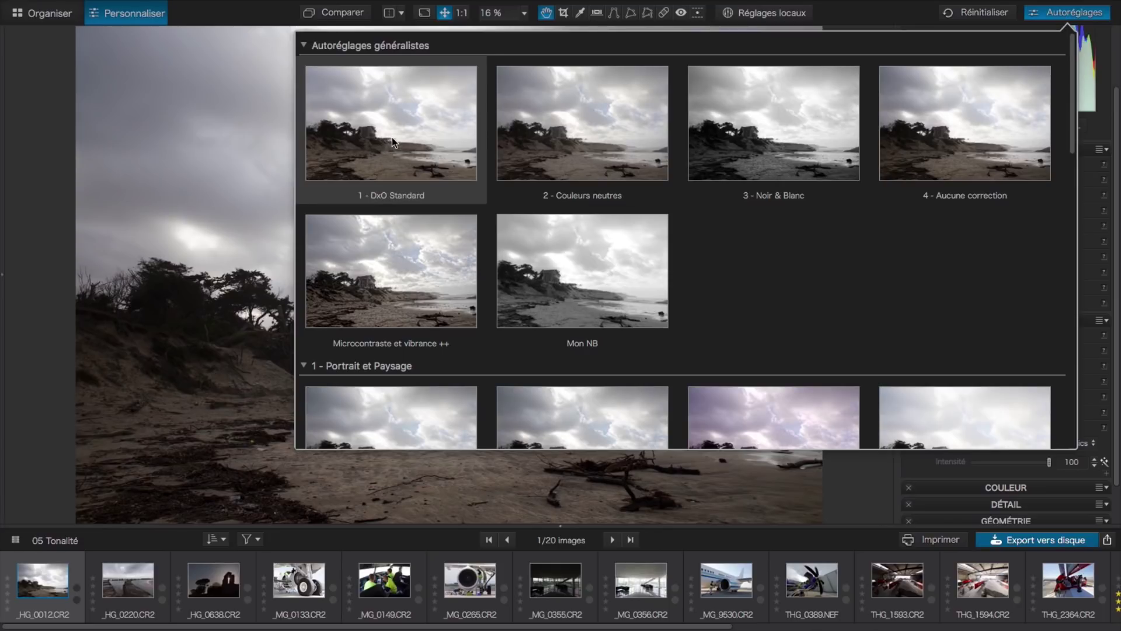
pyautogui.click(392, 138)
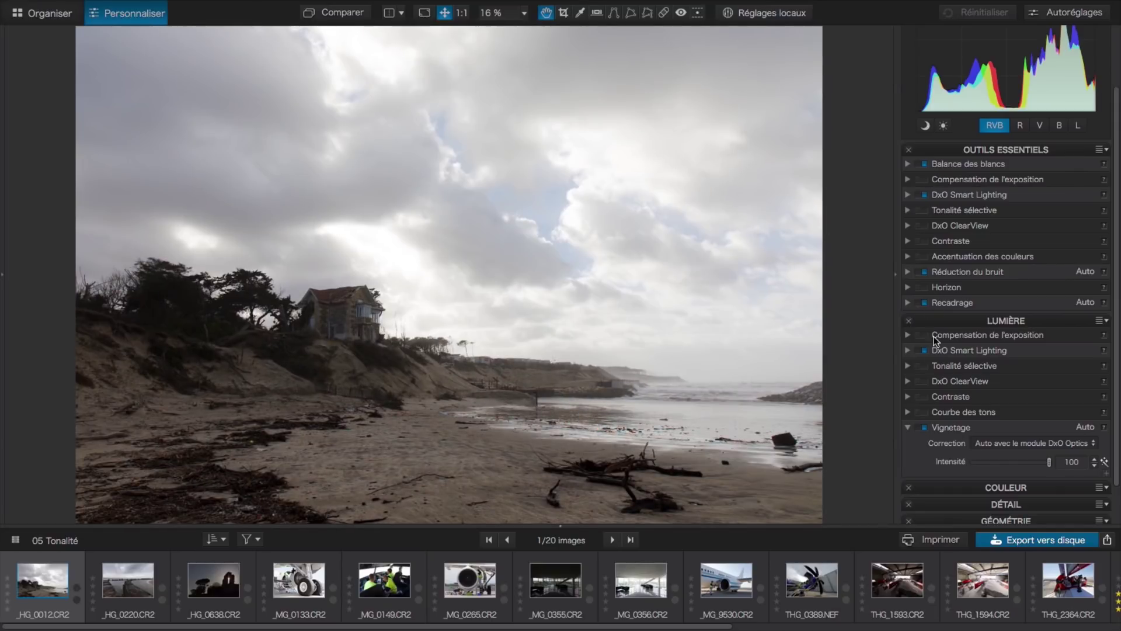
pyautogui.click(1000, 320)
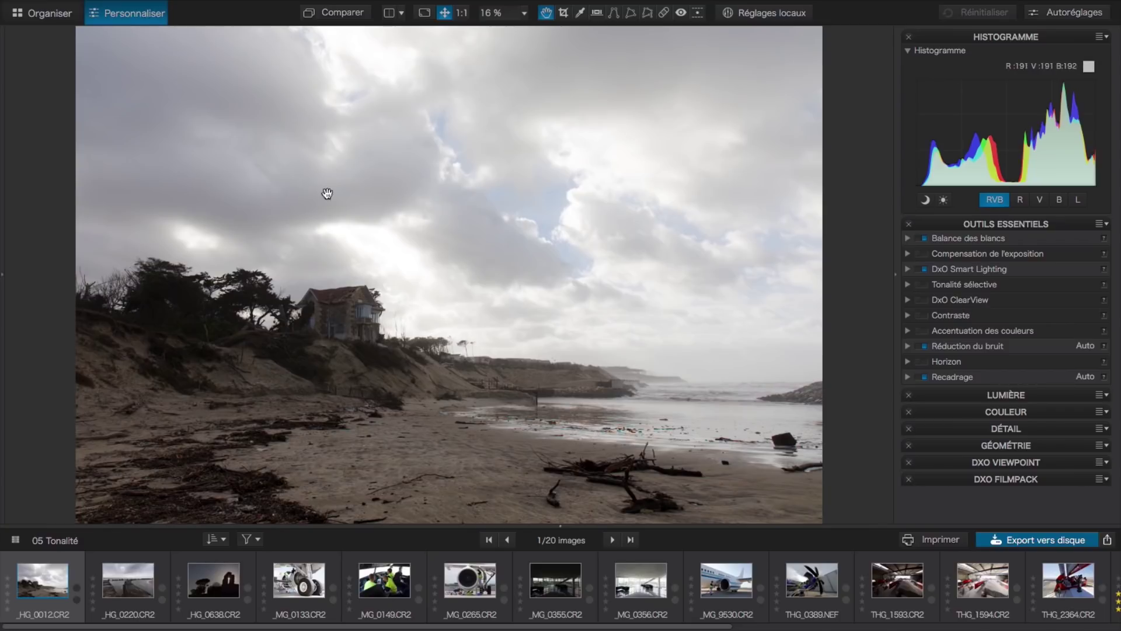
# Open the project 04 Balance des blancs and download its missing optical module, Canon EOS 5D Mark III + Canon EF 24-70mm f/2.8L II USM
pyautogui.click(57, 16)
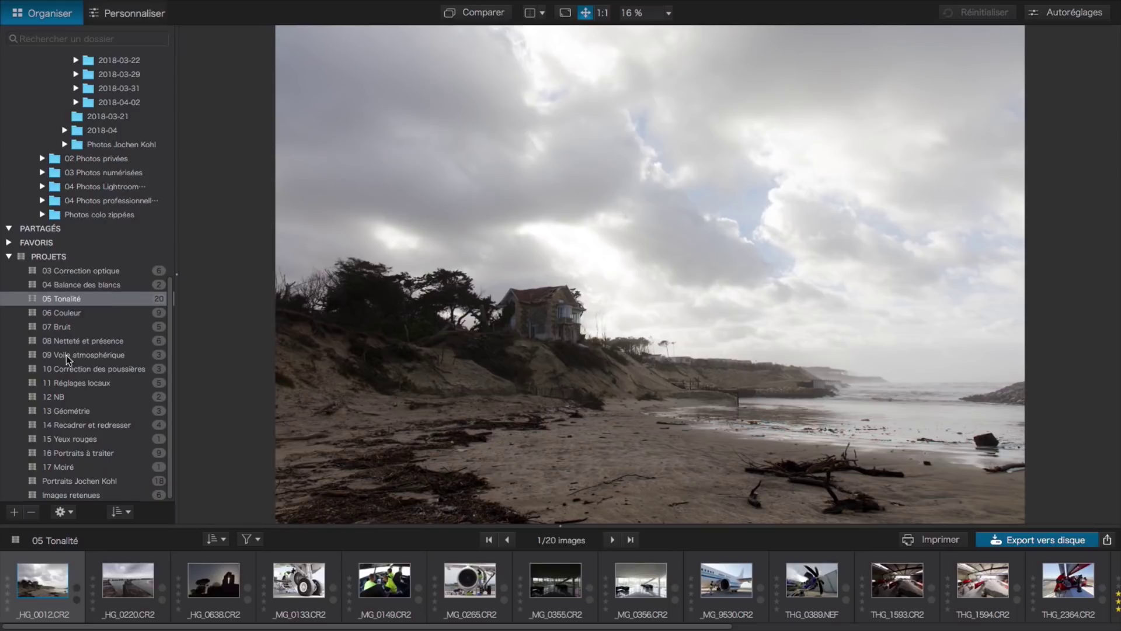
pyautogui.click(100, 284)
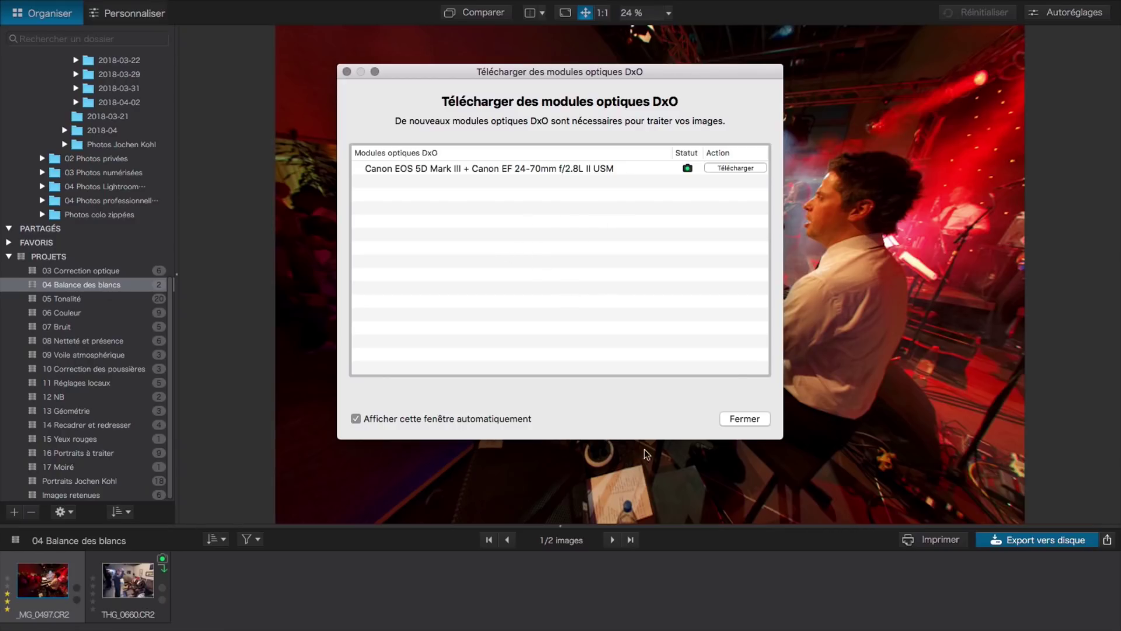
pyautogui.click(735, 168)
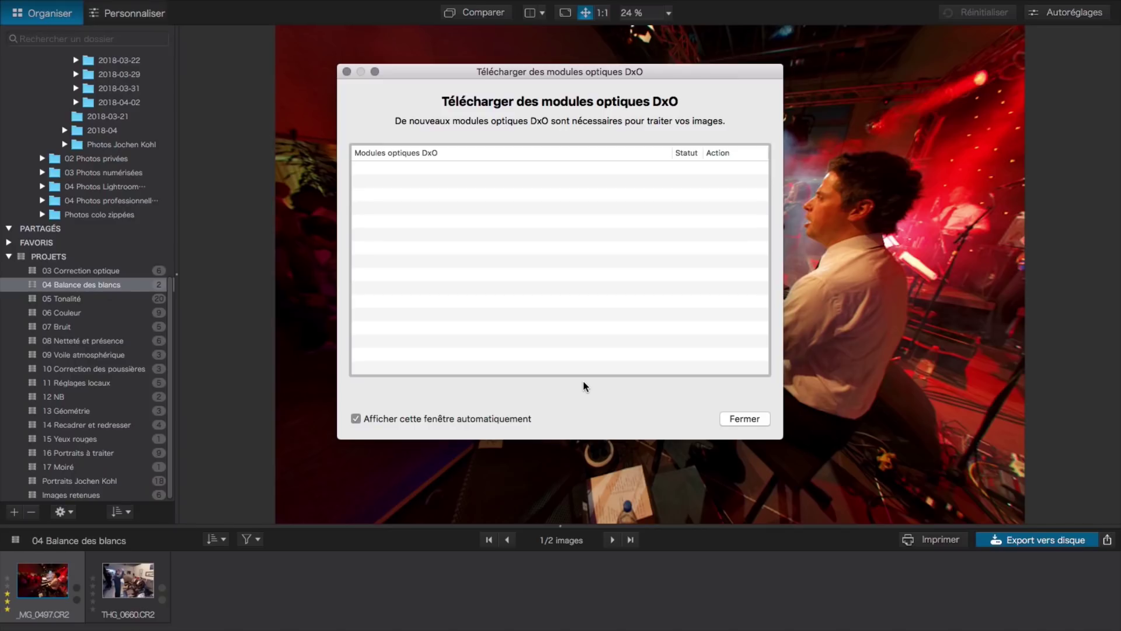
pyautogui.click(749, 422)
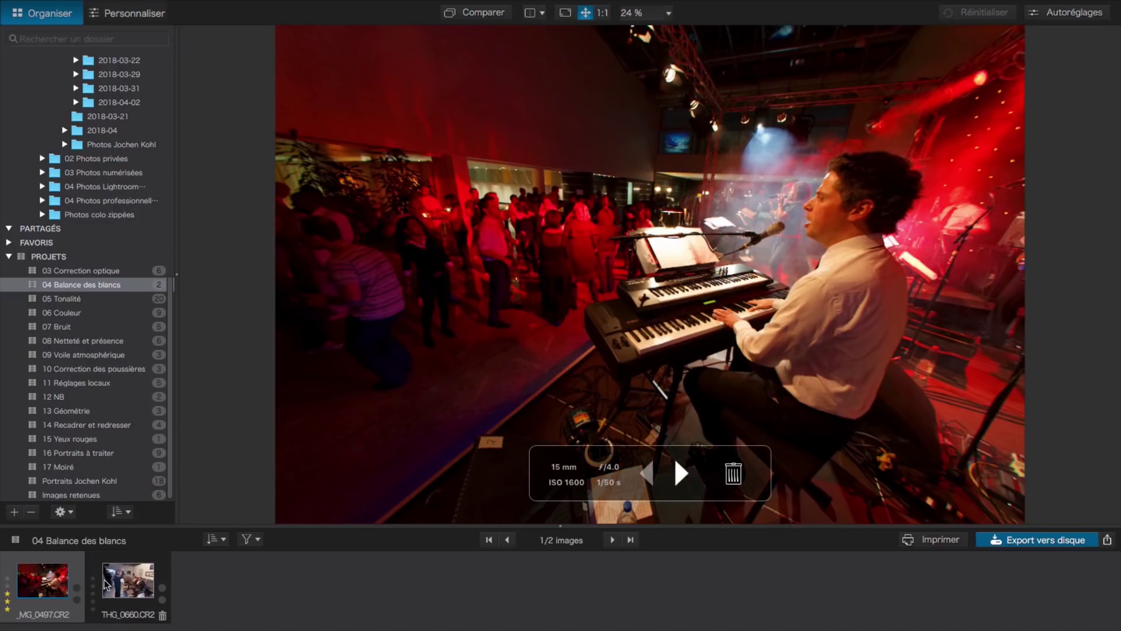
# Reset the manual corrections of THG_0660.CR2 and show the image in the Personnaliser workspace
pyautogui.click(128, 562)
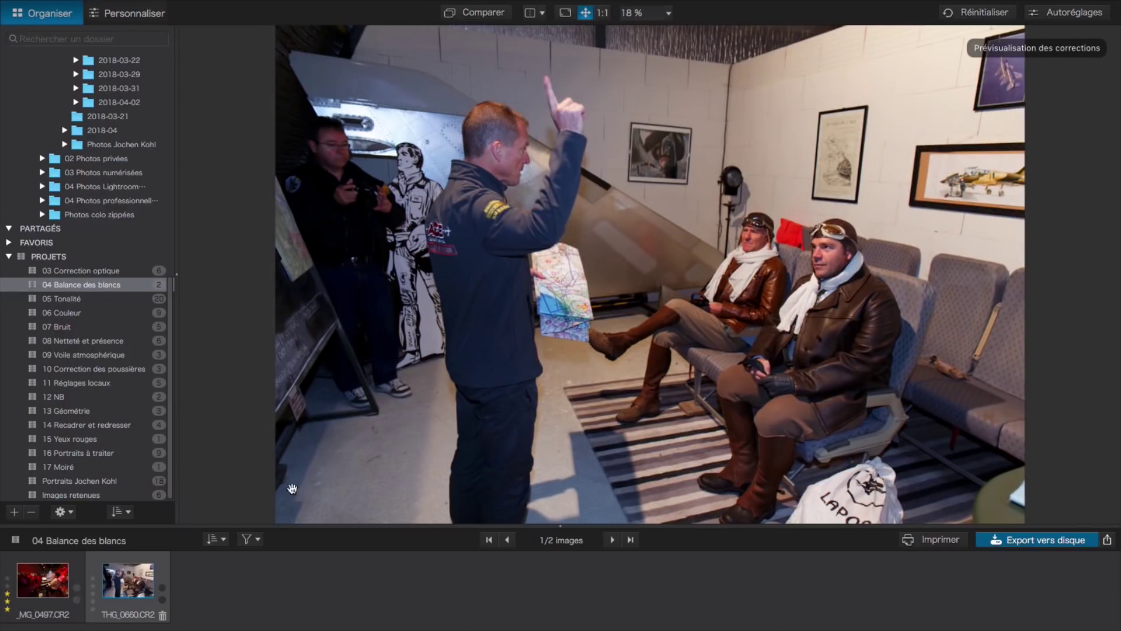
pyautogui.click(986, 14)
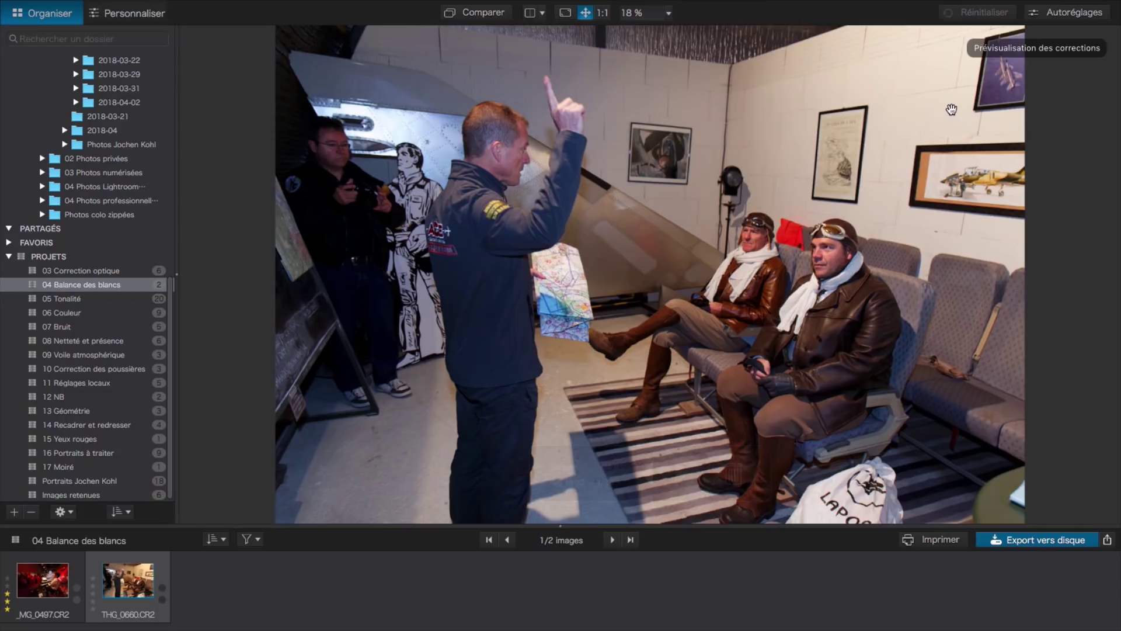
pyautogui.click(141, 16)
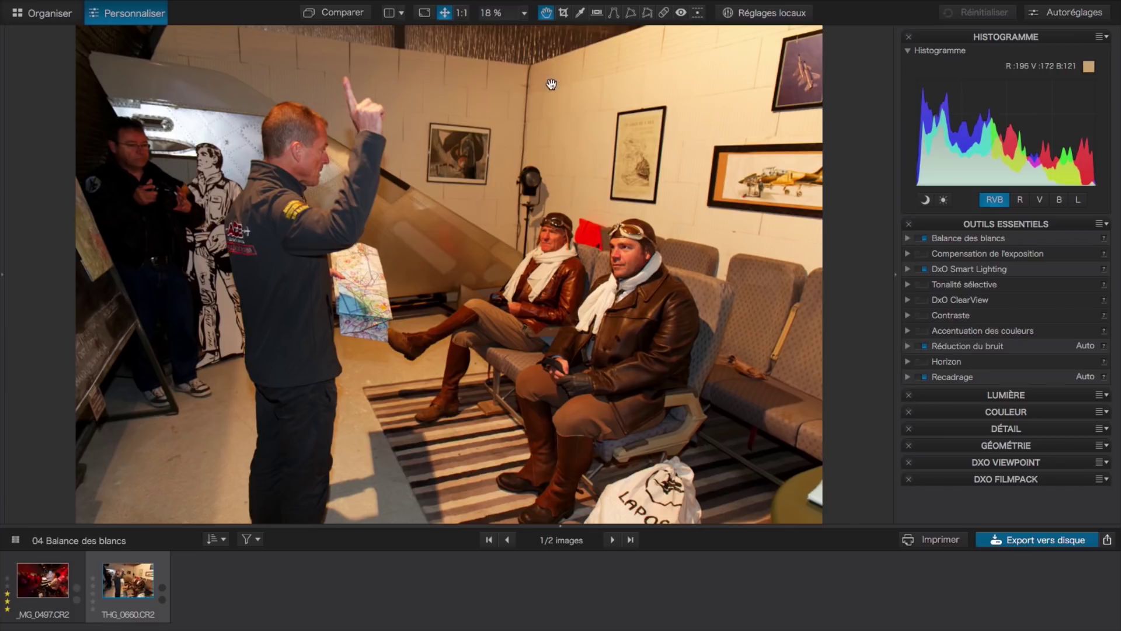
# Expand the Balance des blancs settings and consult their built-in explanation and the program's online help options
pyautogui.click(908, 238)
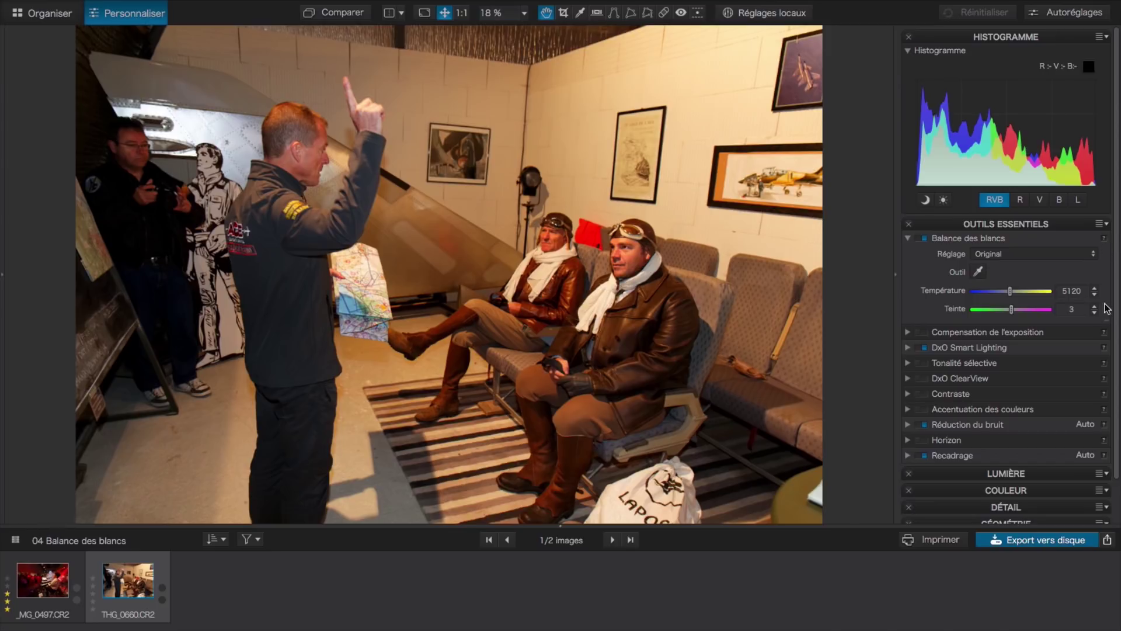
pyautogui.click(1104, 239)
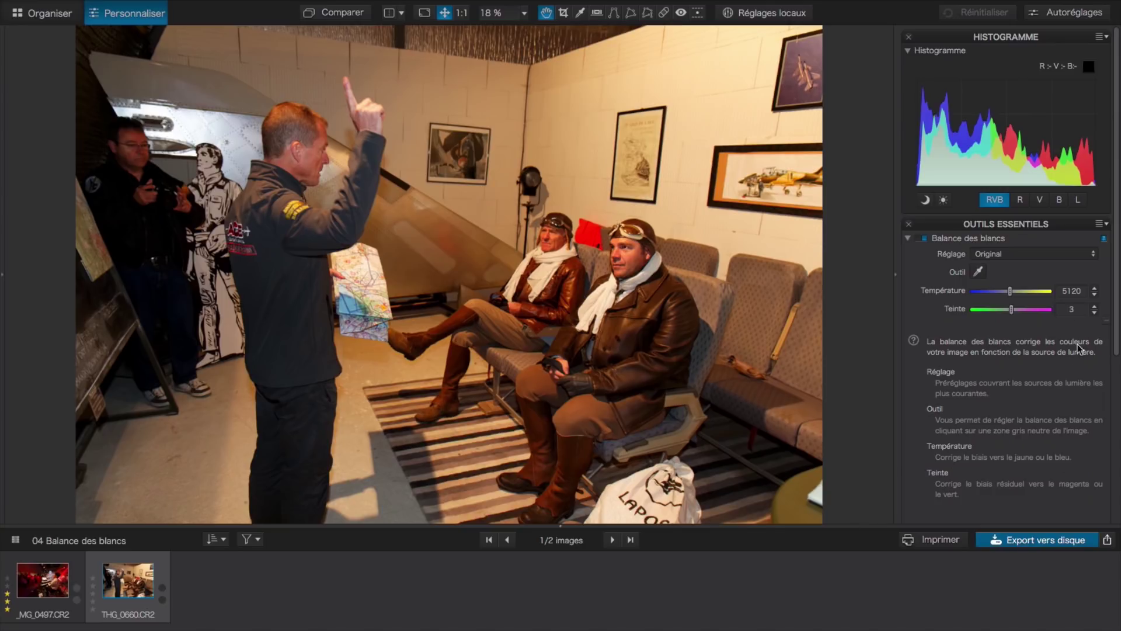
pyautogui.click(1103, 239)
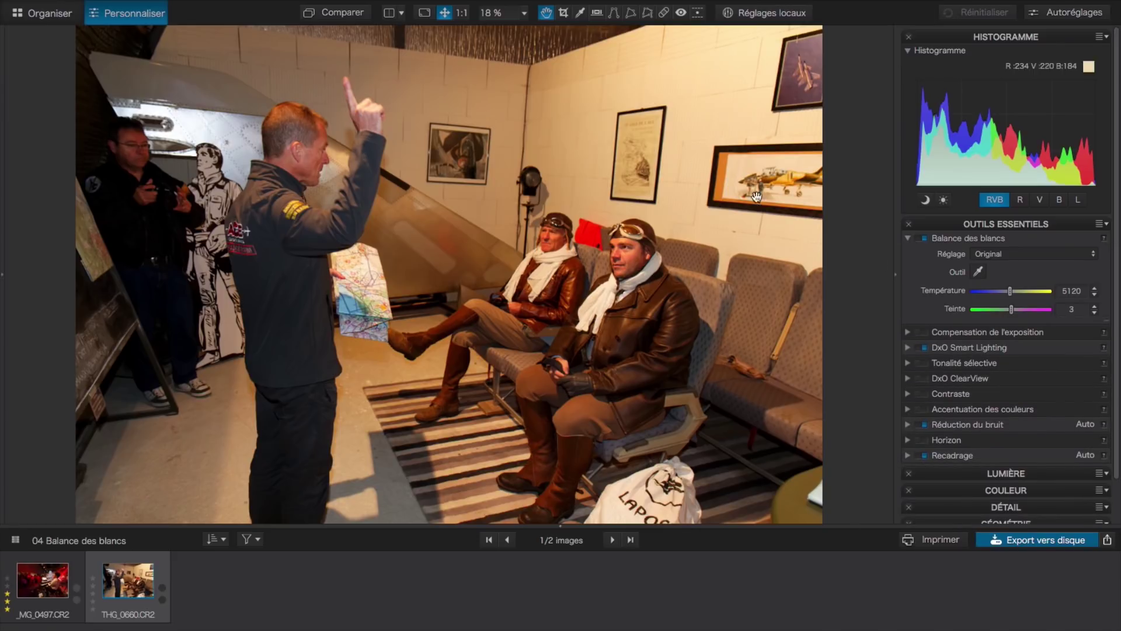
pyautogui.moveTo(439, 2)
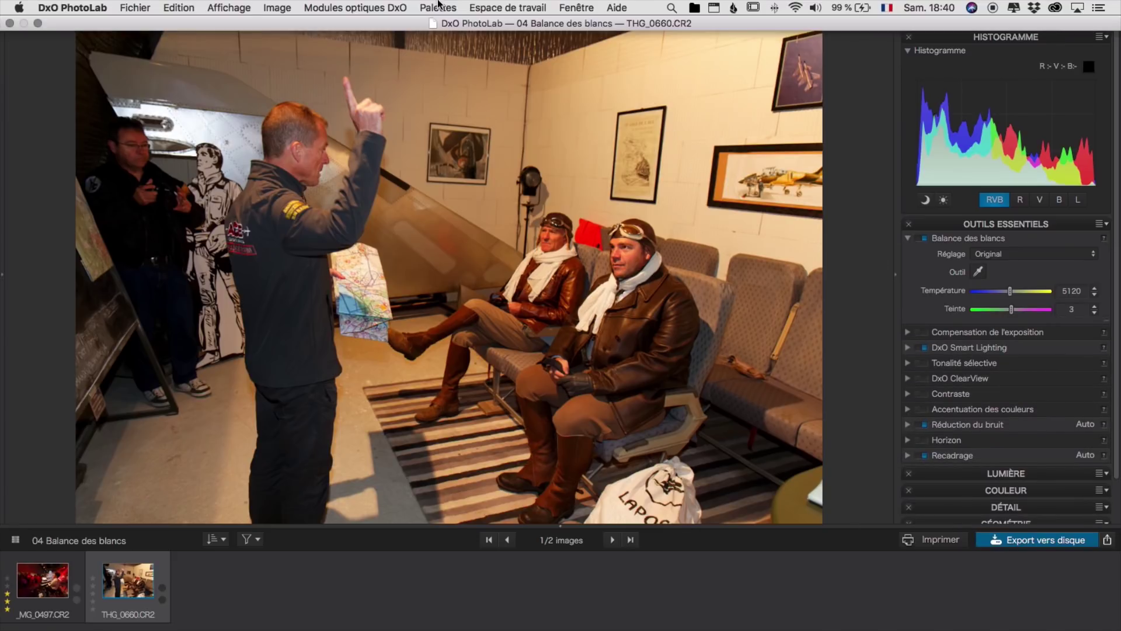
pyautogui.click(617, 8)
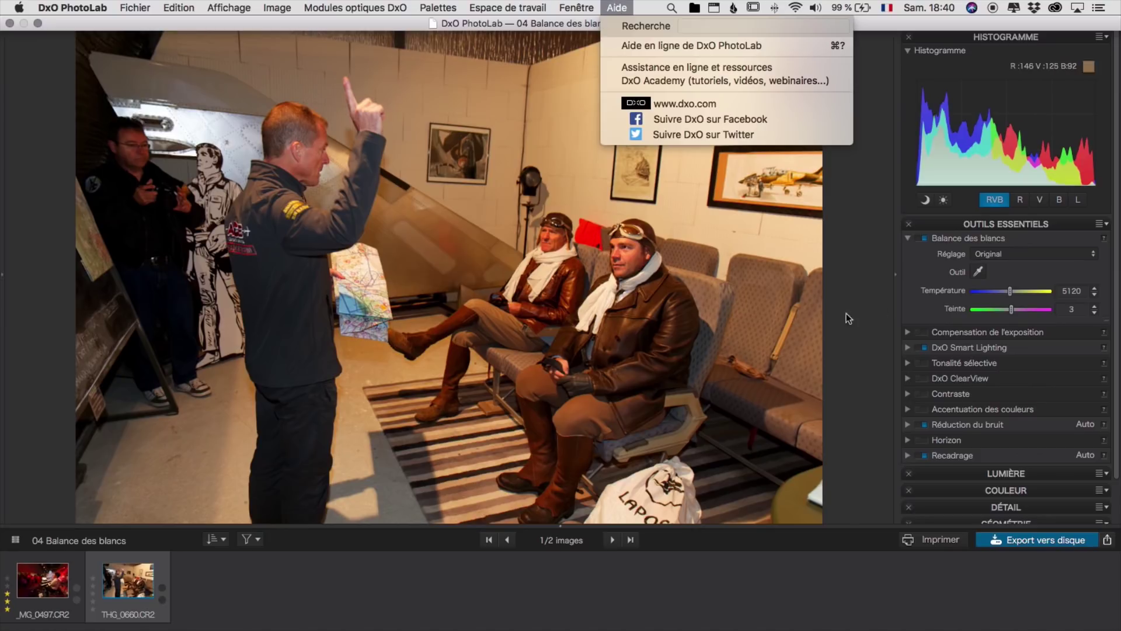
pyautogui.click(927, 264)
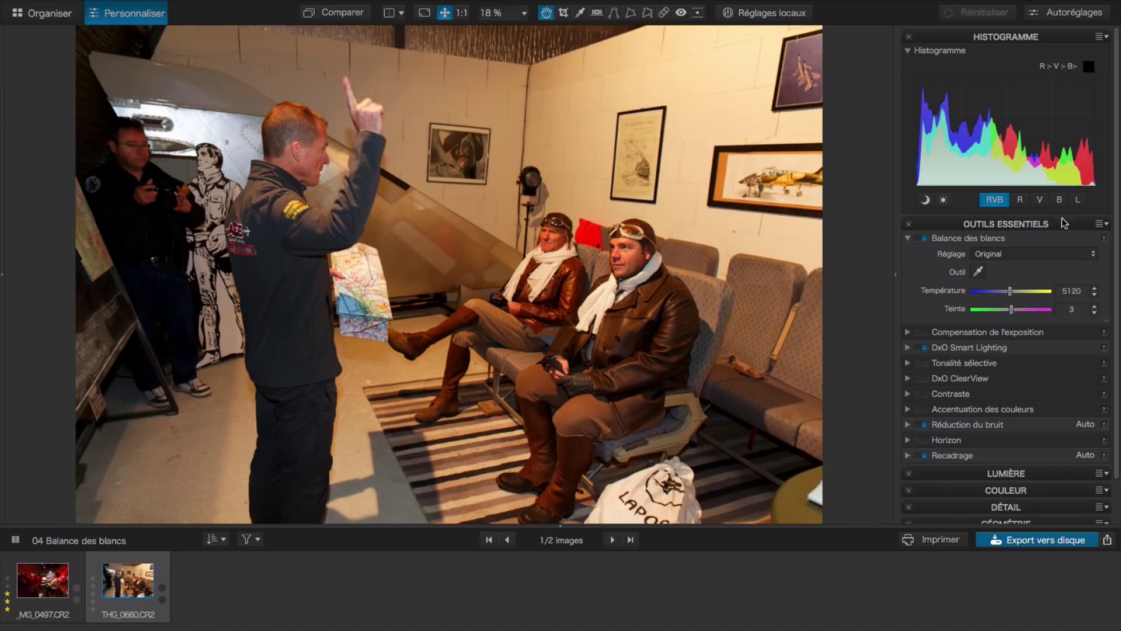
# Try the white balance presets Tungstène, Ombre and Fluorescente on THG_0660.CR2, and restore the Original setting
pyautogui.click(1065, 252)
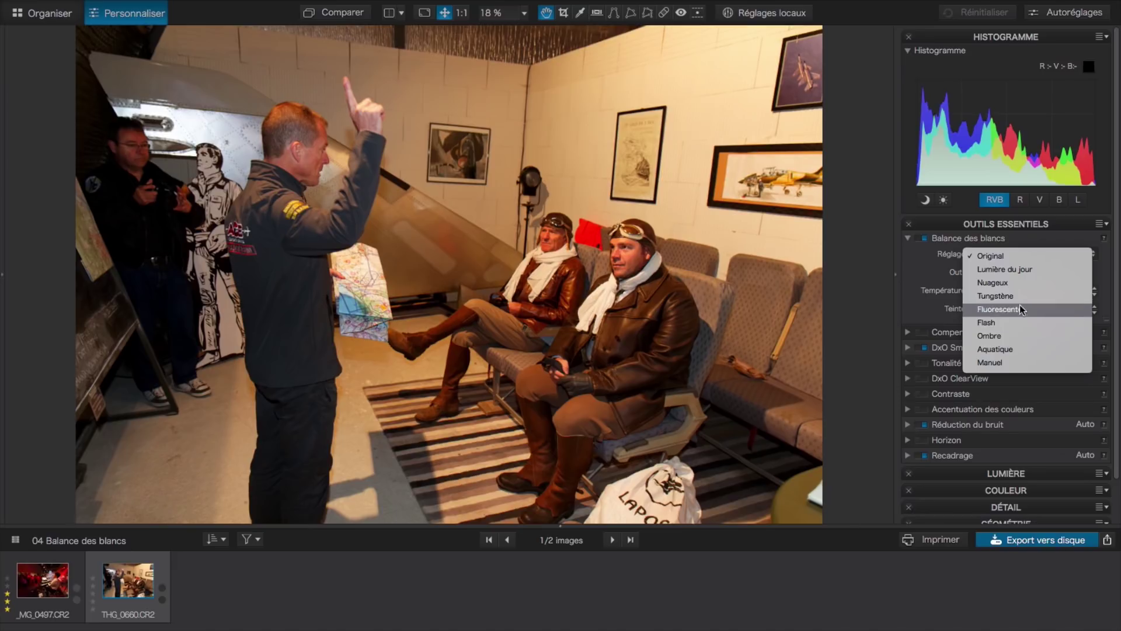
pyautogui.click(1004, 296)
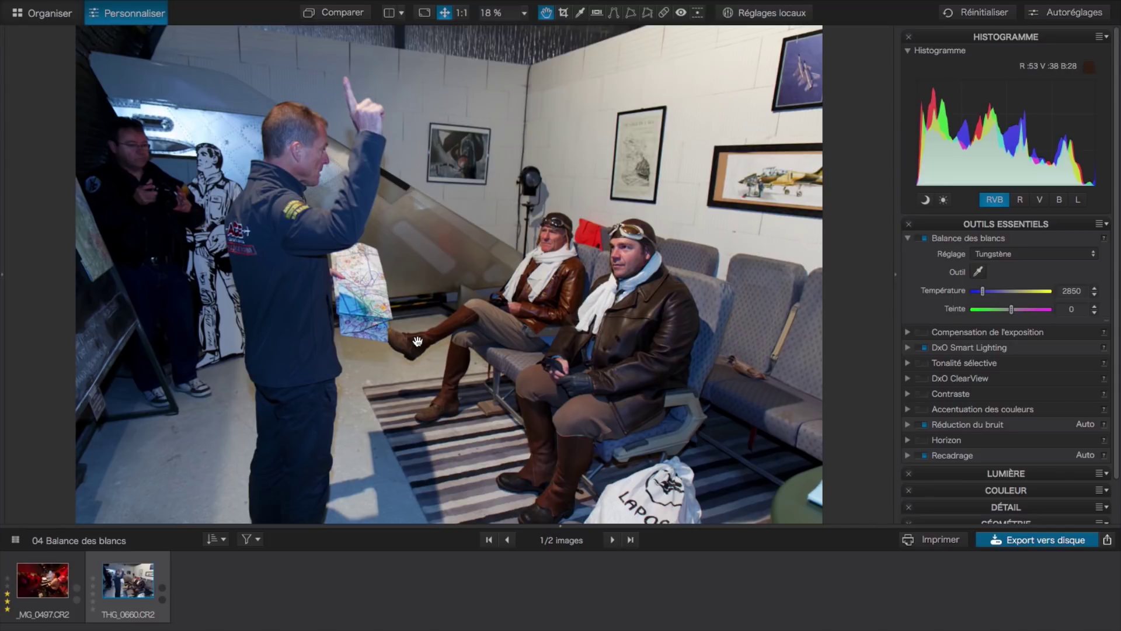
pyautogui.click(1092, 255)
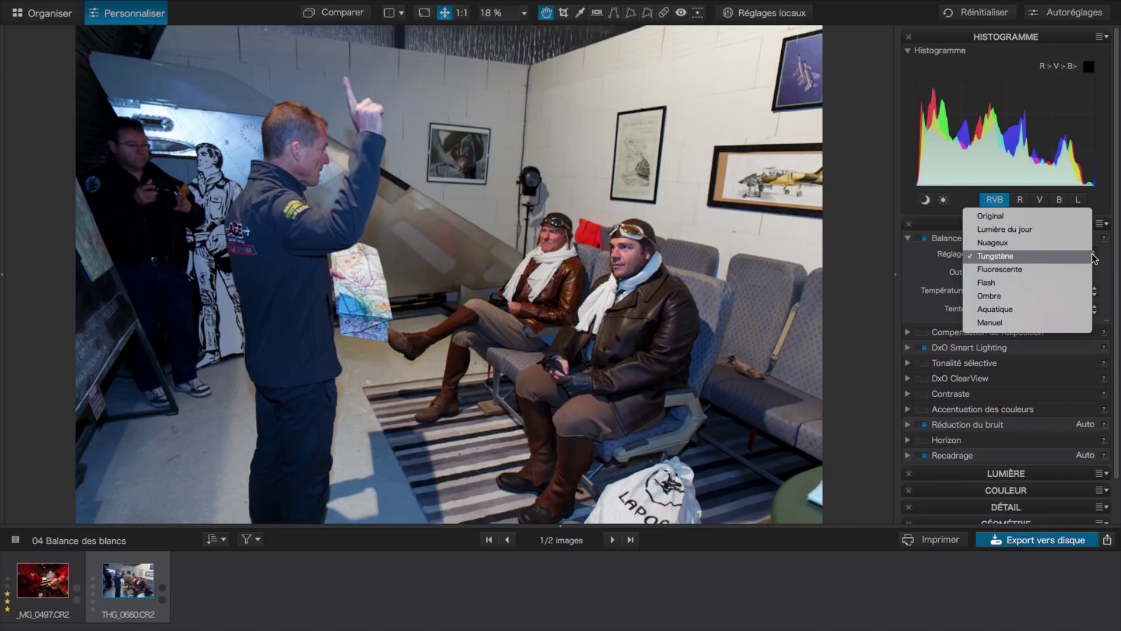
pyautogui.click(1061, 296)
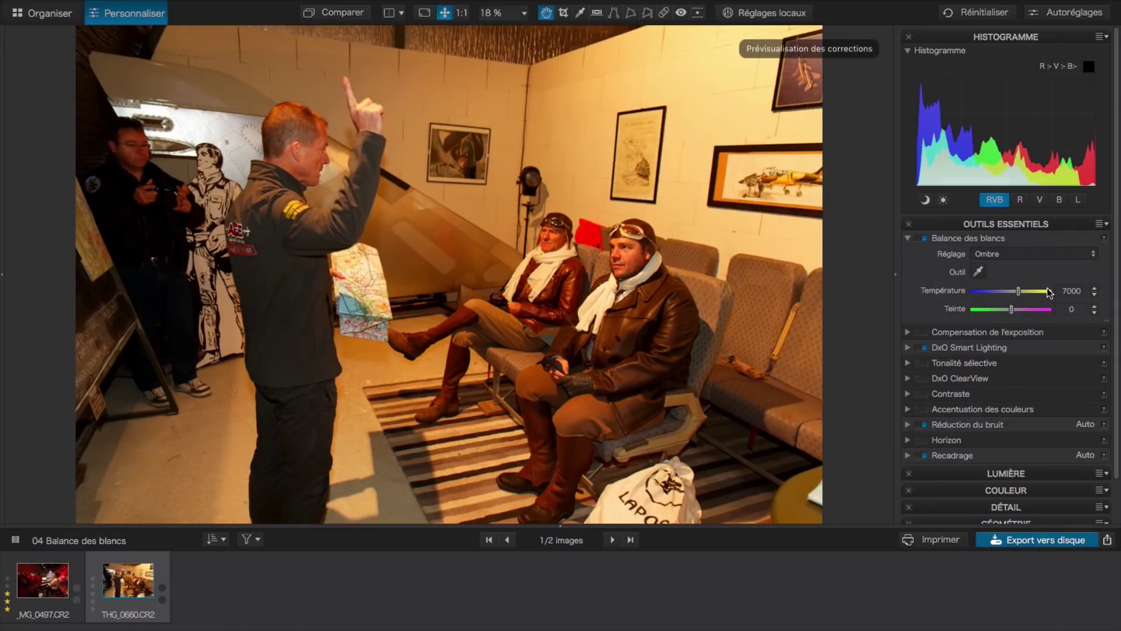
pyautogui.click(1095, 260)
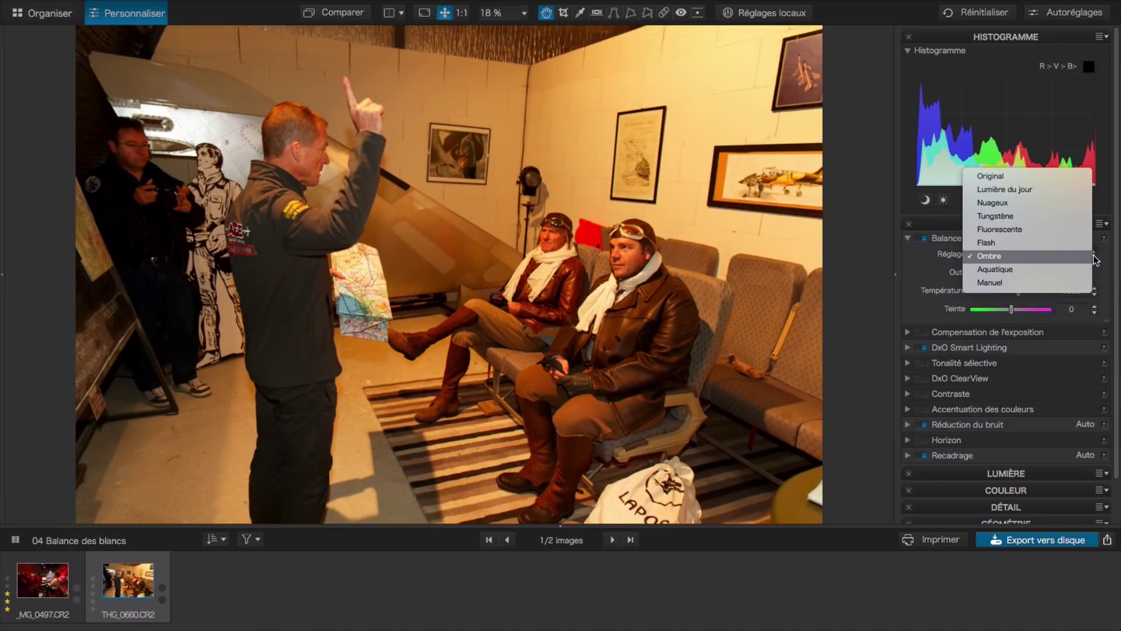
pyautogui.click(1050, 230)
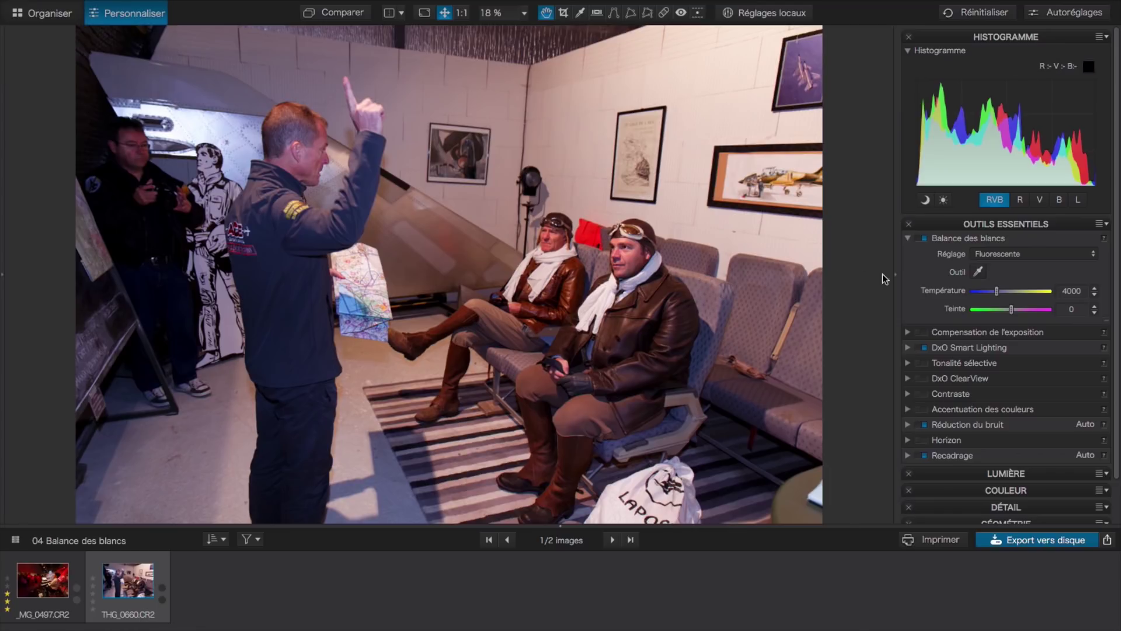
pyautogui.click(1079, 255)
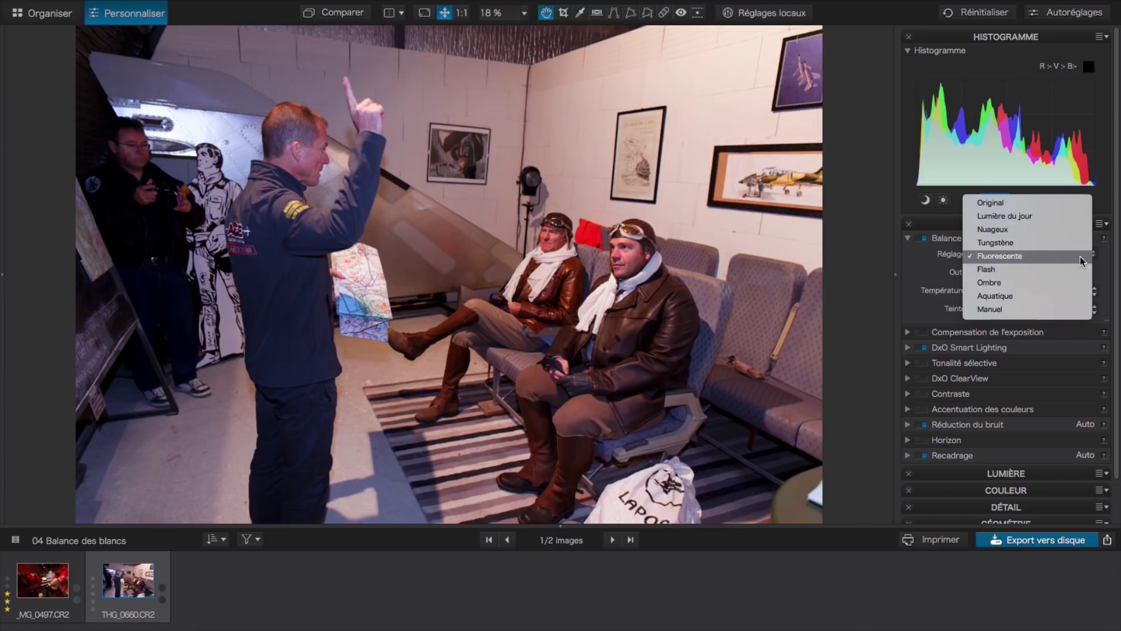
pyautogui.click(1029, 202)
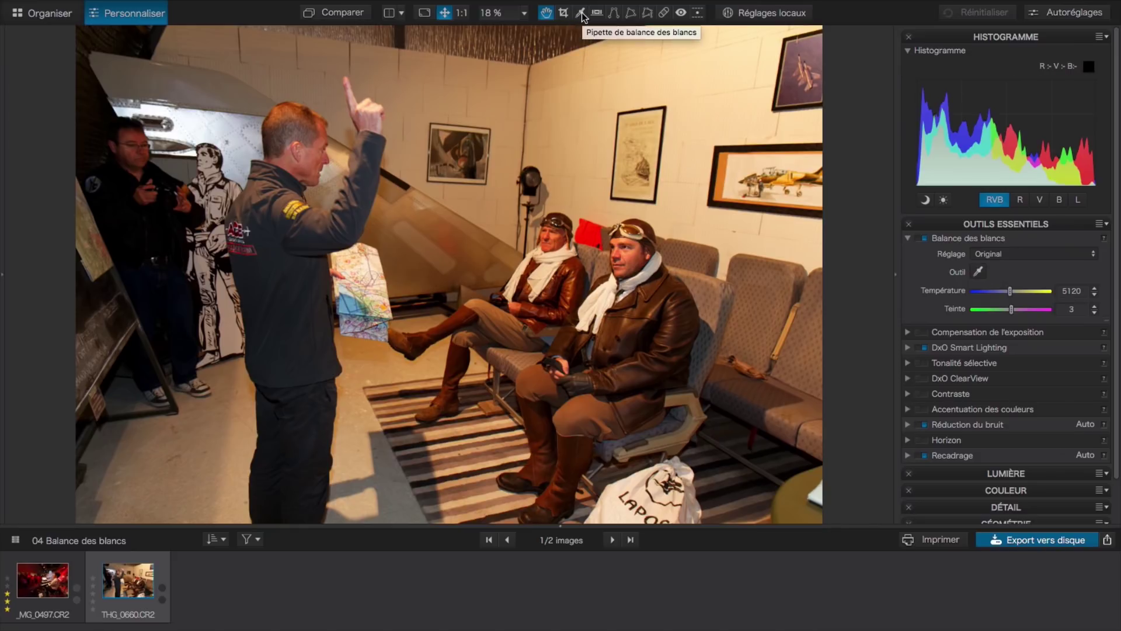
# Sample the scarf, its shaded part, the red cloth and the white wall with the white balance pipette, and set Température to 3860
pyautogui.click(977, 272)
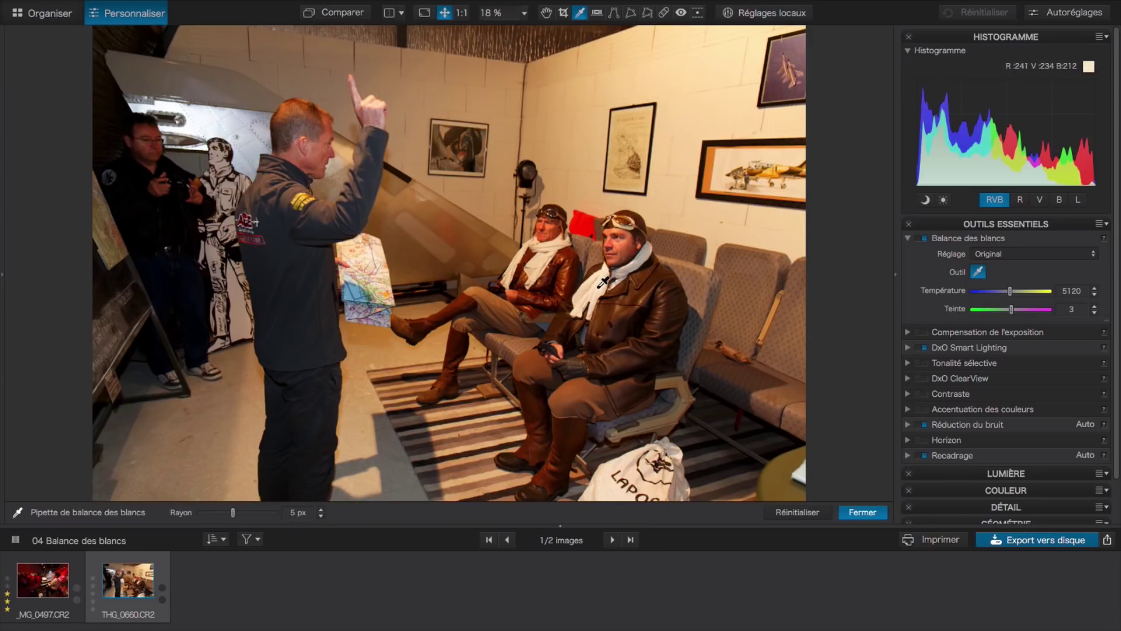
pyautogui.click(600, 286)
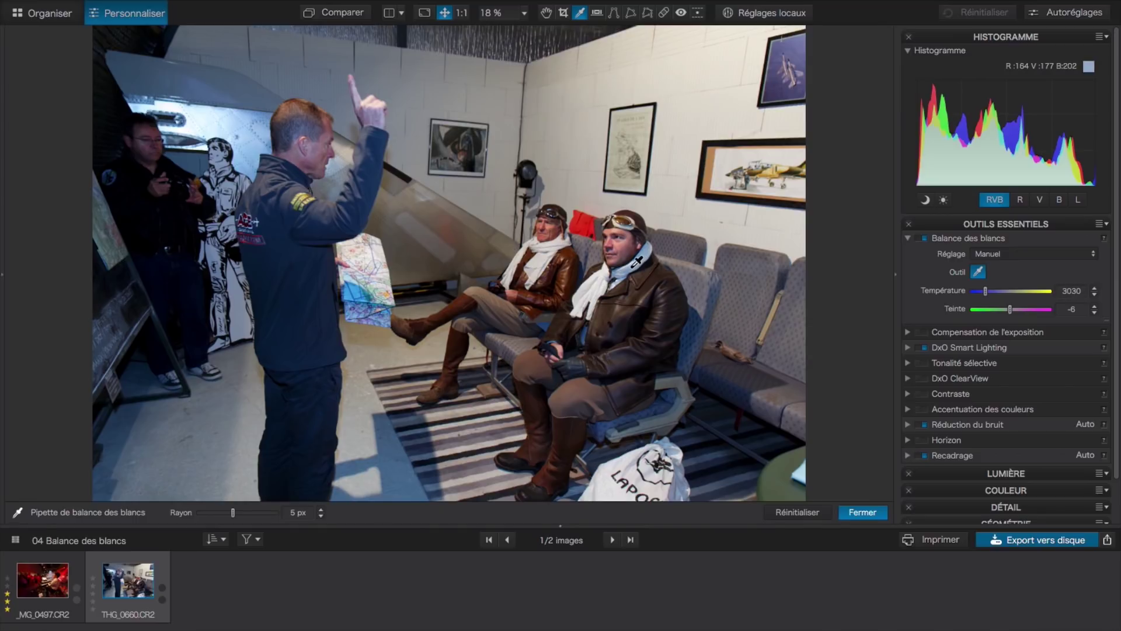
pyautogui.click(633, 264)
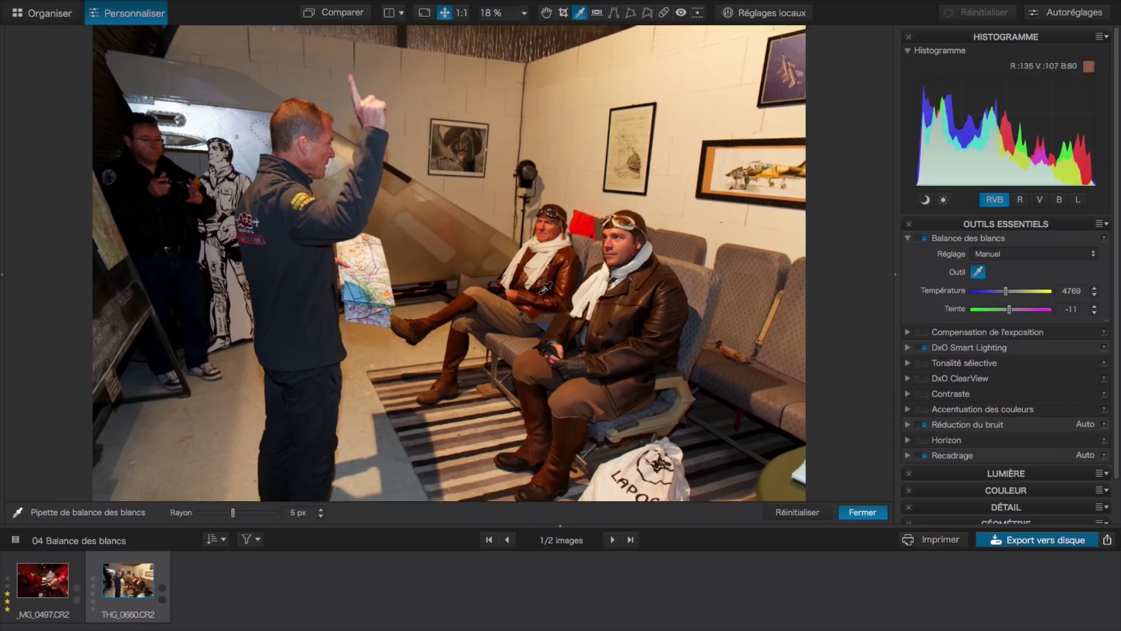
pyautogui.click(590, 216)
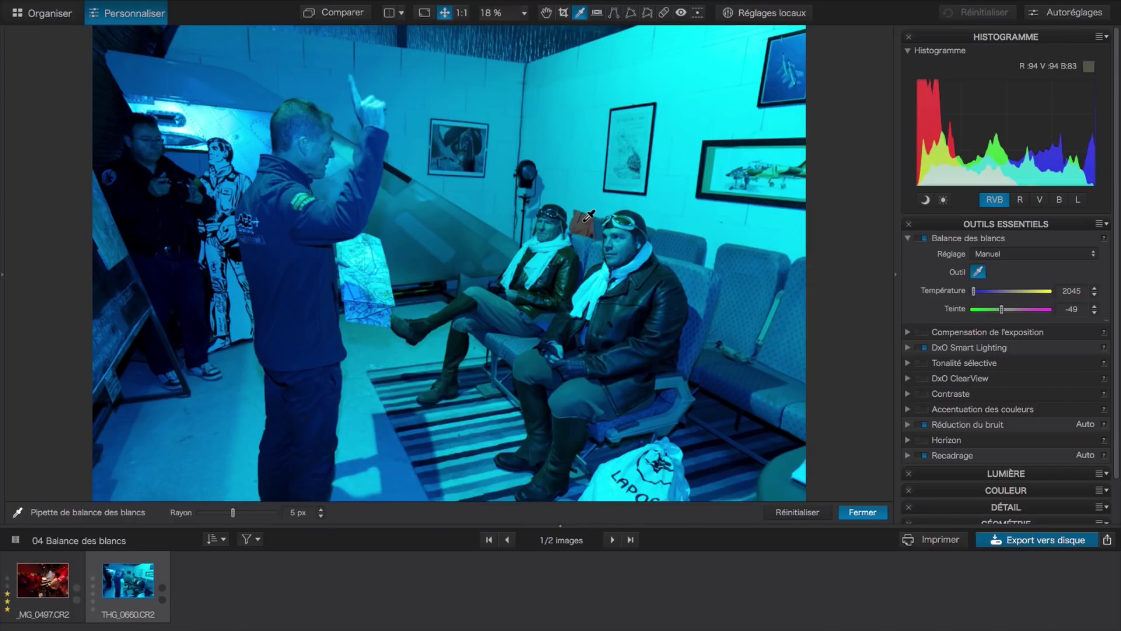
pyautogui.click(411, 89)
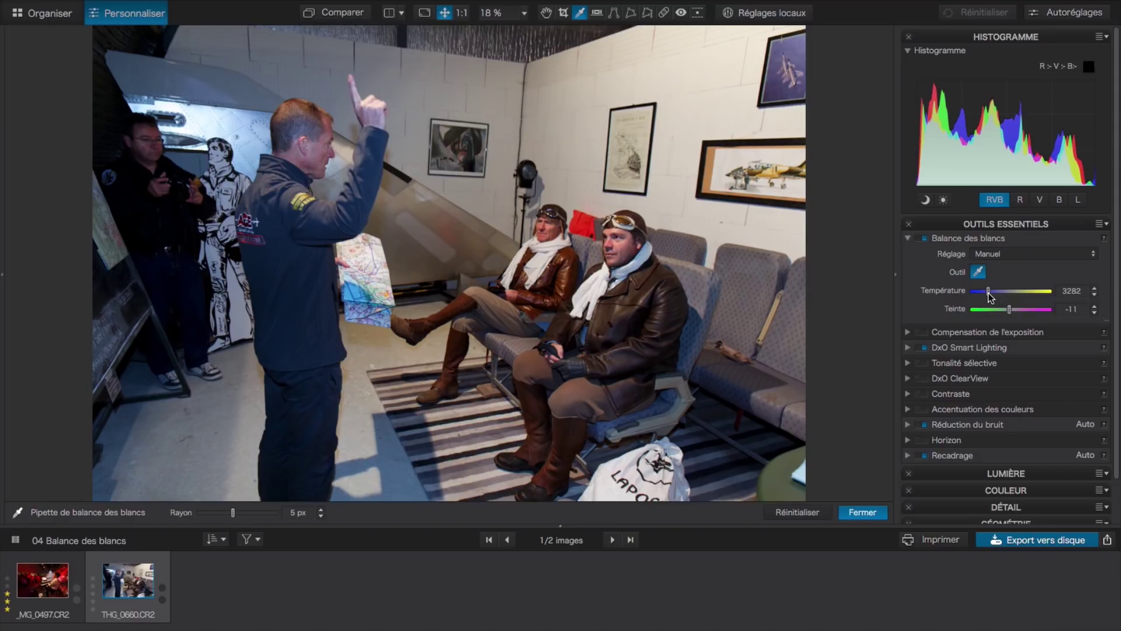
pyautogui.moveTo(989, 295); pyautogui.dragTo(999, 296)
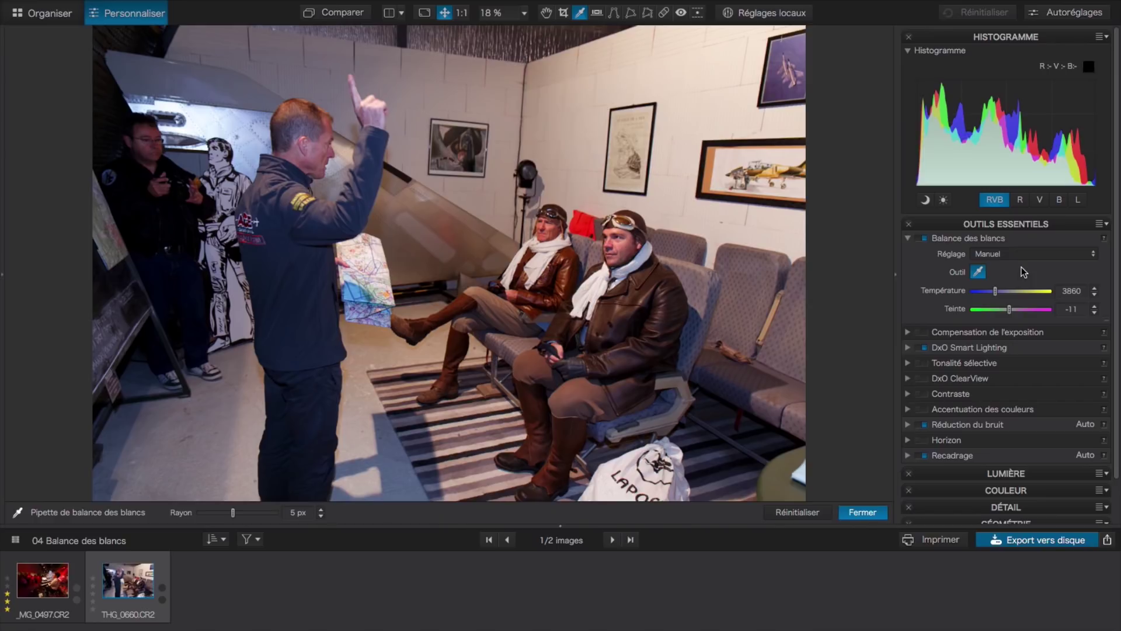
# Open the project 05 Tonalité and show its first image, _HG_0012.CR2, in the Personnaliser workspace
pyautogui.click(49, 13)
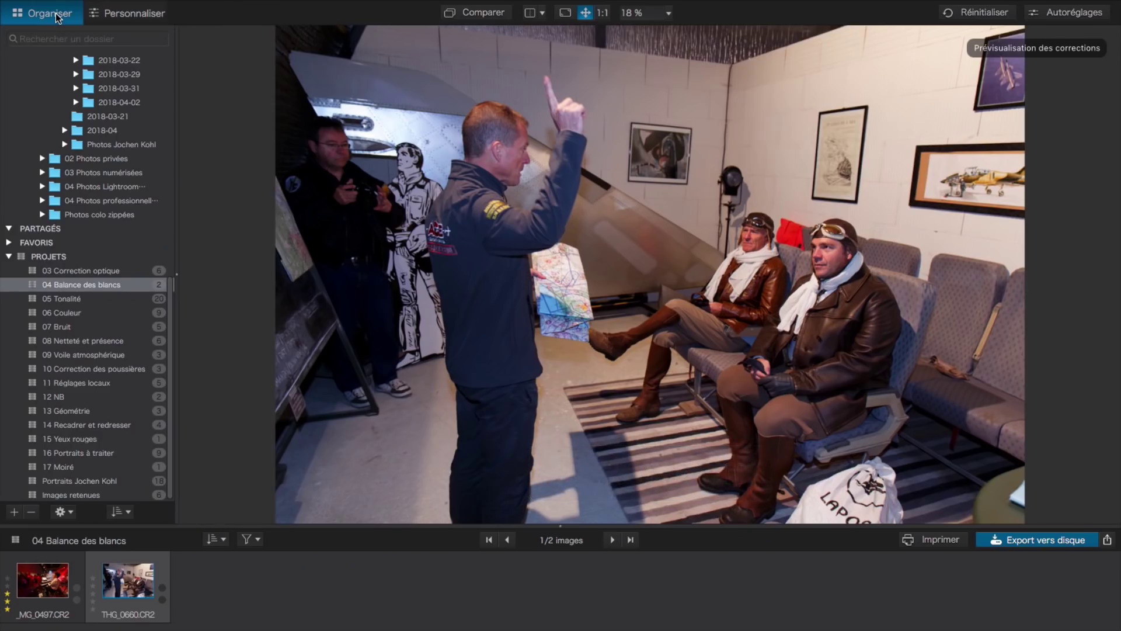
pyautogui.click(78, 300)
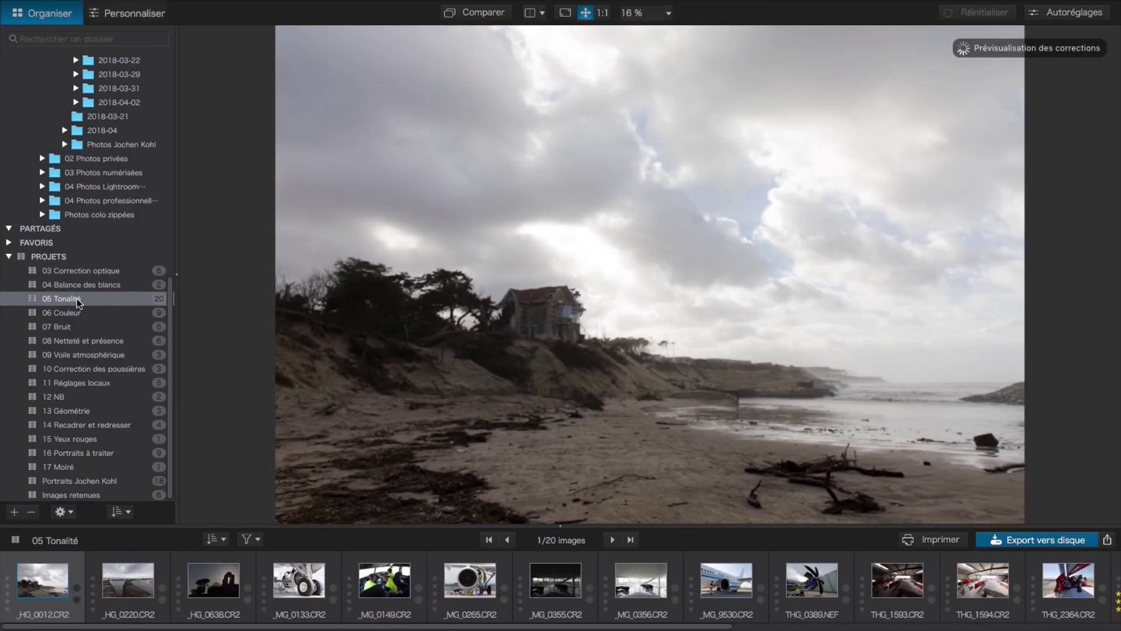
pyautogui.click(150, 11)
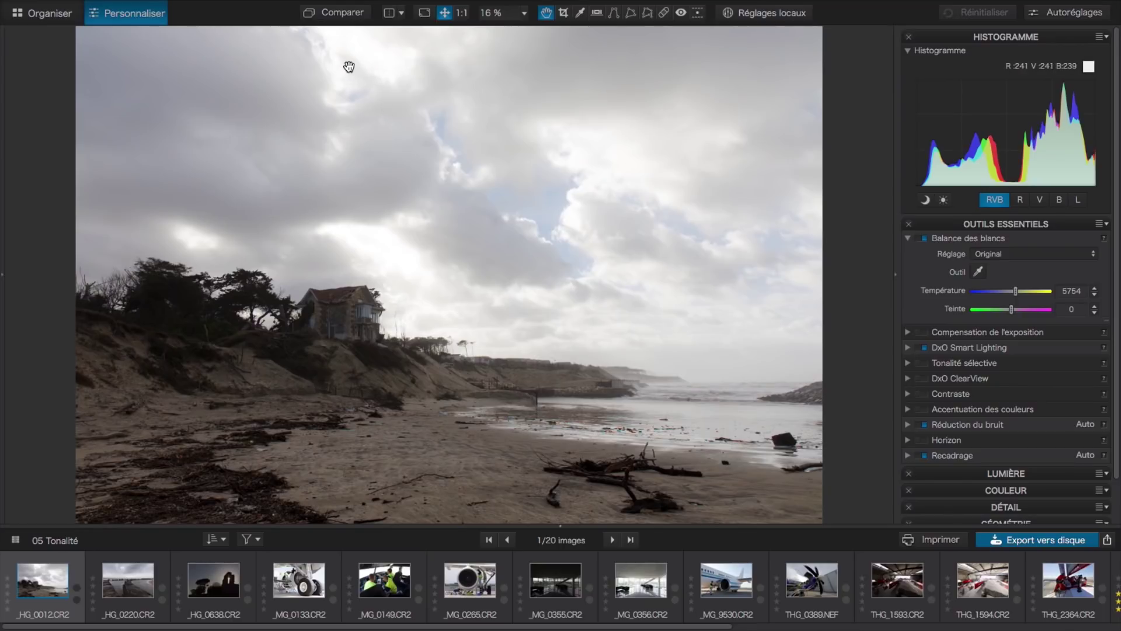
# Compare the beach image _HG_0012.CR2 with its uncorrected version several times
pyautogui.click(345, 19)
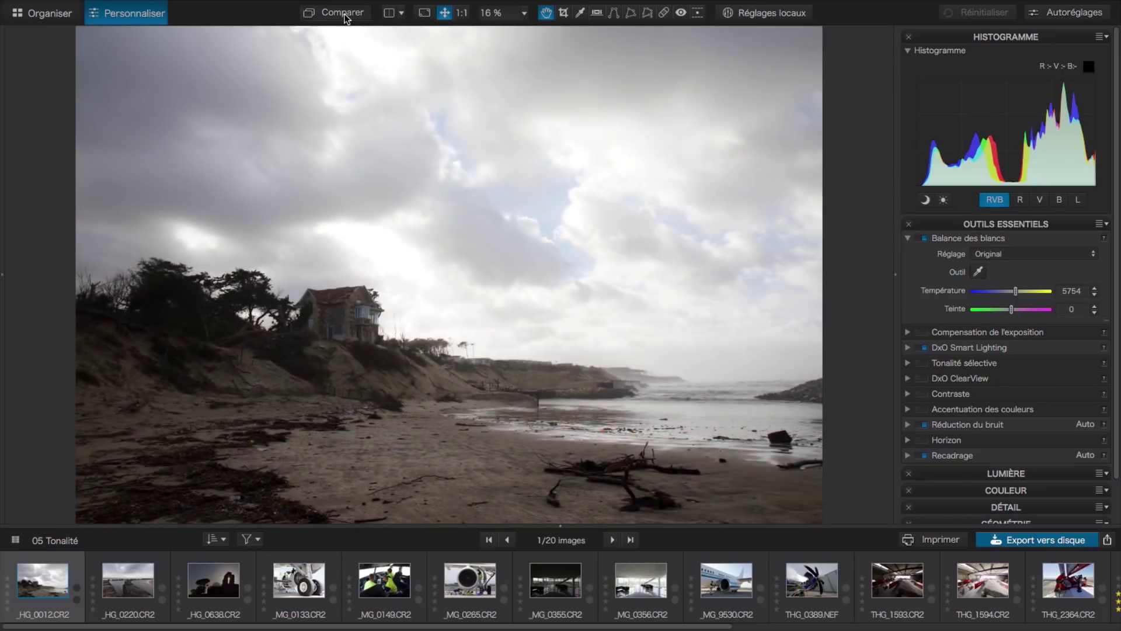
pyautogui.click(346, 18)
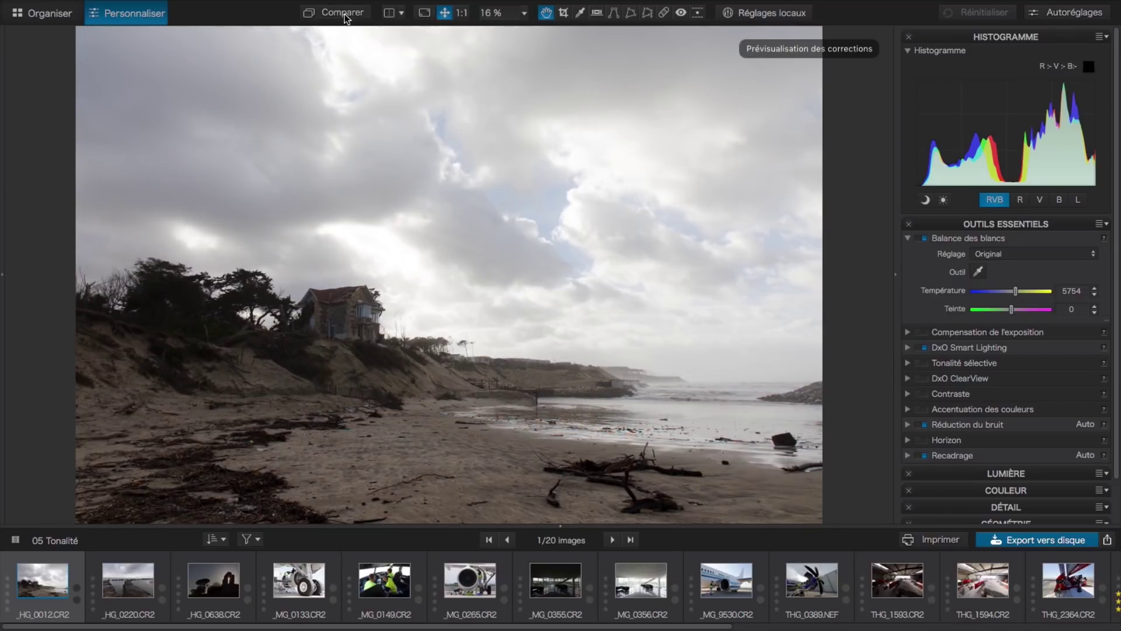
pyautogui.click(346, 18)
pyautogui.click(349, 20)
pyautogui.click(349, 21)
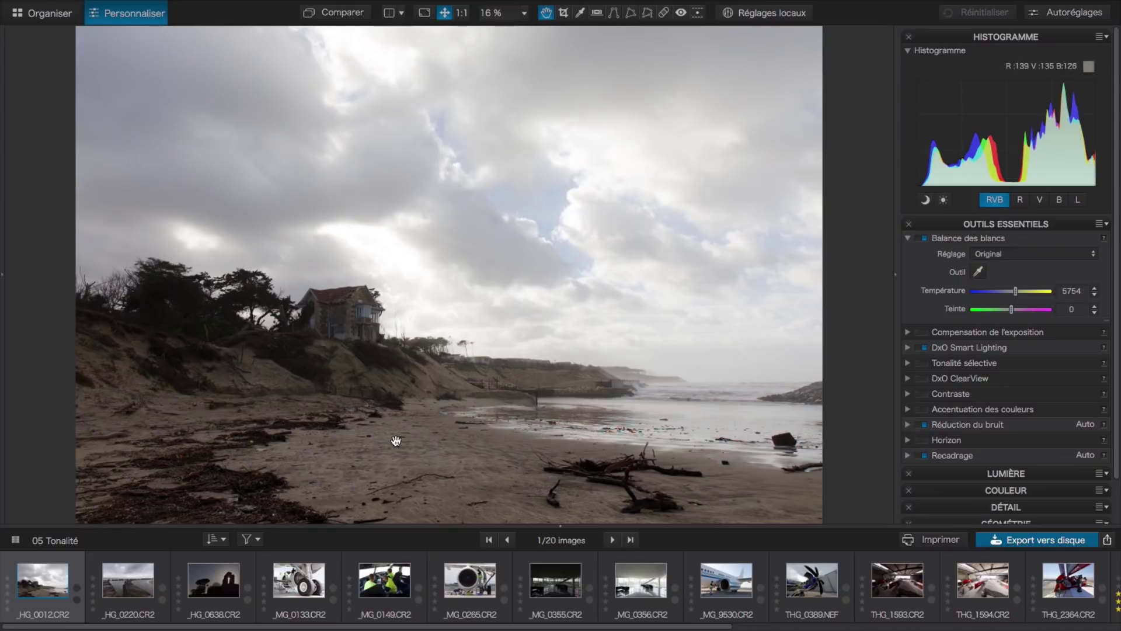
# Display the backlit ruin image _HG_0638.CR2 and compare its automatic corrections with the uncorrected version
pyautogui.moveTo(210, 580); pyautogui.dragTo(420, 334)
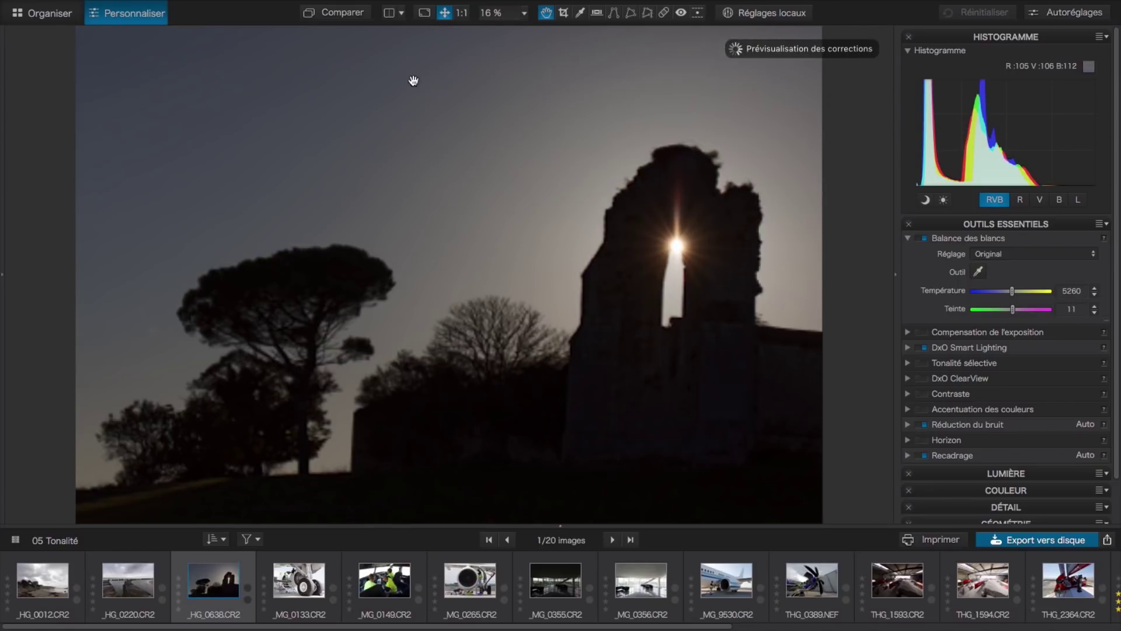
pyautogui.click(338, 16)
pyautogui.click(339, 17)
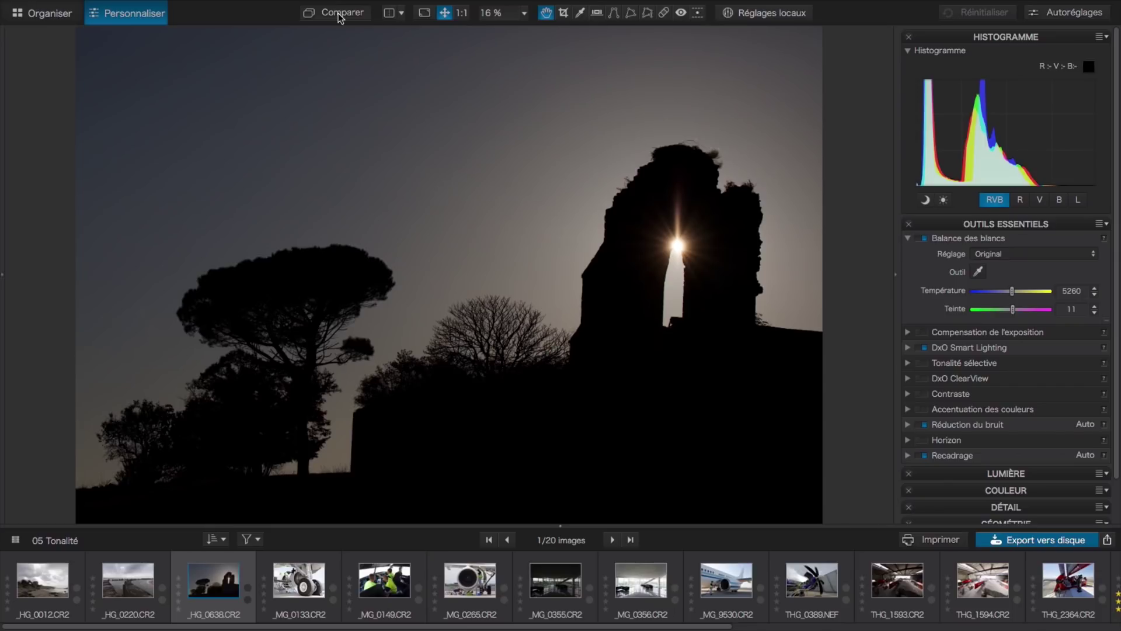
pyautogui.click(338, 17)
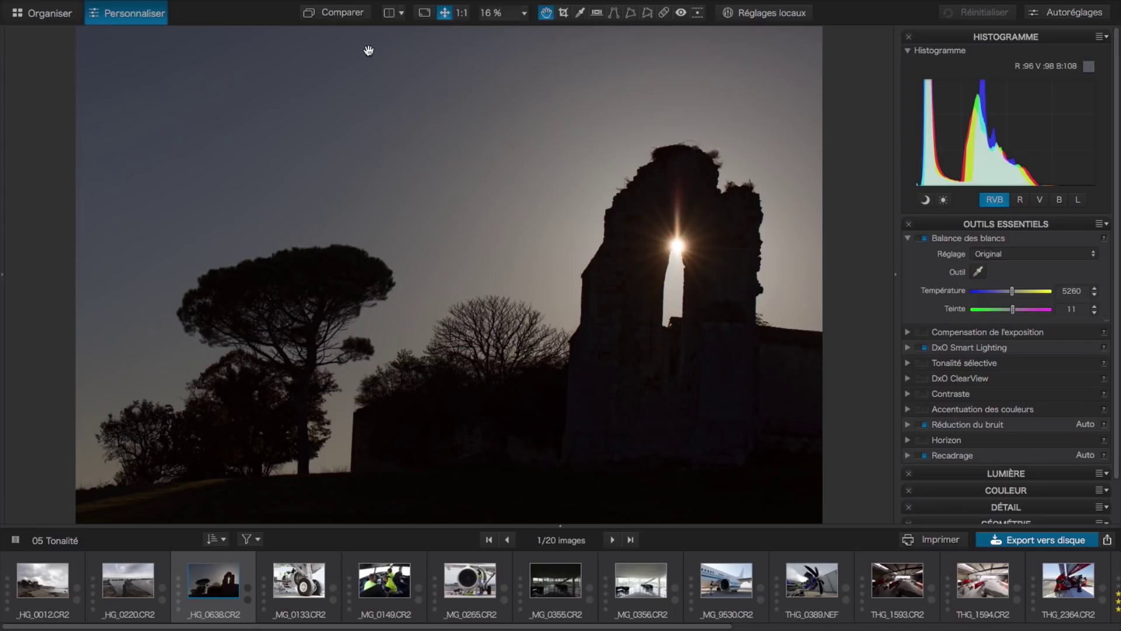
pyautogui.click(341, 13)
# Display the aircraft landing gear image _MG_0133.CR2 and alternate repeatedly between its corrected and uncorrected versions to examine the highlights
pyautogui.click(303, 582)
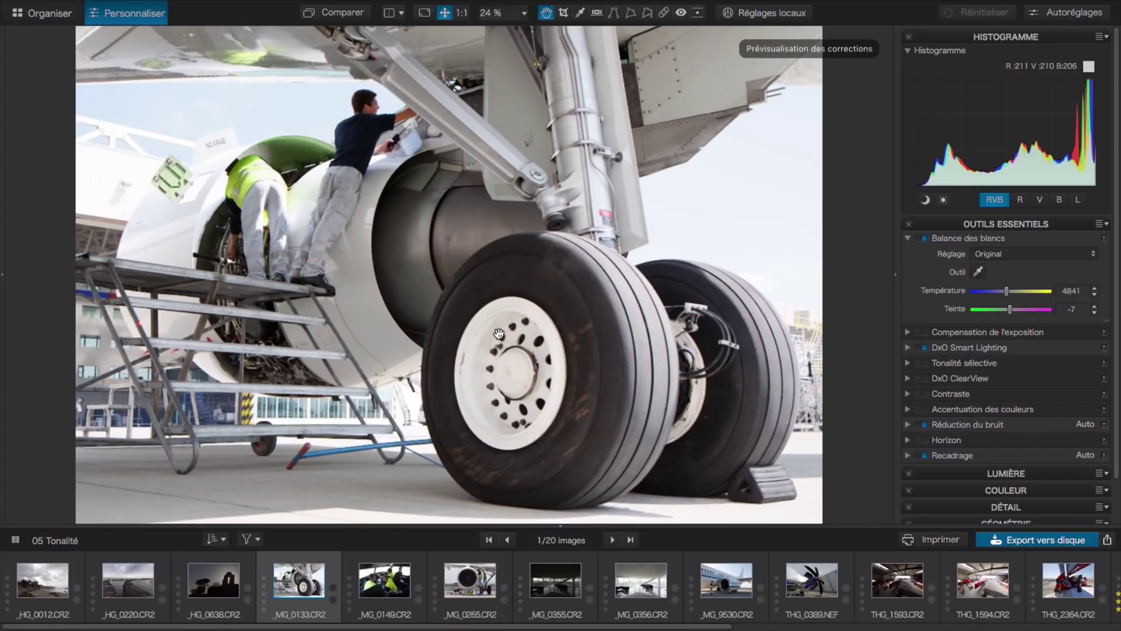
pyautogui.click(348, 14)
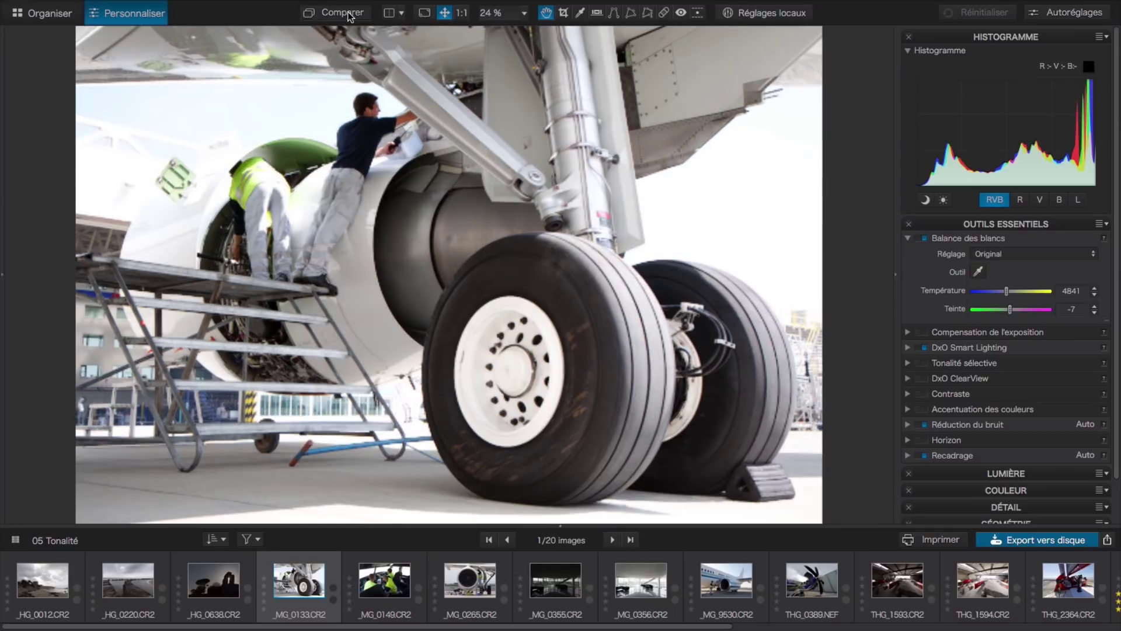
pyautogui.click(348, 14)
pyautogui.click(348, 14)
pyautogui.click(348, 14)
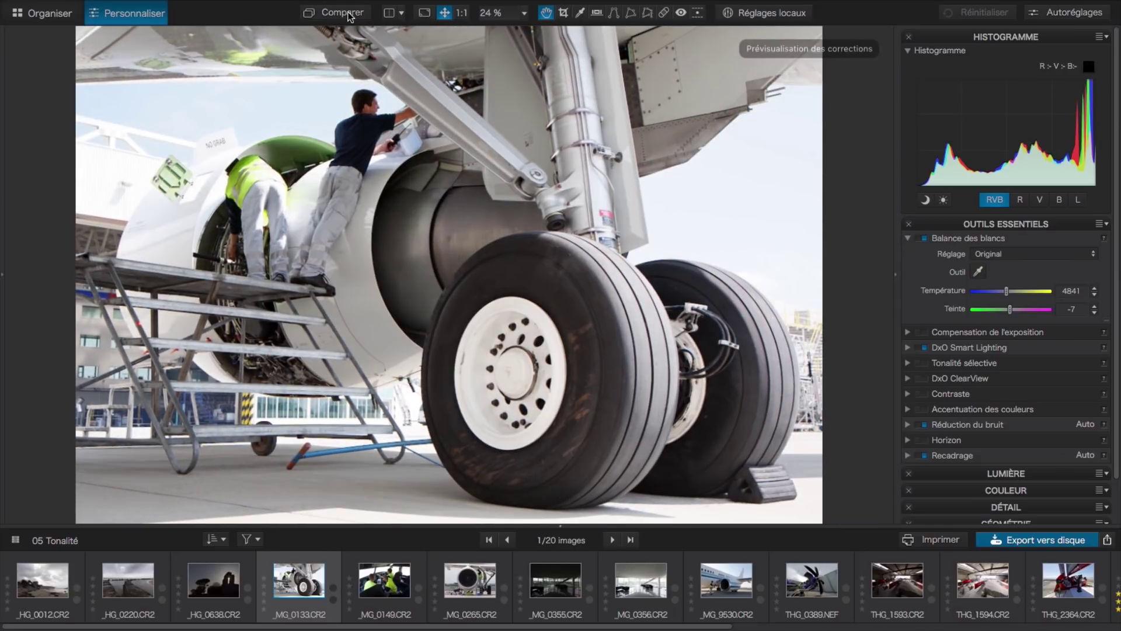
pyautogui.click(348, 14)
pyautogui.click(347, 14)
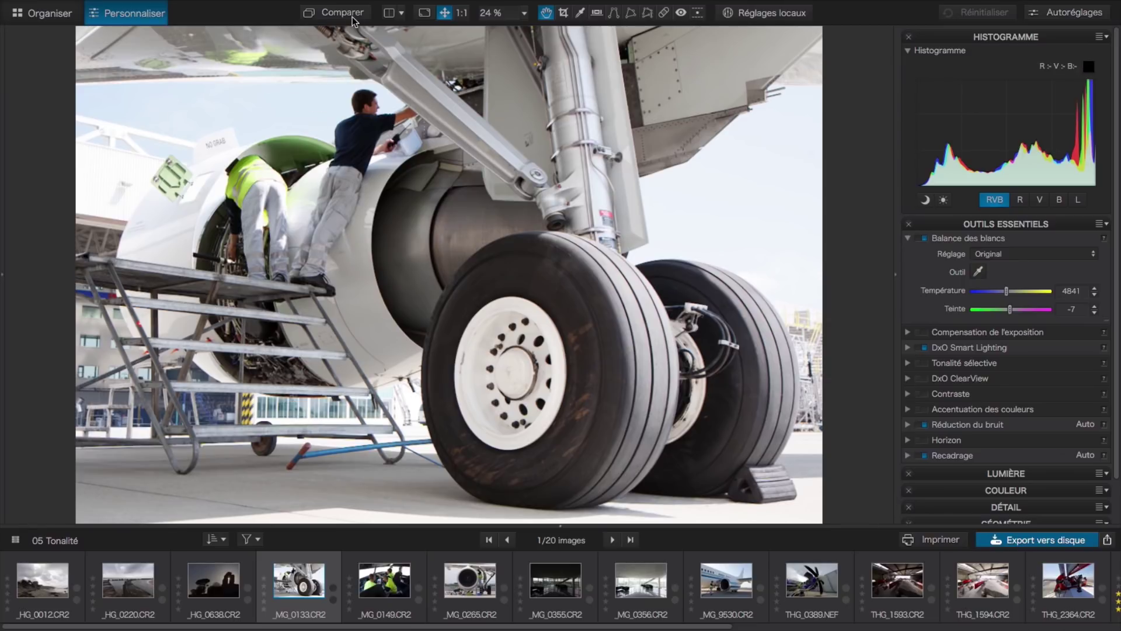
pyautogui.click(349, 14)
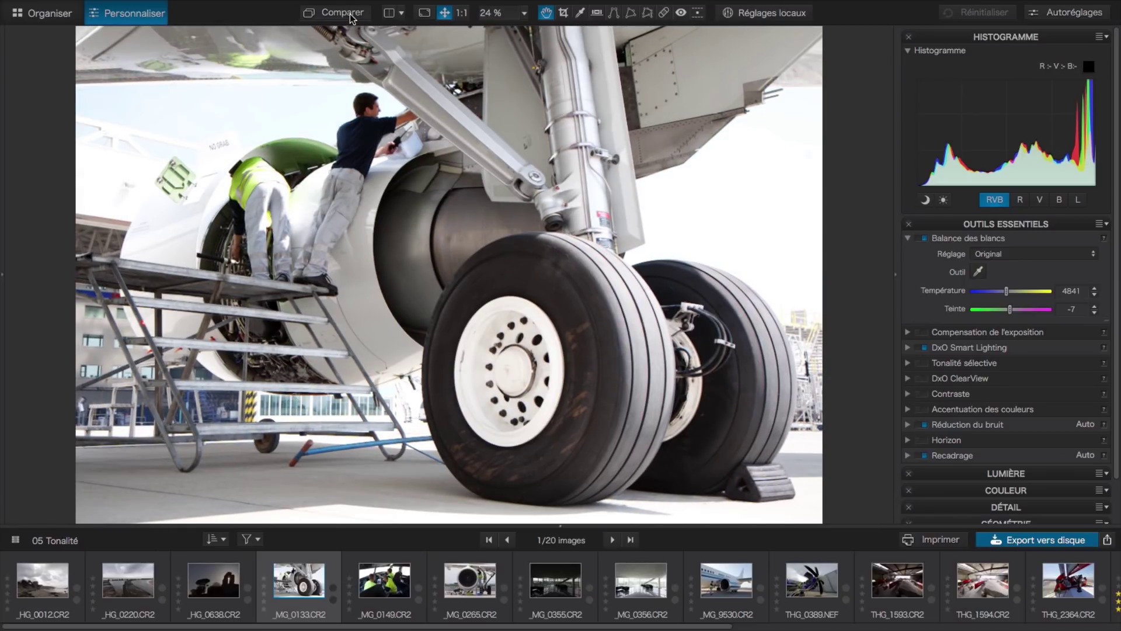
pyautogui.click(349, 12)
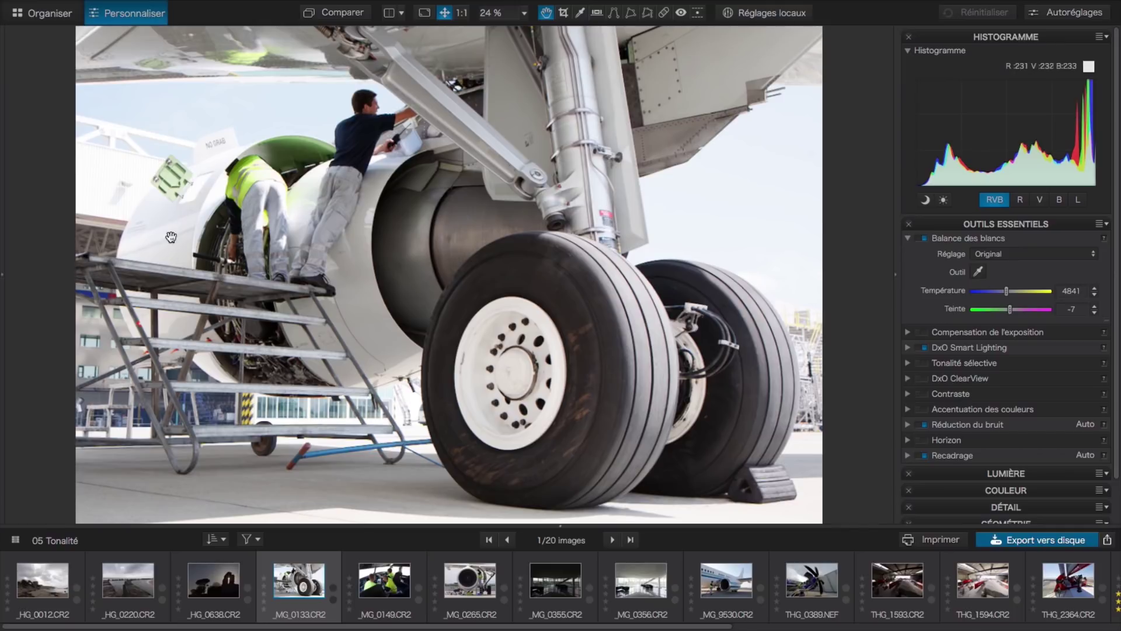
pyautogui.click(350, 18)
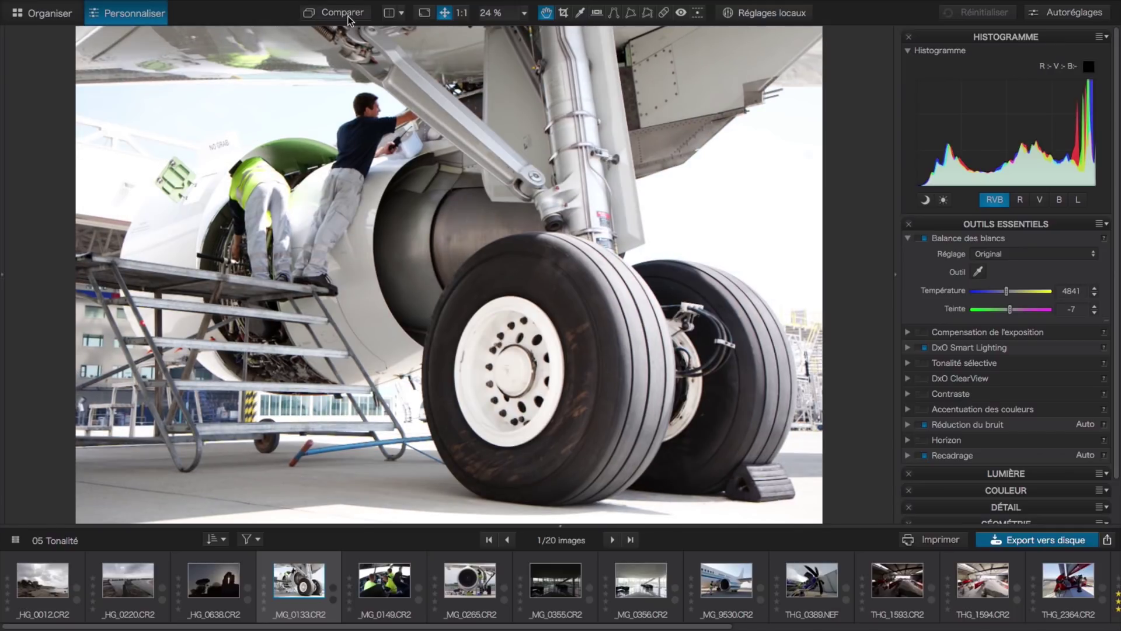
pyautogui.click(349, 17)
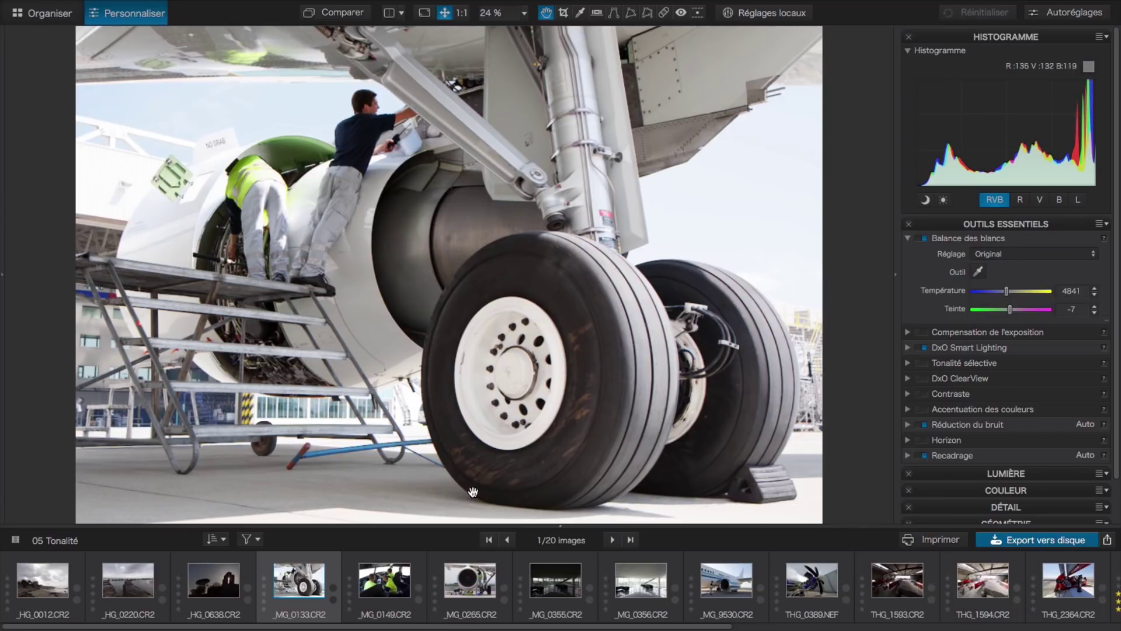
# Display the sailing ship image THG_5810.CR2 and compare its corrected shadows with the uncorrected version
pyautogui.scroll(-7, 695, 576)
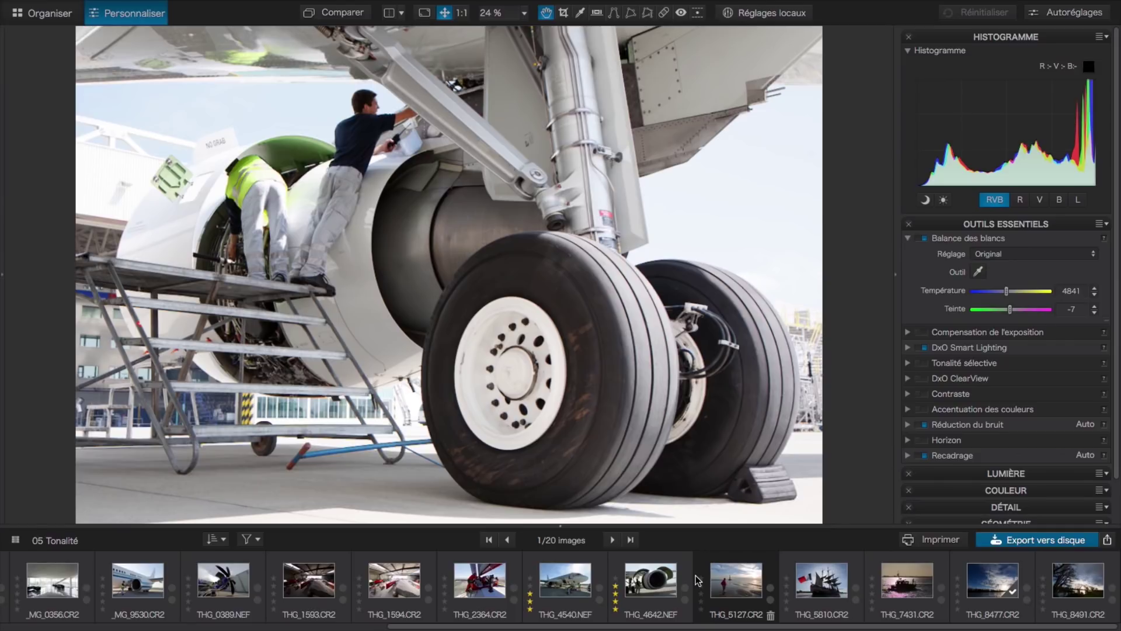
pyautogui.click(827, 585)
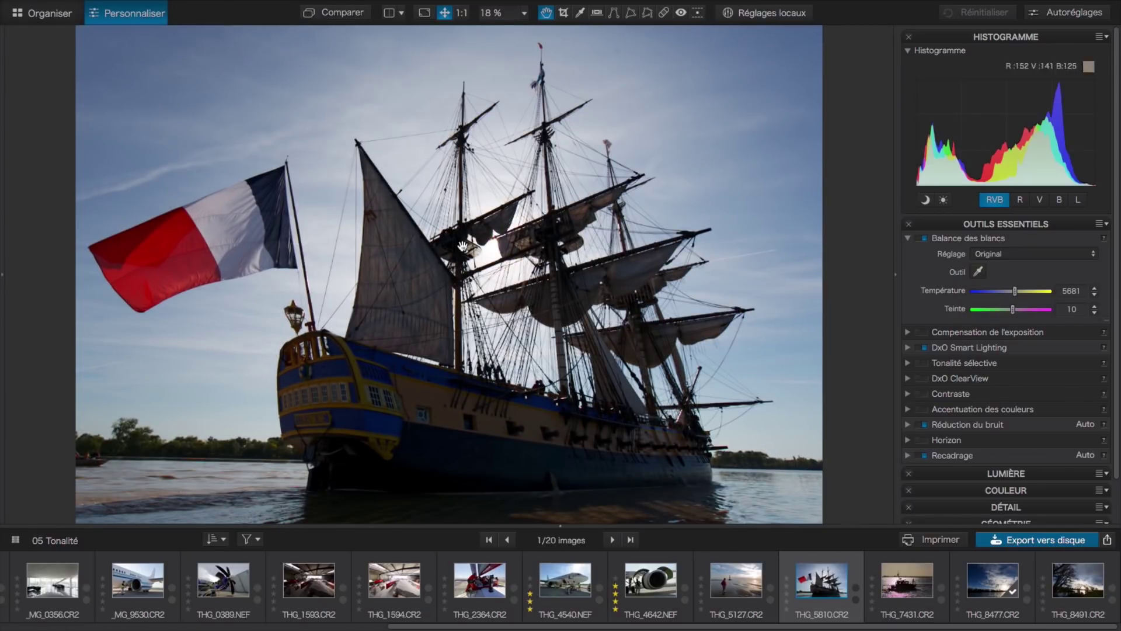
pyautogui.click(341, 16)
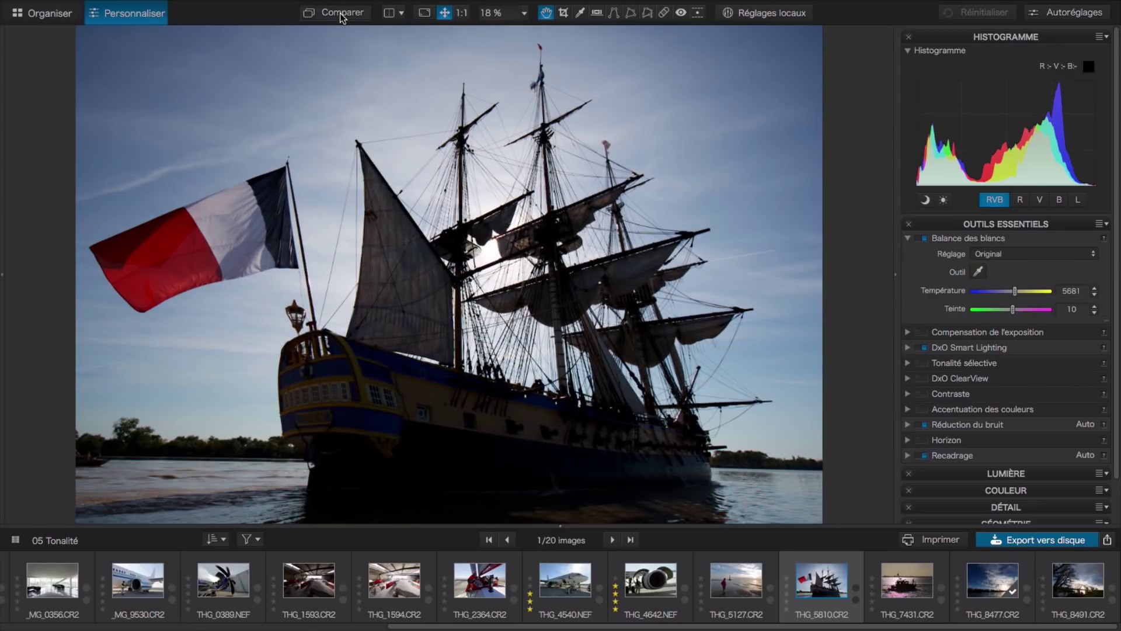
pyautogui.click(342, 17)
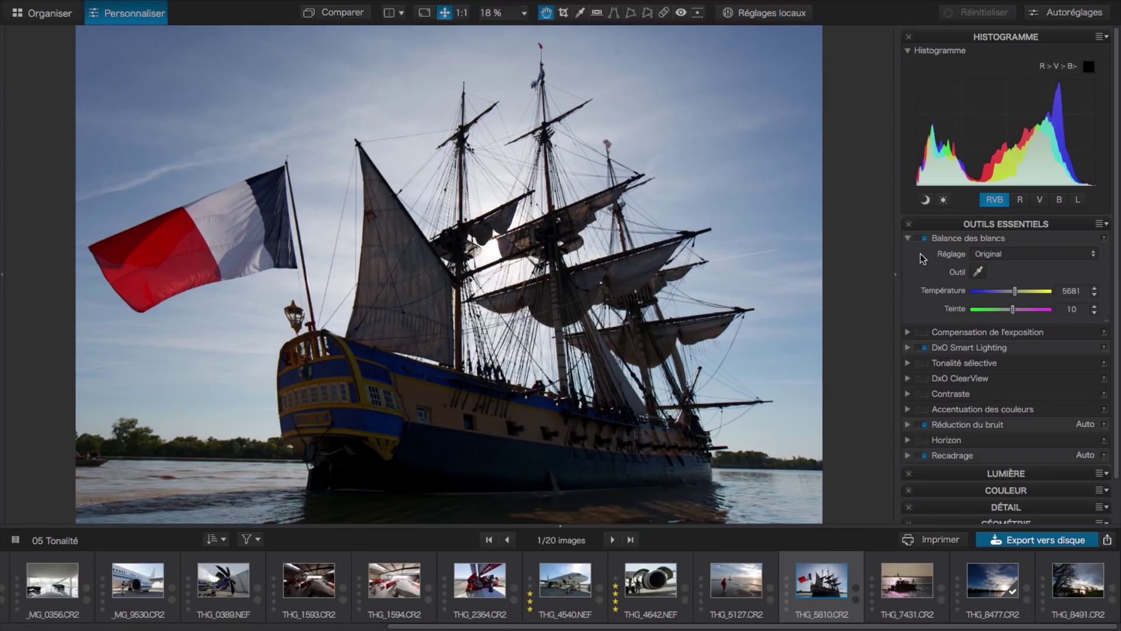
# Strengthen DxO Smart Lighting on the sailing ship image through the Moyen and Fort modes, ending with a custom intensity of 67
pyautogui.click(906, 238)
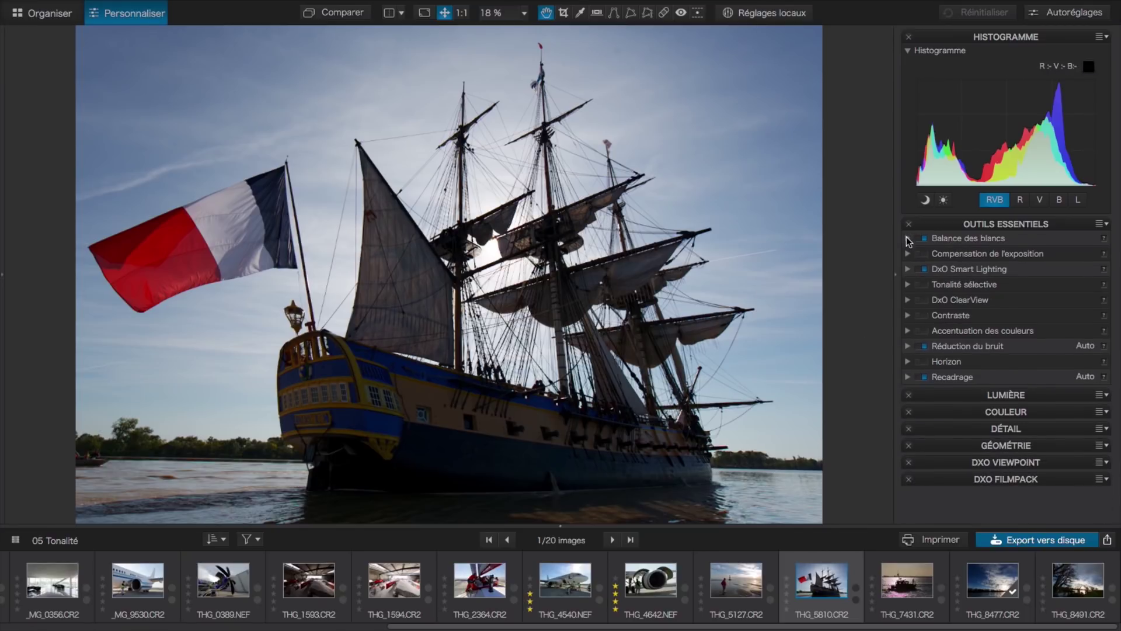
pyautogui.click(908, 270)
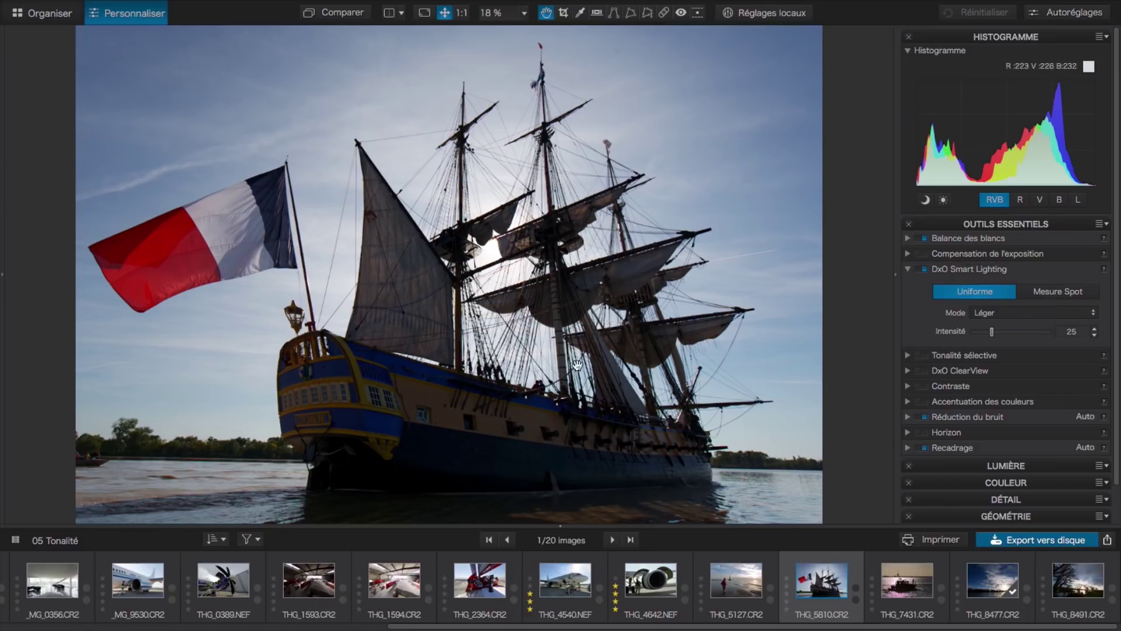
pyautogui.click(1095, 315)
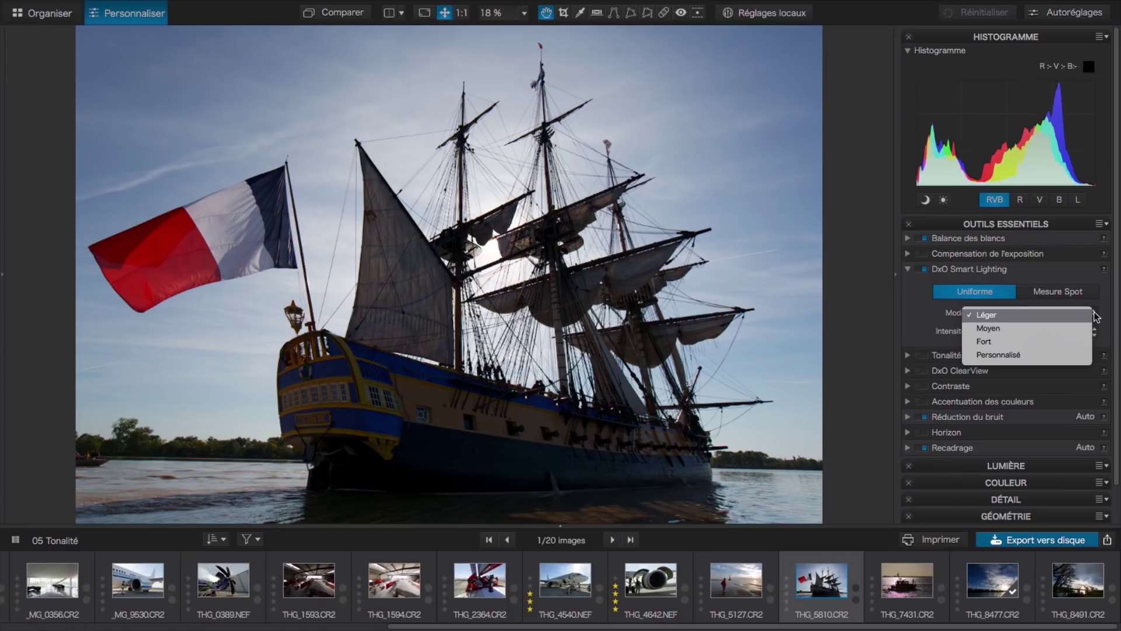
pyautogui.click(1071, 331)
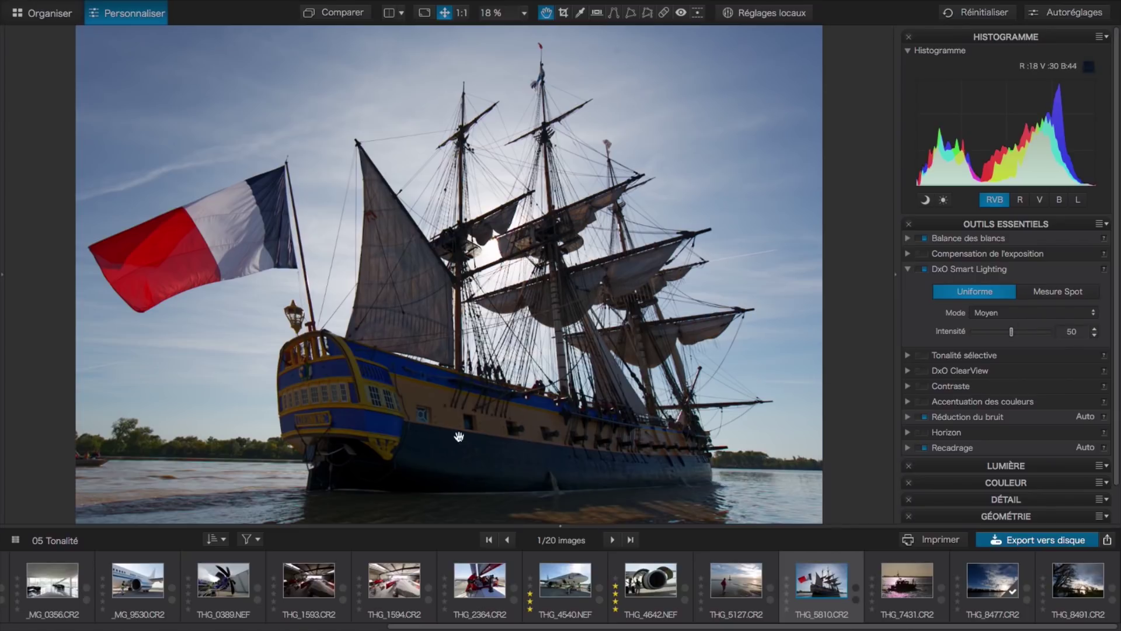
pyautogui.click(1075, 313)
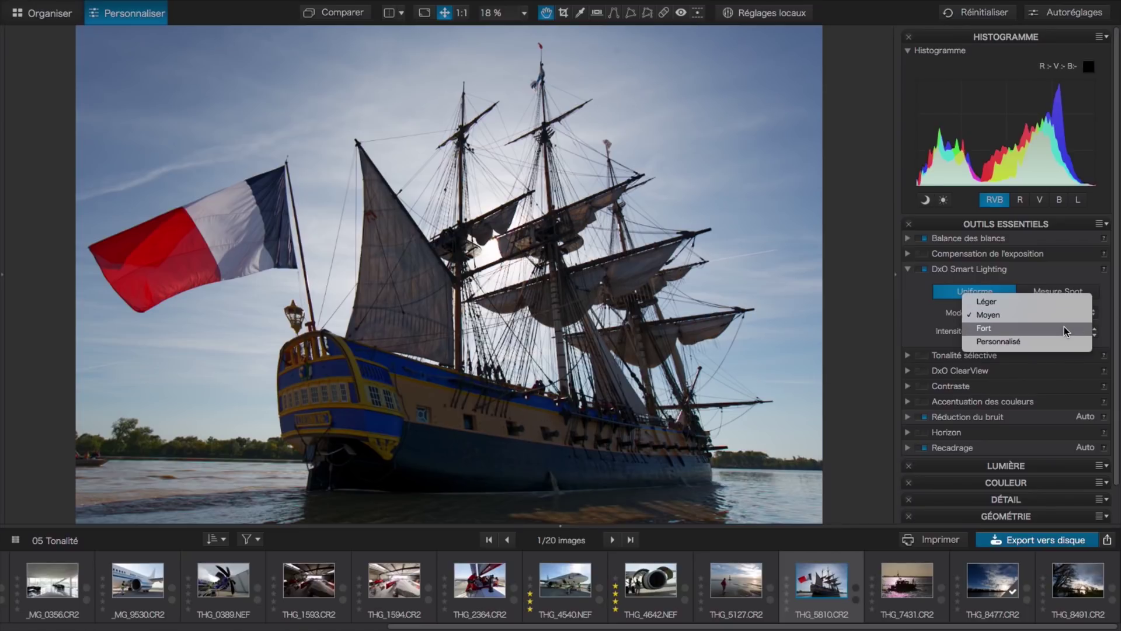
pyautogui.click(1064, 326)
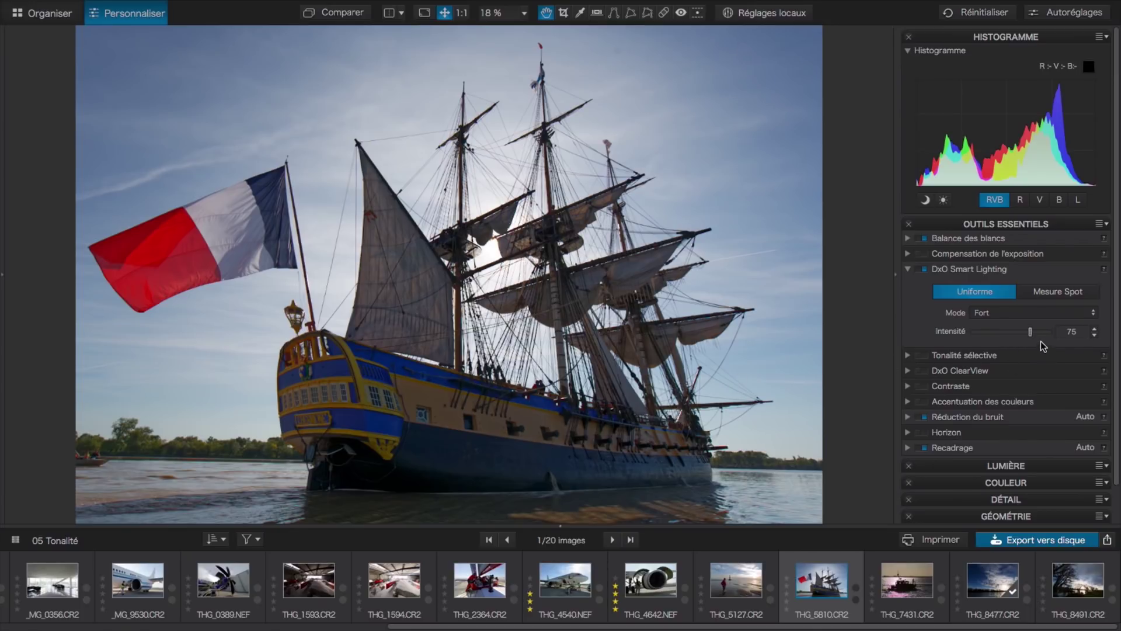
pyautogui.moveTo(1030, 333)
pyautogui.mouseDown()
pyautogui.moveTo(1015, 334)
pyautogui.moveTo(1027, 337)
pyautogui.mouseUp()
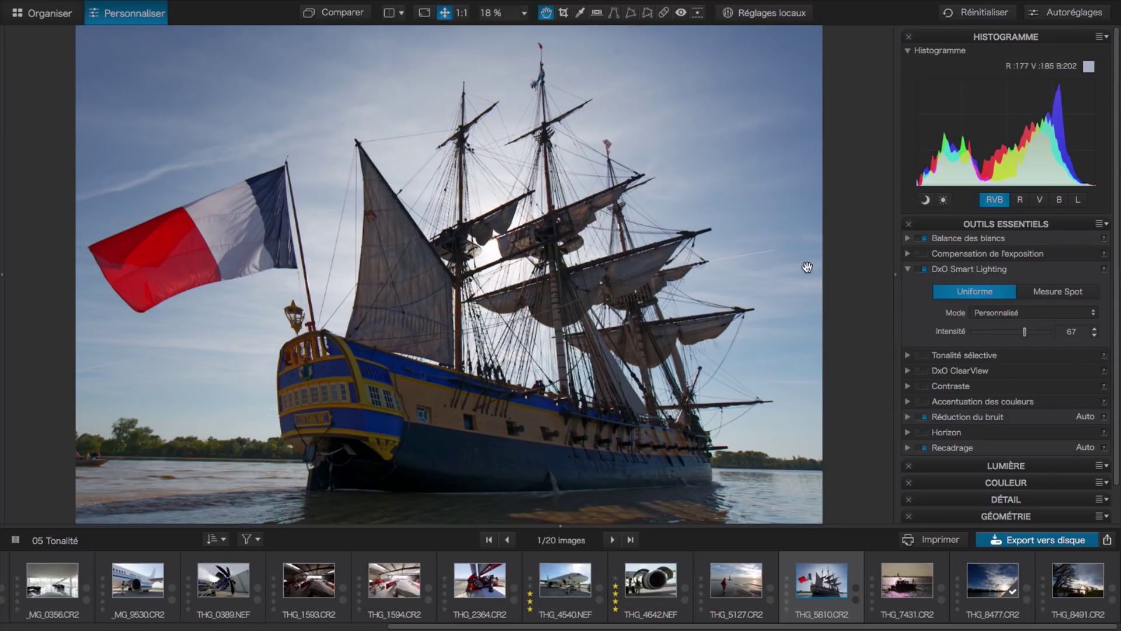
pyautogui.click(909, 269)
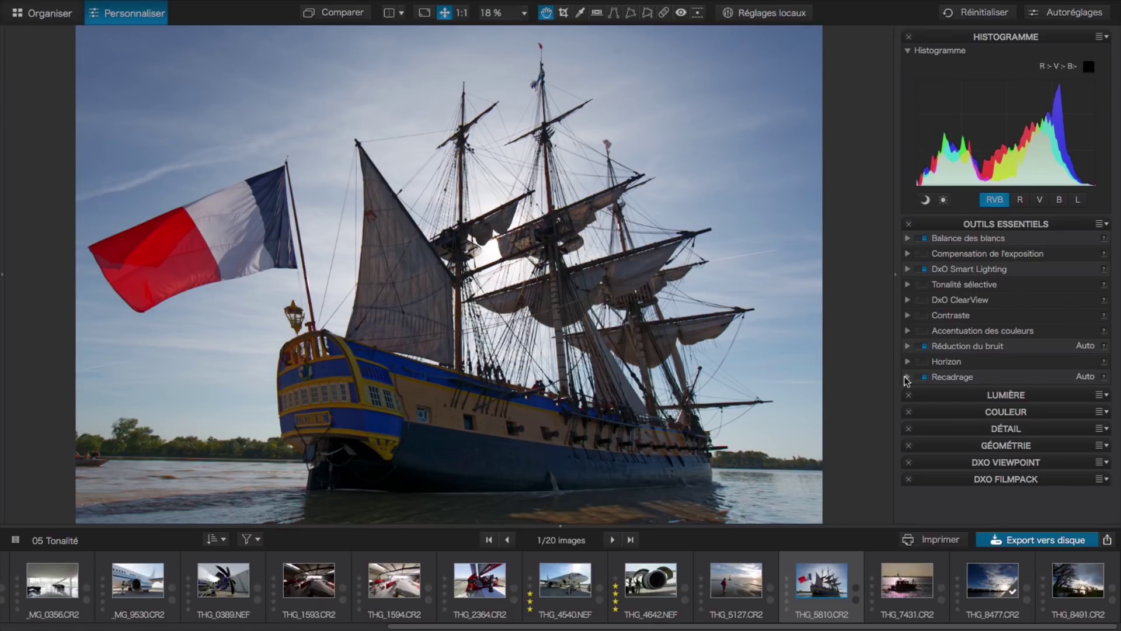
# Set the ship image's selective tonality to -50 for highlights, 11 for midtones, 19 for shadows and -29 for blacks
pyautogui.click(908, 285)
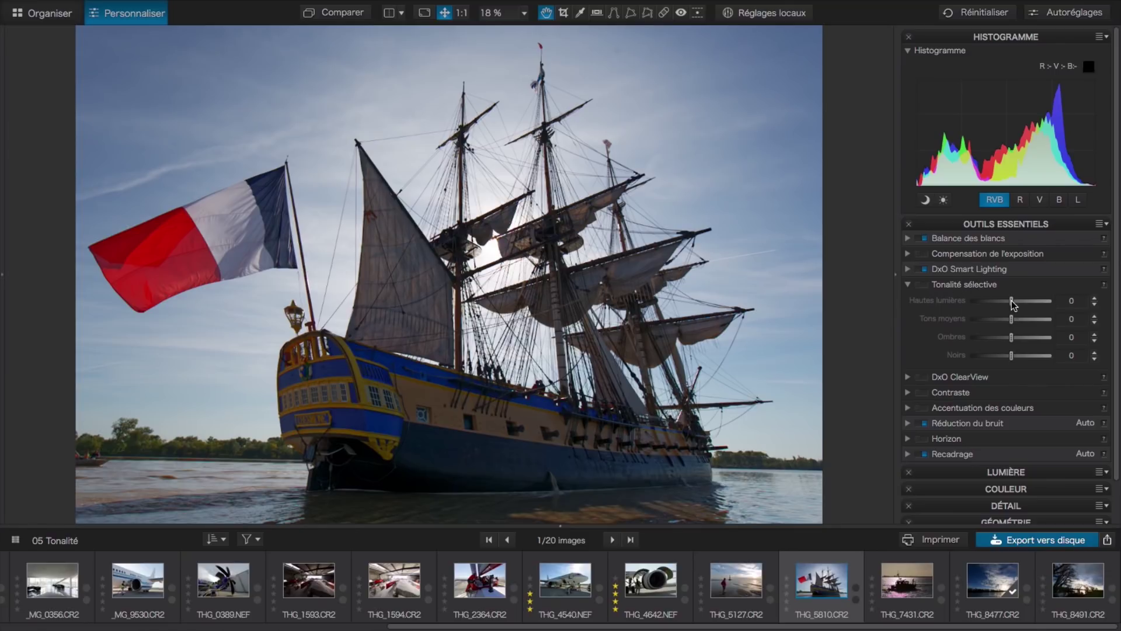
pyautogui.moveTo(1011, 301); pyautogui.dragTo(994, 304)
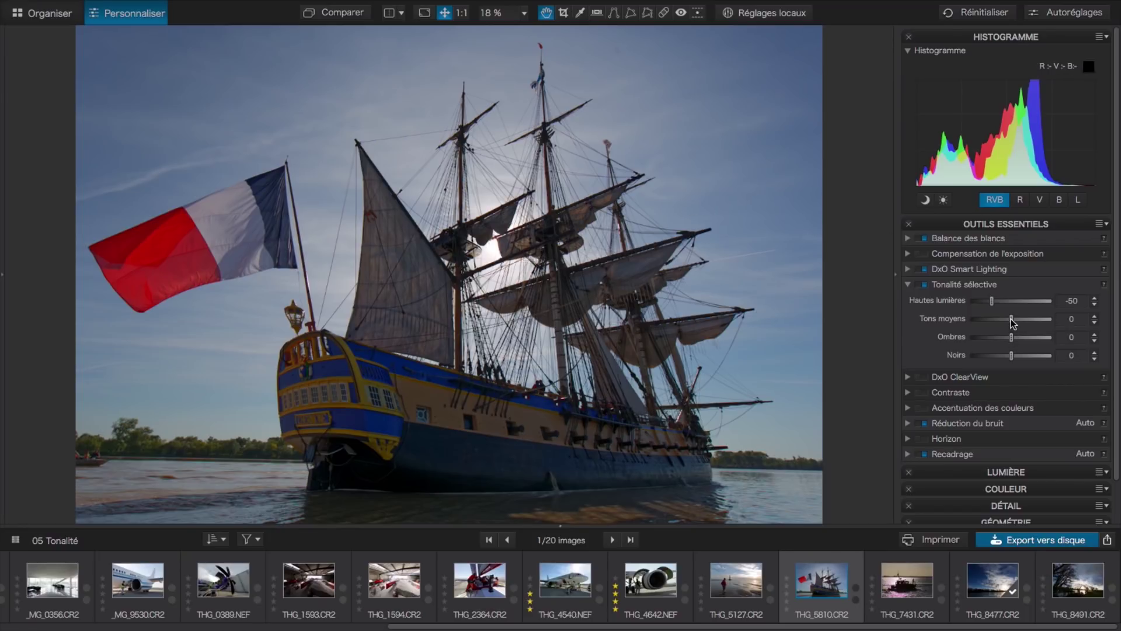
pyautogui.moveTo(1011, 321)
pyautogui.mouseDown()
pyautogui.moveTo(1026, 323)
pyautogui.moveTo(1006, 327)
pyautogui.moveTo(1019, 338)
pyautogui.mouseUp()
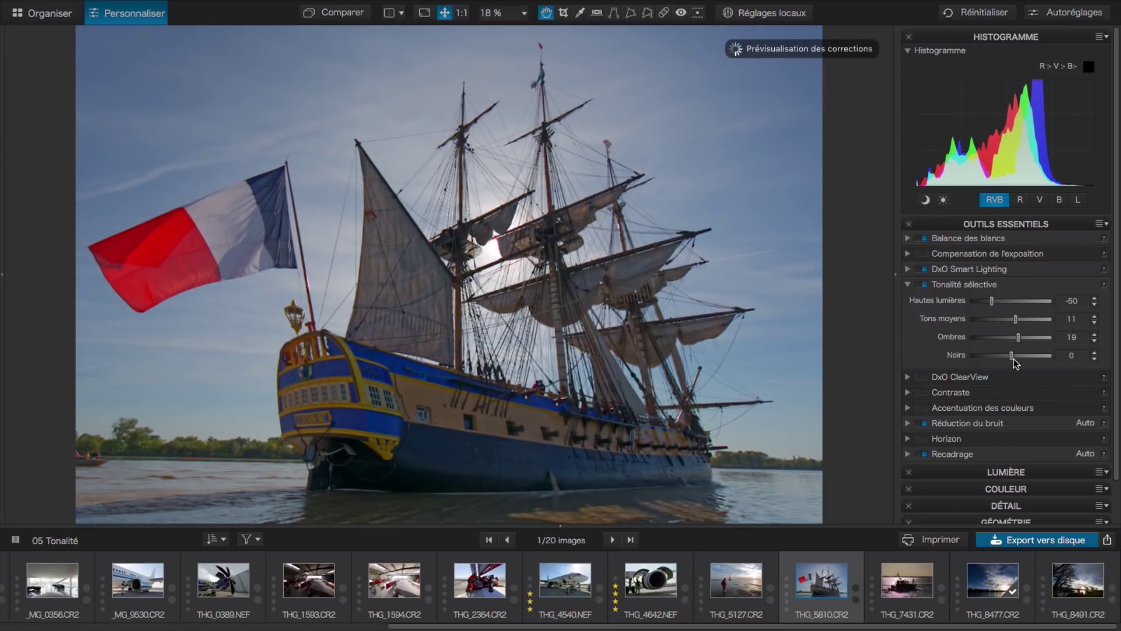
pyautogui.moveTo(1012, 358); pyautogui.dragTo(1001, 359)
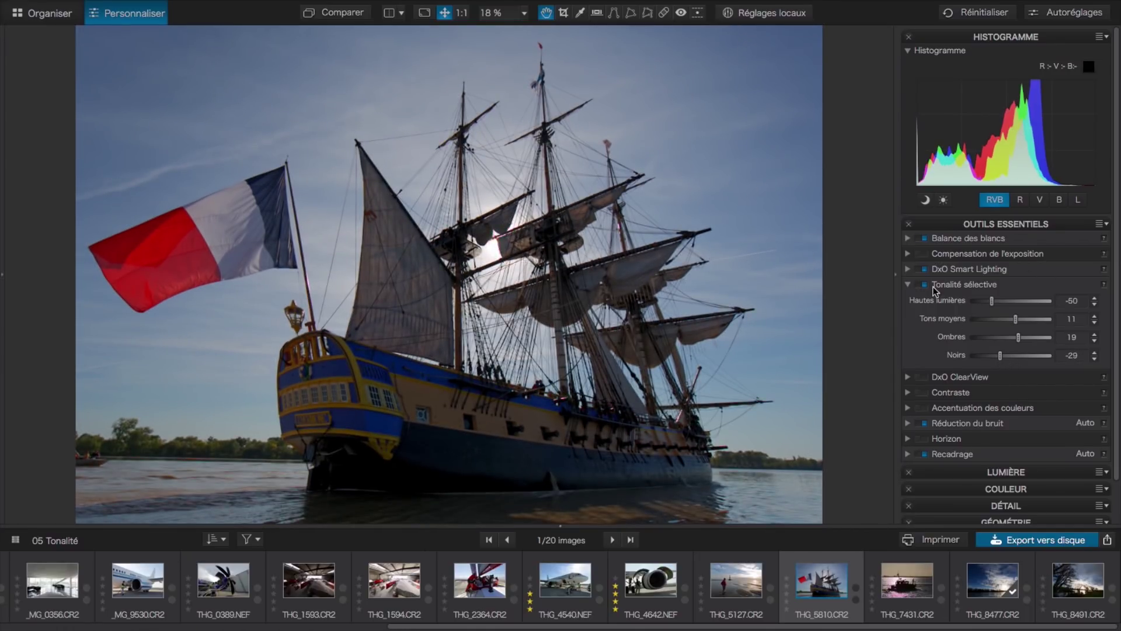
# Enable exposure compensation with manual correction on the ship image and vary the exposure between about -0.58 and 0.26
pyautogui.click(908, 254)
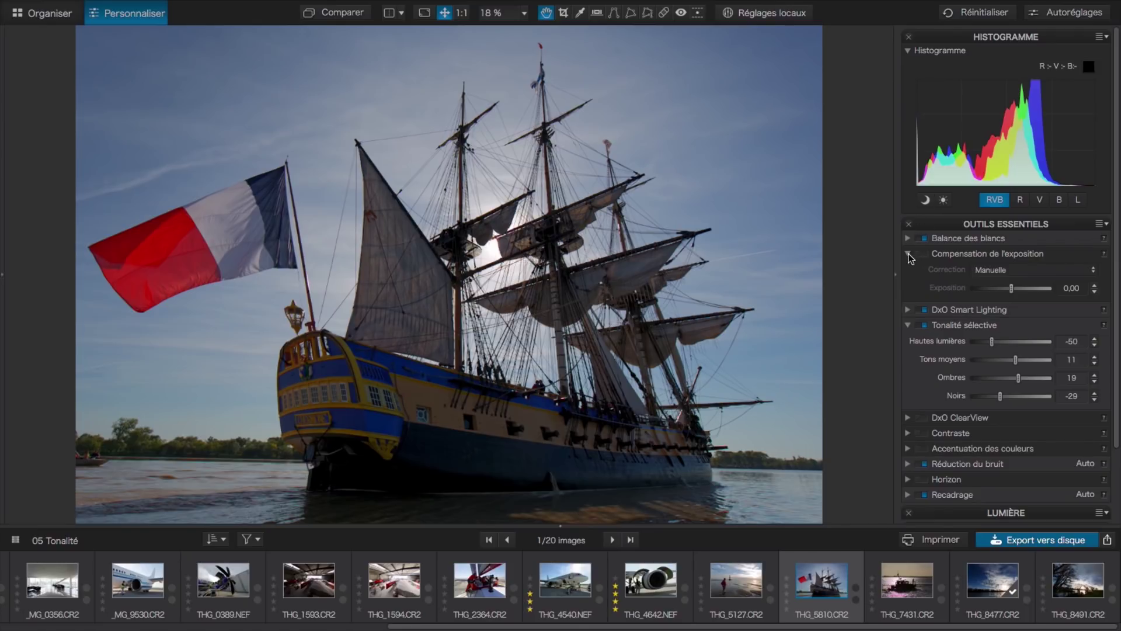
pyautogui.click(923, 253)
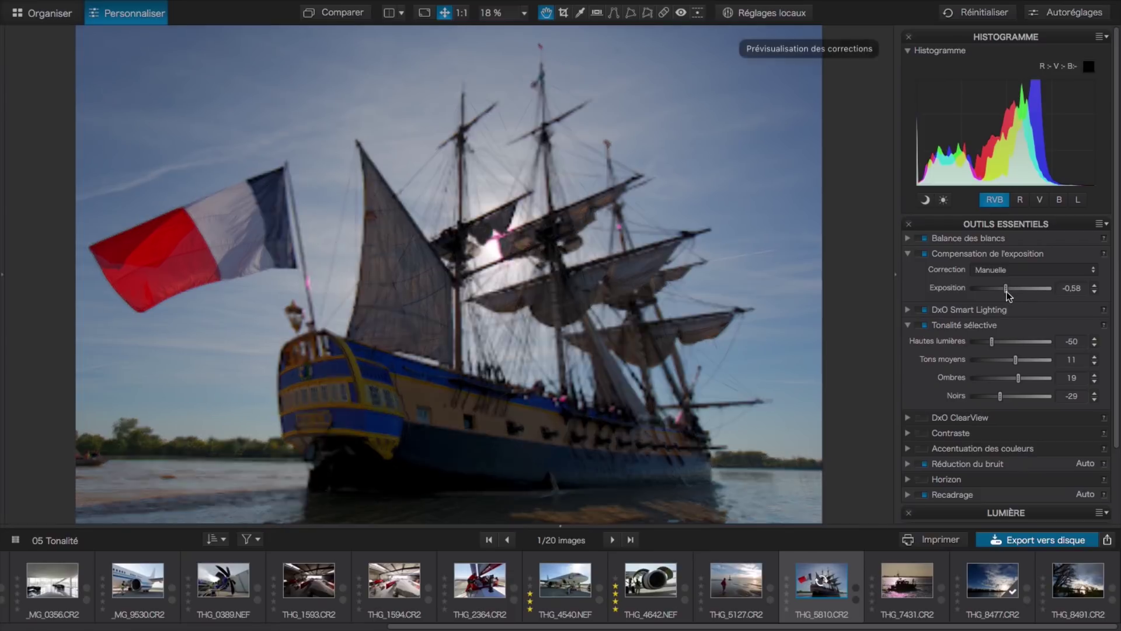
pyautogui.moveTo(1012, 288); pyautogui.dragTo(1010, 290)
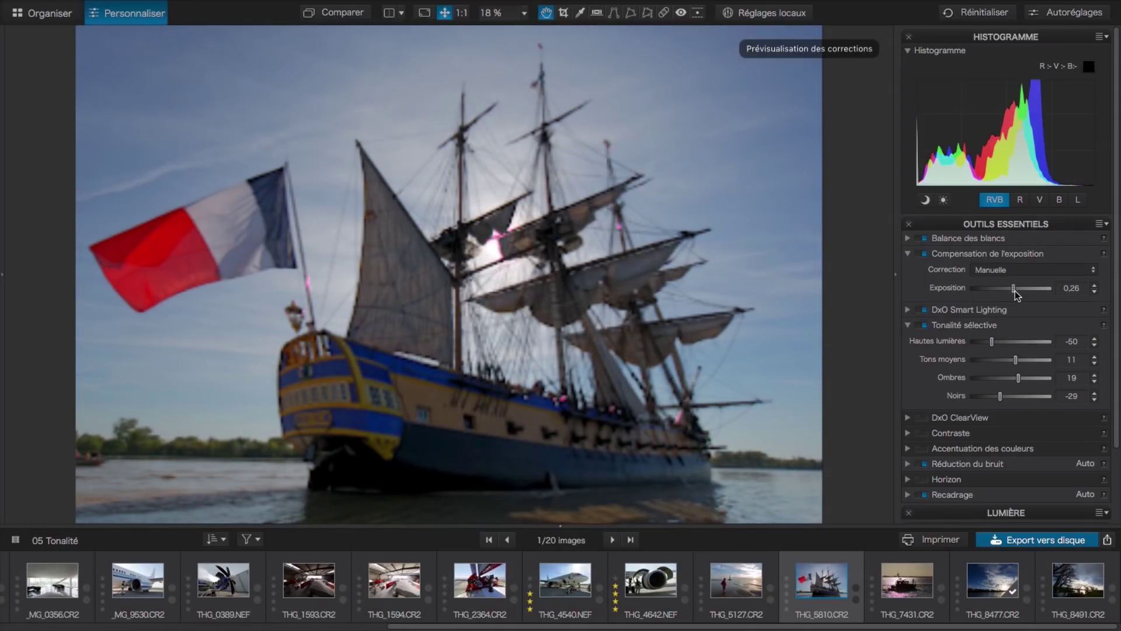
# Turn off exposure compensation on the ship photo and reset all its corrections
pyautogui.click(924, 253)
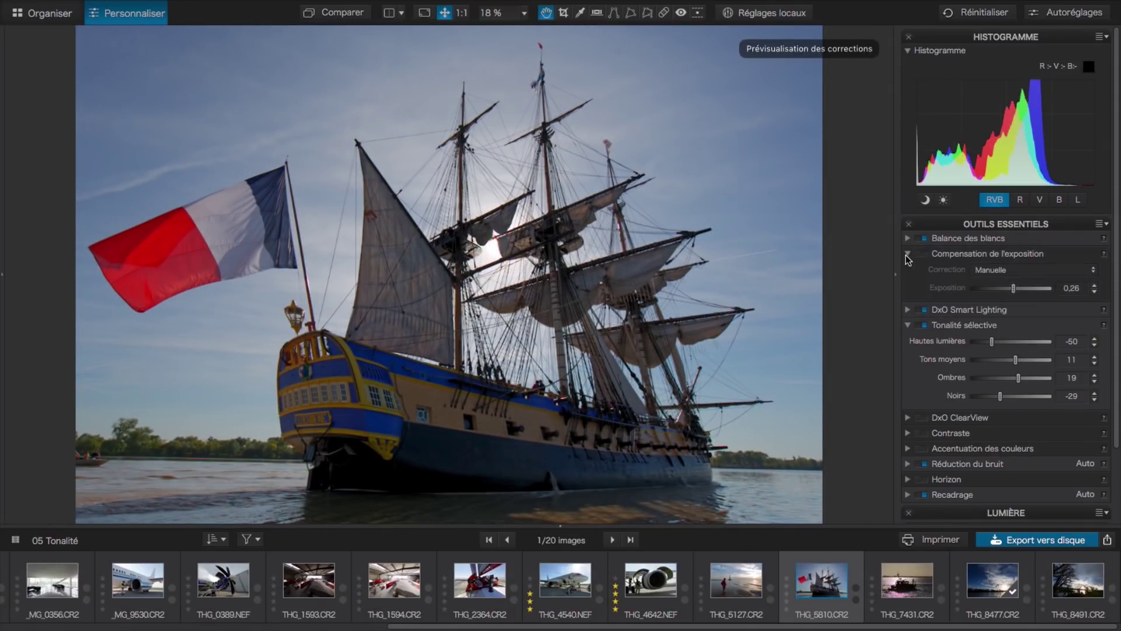
pyautogui.click(907, 254)
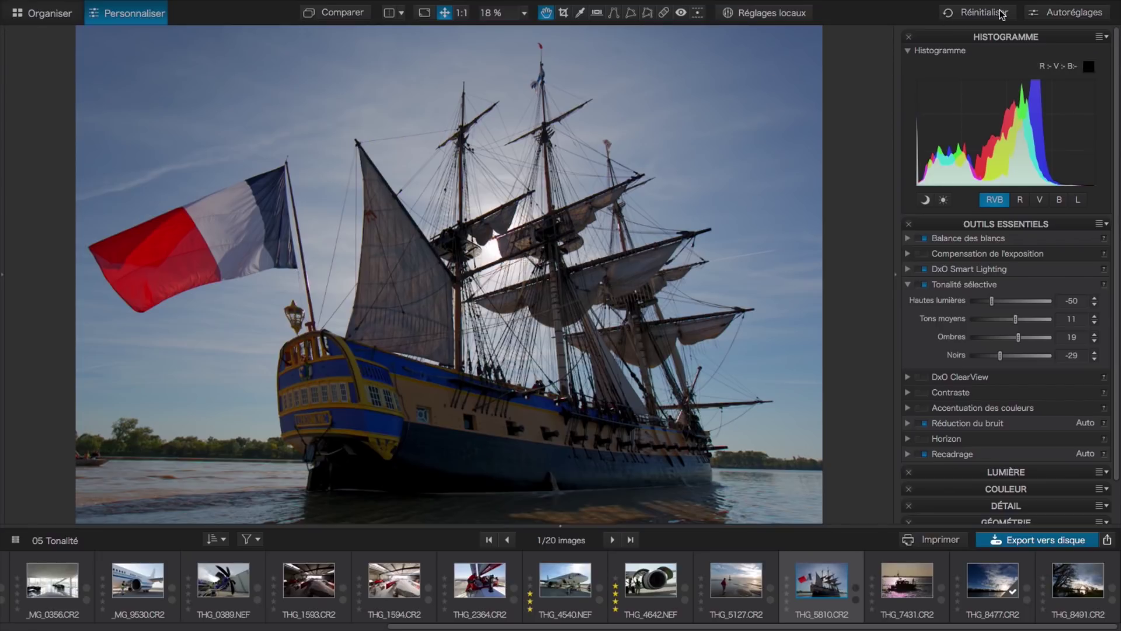
pyautogui.click(963, 12)
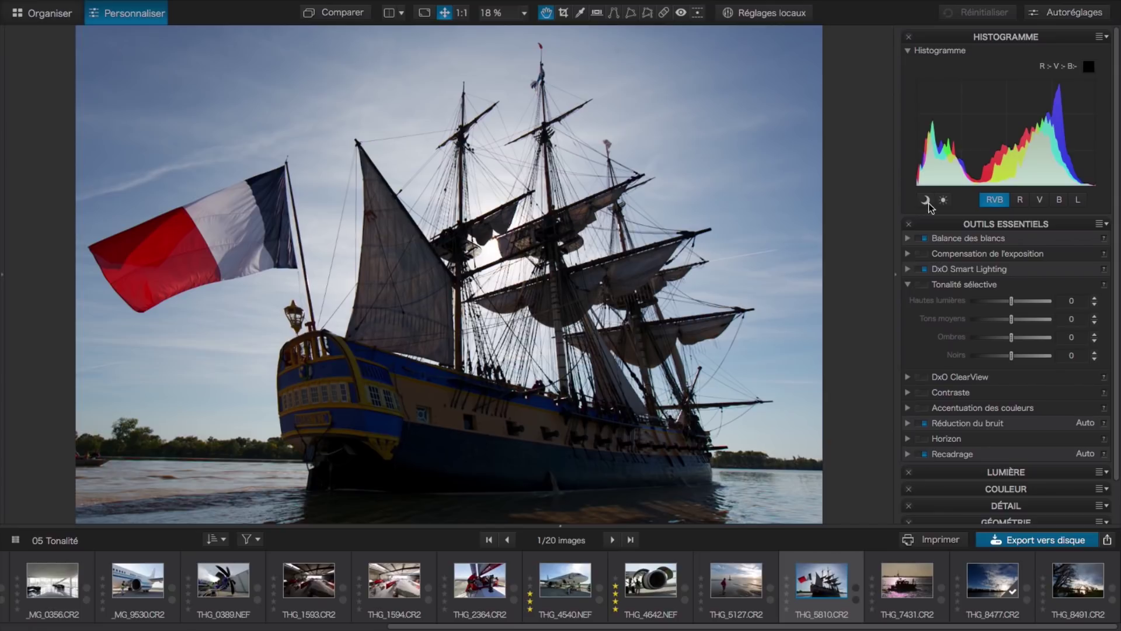
# Show the clipped highlights and clipped shadows on the photo
pyautogui.click(943, 200)
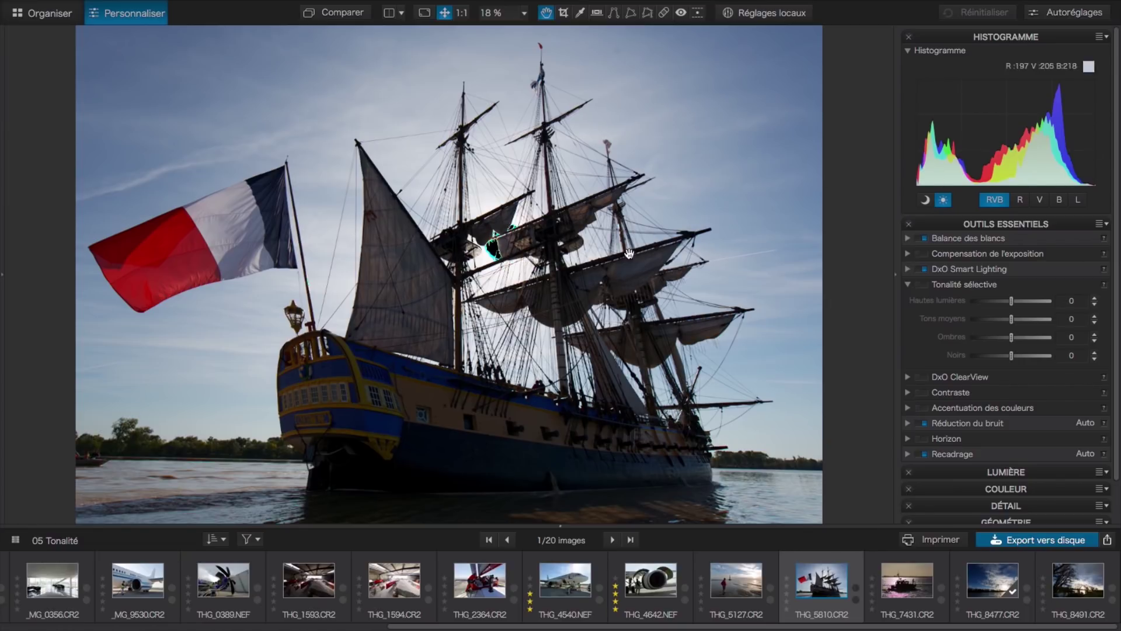
pyautogui.click(925, 201)
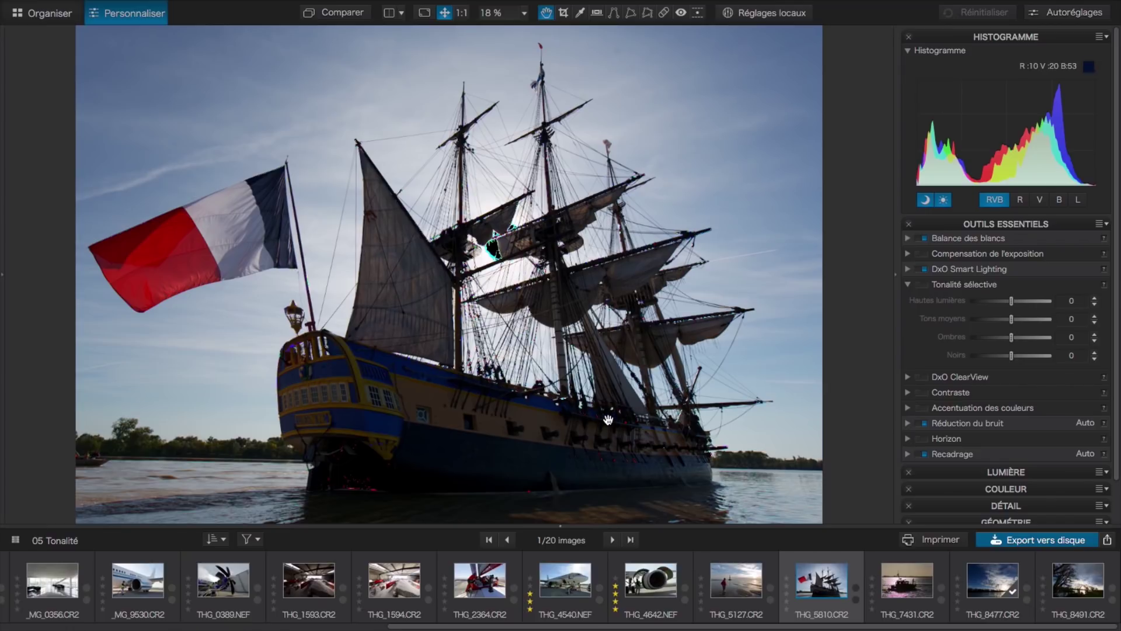
# On THG_5127.CR2, turn off exposure compensation and set the uniform DxO Smart Lighting mode to Moyen
pyautogui.click(738, 604)
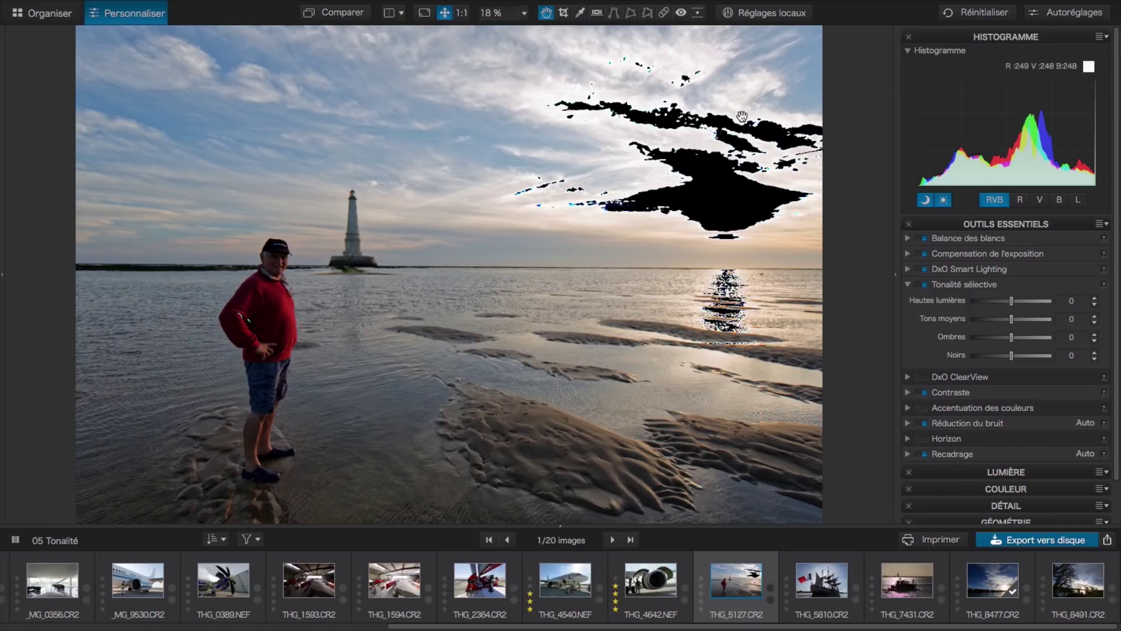
pyautogui.click(907, 268)
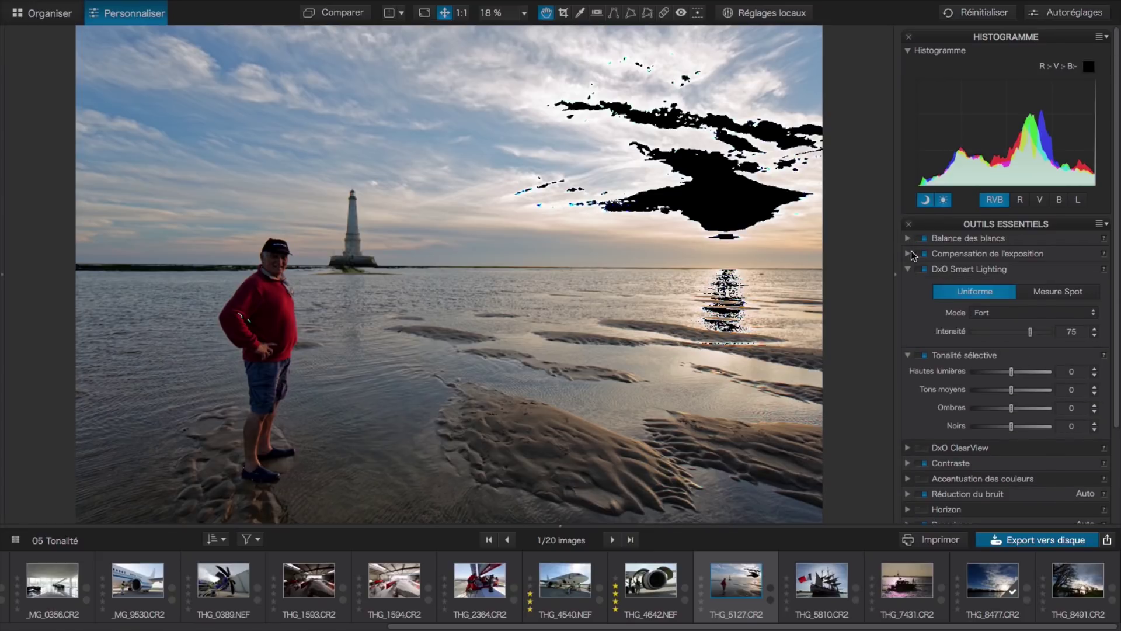
pyautogui.click(917, 254)
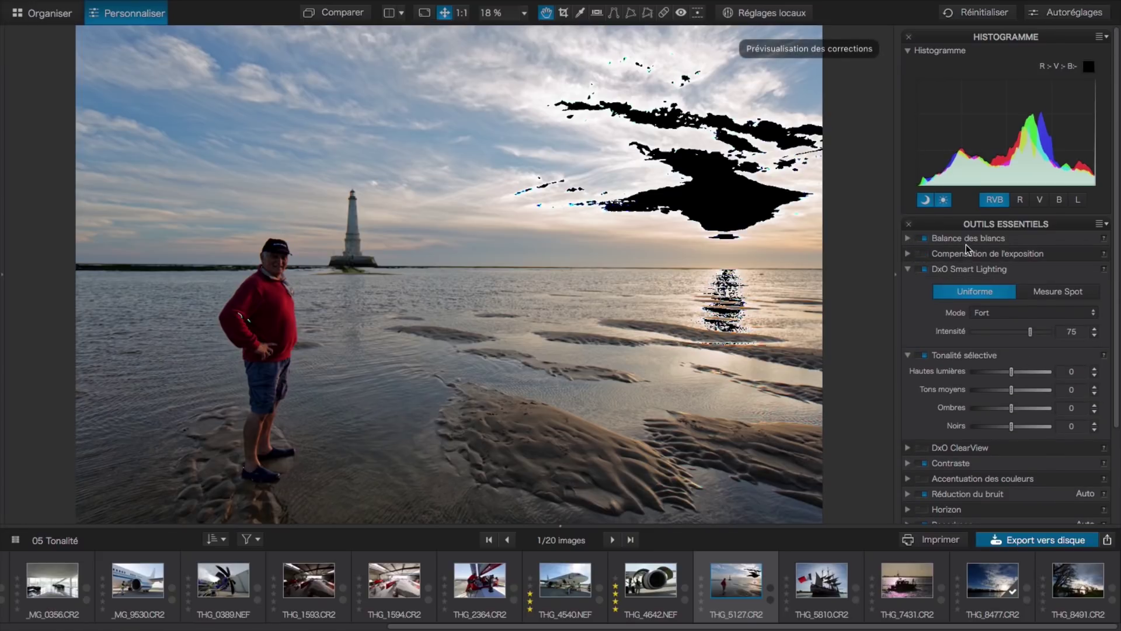
pyautogui.click(1084, 313)
pyautogui.click(1035, 289)
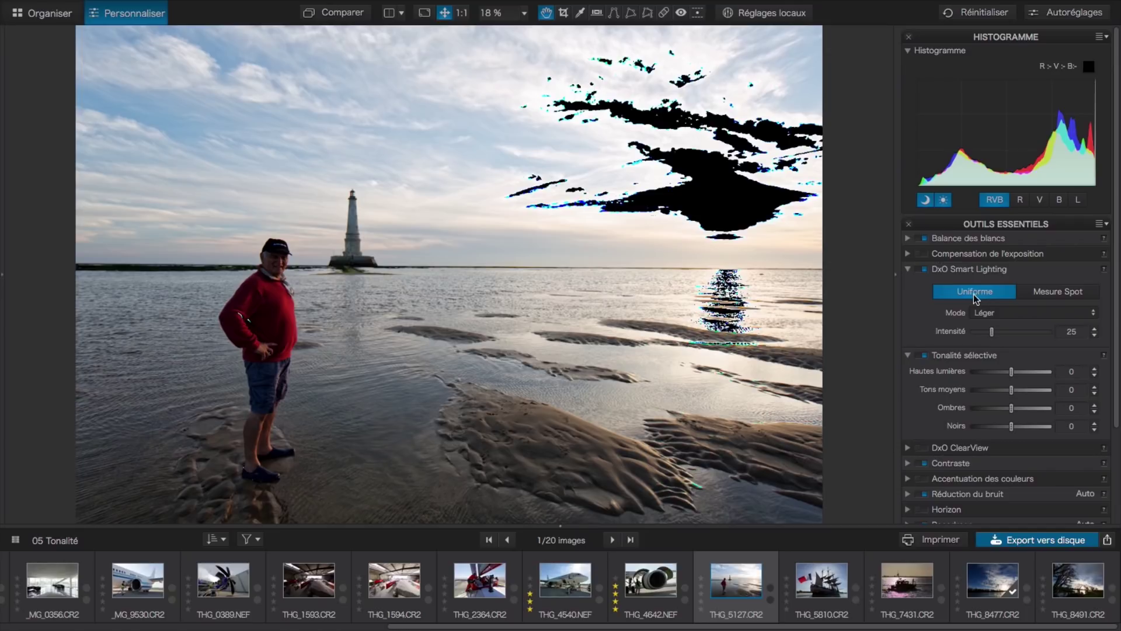
pyautogui.click(1050, 314)
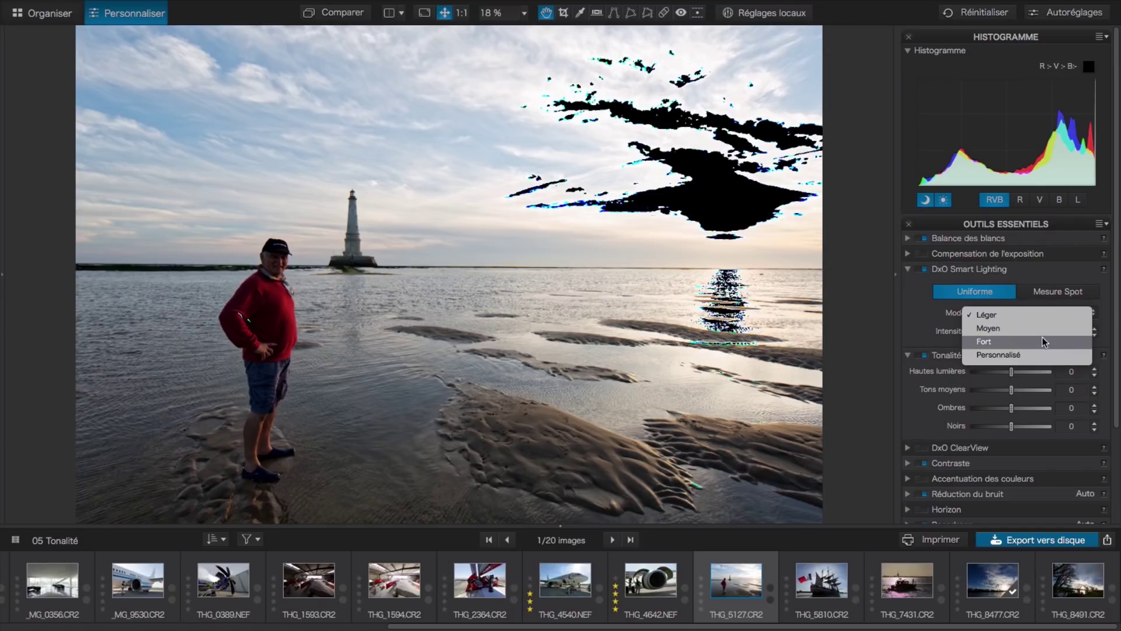
pyautogui.click(1040, 331)
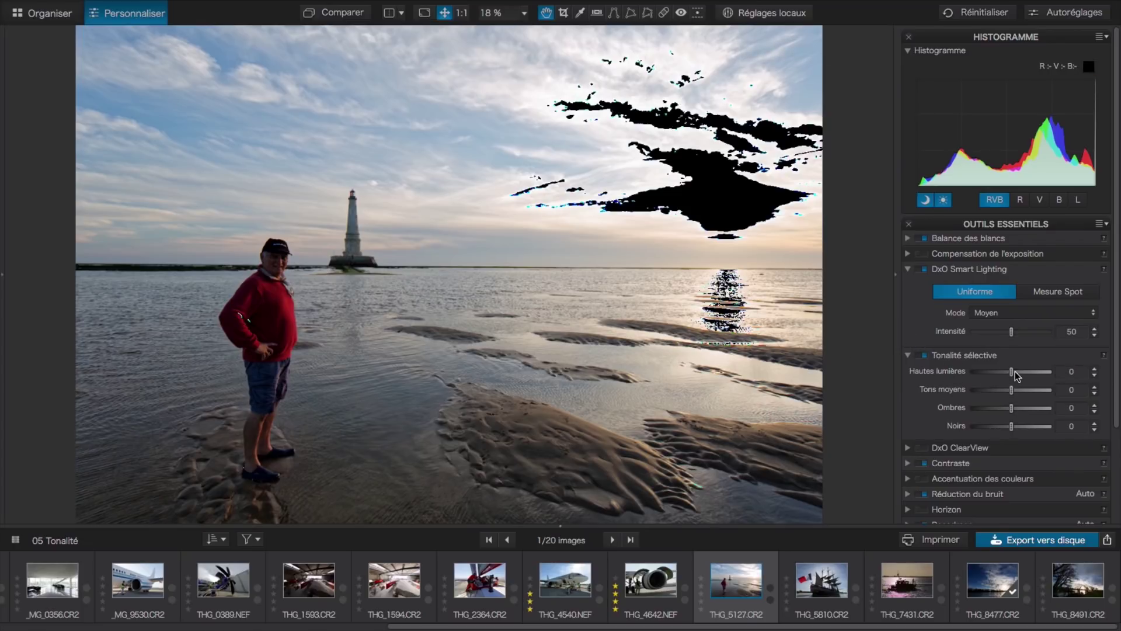
# Try lowering the highlights in Tonalité sélective to -76, and reset them to 0
pyautogui.moveTo(1011, 371); pyautogui.dragTo(995, 371)
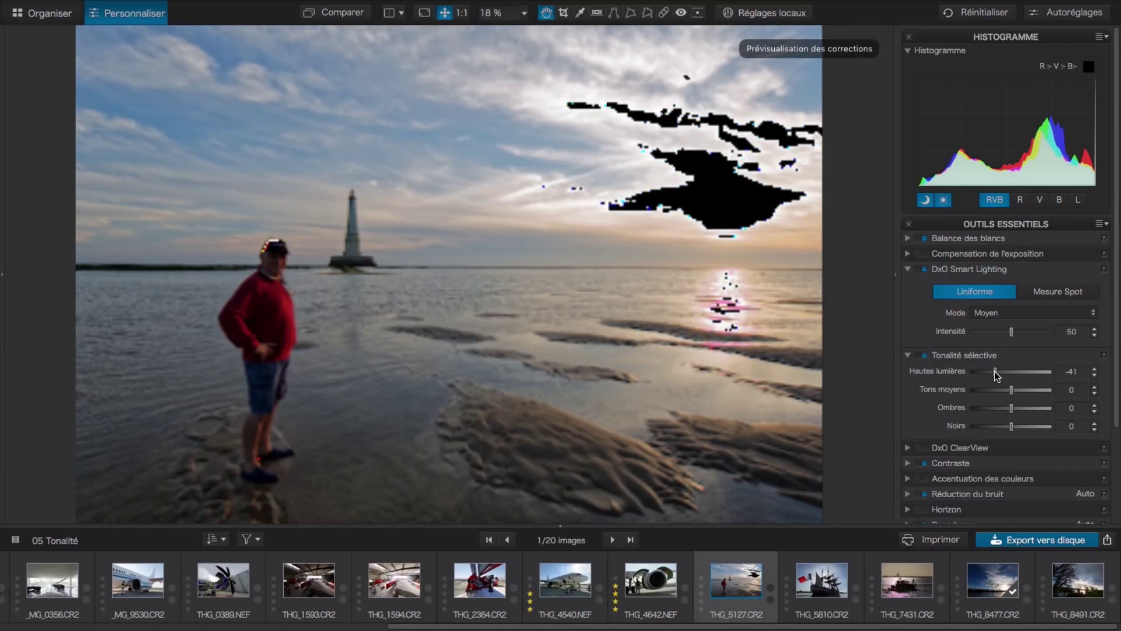
pyautogui.moveTo(994, 372); pyautogui.dragTo(986, 373)
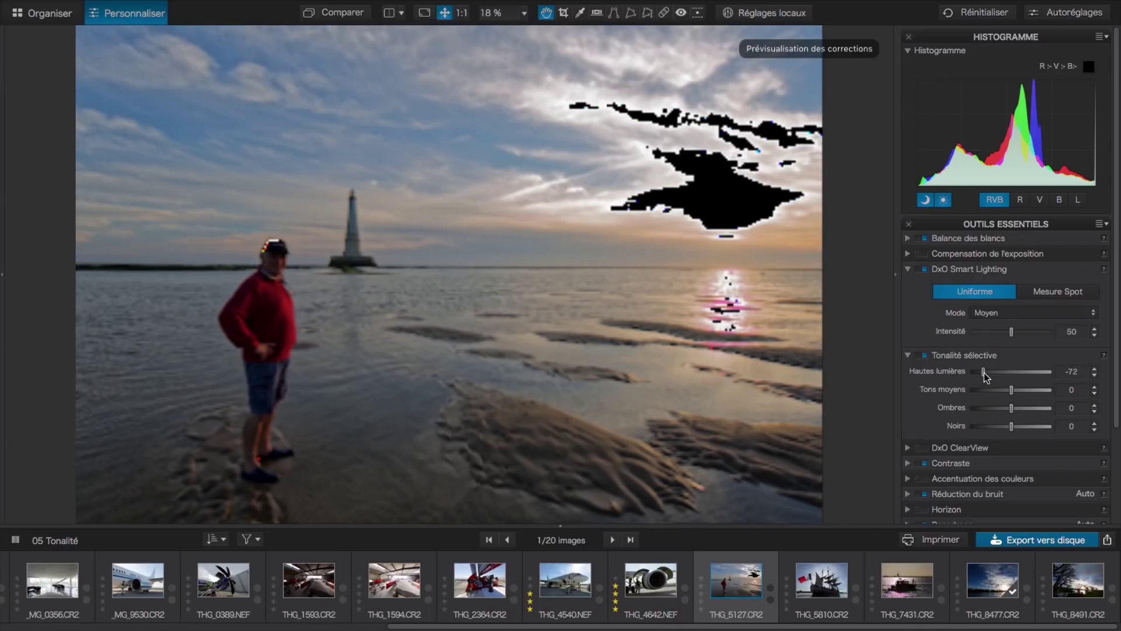
pyautogui.moveTo(985, 377); pyautogui.dragTo(983, 377)
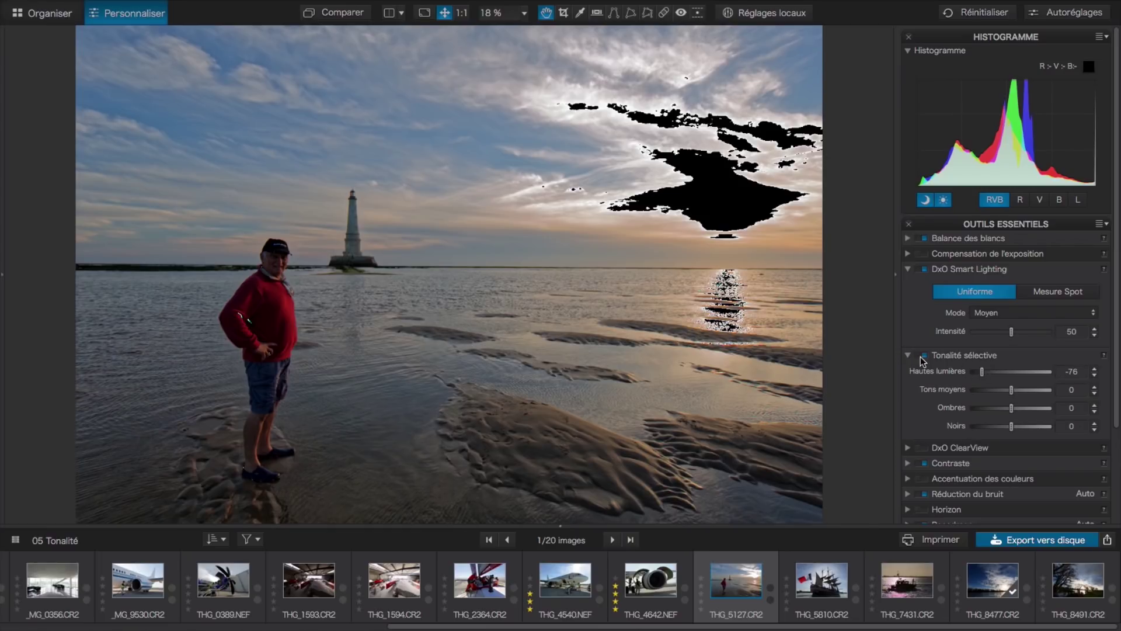
pyautogui.doubleClick(982, 372)
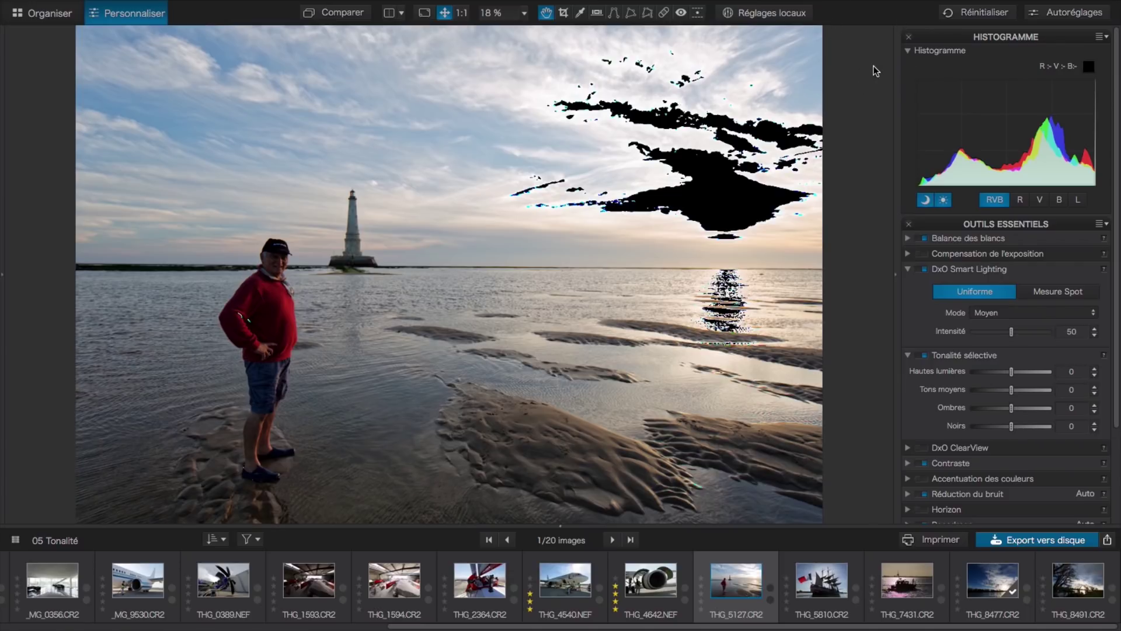
# Place a local-adjustment control point covering the bright sky around the sun and lower its exposure to -1.40
pyautogui.click(776, 16)
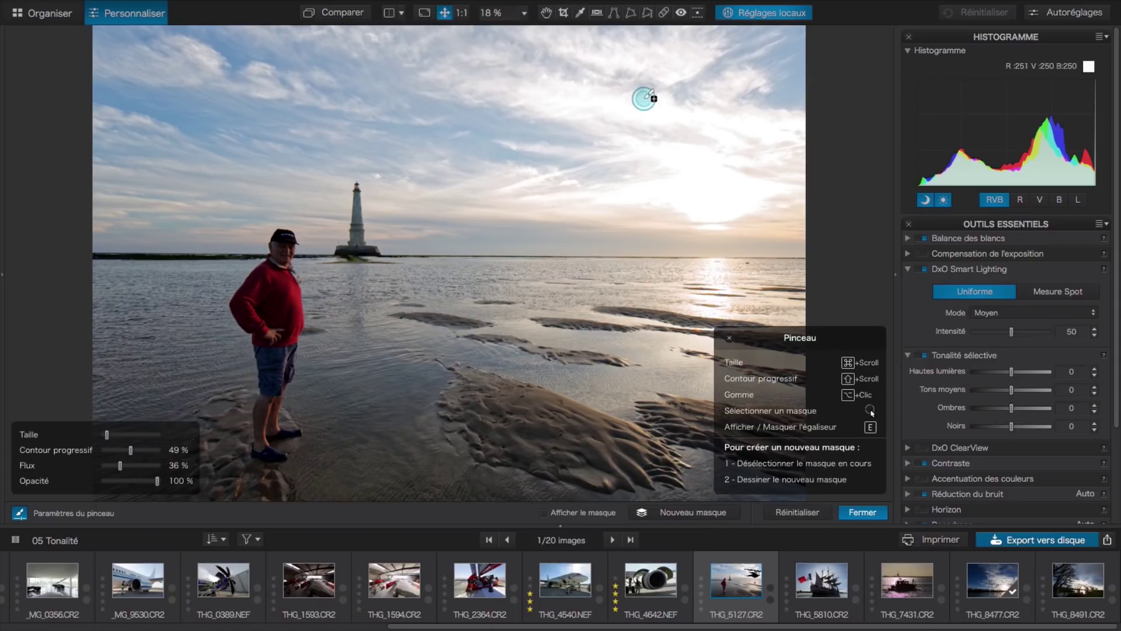
pyautogui.rightClick(644, 99)
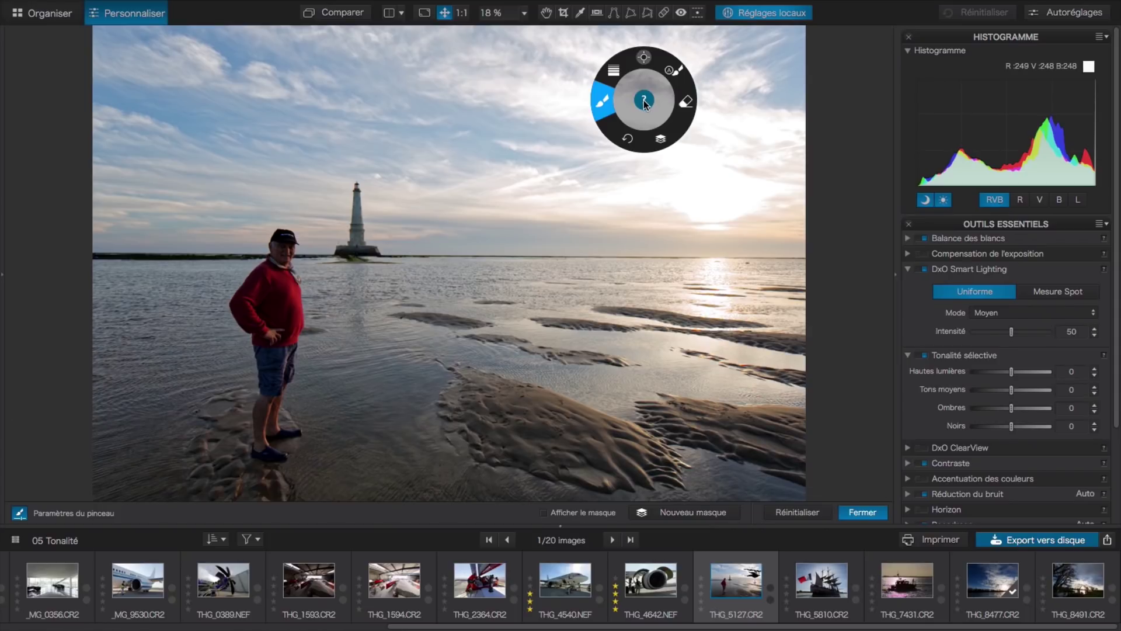
pyautogui.click(644, 59)
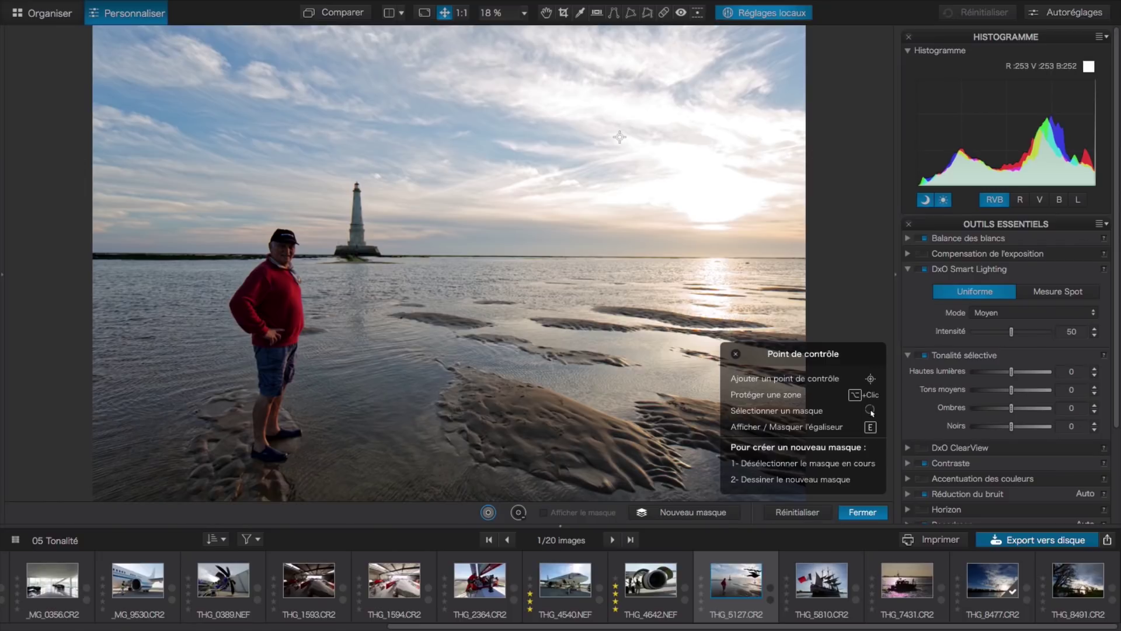
pyautogui.click(620, 138)
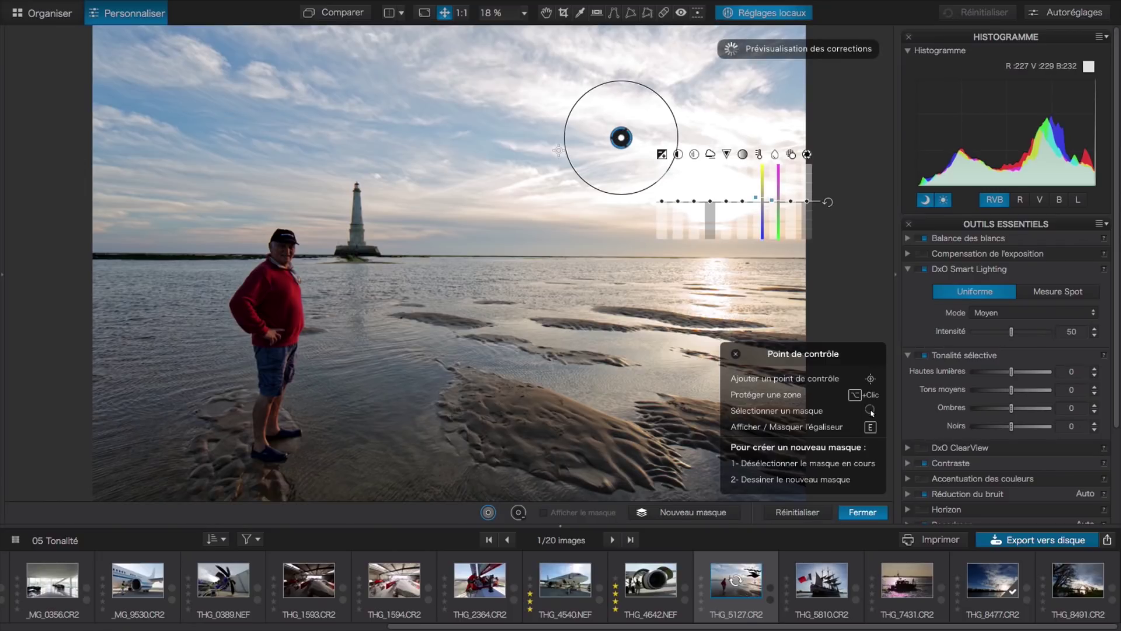
pyautogui.moveTo(565, 145); pyautogui.dragTo(395, 173)
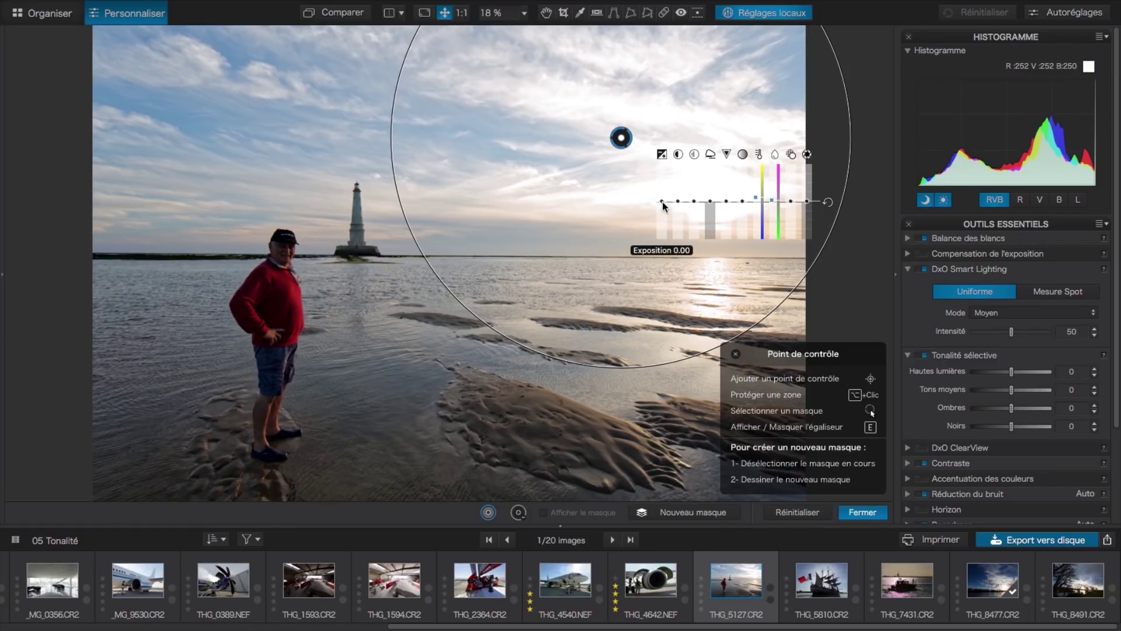
pyautogui.moveTo(662, 201); pyautogui.dragTo(662, 202)
pyautogui.moveTo(662, 205); pyautogui.dragTo(663, 205)
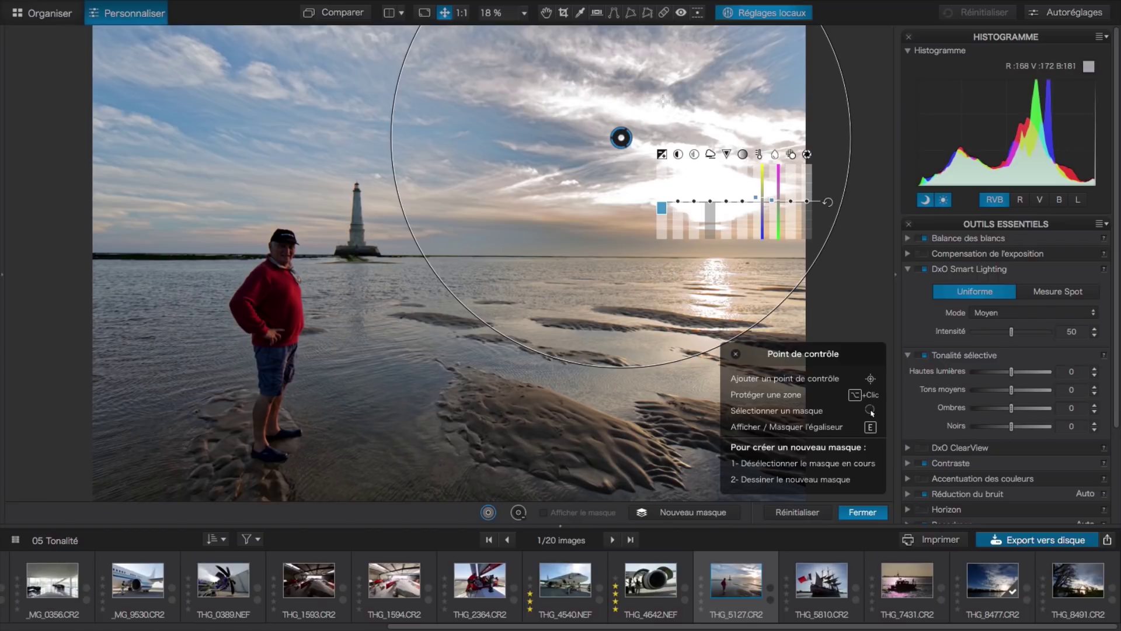
# Protect the sun's reflection on the water with a negative control point reduced to a small area
pyautogui.click(520, 515)
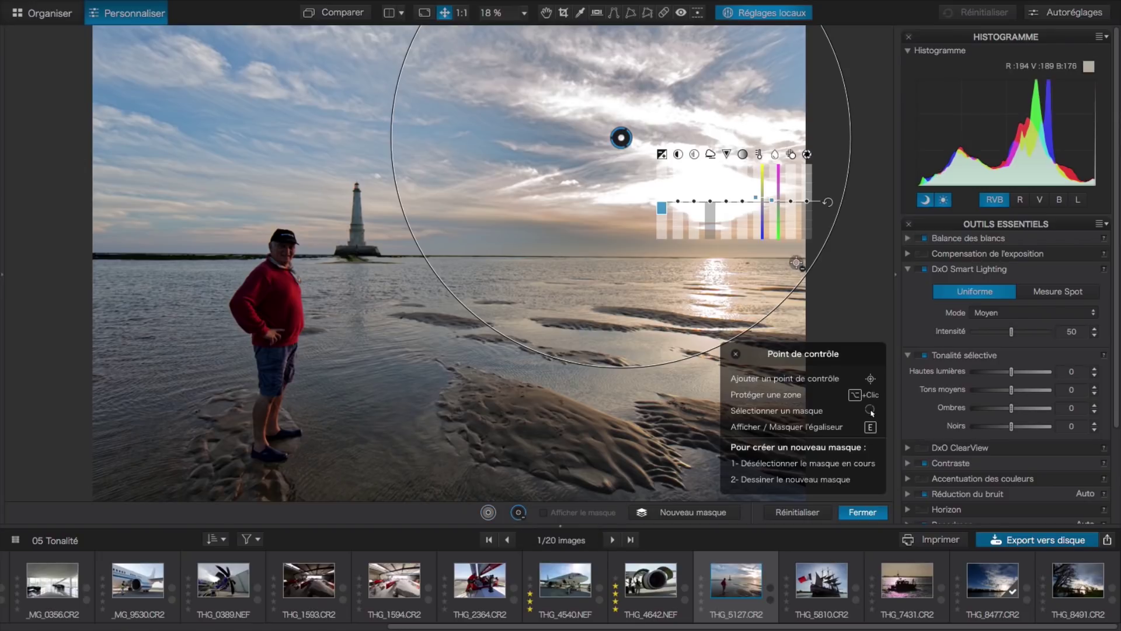
pyautogui.click(711, 297)
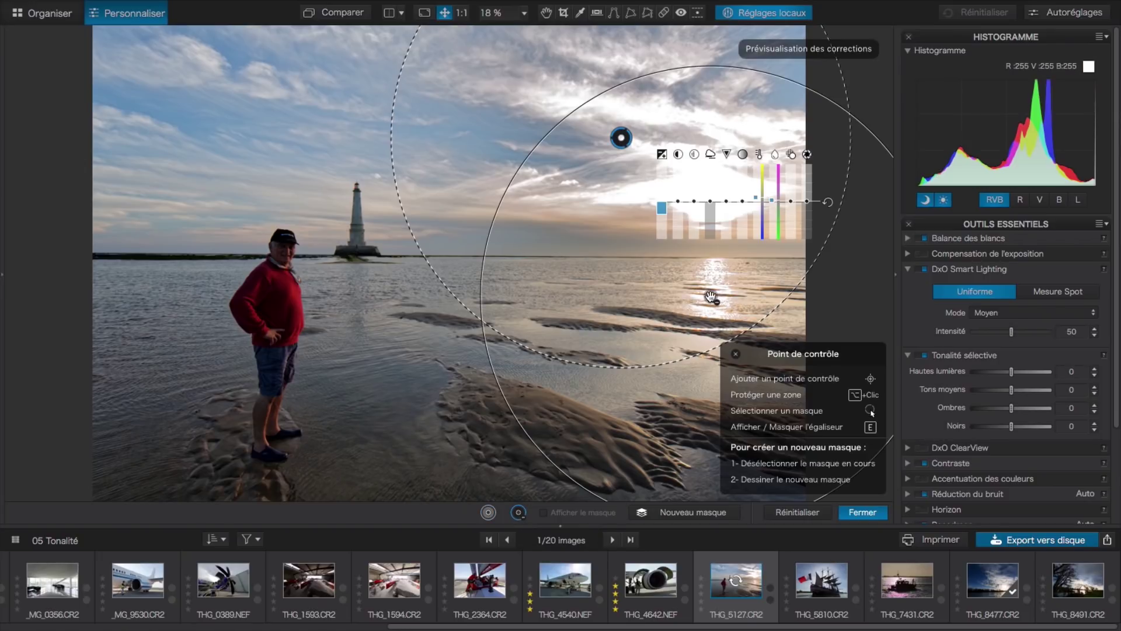
pyautogui.moveTo(680, 69); pyautogui.dragTo(695, 223)
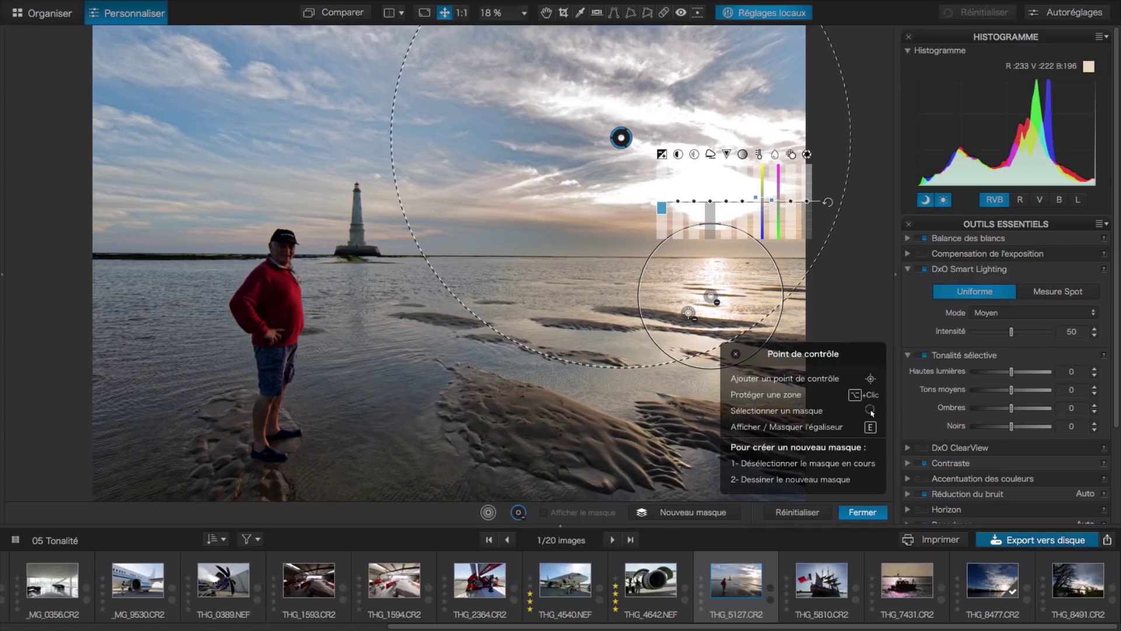
# Fine-tune the exposure of the sky control point to about -1.10
pyautogui.moveTo(663, 212)
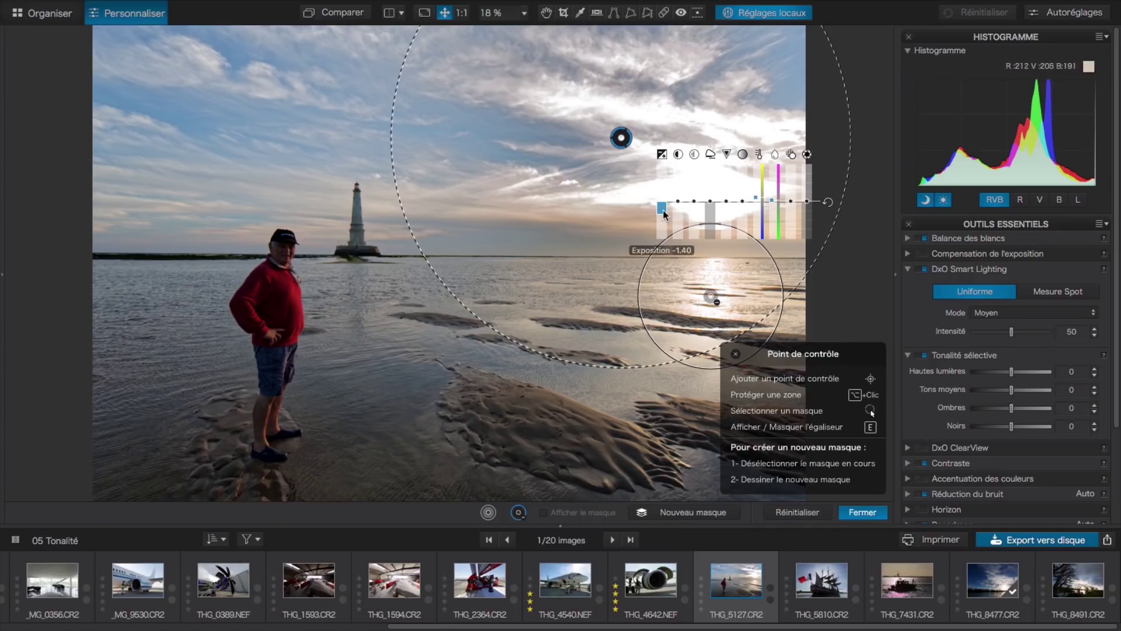
pyautogui.scroll(-5, 664, 209)
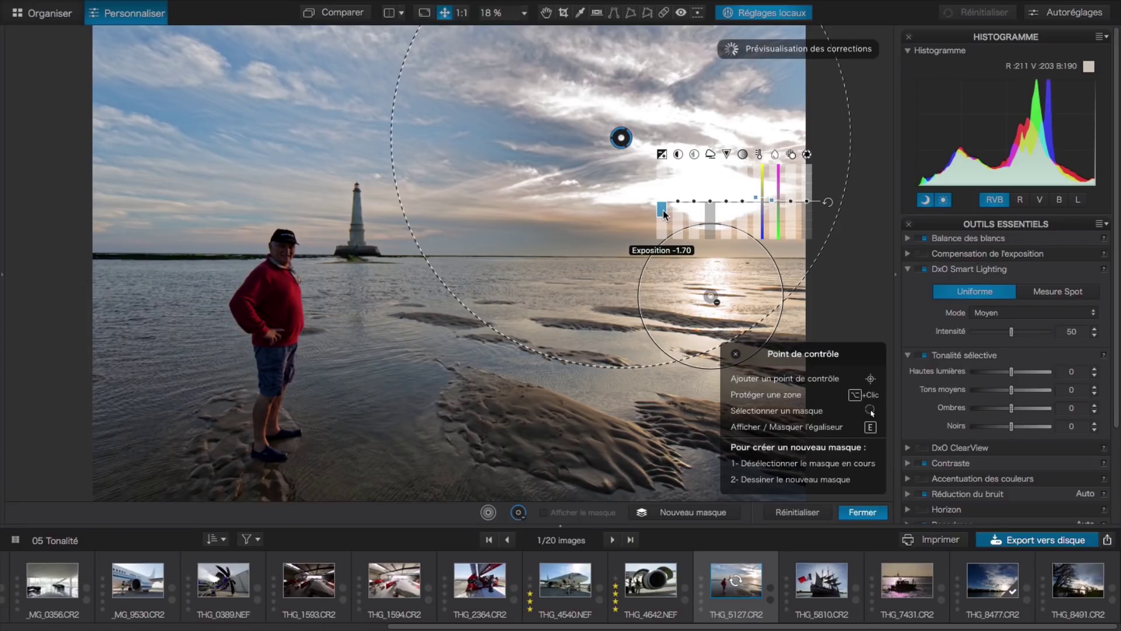
pyautogui.scroll(10, 664, 209)
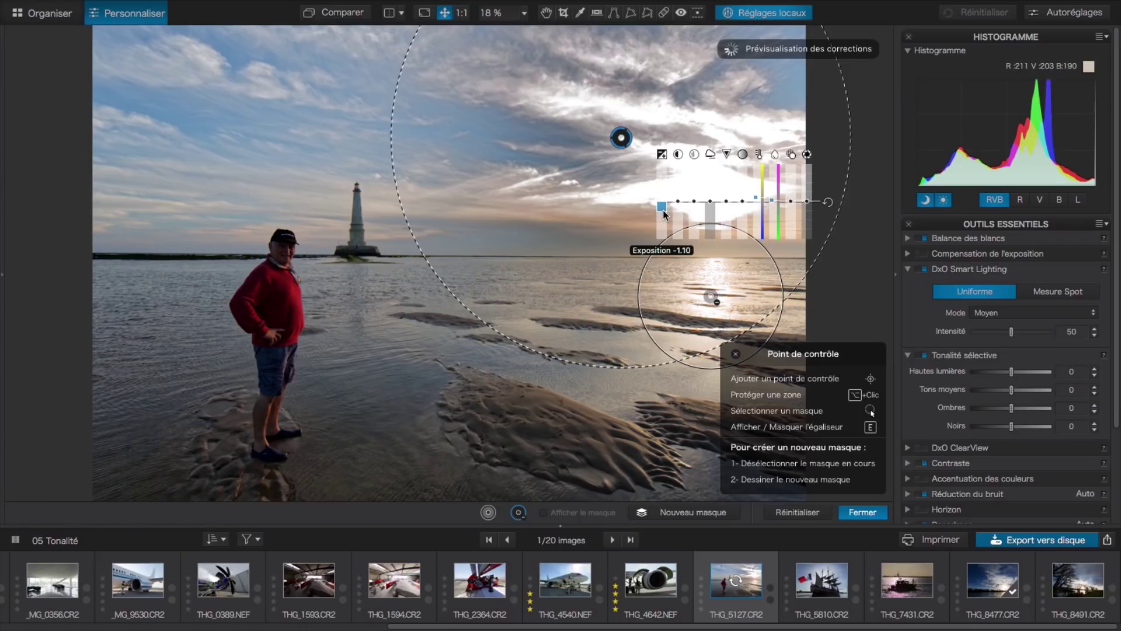
pyautogui.scroll(1, 663, 209)
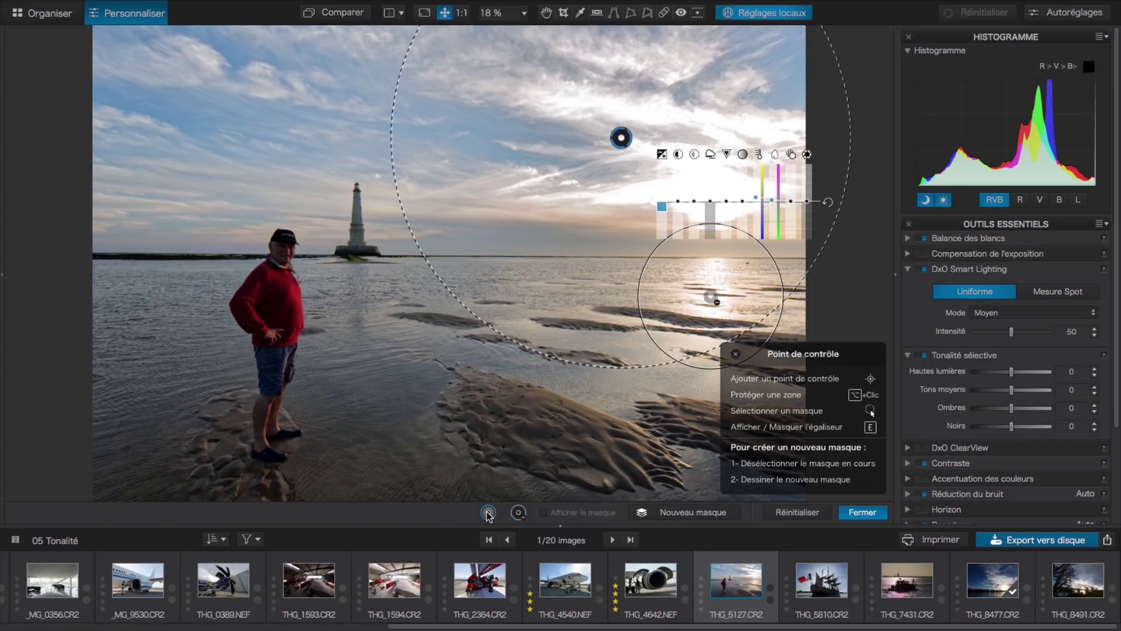
# Create a new mask with a control point on the standing man, enlarging its area and centring it on his waist
pyautogui.click(708, 518)
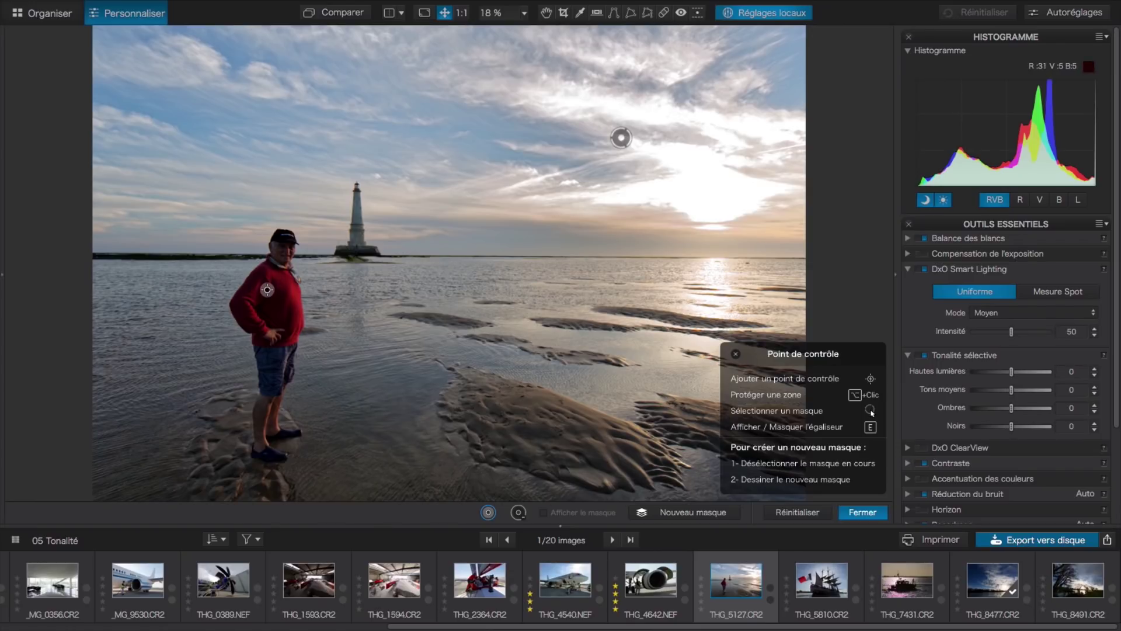
pyautogui.click(266, 291)
pyautogui.moveTo(329, 239); pyautogui.dragTo(350, 233)
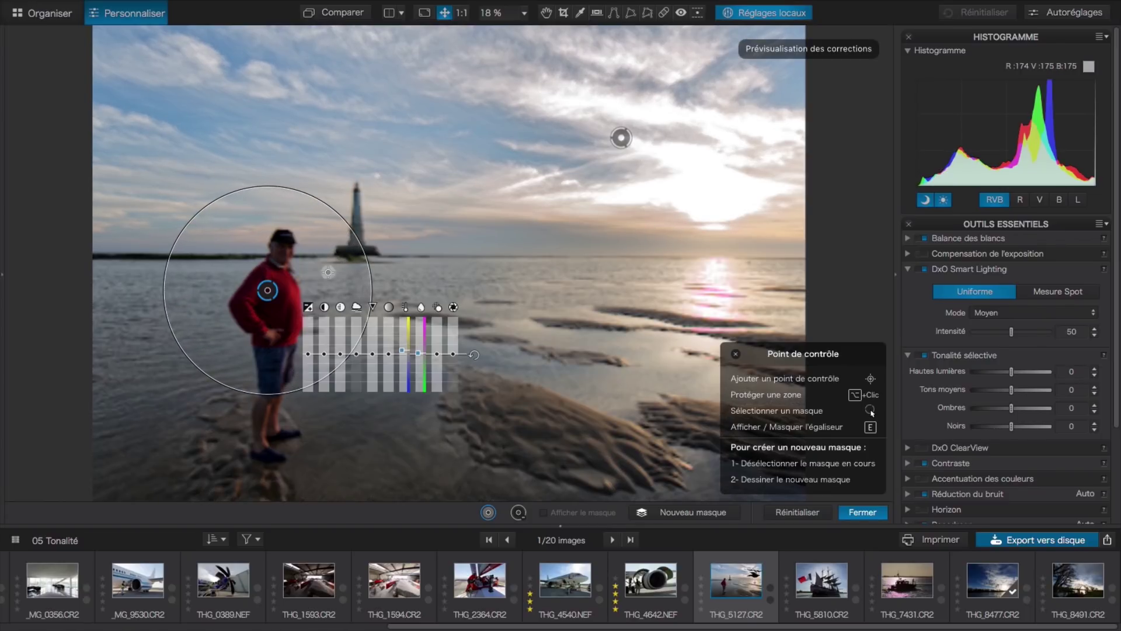
pyautogui.moveTo(289, 389); pyautogui.dragTo(288, 409)
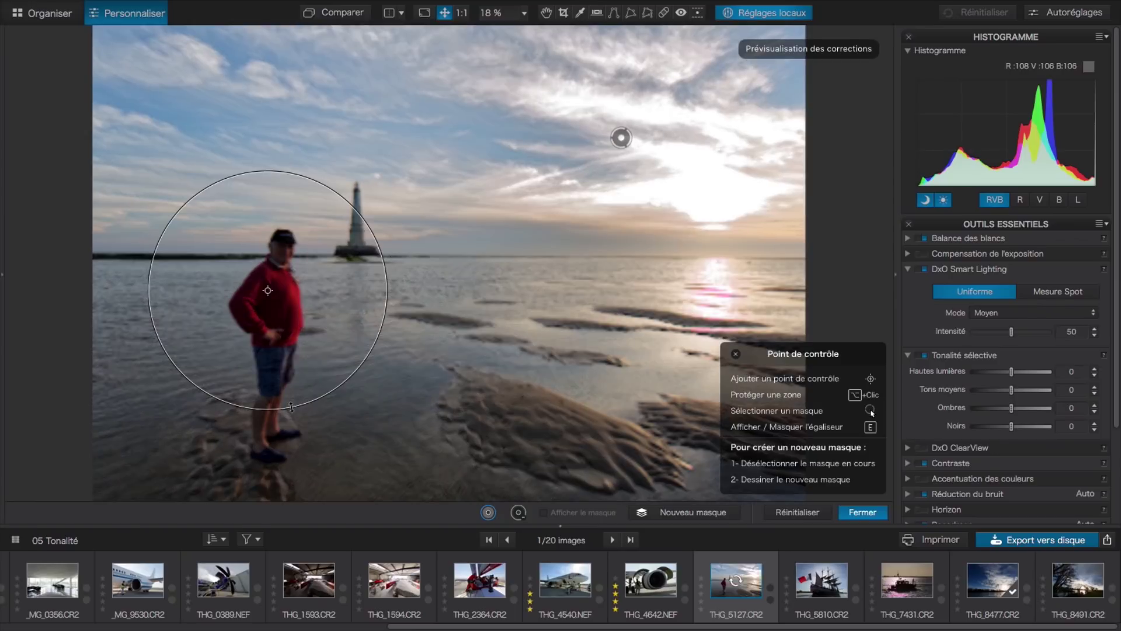
pyautogui.moveTo(267, 290); pyautogui.dragTo(272, 338)
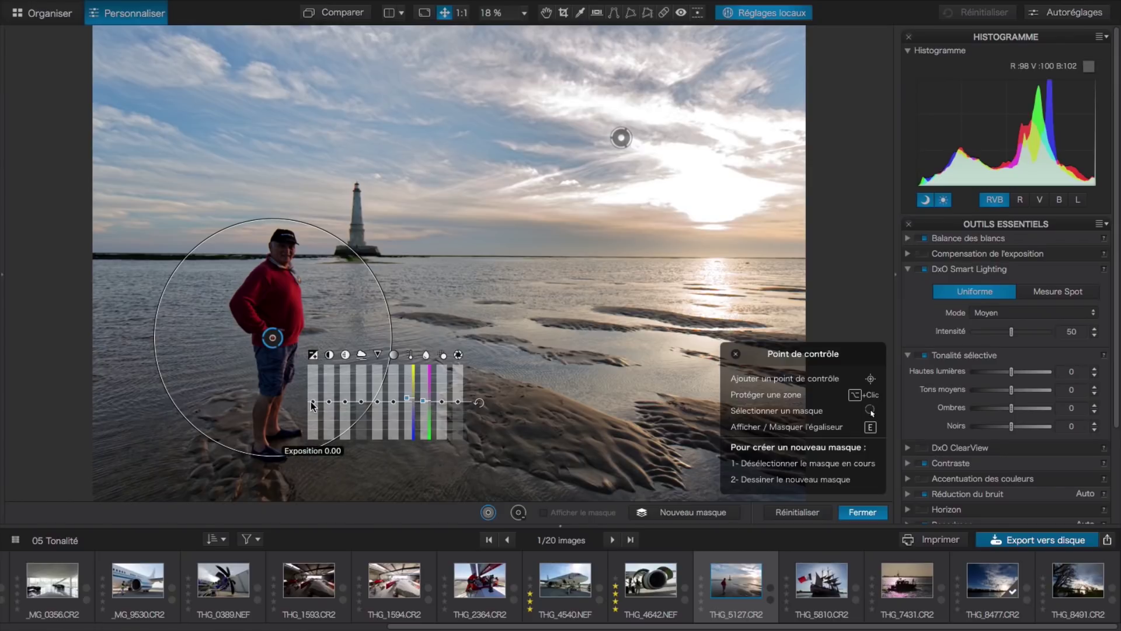
# Raise the exposure of the control point on the man to brighten him
pyautogui.scroll(2, 312, 403)
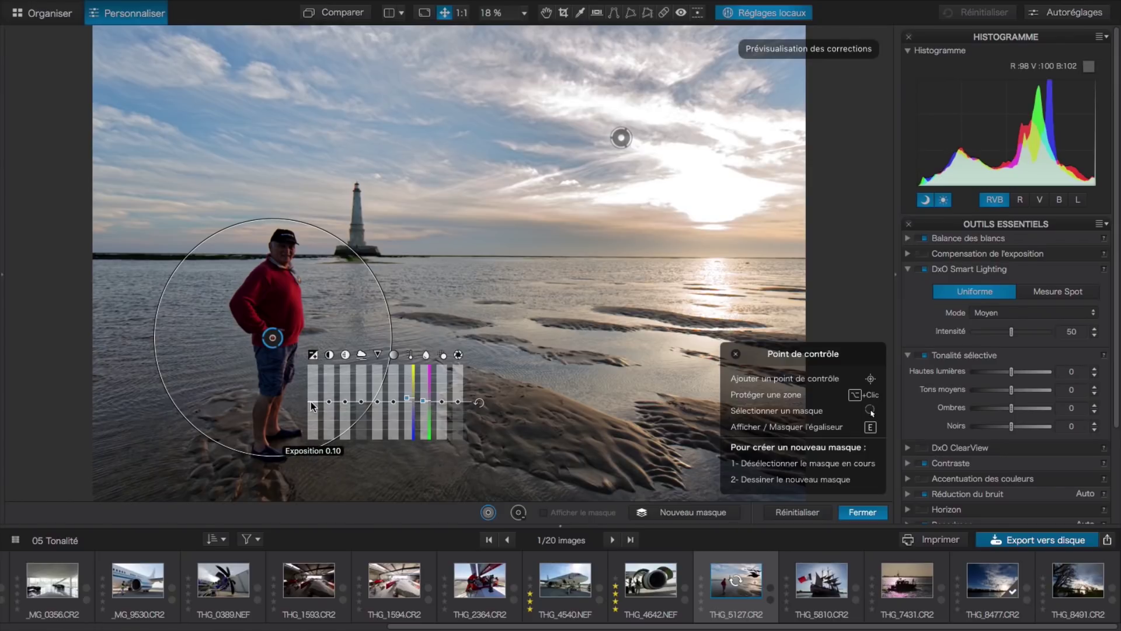
pyautogui.scroll(5, 312, 403)
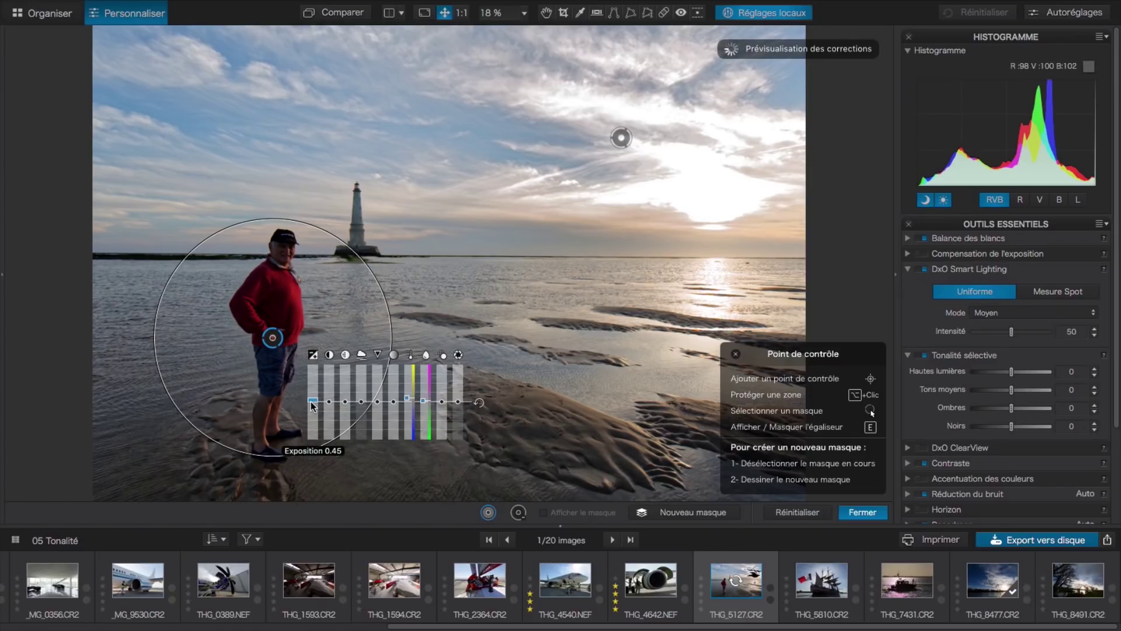
pyautogui.scroll(6, 313, 404)
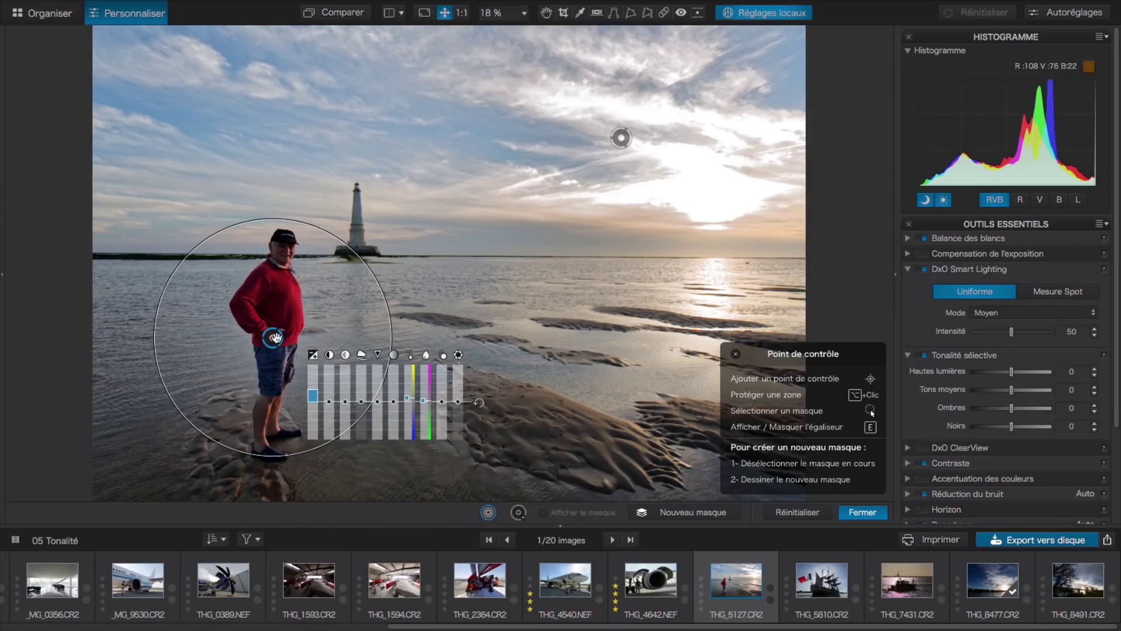
# Reposition the control point on the man over the lower part of his red sweater and close the local adjustments
pyautogui.press('Delete')
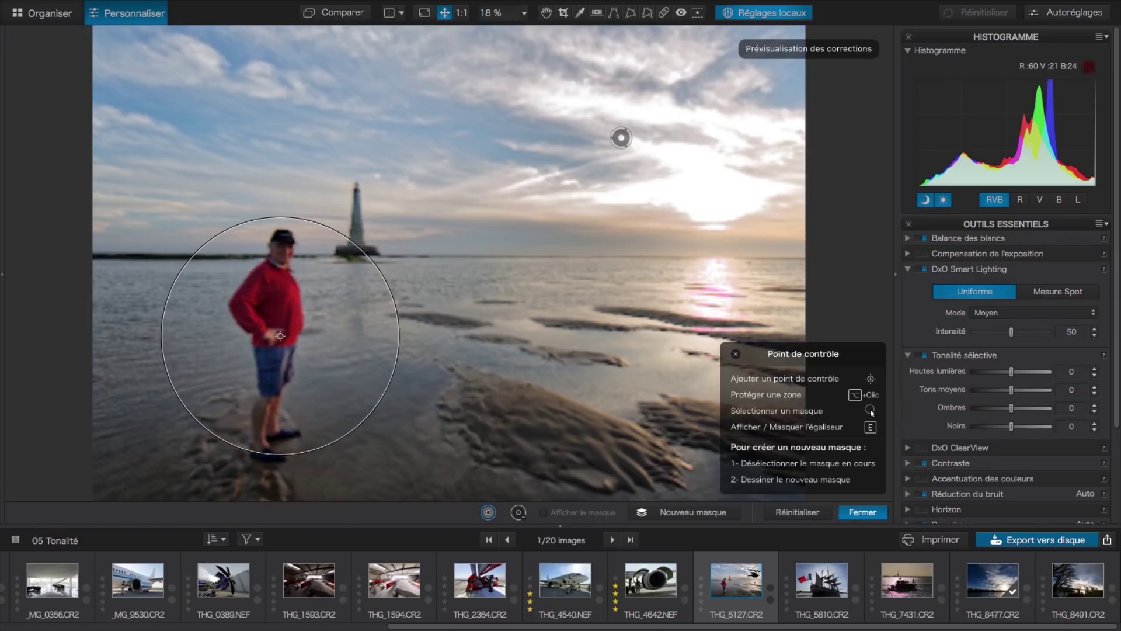
pyautogui.click(279, 317)
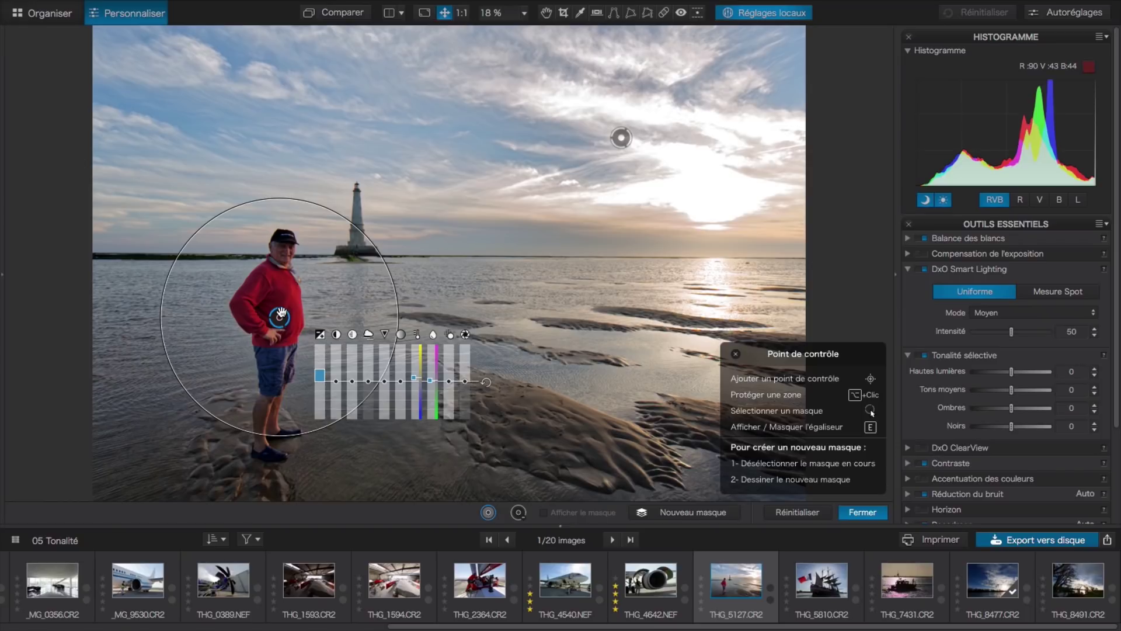
pyautogui.rightClick(642, 85)
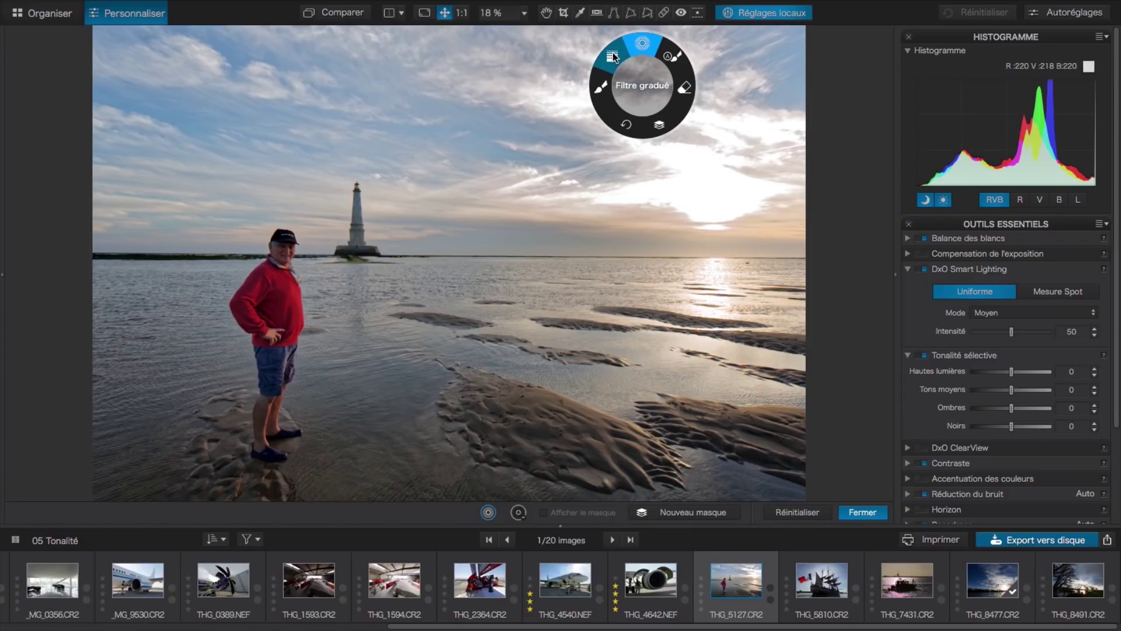
pyautogui.click(771, 13)
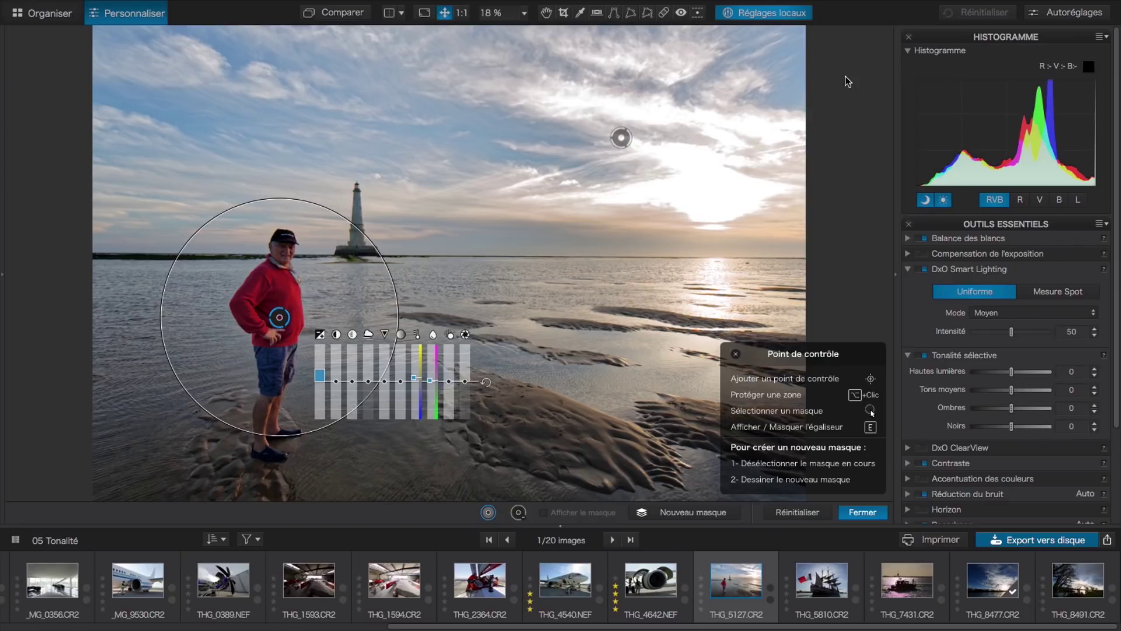
pyautogui.click(861, 512)
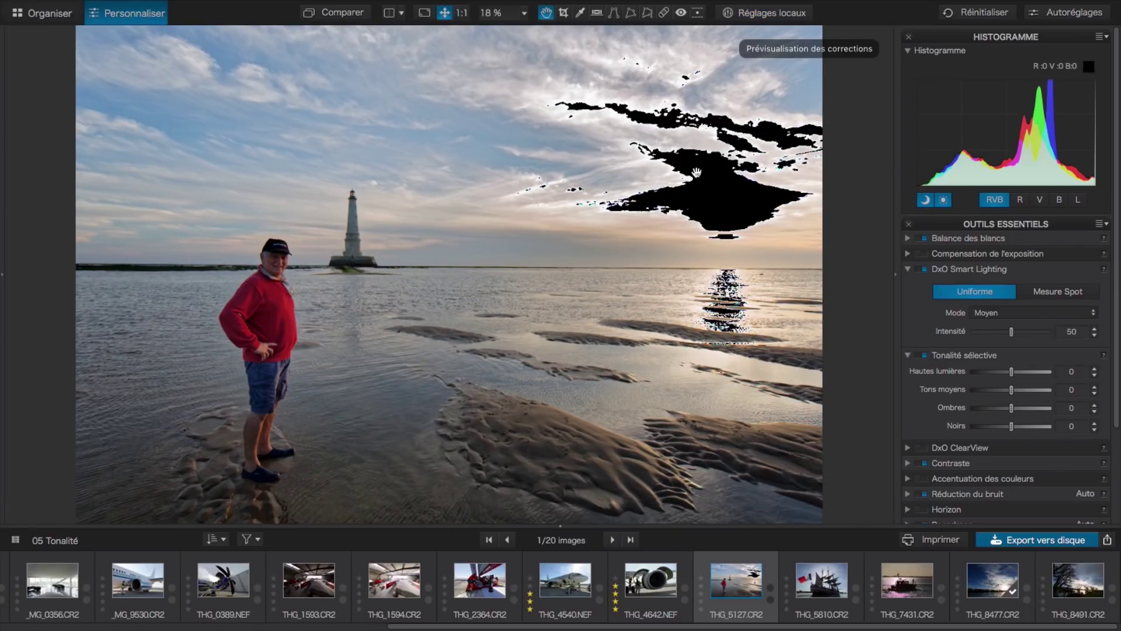
# Reset all corrections on the beach photo and turn off the shadow and highlight clipping warnings
pyautogui.click(970, 13)
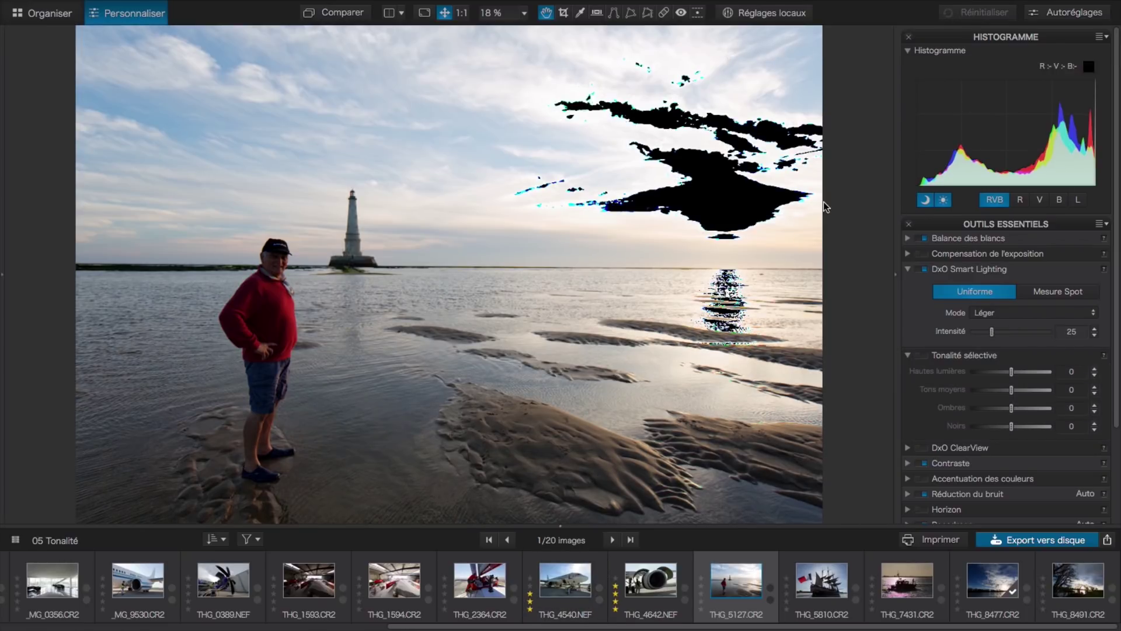
pyautogui.click(942, 200)
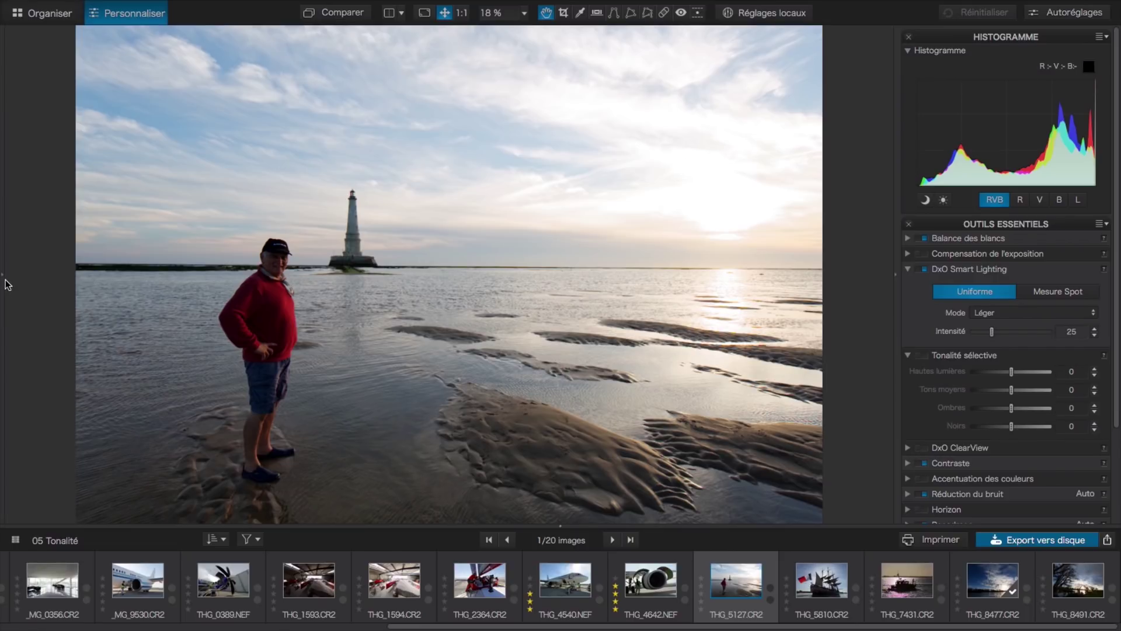
# Switch to the project 06 Couleur and open the sailing ship photo THG_5460.CR2 for customizing
pyautogui.moveTo(52, 2)
pyautogui.click(51, 13)
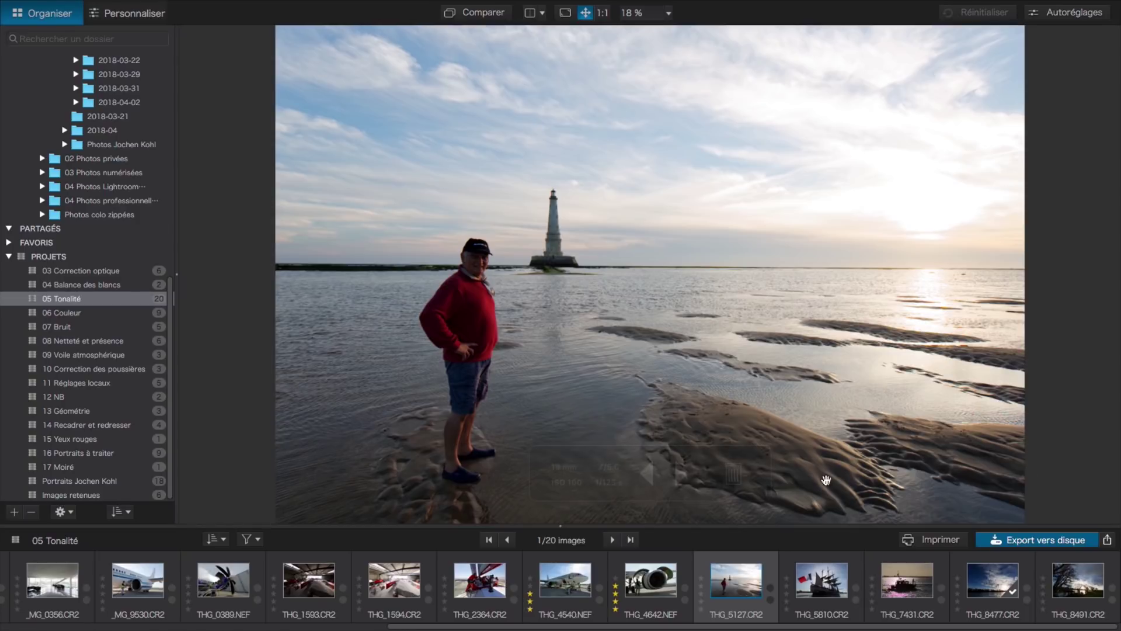
pyautogui.click(61, 314)
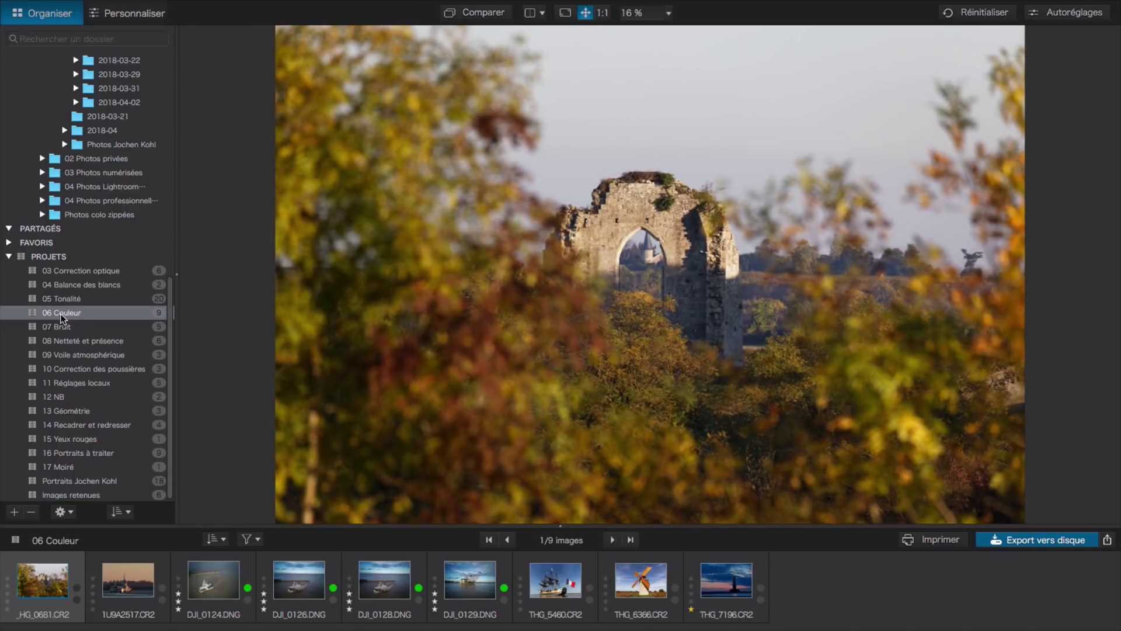
pyautogui.moveTo(641, 369)
pyautogui.moveTo(505, 477)
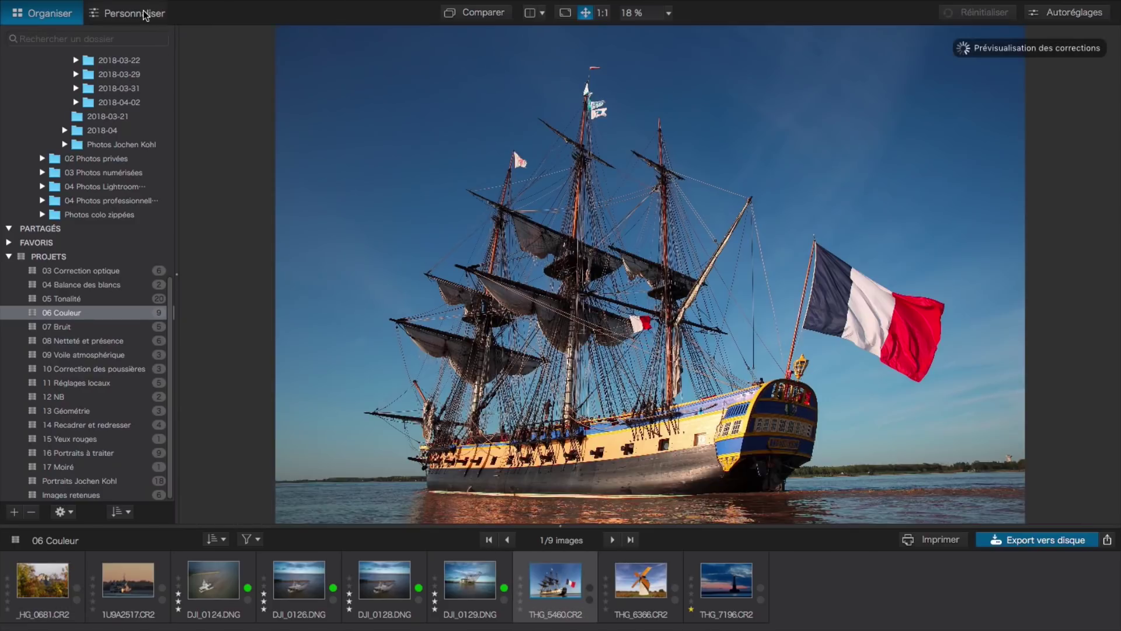
pyautogui.click(146, 13)
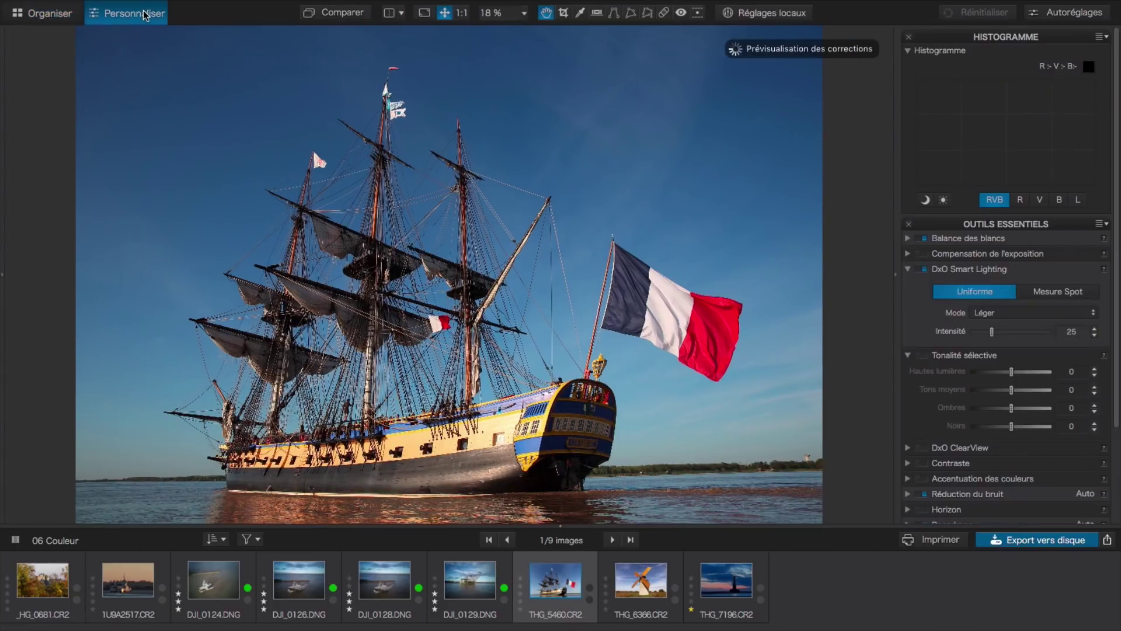
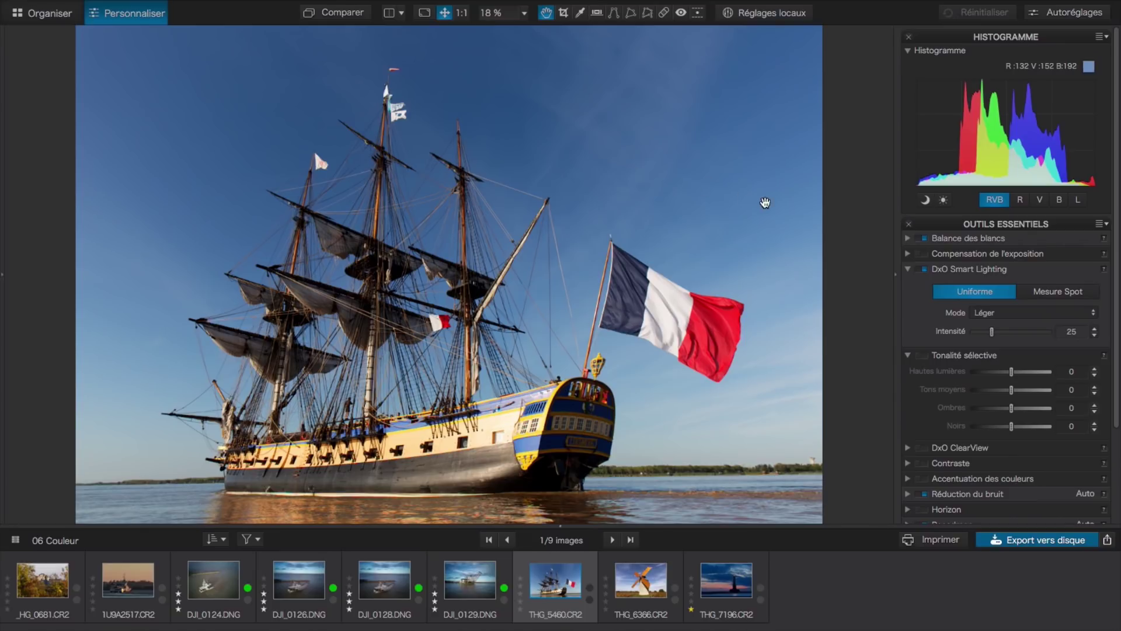
# Try a global Vibrance of 62 on the ship photo with Accentuation des couleurs, and reset it to 0
pyautogui.click(907, 270)
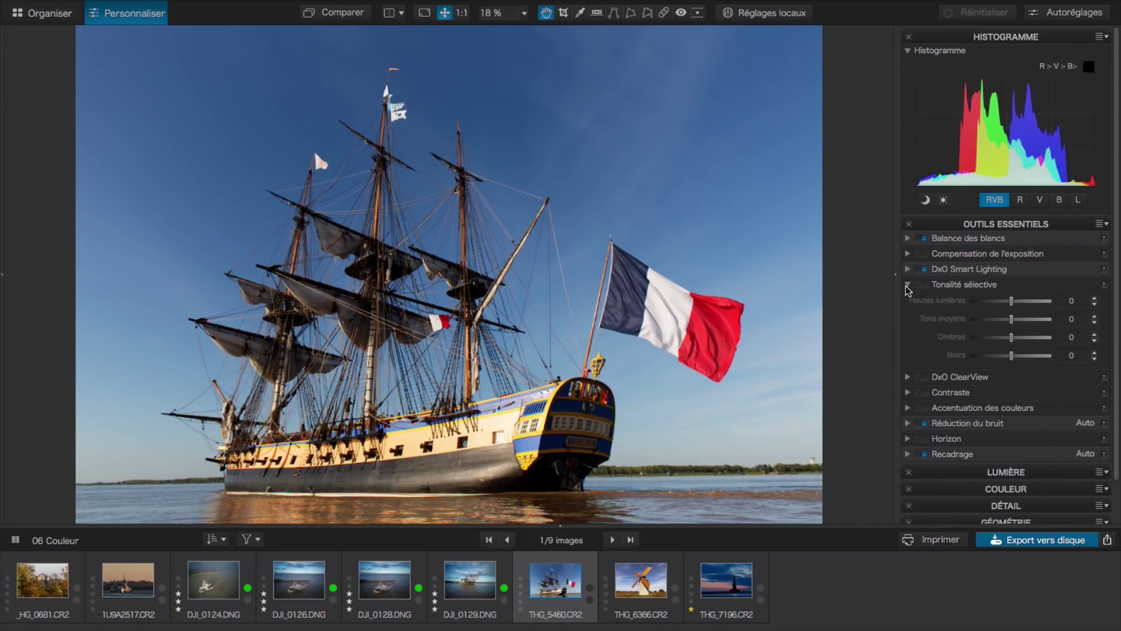
pyautogui.click(908, 285)
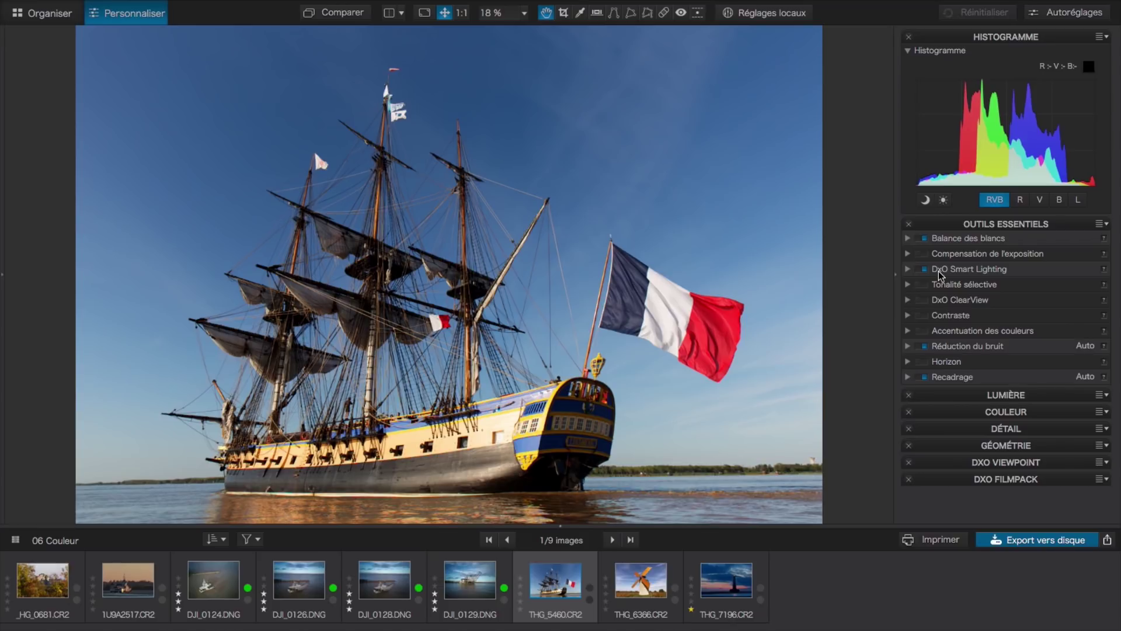
pyautogui.click(908, 331)
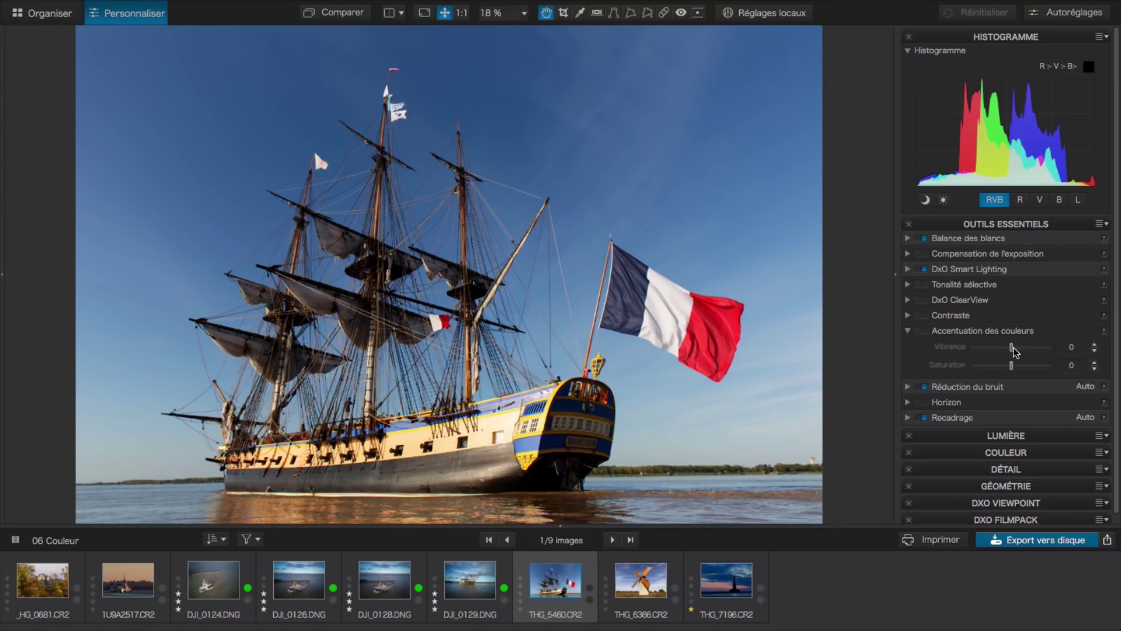
pyautogui.moveTo(1013, 349); pyautogui.dragTo(1033, 347)
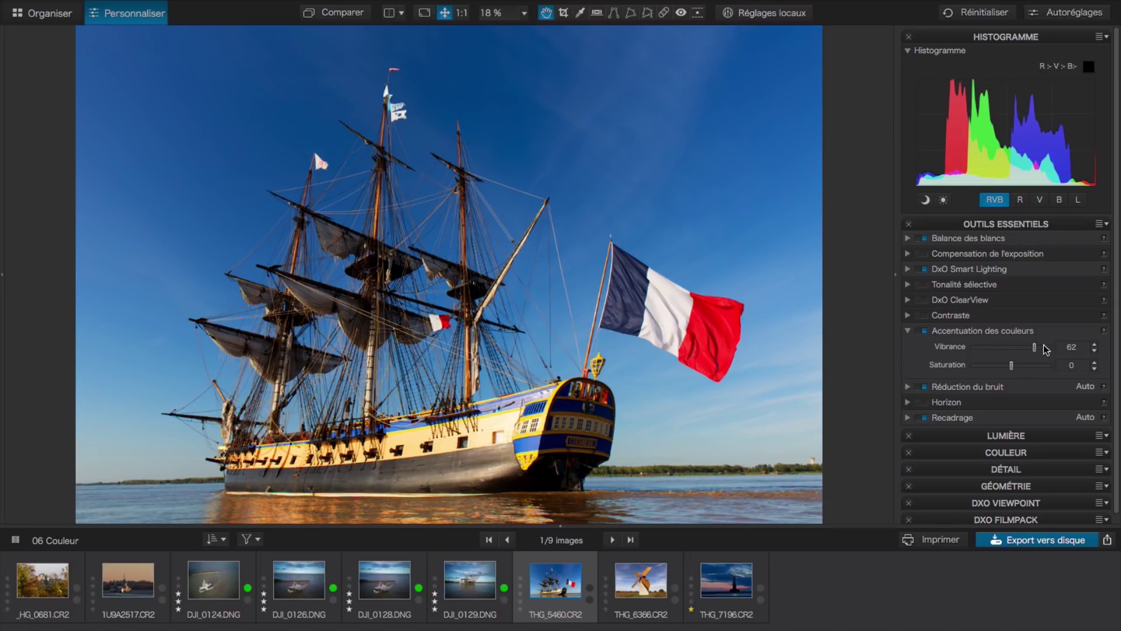
pyautogui.doubleClick(1036, 351)
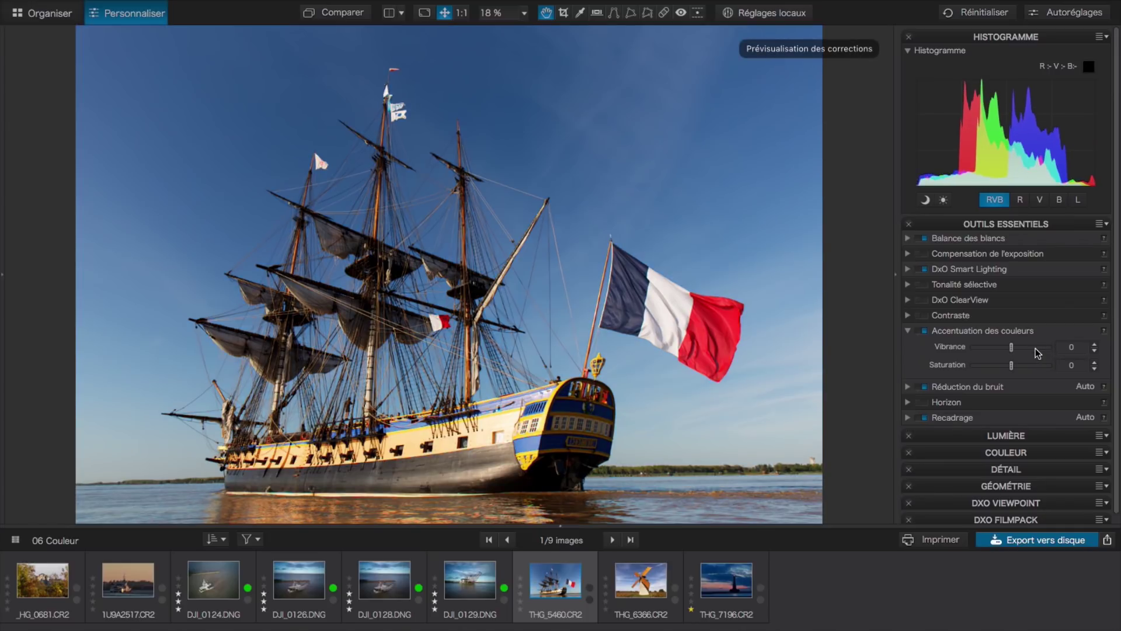
# Place a local control point in the blue sky above the ship and enlarge its area to about twice the diameter
pyautogui.click(770, 13)
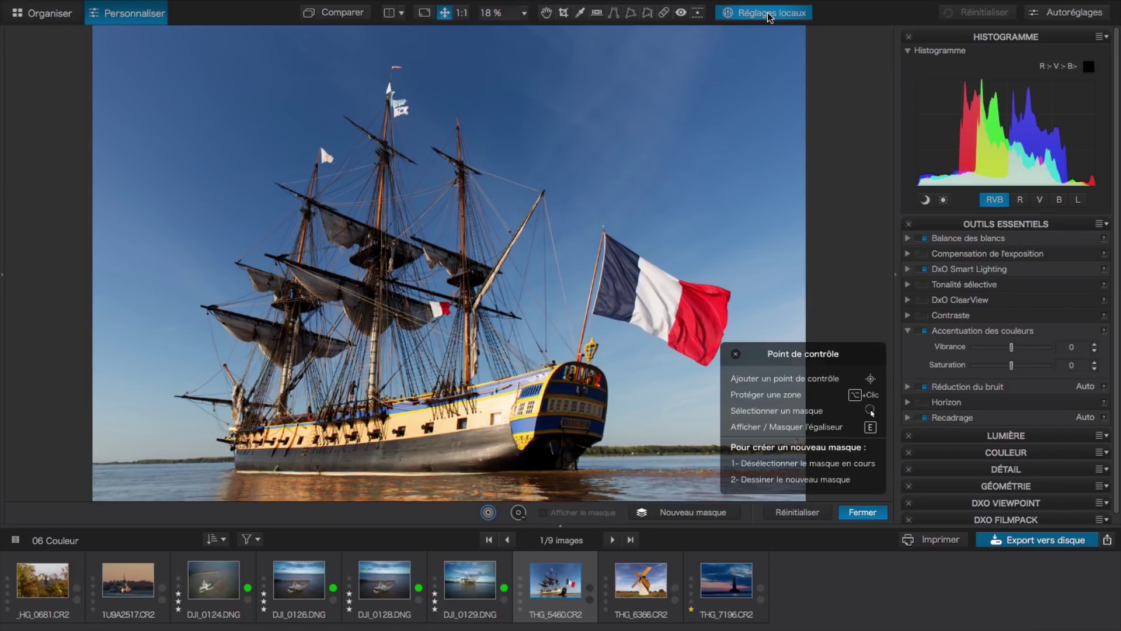
pyautogui.rightClick(689, 72)
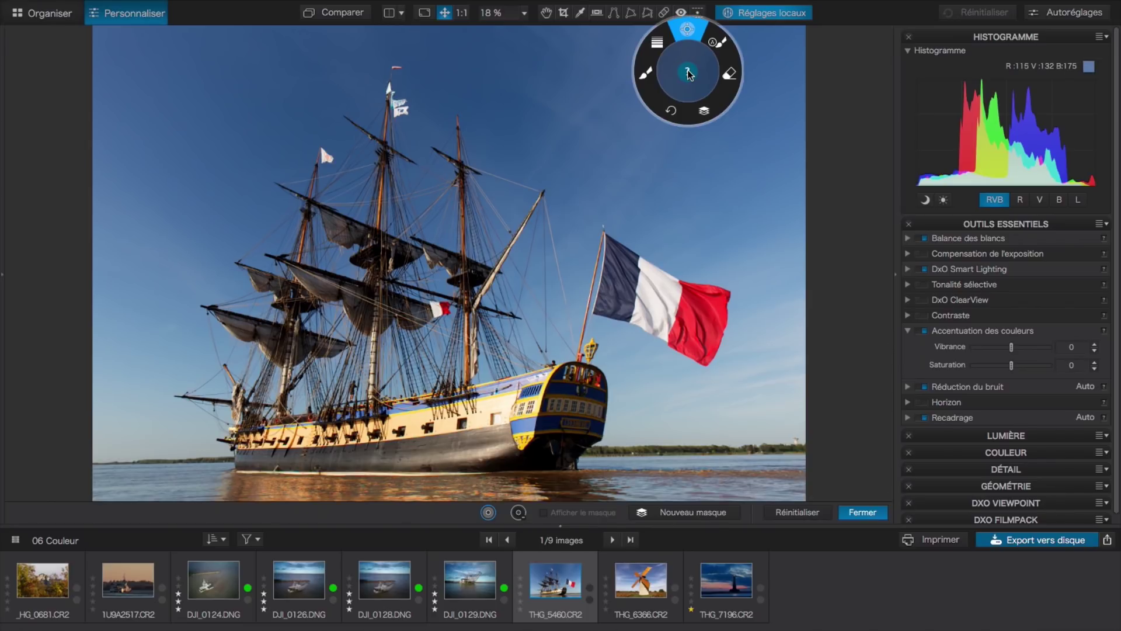
pyautogui.click(593, 138)
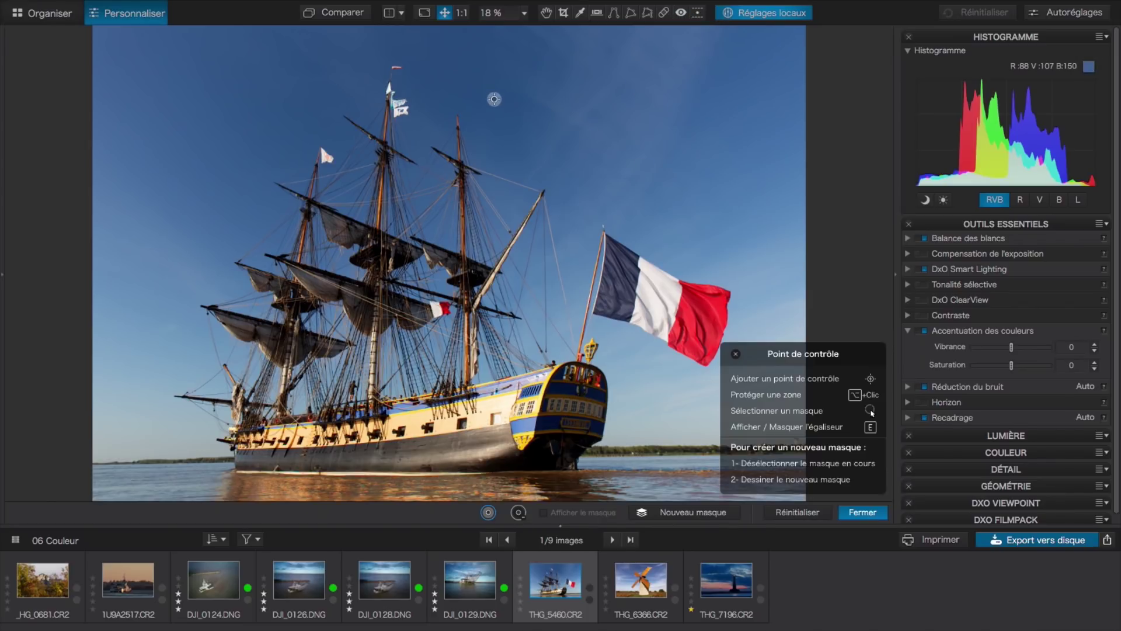
pyautogui.click(478, 89)
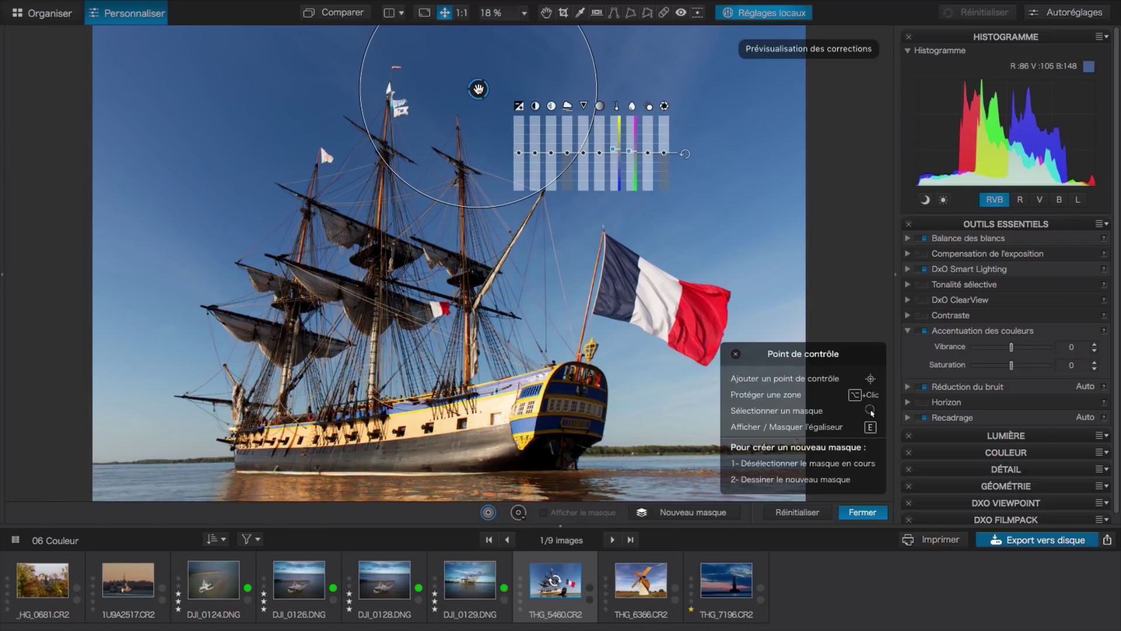
pyautogui.moveTo(374, 147); pyautogui.dragTo(265, 203)
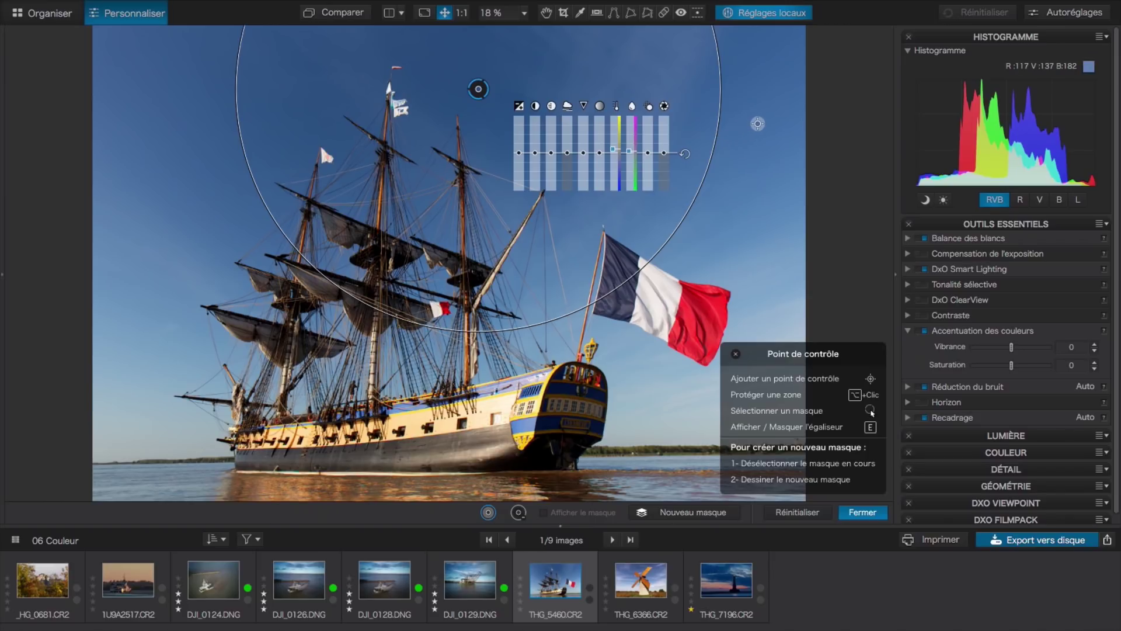
# Add two more control points in the sky, one above the flag's right side and one left of the masts, and adjust their areas
pyautogui.click(758, 123)
pyautogui.moveTo(543, 244); pyautogui.dragTo(631, 194)
pyautogui.click(478, 88)
pyautogui.click(181, 112)
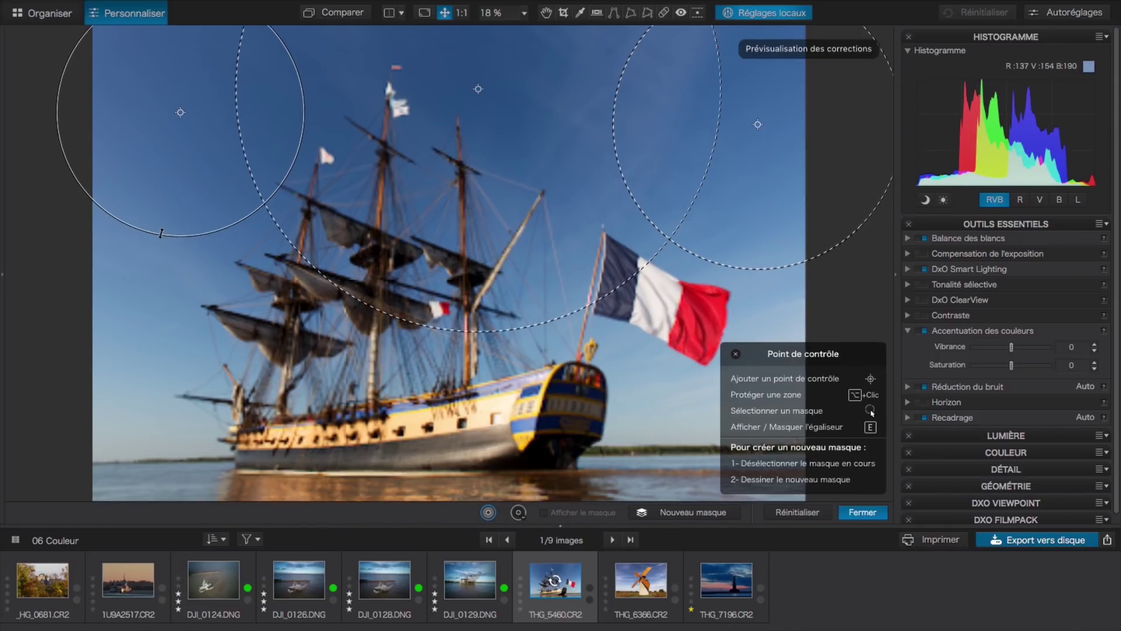
pyautogui.moveTo(160, 233); pyautogui.dragTo(162, 227)
pyautogui.click(478, 88)
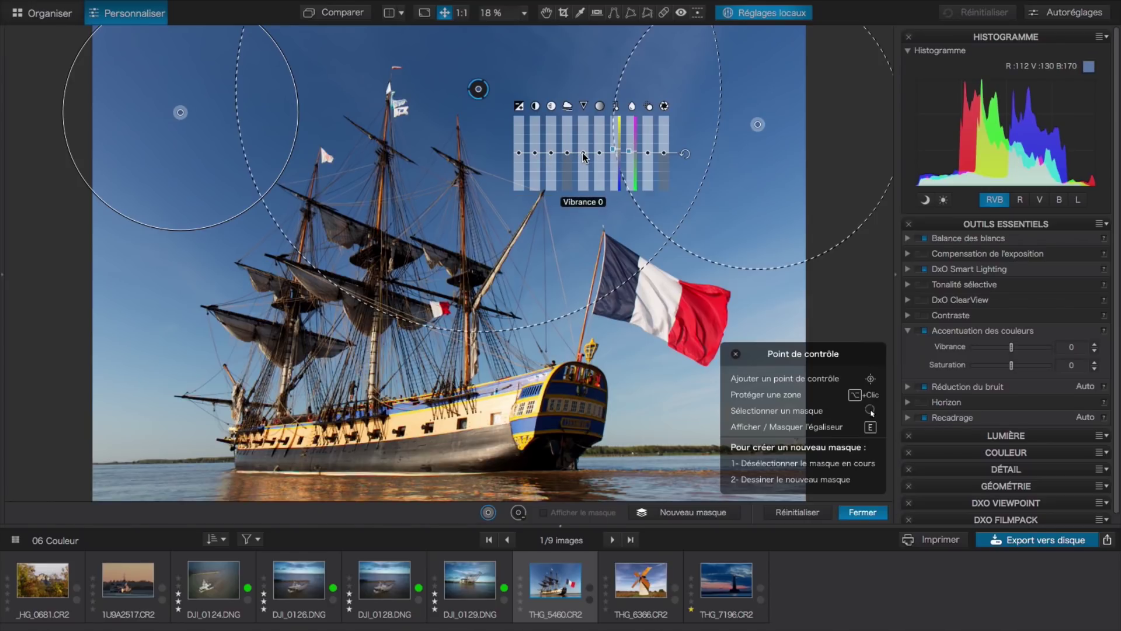
# Raise the sky mask's Vibrance to slightly above 34, add a little Saturation, and close the local adjustments
pyautogui.moveTo(584, 156); pyautogui.dragTo(584, 155)
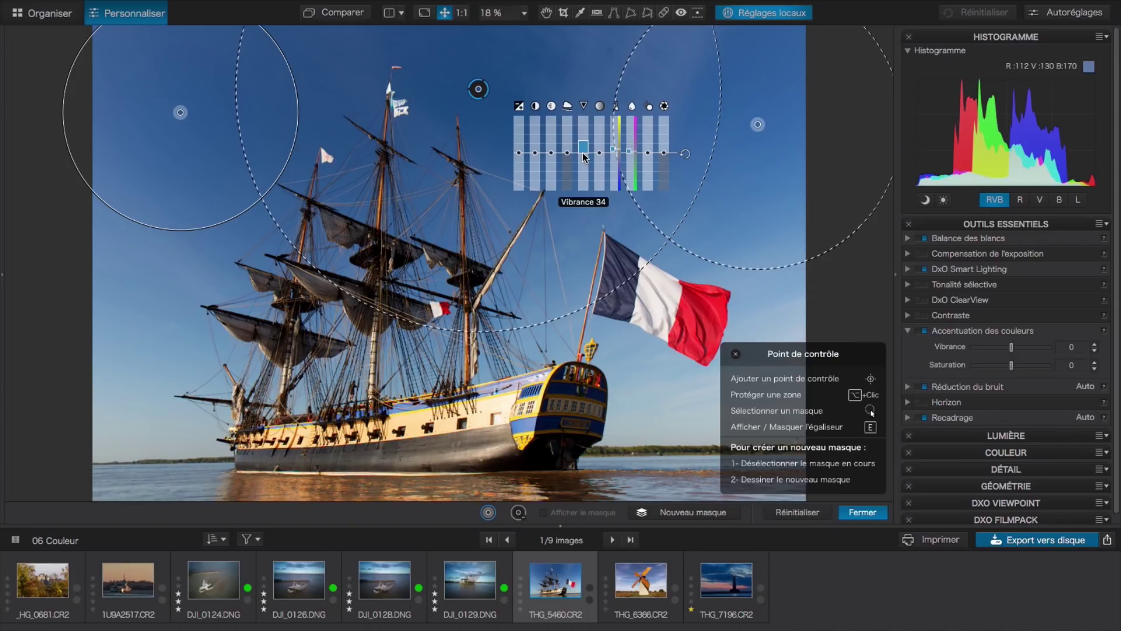
pyautogui.moveTo(584, 157); pyautogui.dragTo(584, 155)
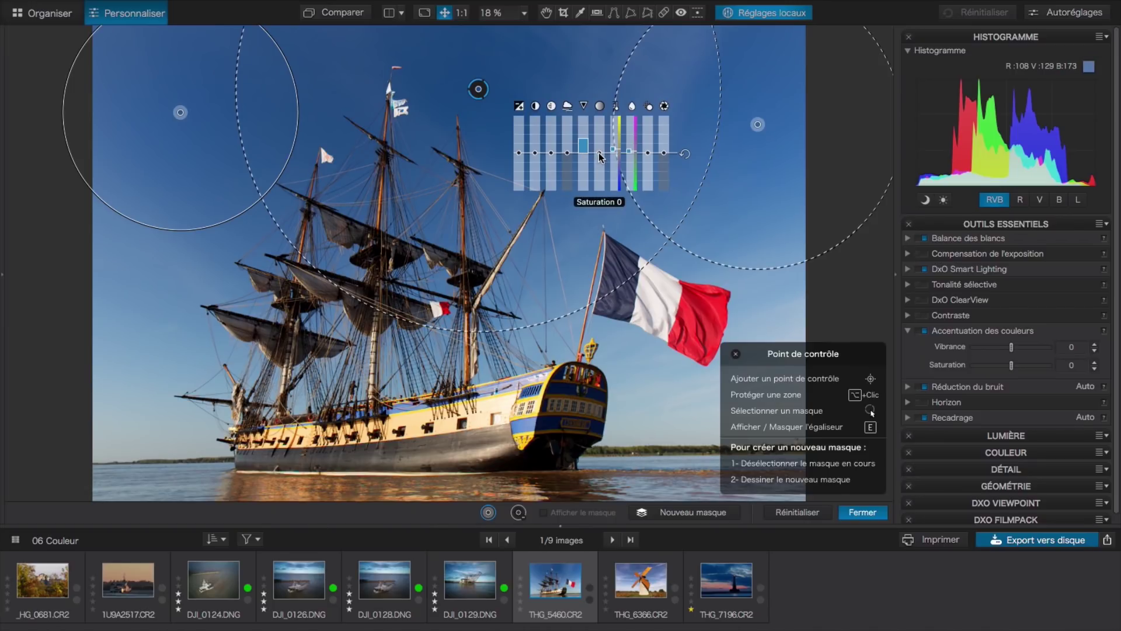
pyautogui.moveTo(600, 155); pyautogui.dragTo(600, 153)
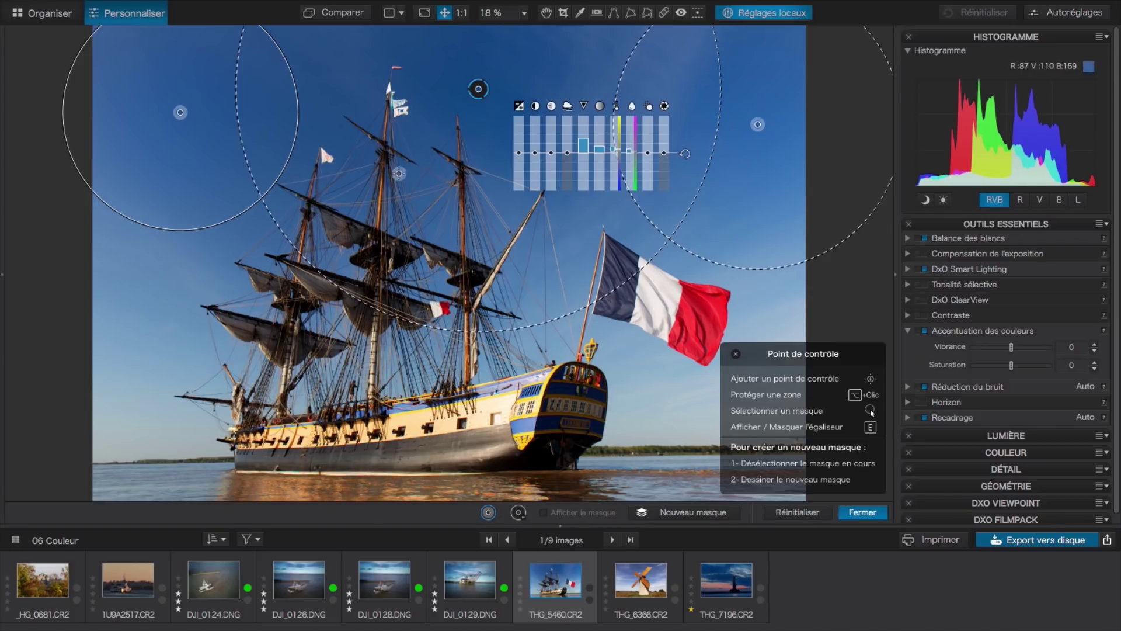
pyautogui.click(862, 512)
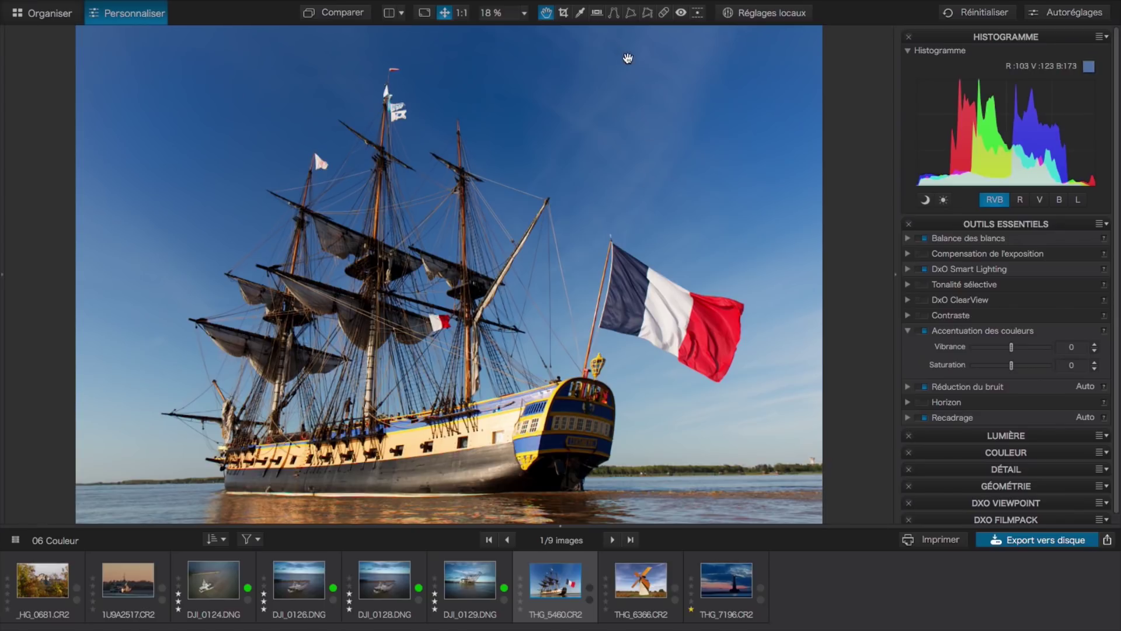
# Remove the dark dust spot in the sky at 100 % zoom using the Repair tool with a brush width of 56
pyautogui.click(461, 12)
pyautogui.moveTo(590, 237); pyautogui.dragTo(438, 408)
pyautogui.moveTo(593, 212); pyautogui.dragTo(358, 245)
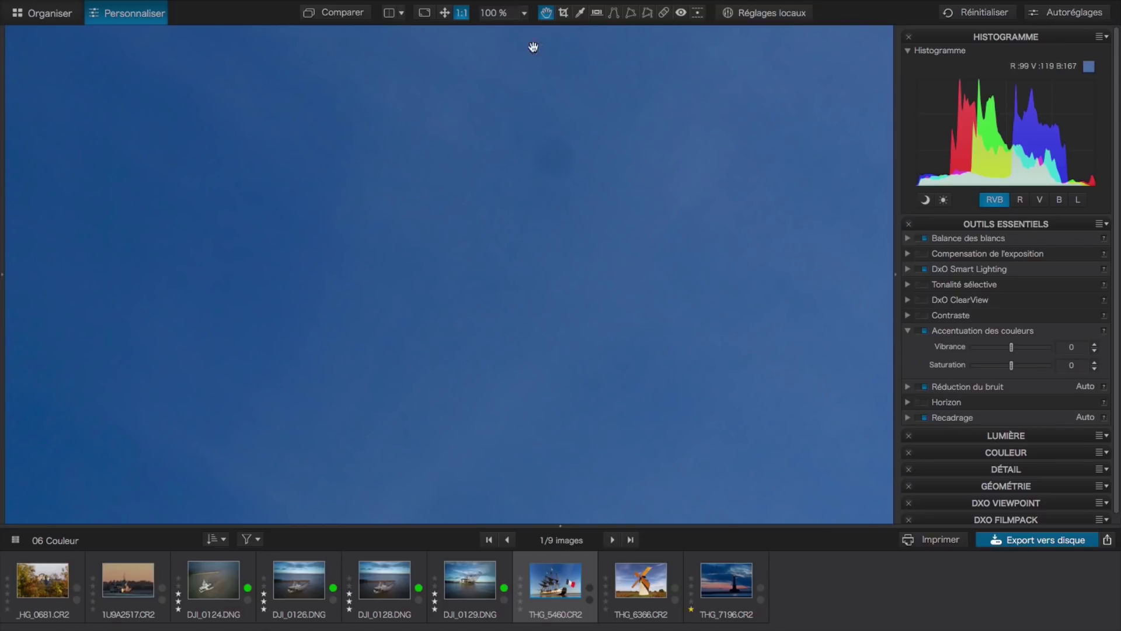
pyautogui.click(664, 14)
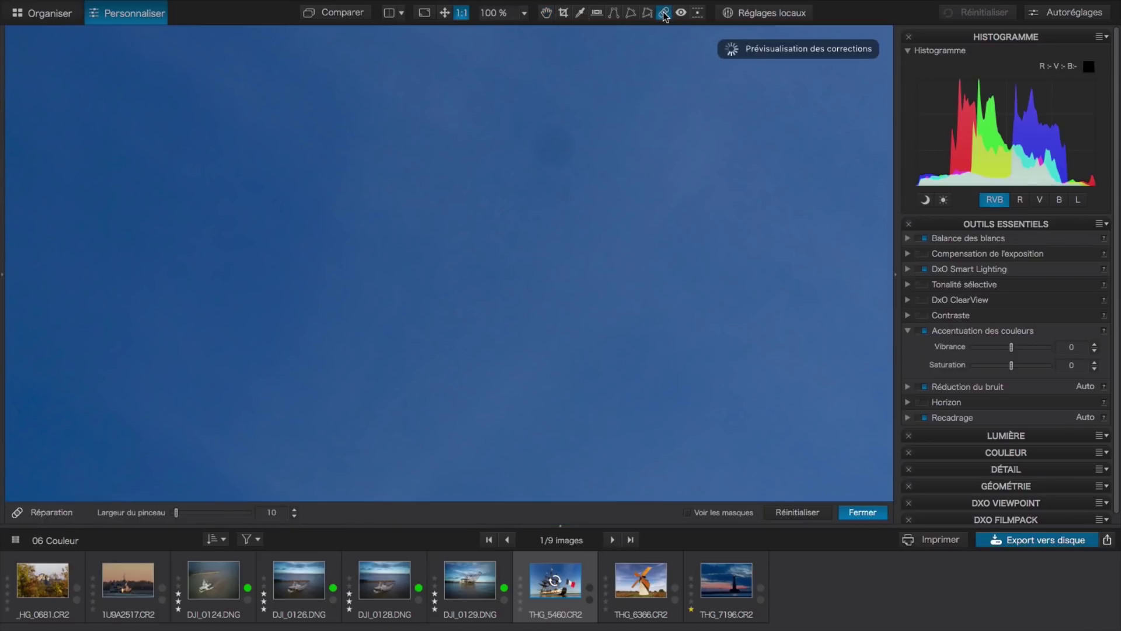
pyautogui.moveTo(176, 513); pyautogui.dragTo(195, 517)
pyautogui.moveTo(553, 140); pyautogui.dragTo(551, 146)
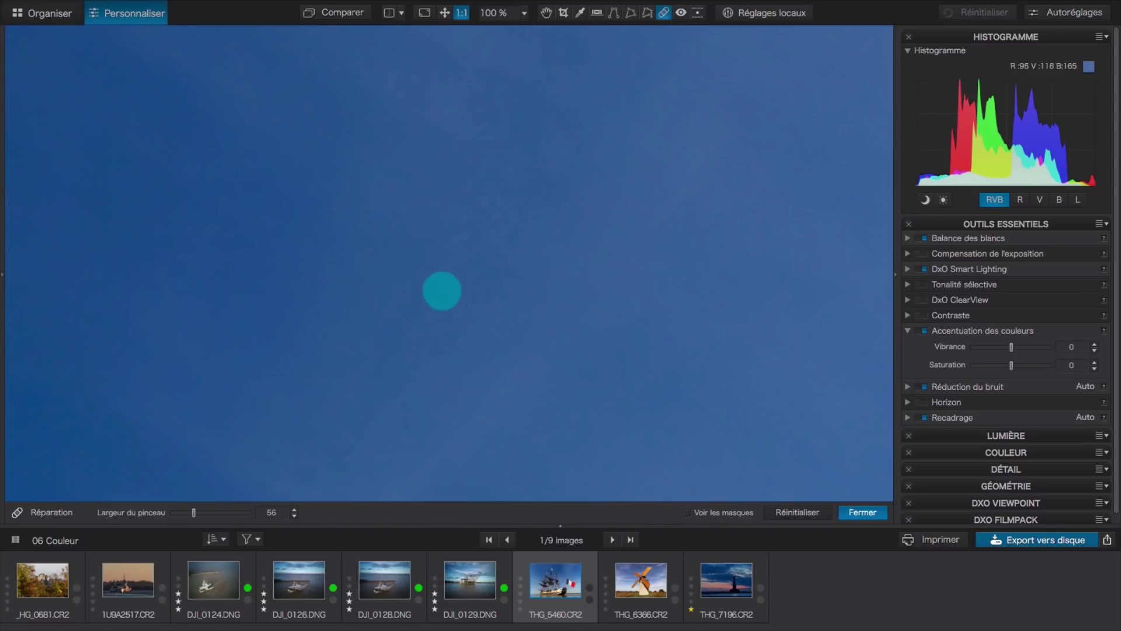
# Check the rest of the ship photo's sky at 100 % for further dust spots and close the Repair tool
pyautogui.press('space')
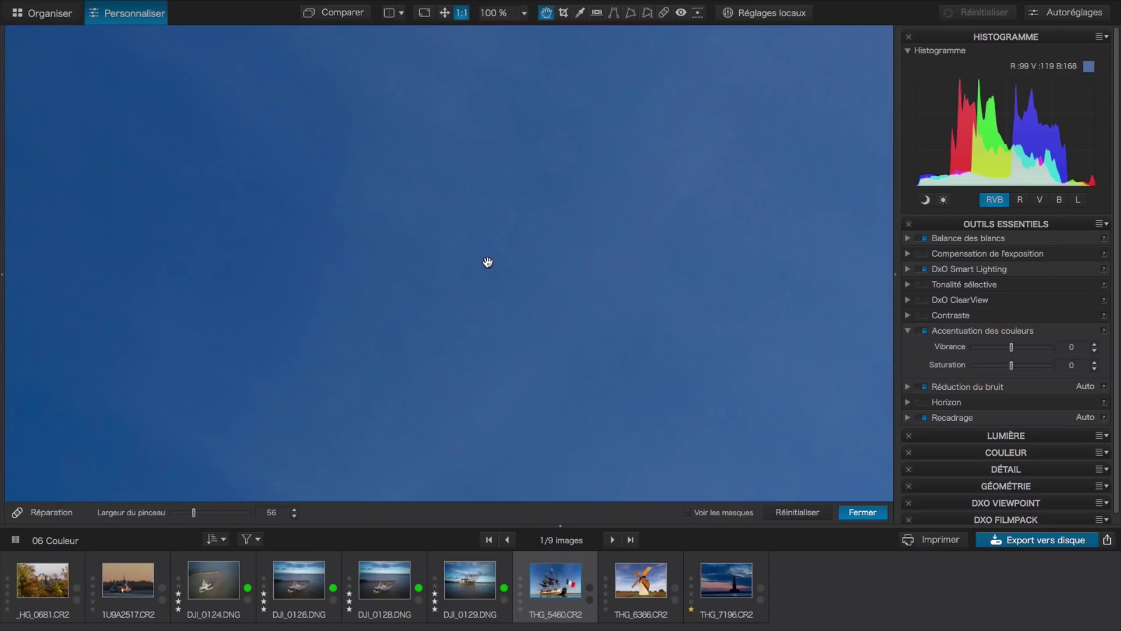
pyautogui.moveTo(603, 228); pyautogui.dragTo(325, 252)
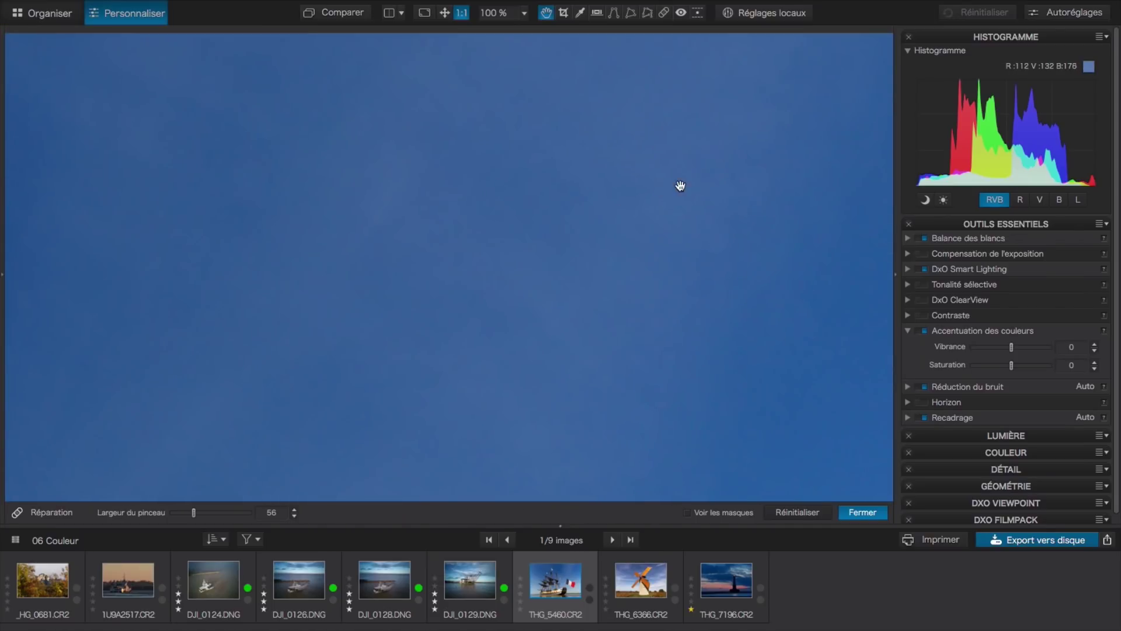
pyautogui.moveTo(681, 185); pyautogui.dragTo(413, 249)
pyautogui.moveTo(743, 243); pyautogui.dragTo(488, 175)
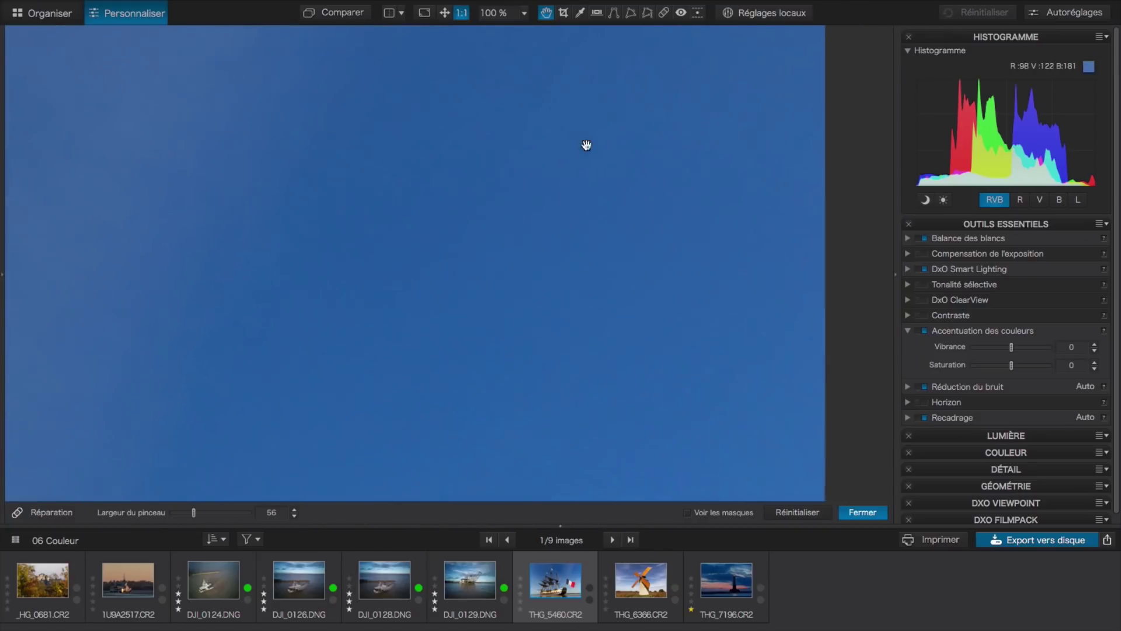
pyautogui.moveTo(500, 290); pyautogui.dragTo(575, 157)
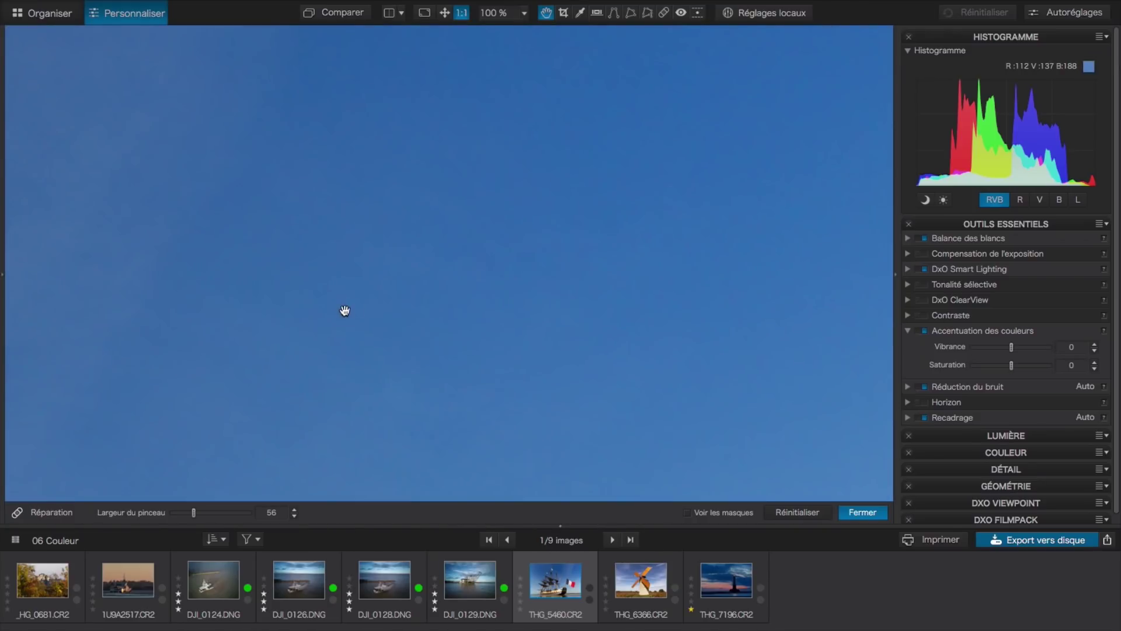
pyautogui.moveTo(212, 305)
pyautogui.mouseDown()
pyautogui.moveTo(551, 243)
pyautogui.moveTo(538, 250)
pyautogui.moveTo(508, 225)
pyautogui.mouseUp()
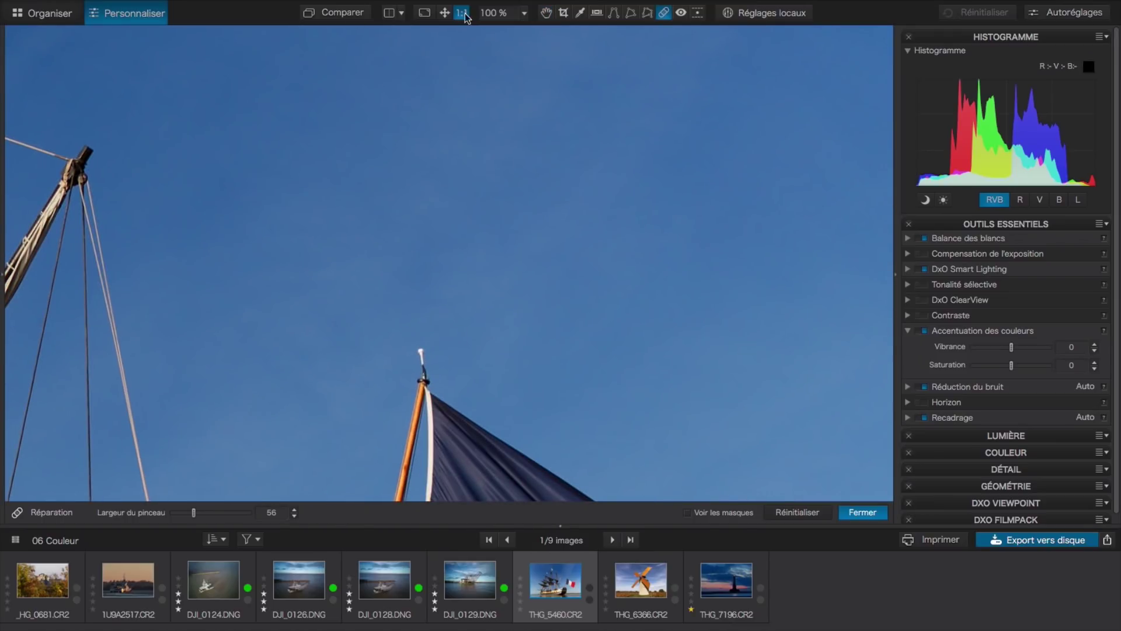
pyautogui.click(444, 12)
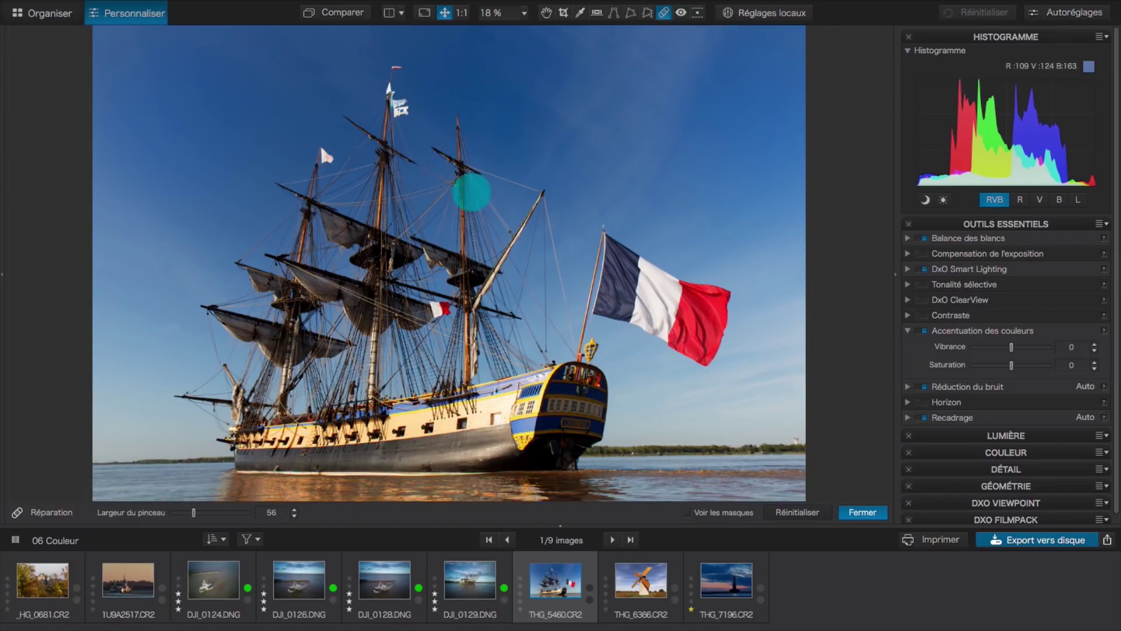
pyautogui.click(866, 514)
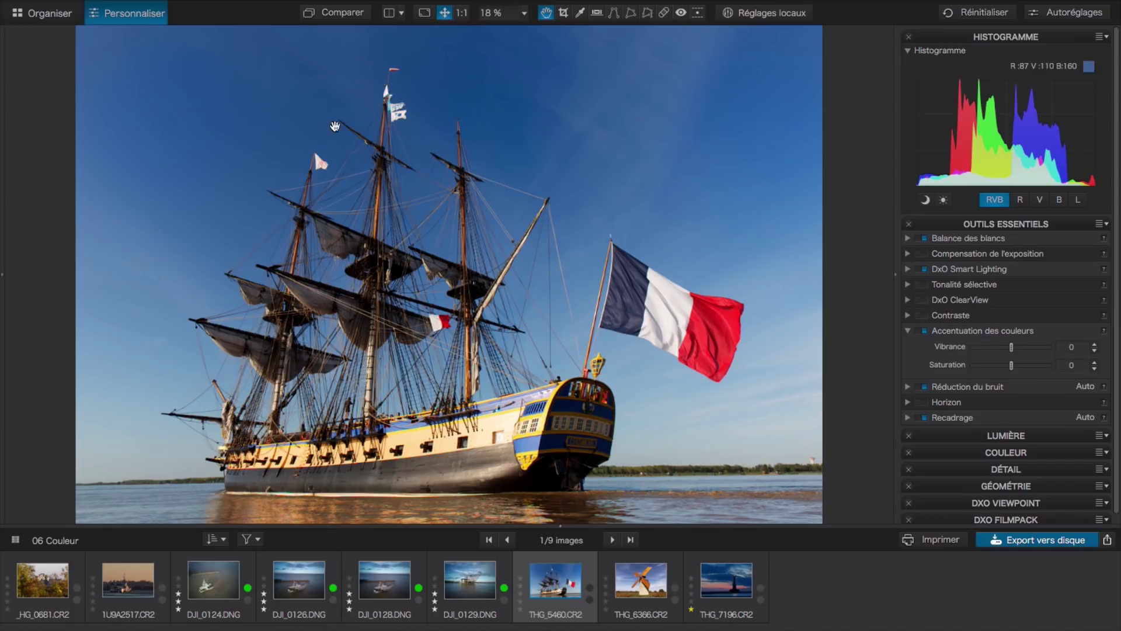
# Compare the ship photo before and after correction, both as a full image and in a split view across the masts
pyautogui.click(338, 14)
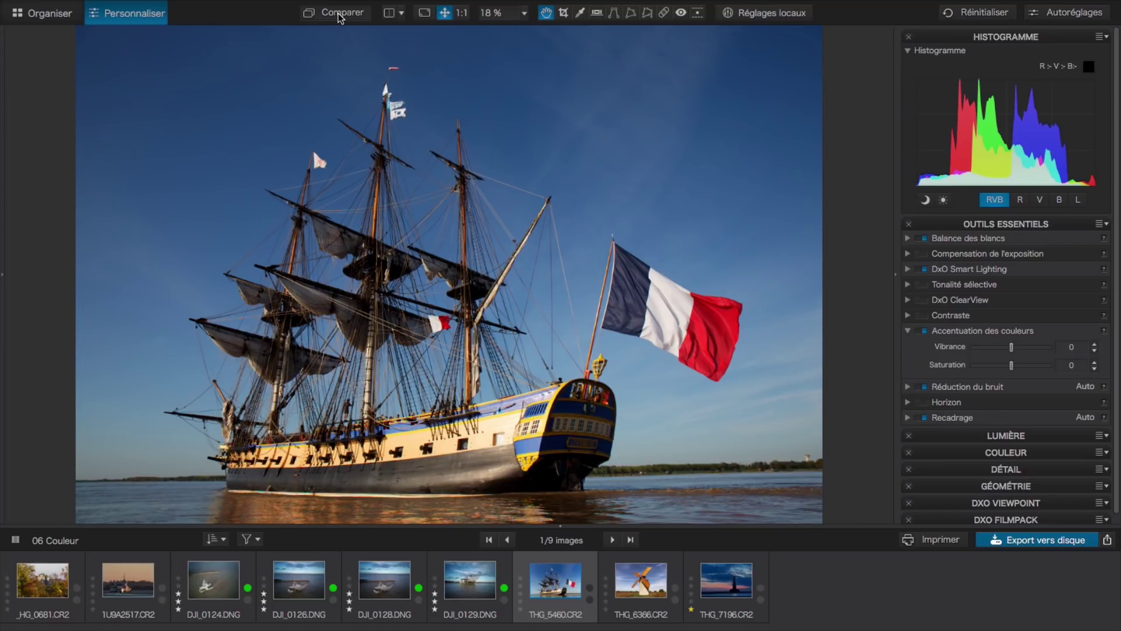
pyautogui.click(338, 14)
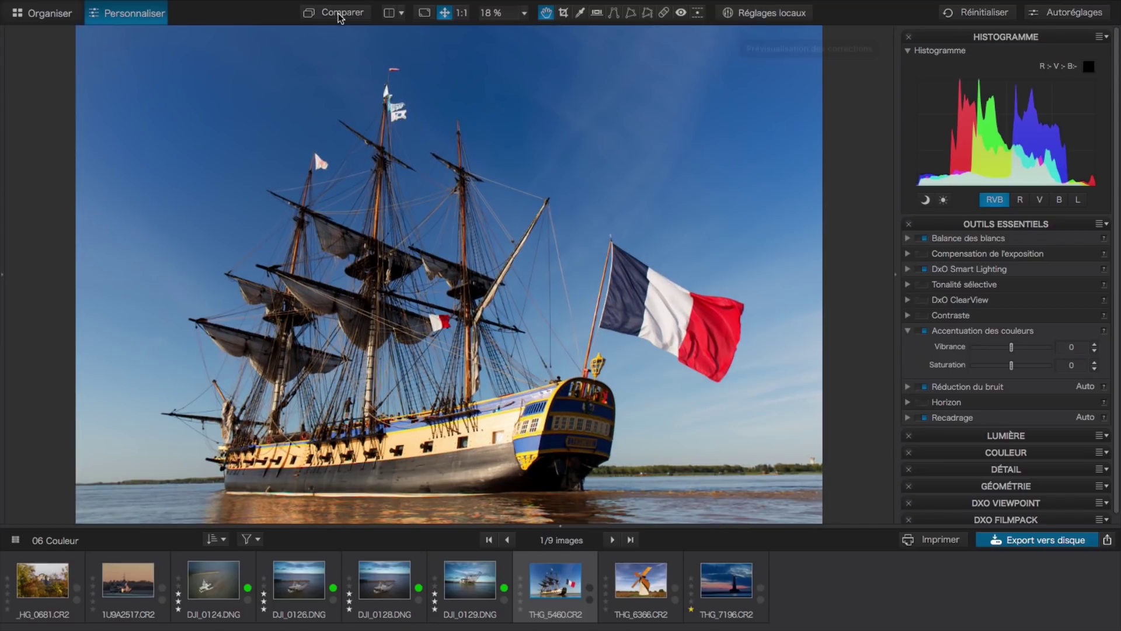
pyautogui.click(389, 14)
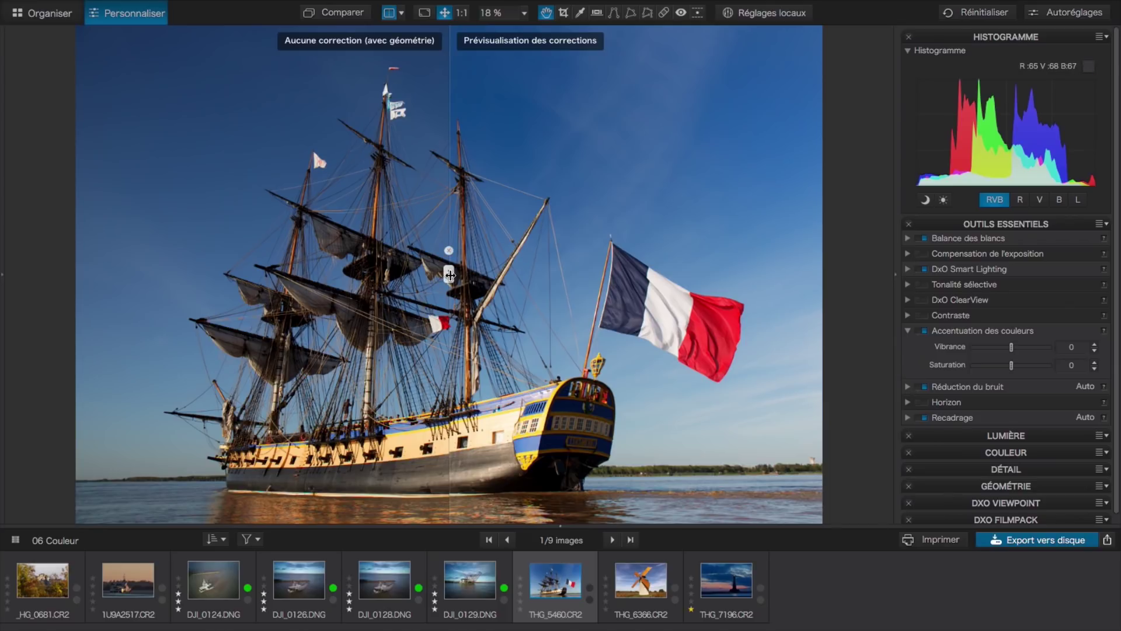
pyautogui.moveTo(447, 280); pyautogui.dragTo(405, 257)
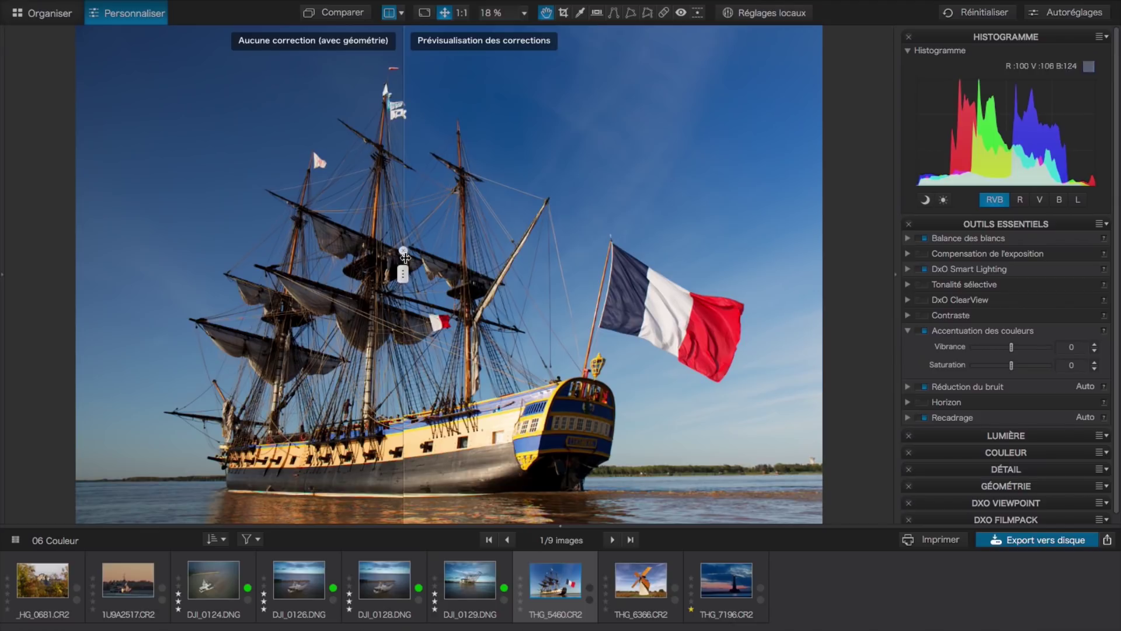
pyautogui.click(388, 13)
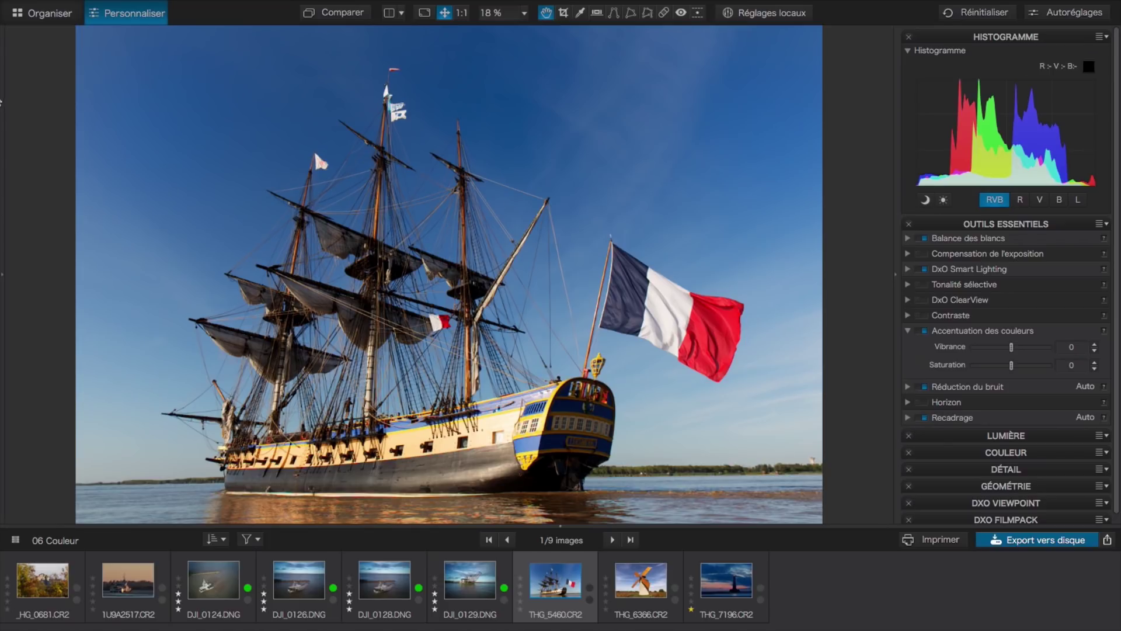
# Open the project 08 Netteté et présence and download the optics modules for the Canon EOS 5D Mark IV and Sony A7R III
pyautogui.click(61, 17)
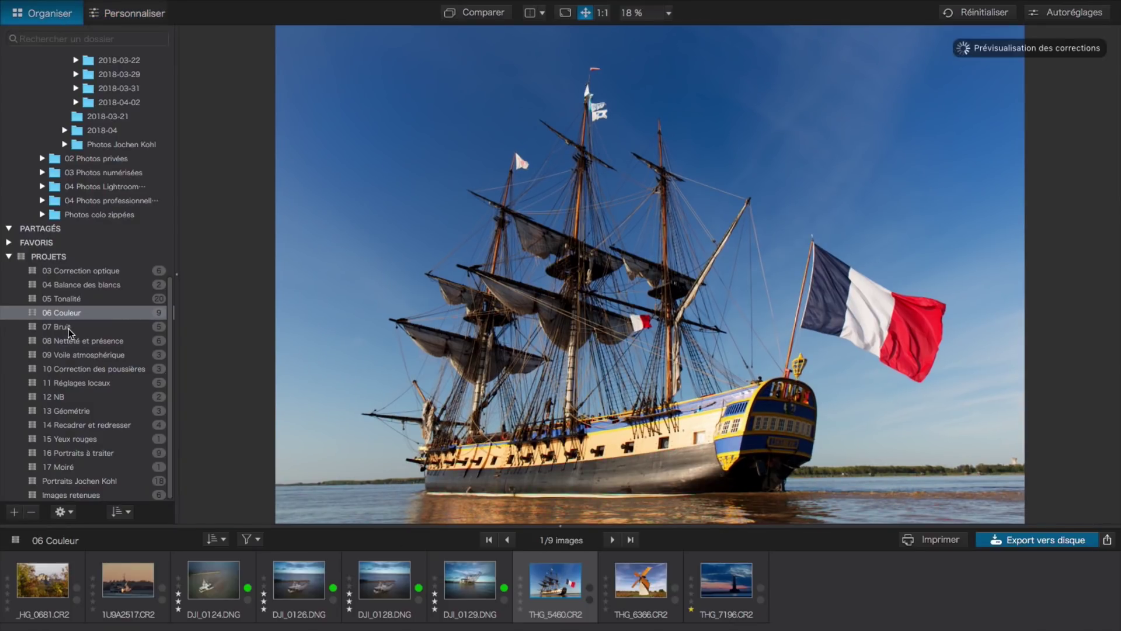
pyautogui.click(93, 341)
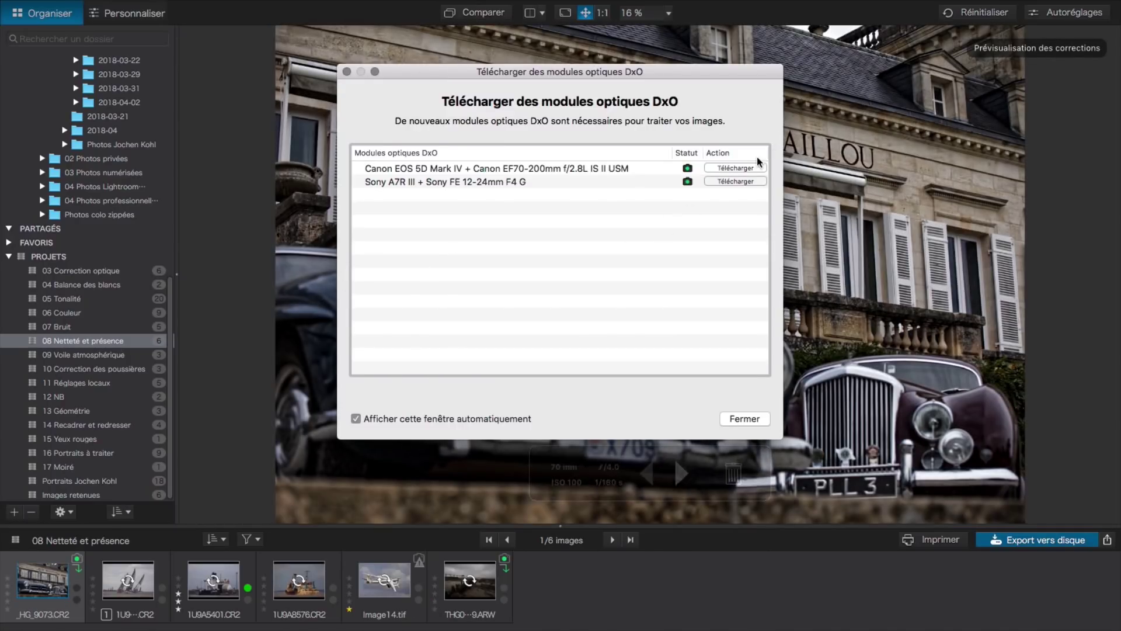
pyautogui.click(738, 168)
pyautogui.click(735, 182)
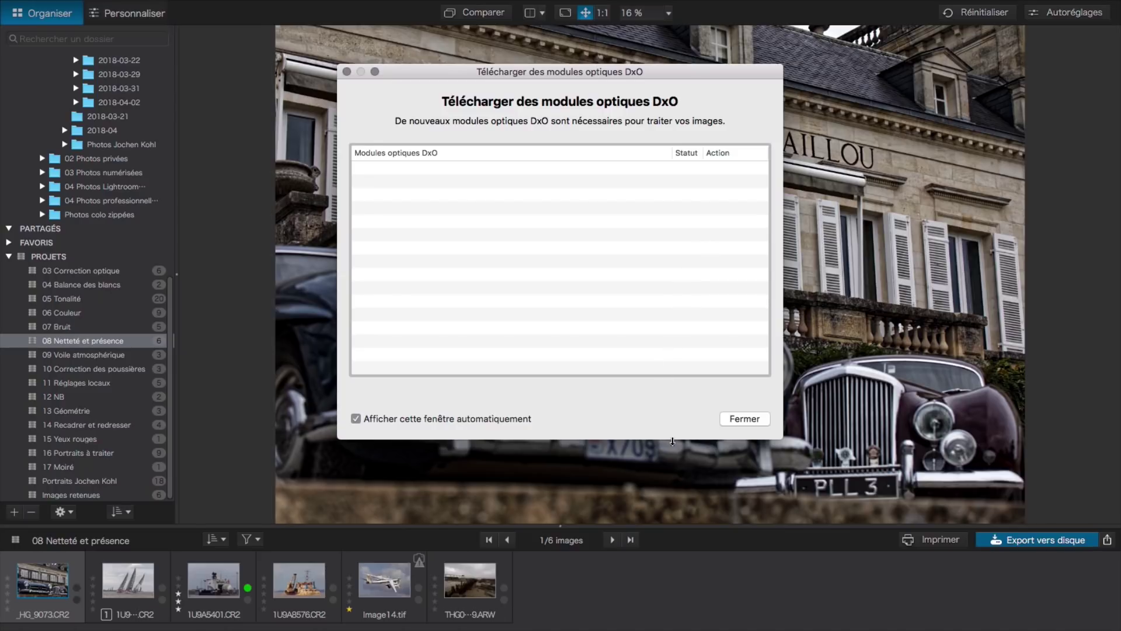
pyautogui.moveTo(684, 513)
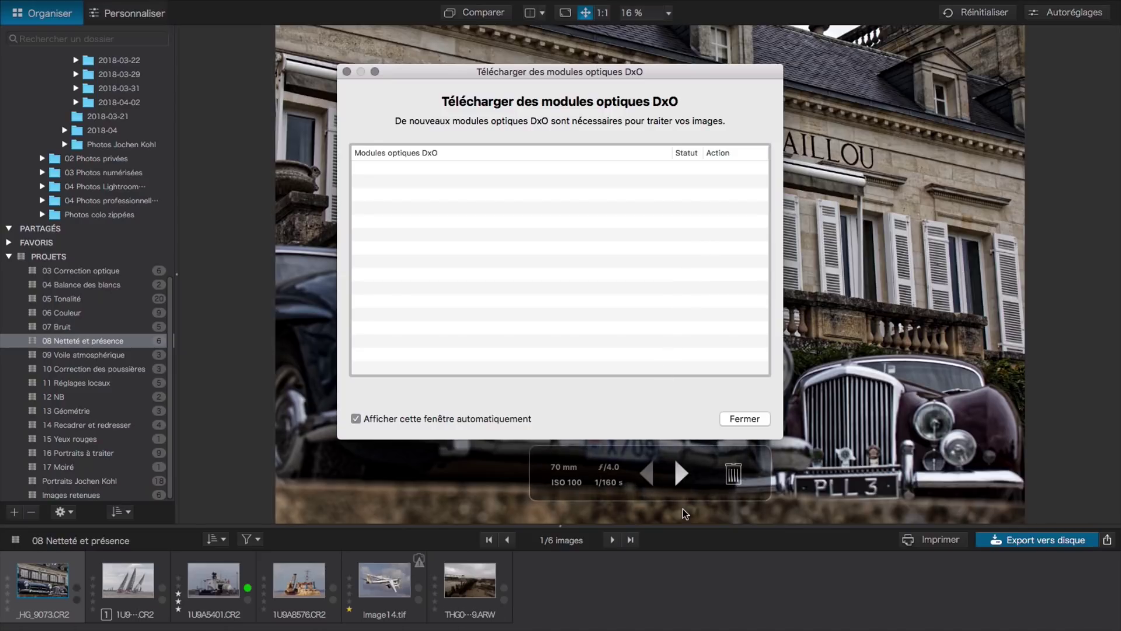
pyautogui.click(745, 419)
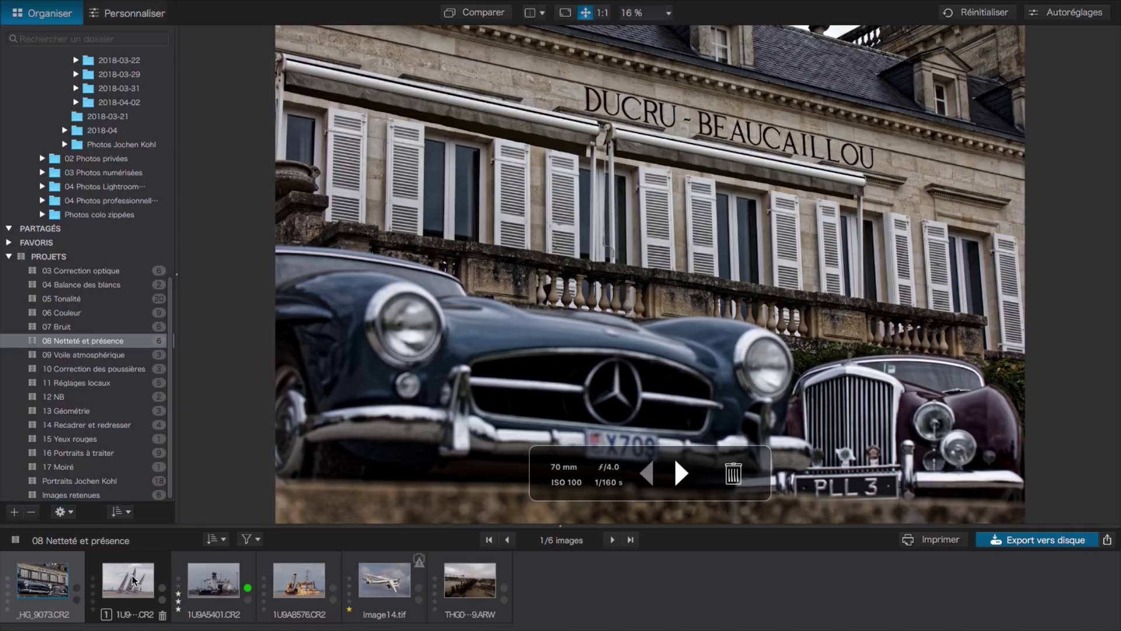
# Open the sailboat photo 1U9A4957.CR2 for customizing and expand its Contraste settings
pyautogui.moveTo(133, 580)
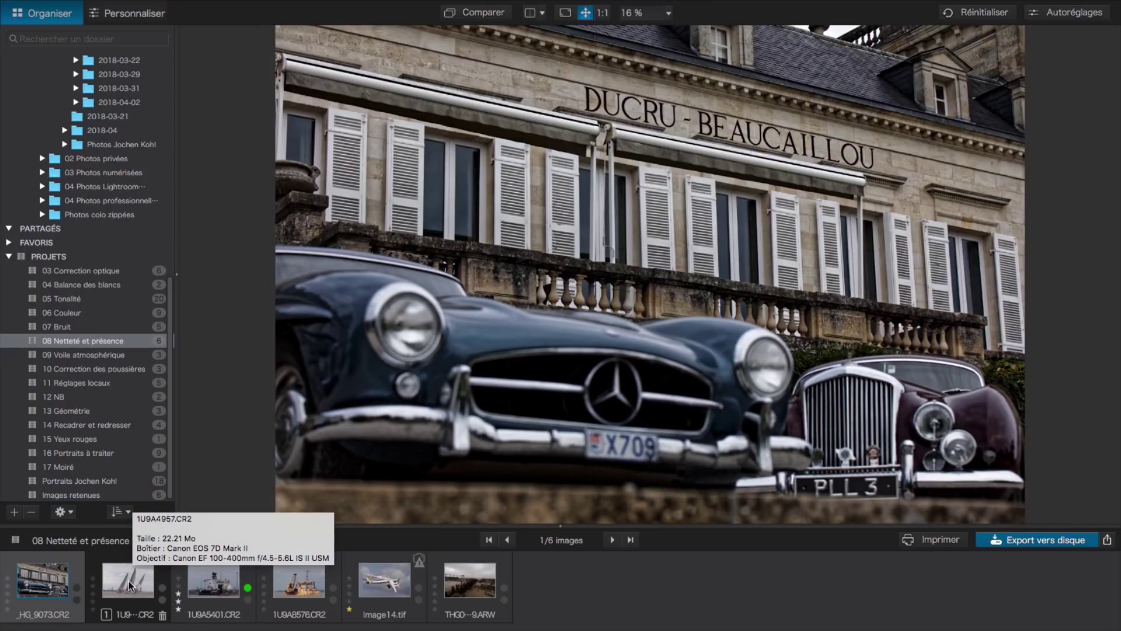
pyautogui.click(129, 581)
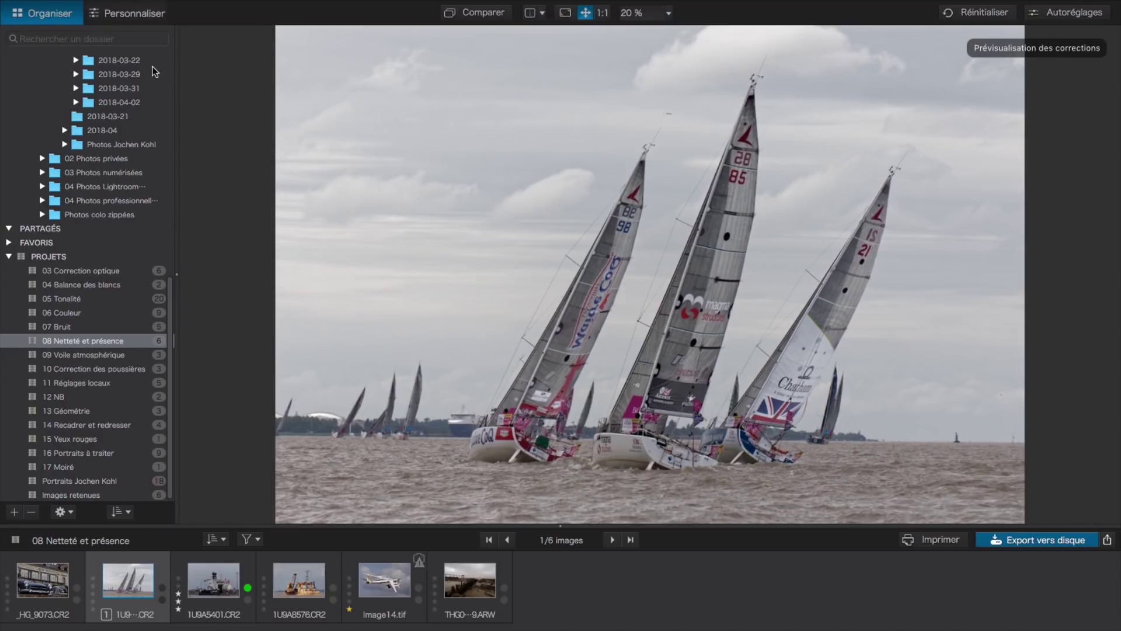
pyautogui.click(142, 15)
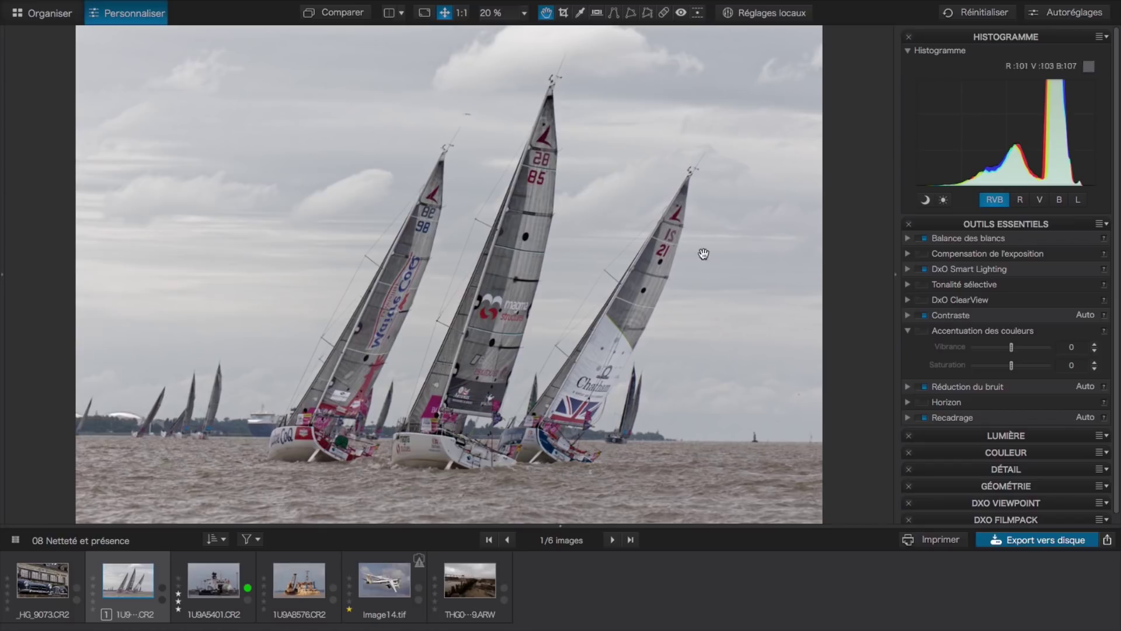
pyautogui.scroll(-1, 986, 309)
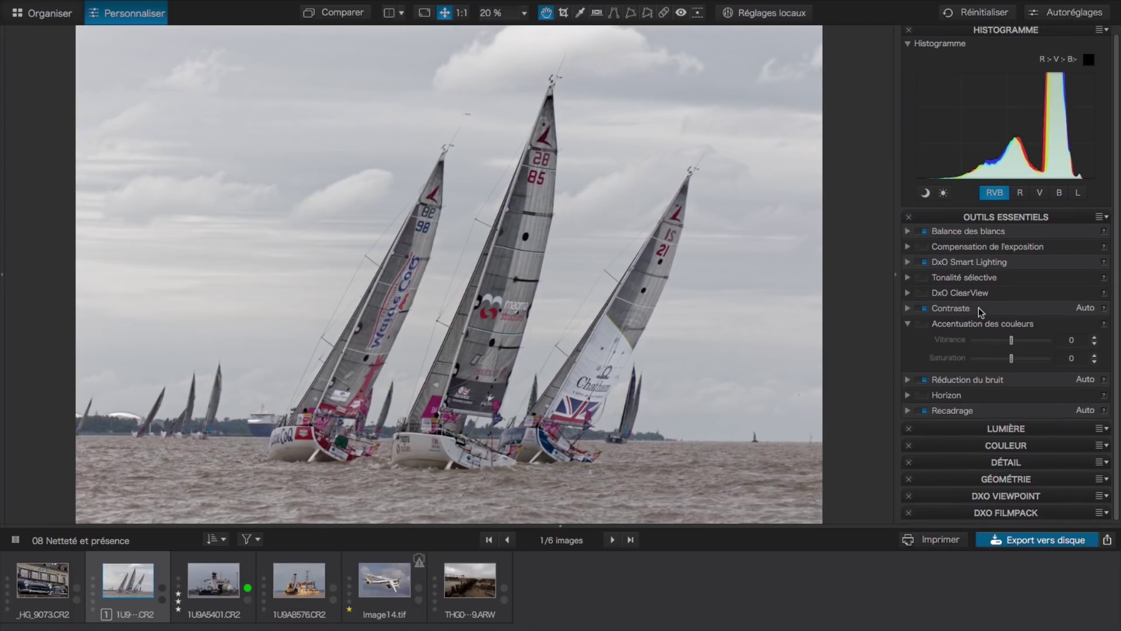
pyautogui.click(909, 309)
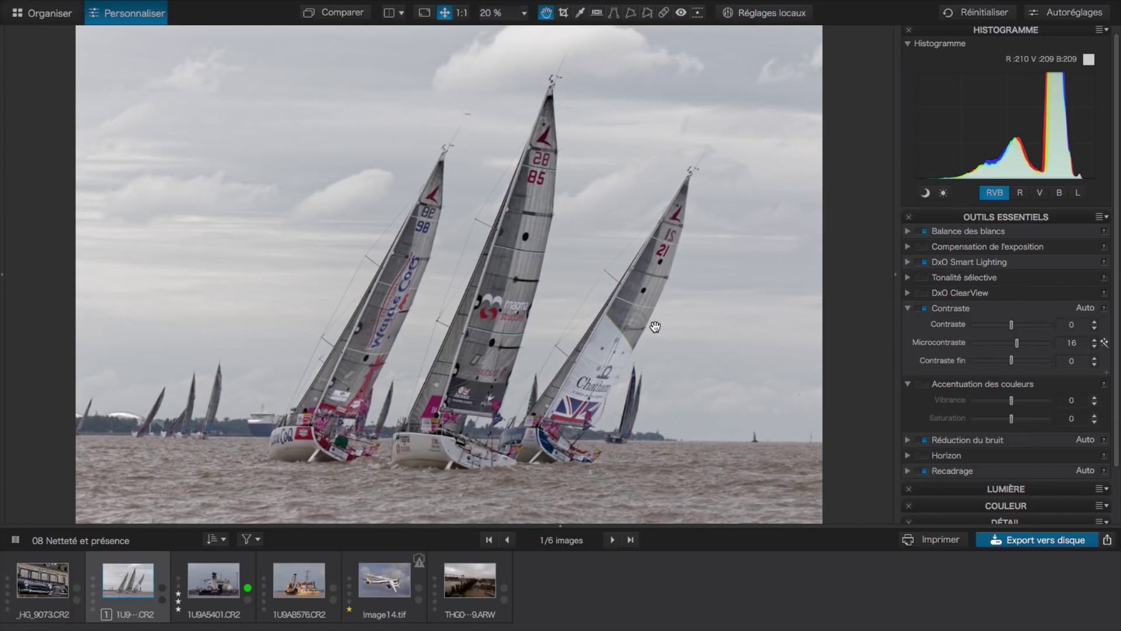
# On the magma structures sail at 100 %, reset Microcontraste to 0 and raise it to 63
pyautogui.click(461, 13)
pyautogui.moveTo(754, 235); pyautogui.dragTo(508, 197)
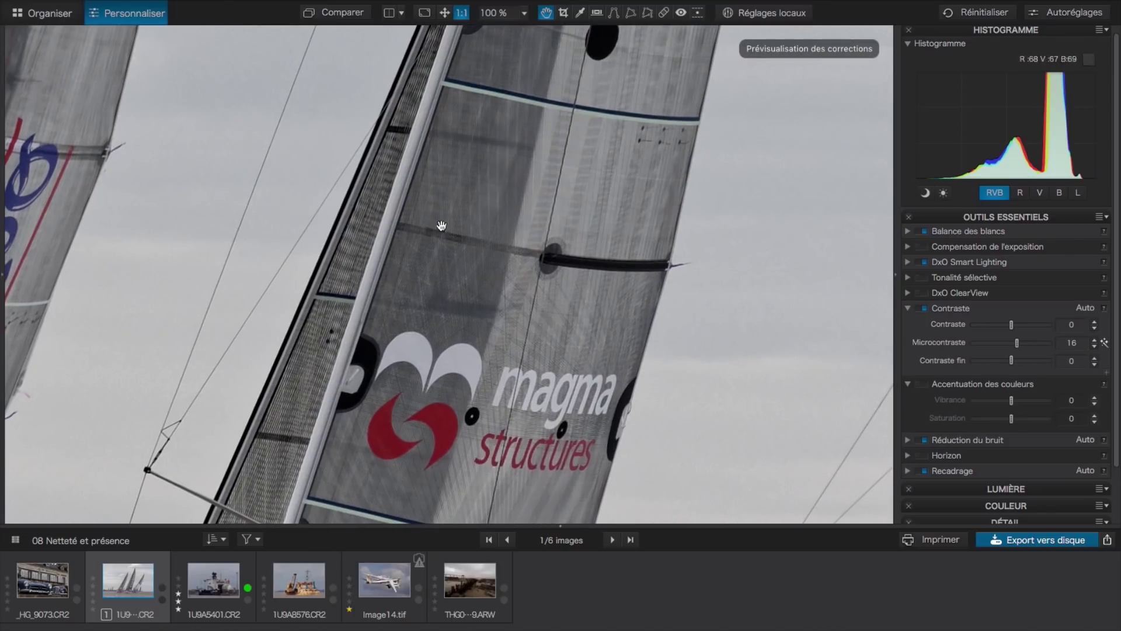
pyautogui.moveTo(376, 289); pyautogui.dragTo(538, 213)
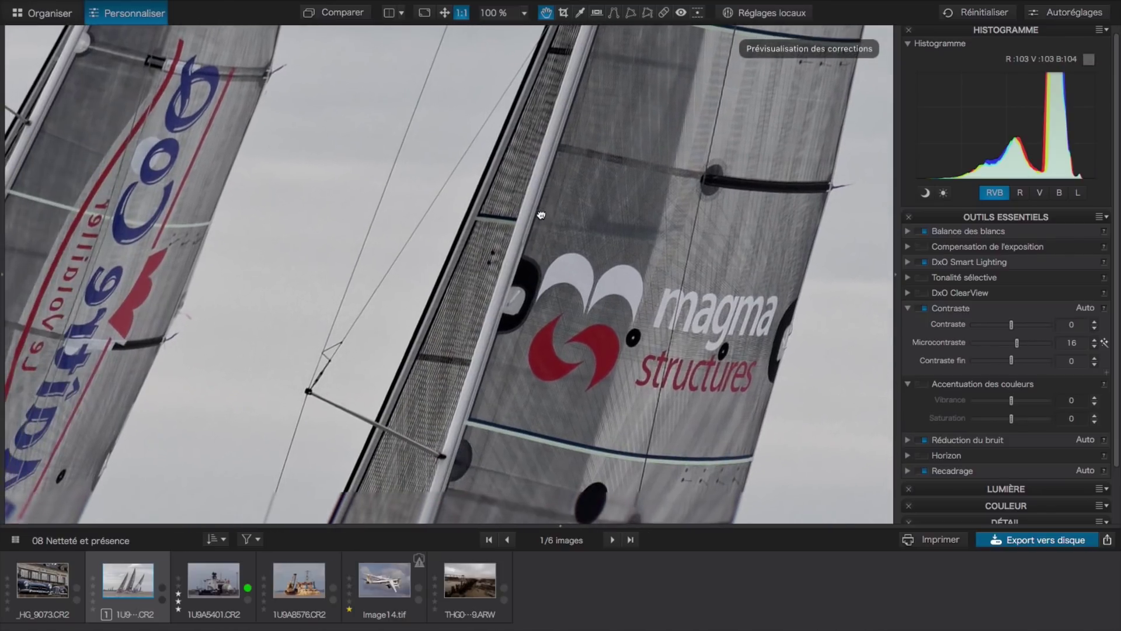
pyautogui.doubleClick(1016, 343)
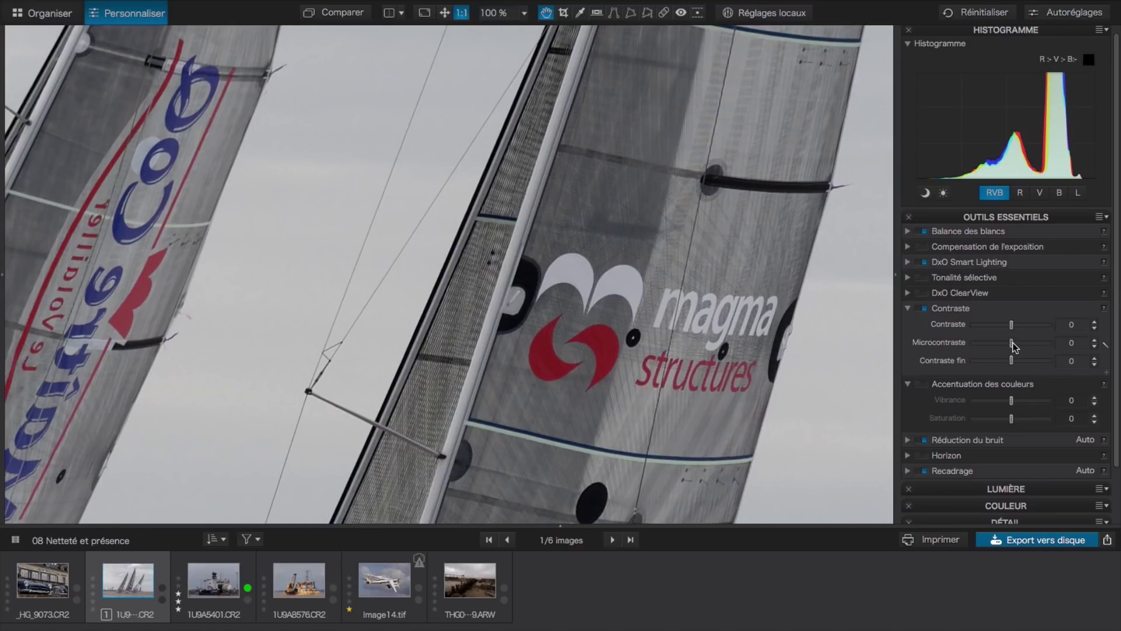
pyautogui.moveTo(1013, 345); pyautogui.dragTo(1036, 345)
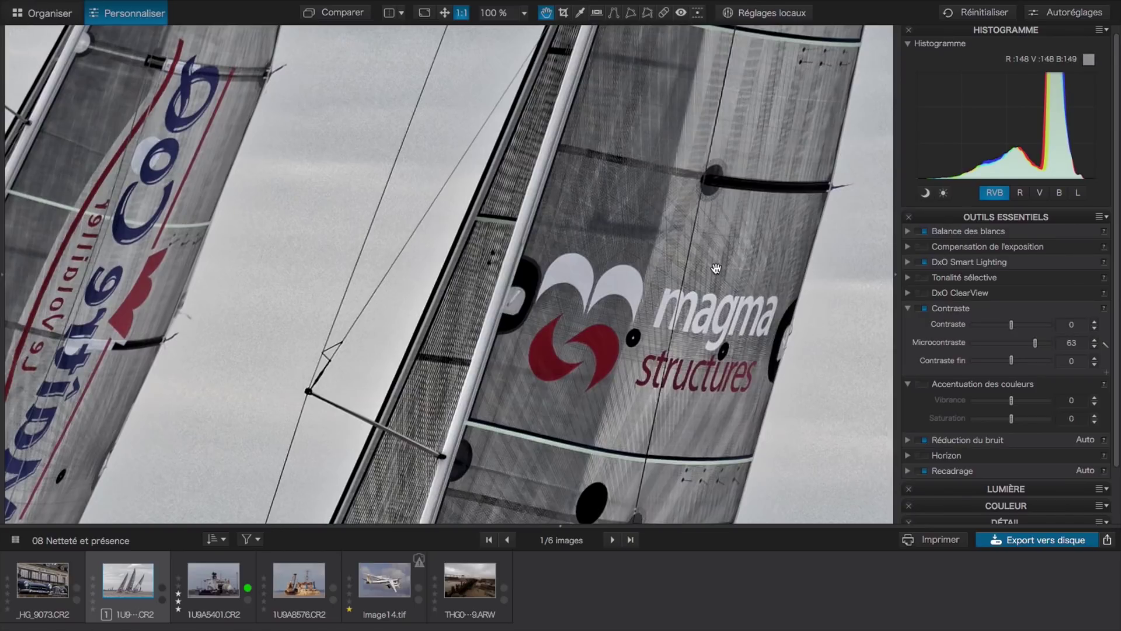
# Compare the sail with its uncorrected version in a split view and restore the automatic Microcontraste setting
pyautogui.click(389, 12)
pyautogui.moveTo(404, 274); pyautogui.dragTo(482, 298)
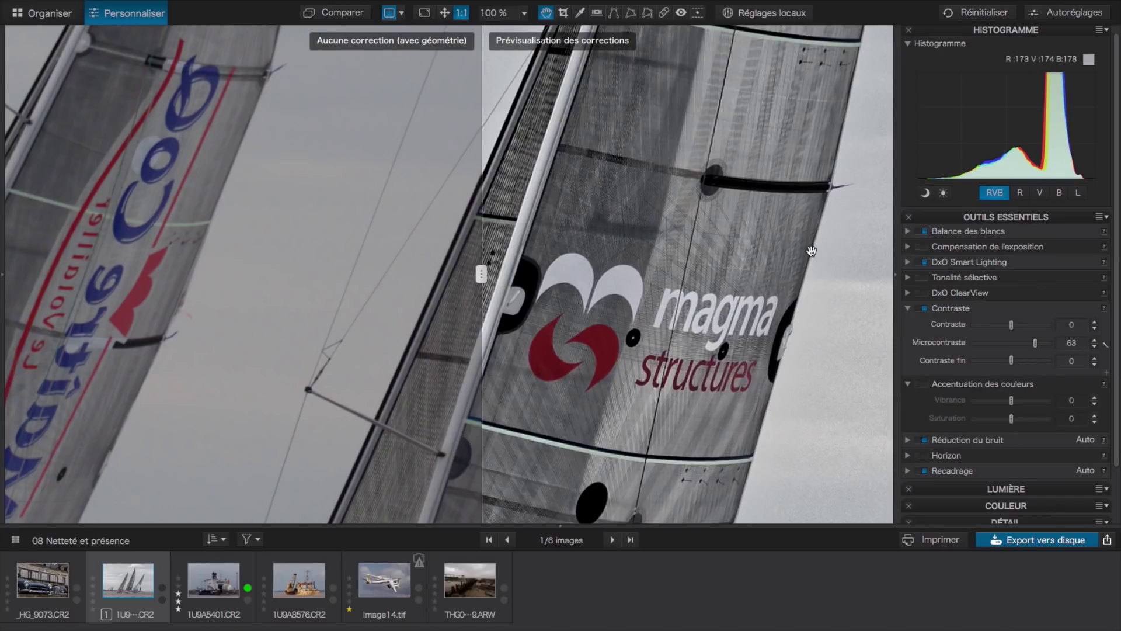
pyautogui.click(388, 12)
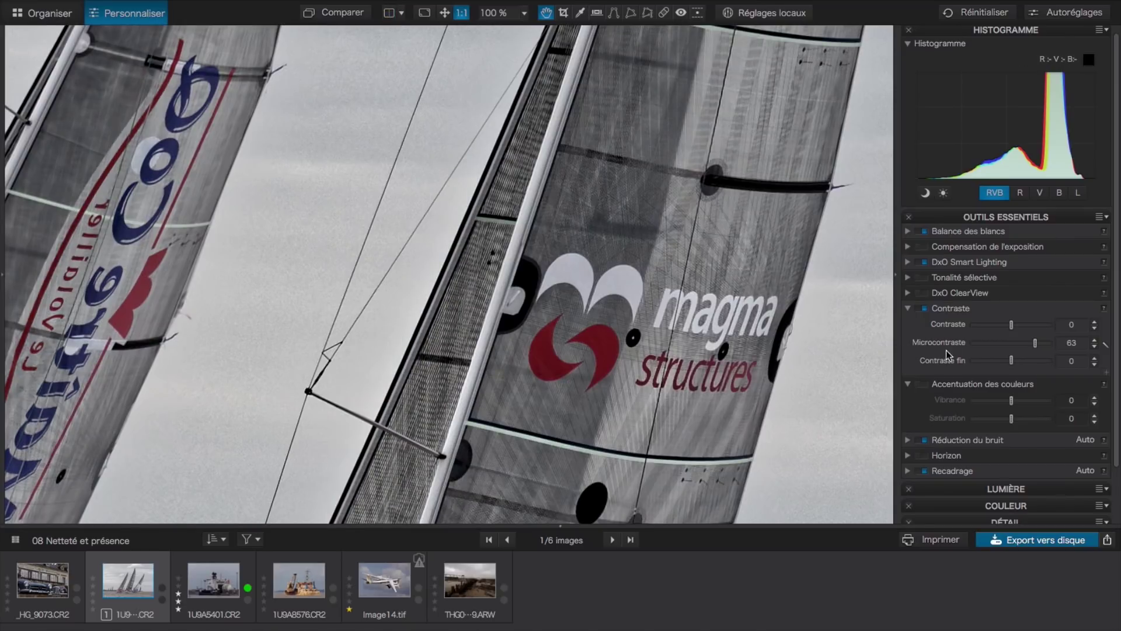
pyautogui.click(1105, 344)
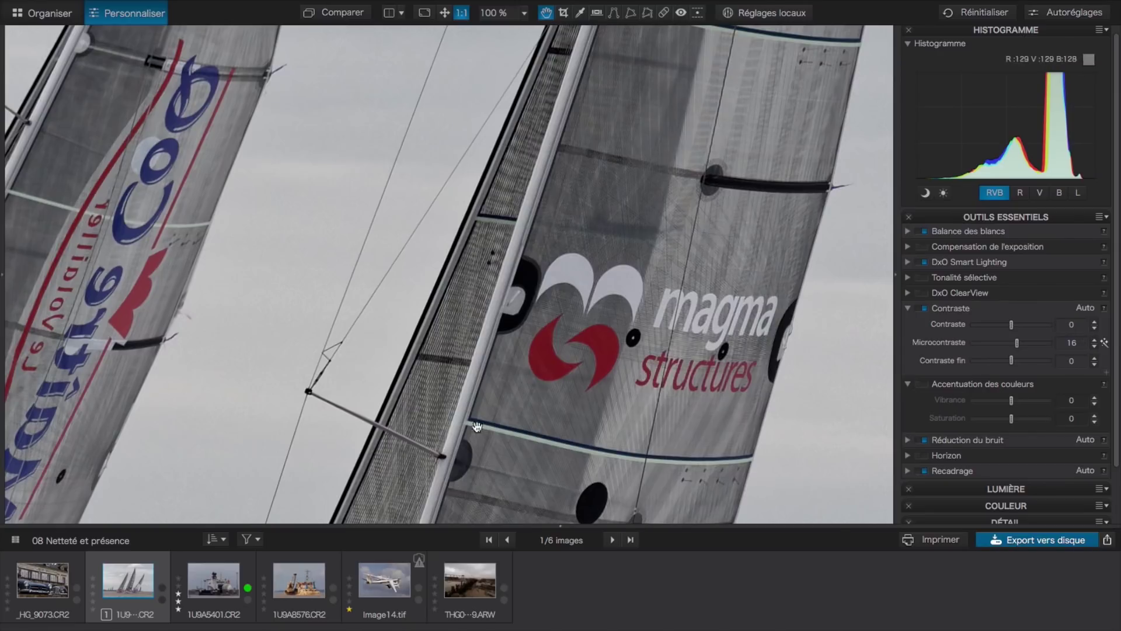
pyautogui.moveTo(613, 339); pyautogui.dragTo(540, 268)
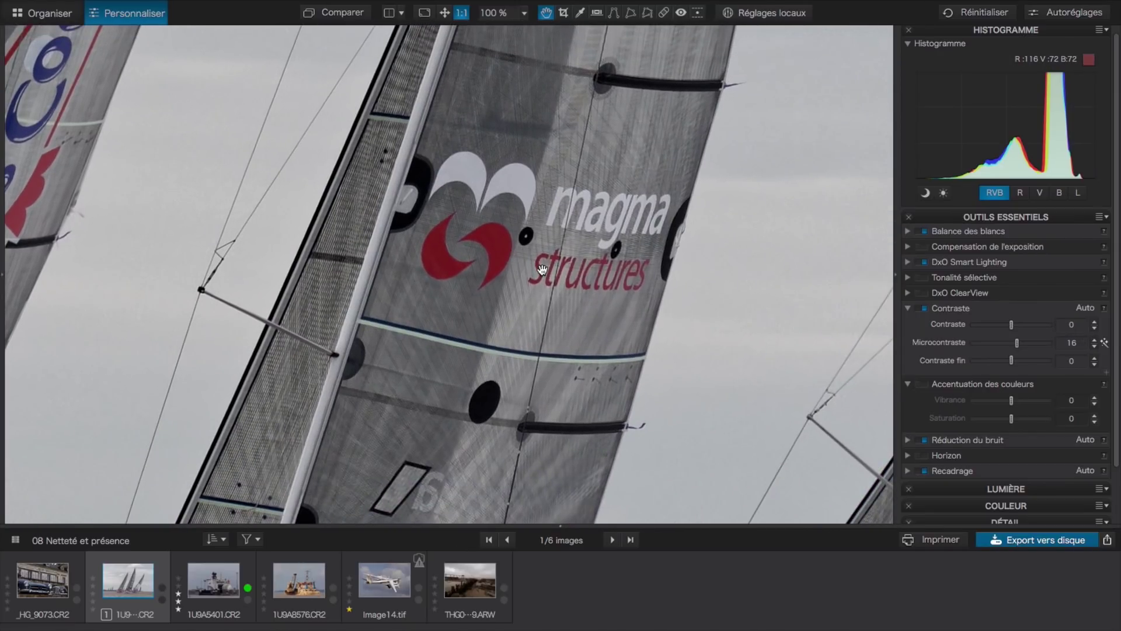
# Expand the Netteté de l'optique settings under Détail and disable this correction for the sailboat photo
pyautogui.scroll(-3, 1017, 353)
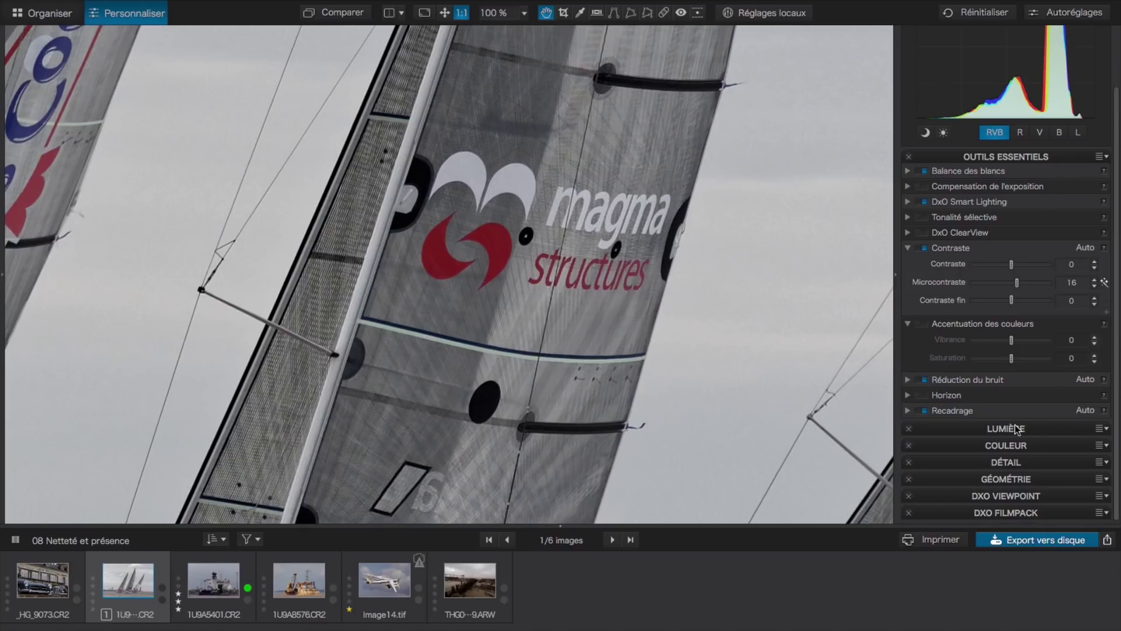
pyautogui.click(1006, 463)
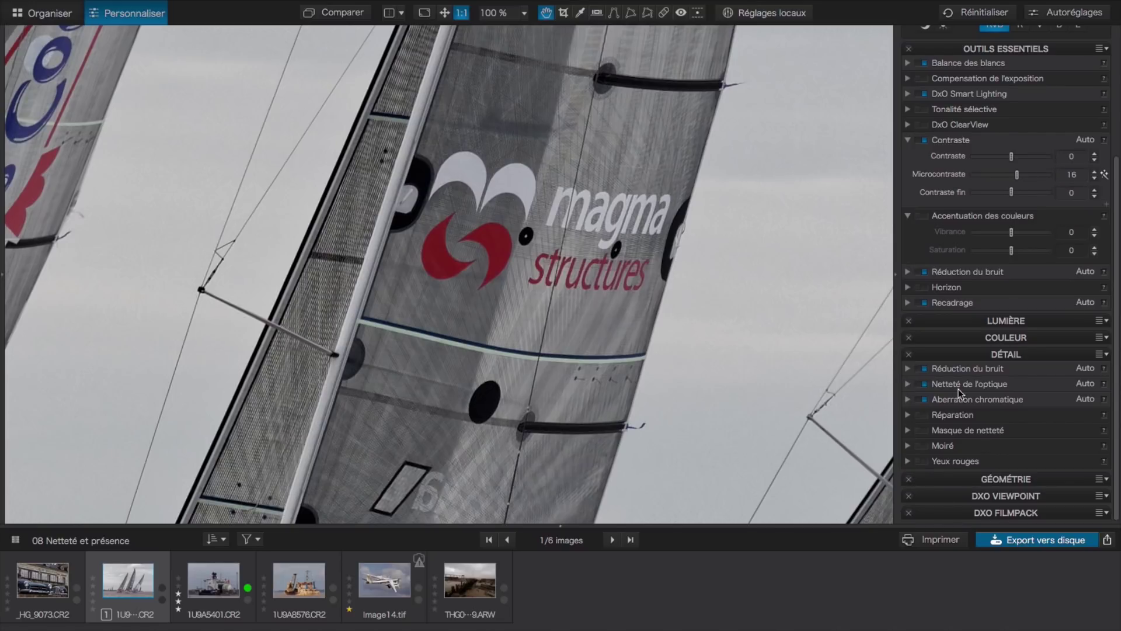
pyautogui.click(908, 384)
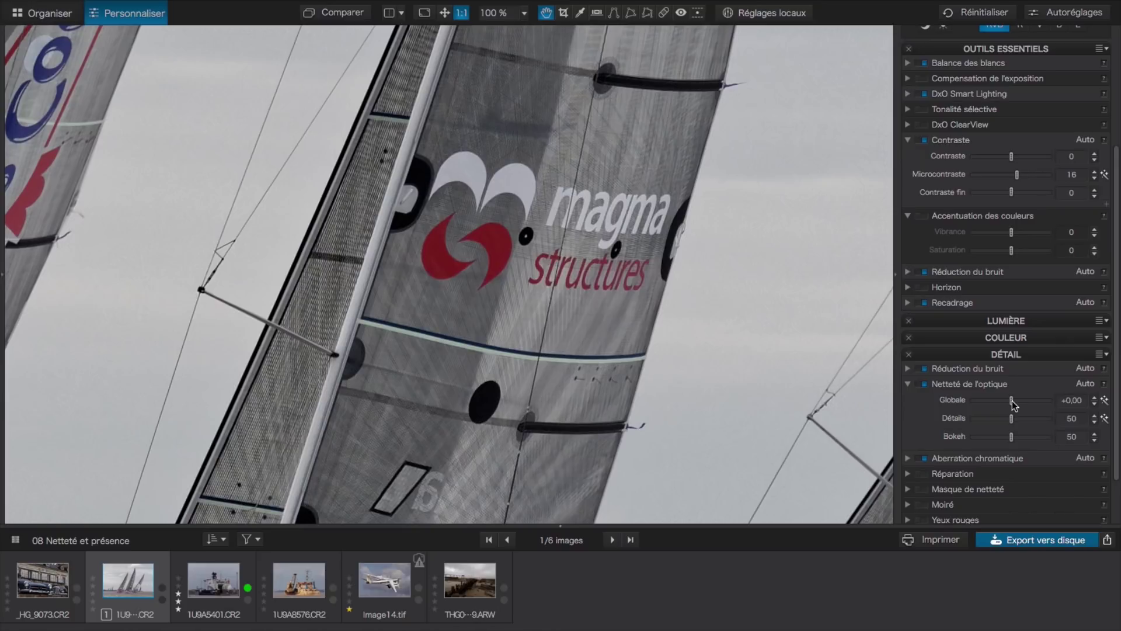
pyautogui.click(920, 384)
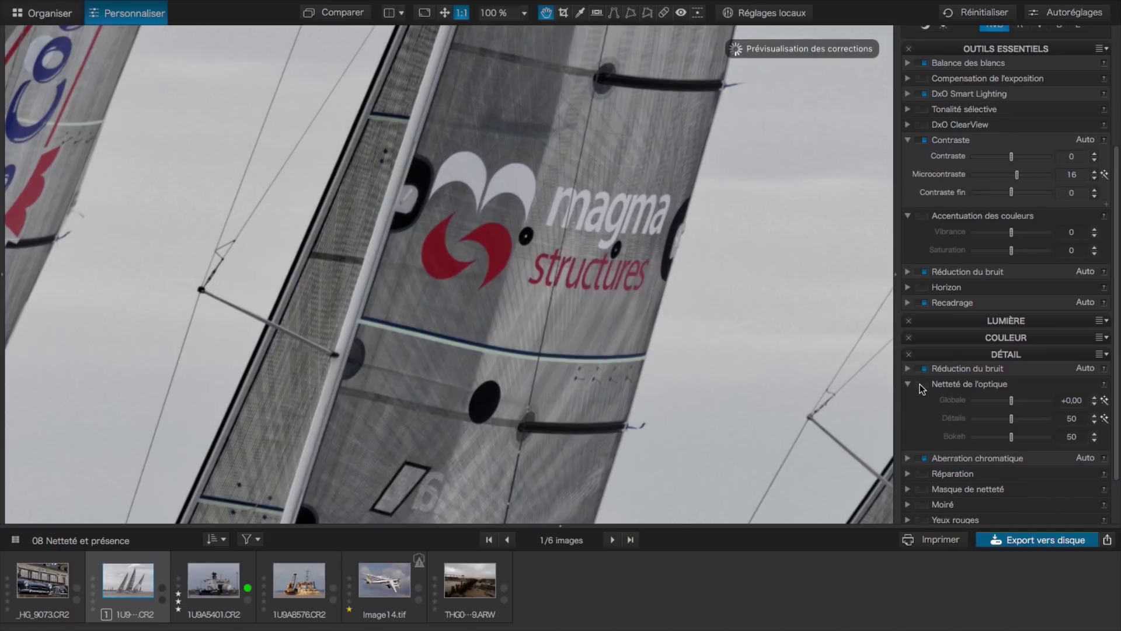
pyautogui.moveTo(591, 290); pyautogui.dragTo(544, 289)
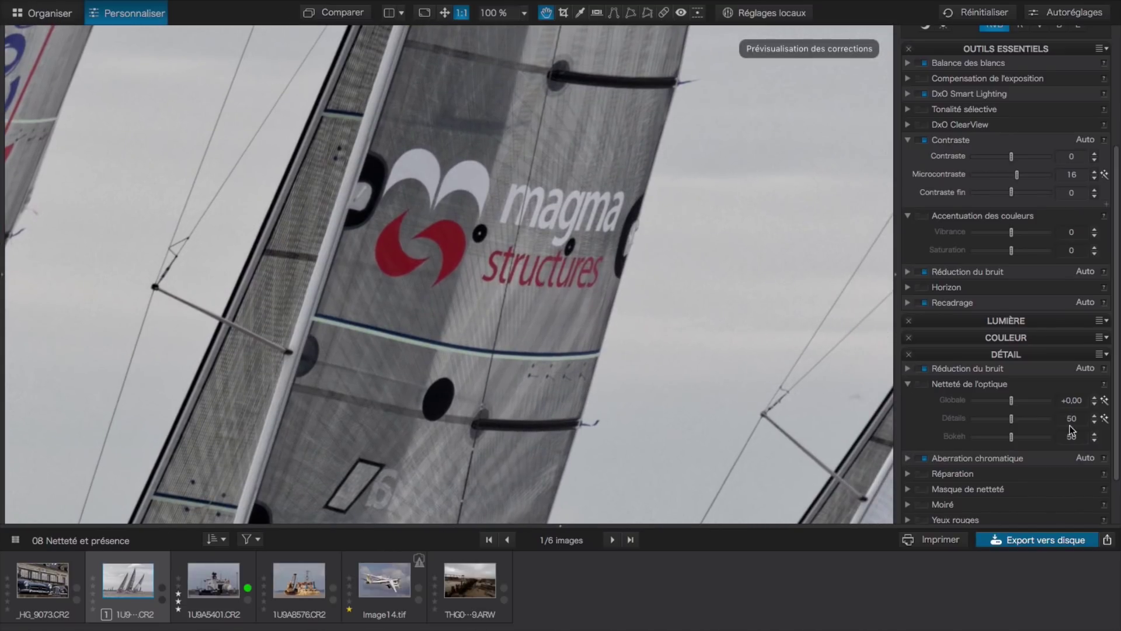
# Toggle the Netteté de l'optique correction to compare its effect on the sail, leaving it enabled
pyautogui.click(926, 384)
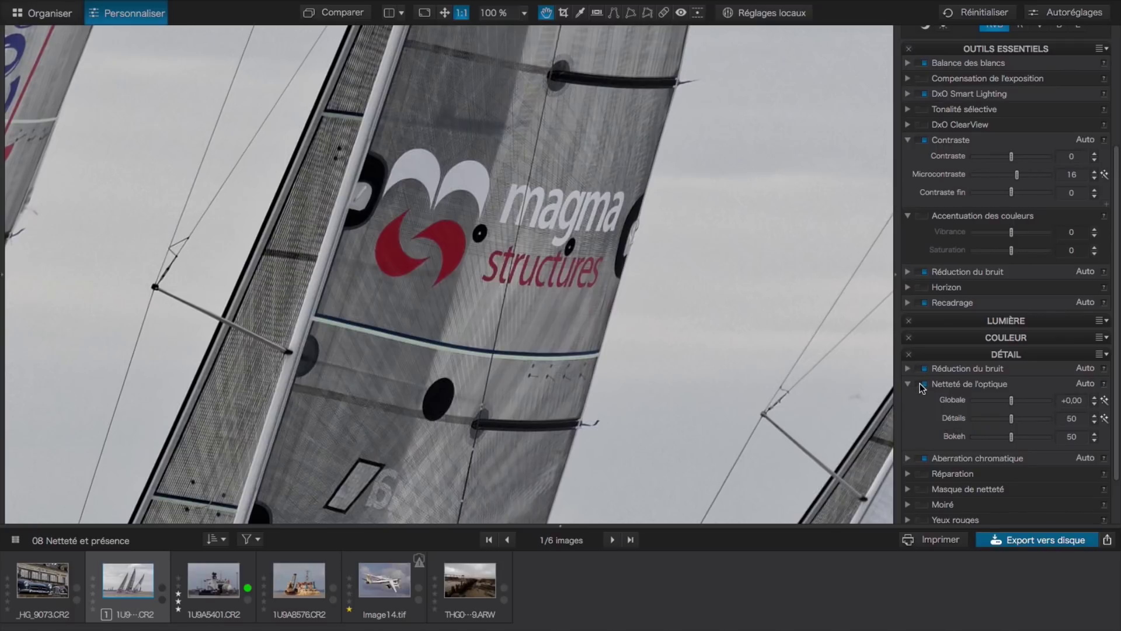
pyautogui.click(920, 383)
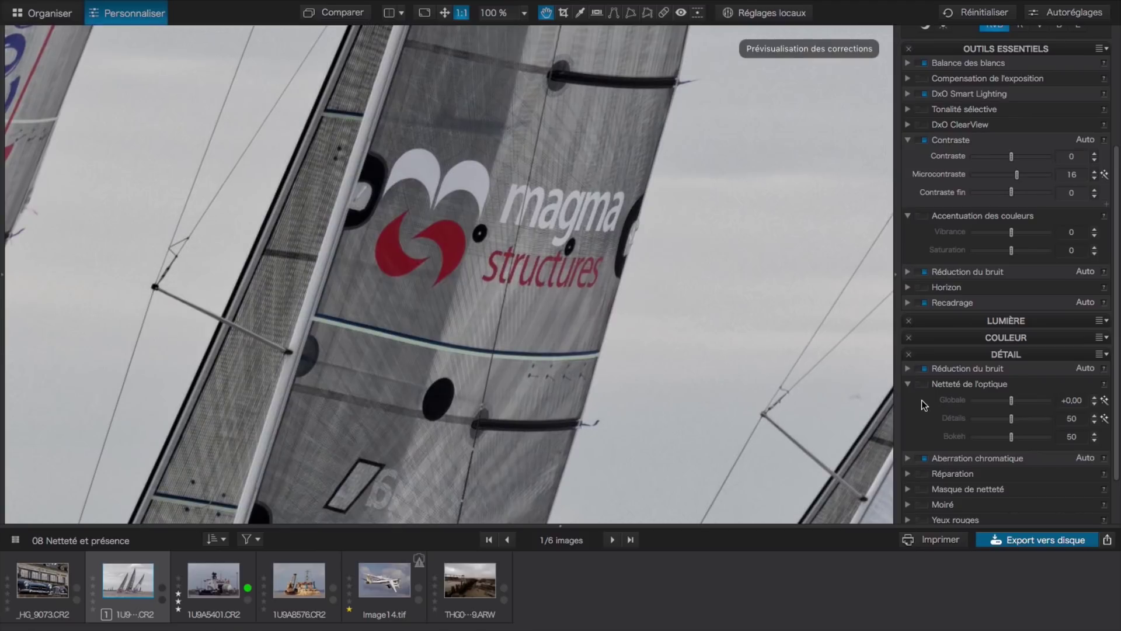
pyautogui.click(925, 385)
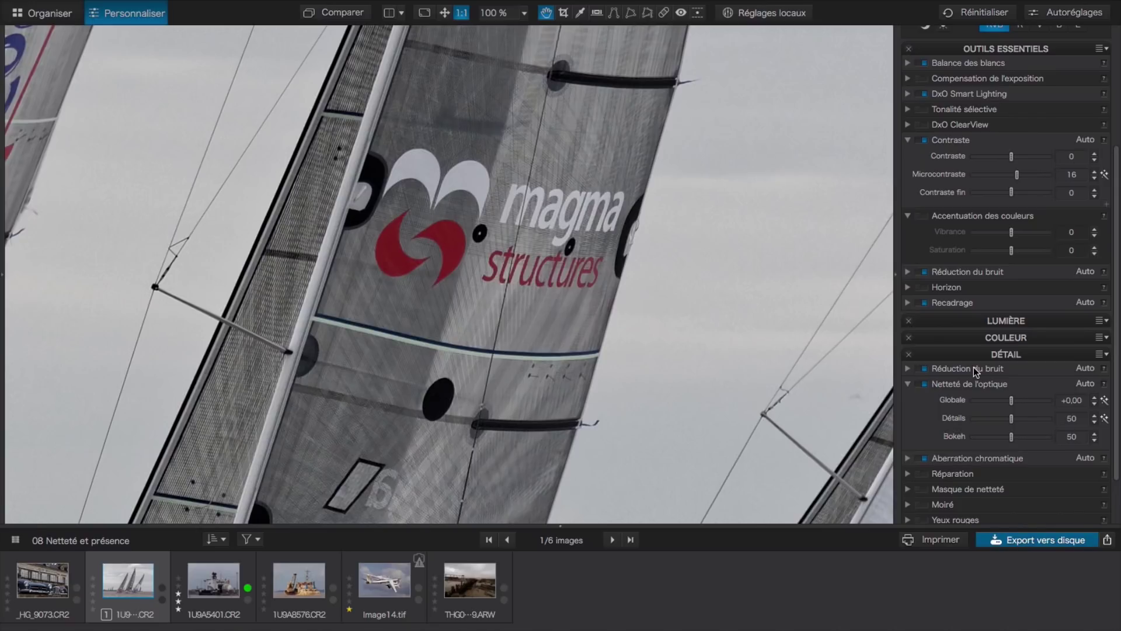
# Review the Masque de netteté settings of the sailboat photo and collapse the Détail palette
pyautogui.scroll(-2, 976, 388)
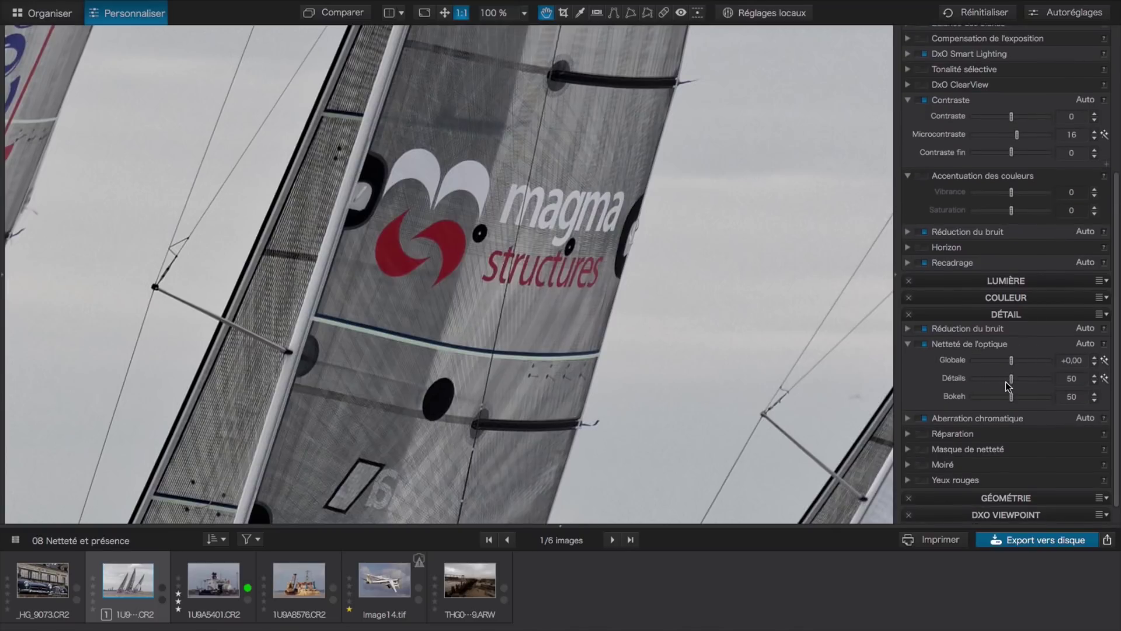
pyautogui.scroll(-1, 1005, 381)
pyautogui.click(907, 430)
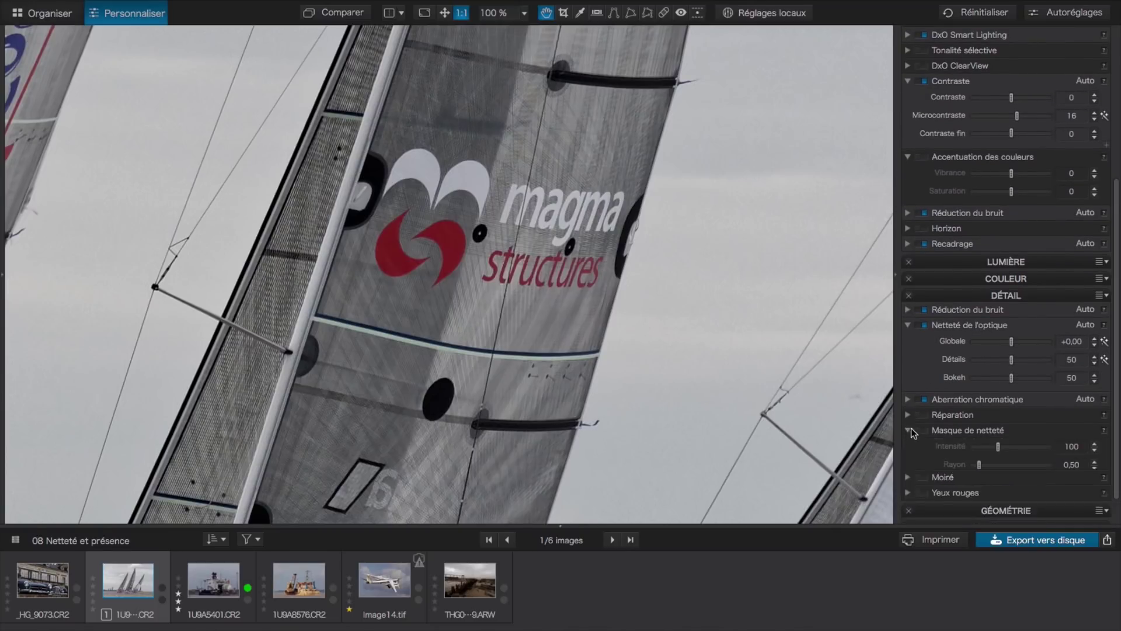
pyautogui.scroll(-4, 1005, 412)
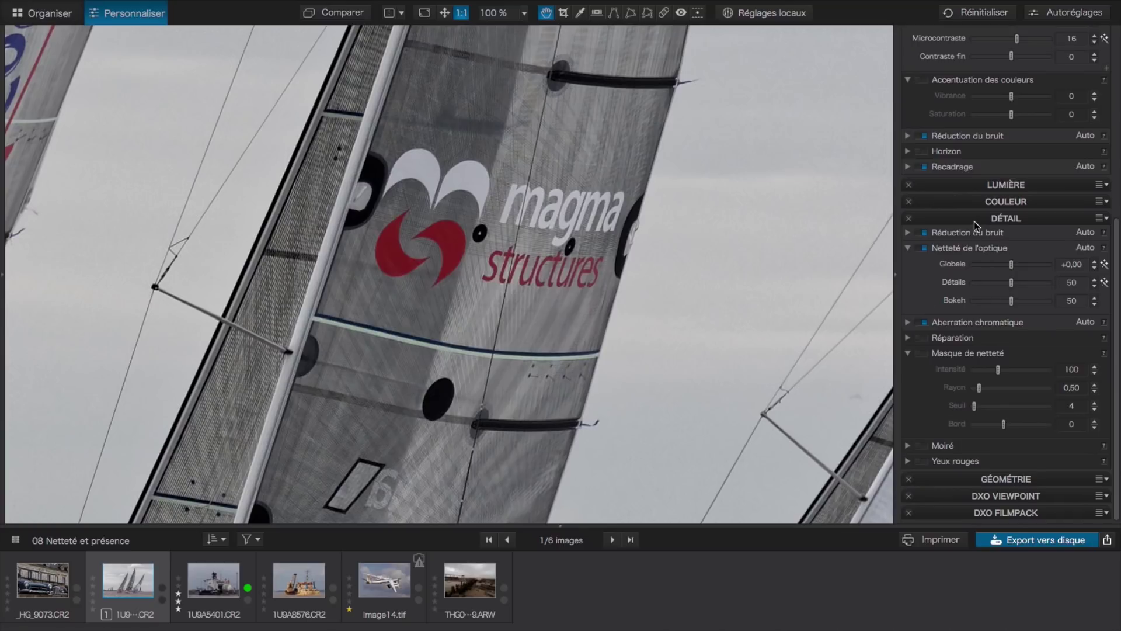
pyautogui.scroll(5, 974, 222)
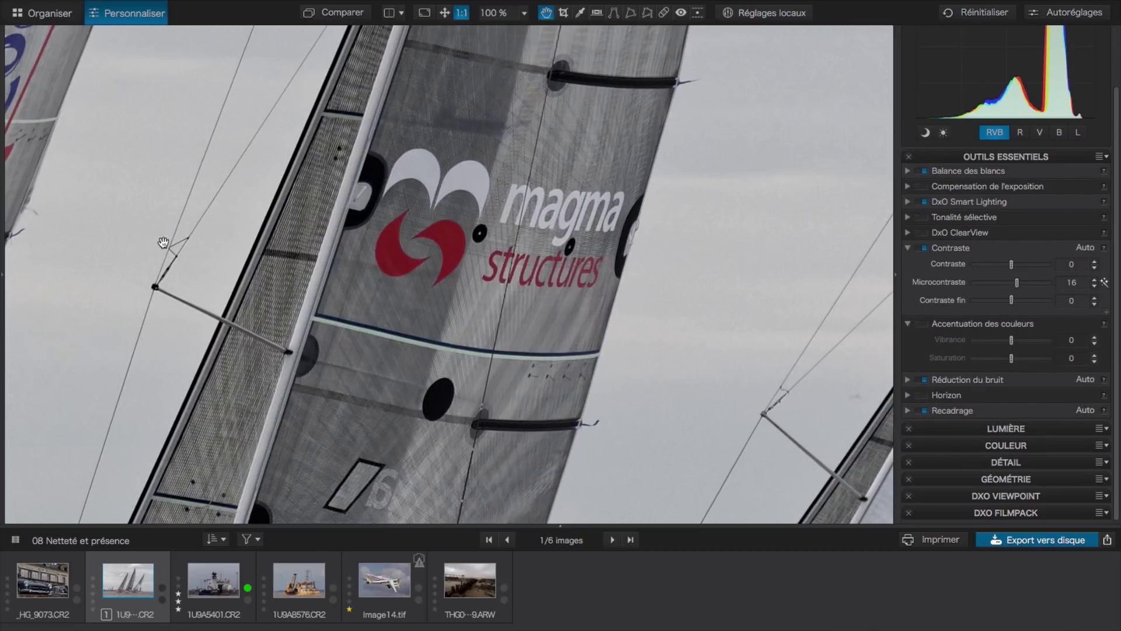
# Open the 07 Bruit project and bring up the night ship photo THG_2559.CR2 for customizing
pyautogui.click(3, 278)
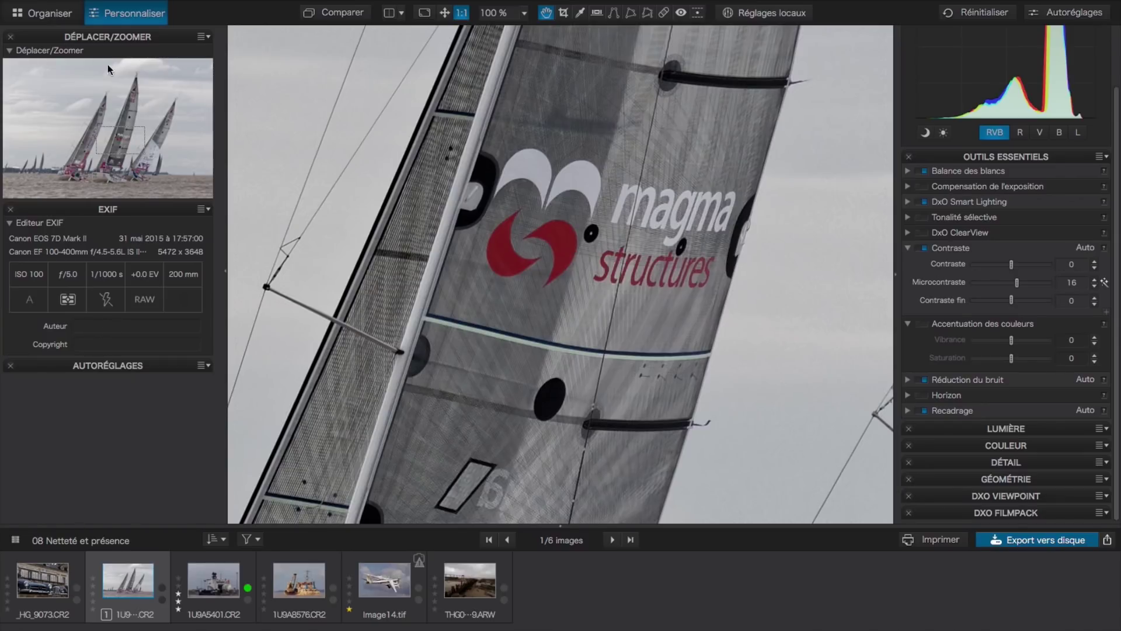
pyautogui.click(55, 14)
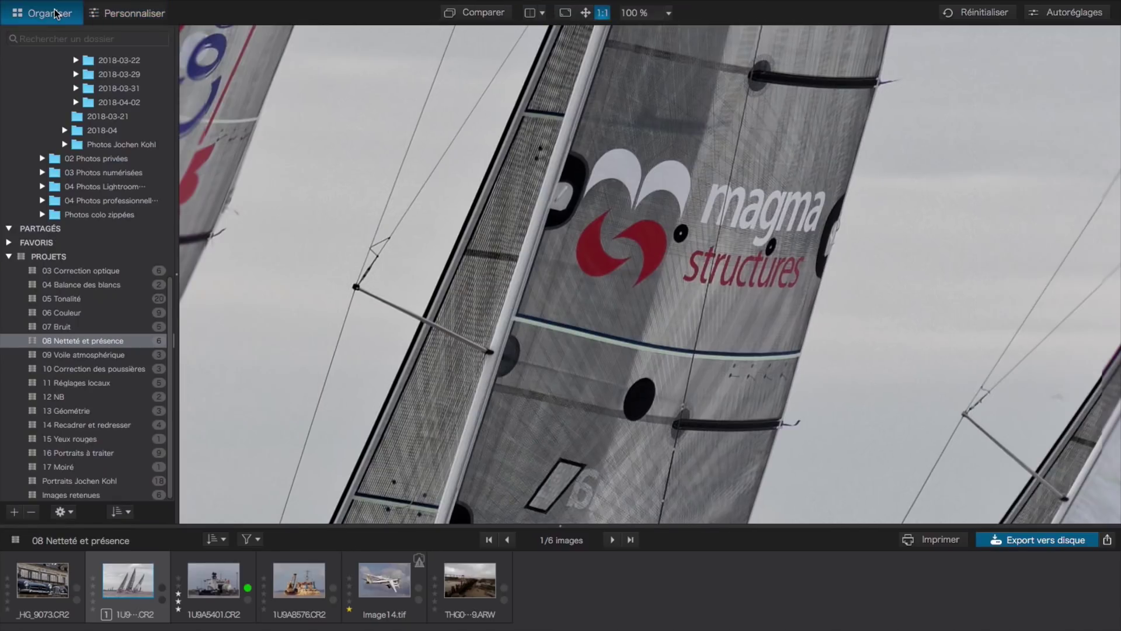
pyautogui.click(63, 324)
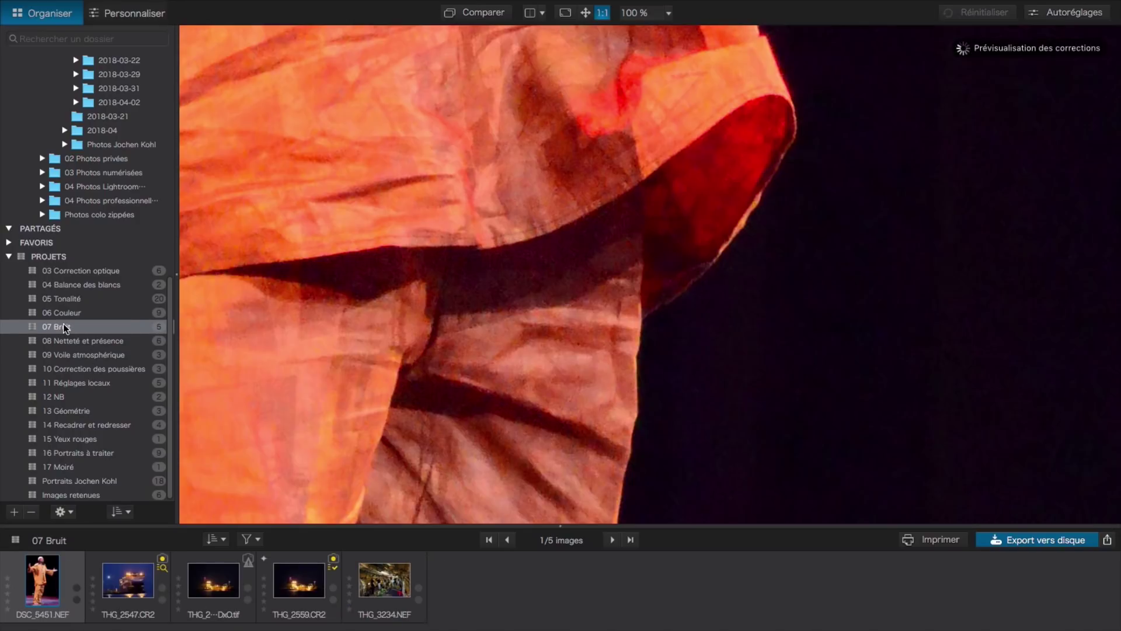
pyautogui.click(308, 585)
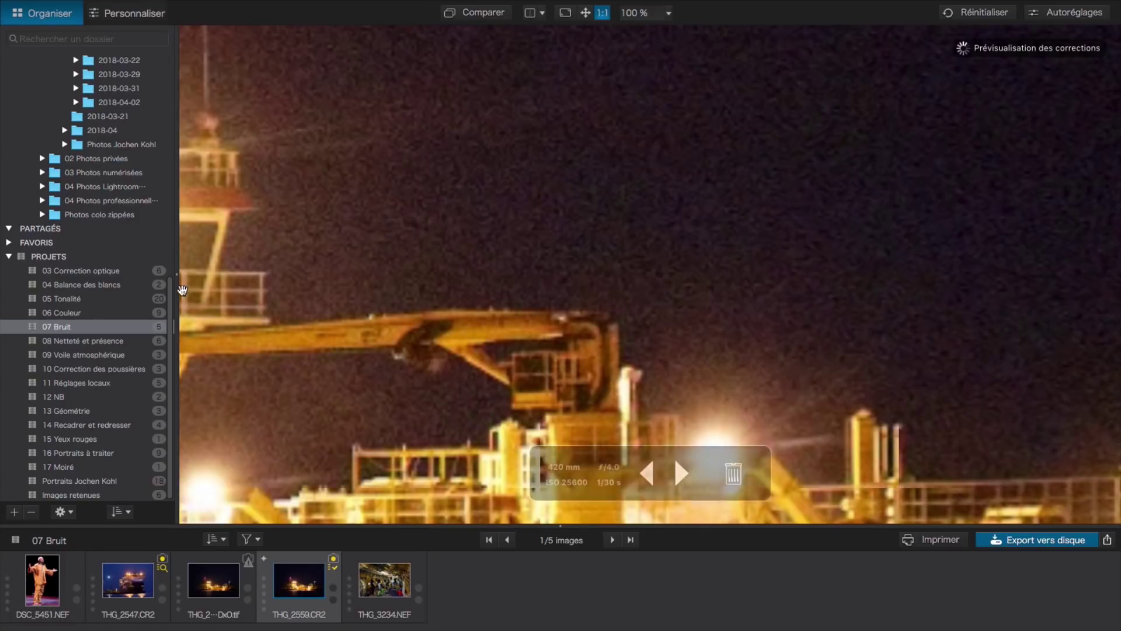
pyautogui.click(138, 16)
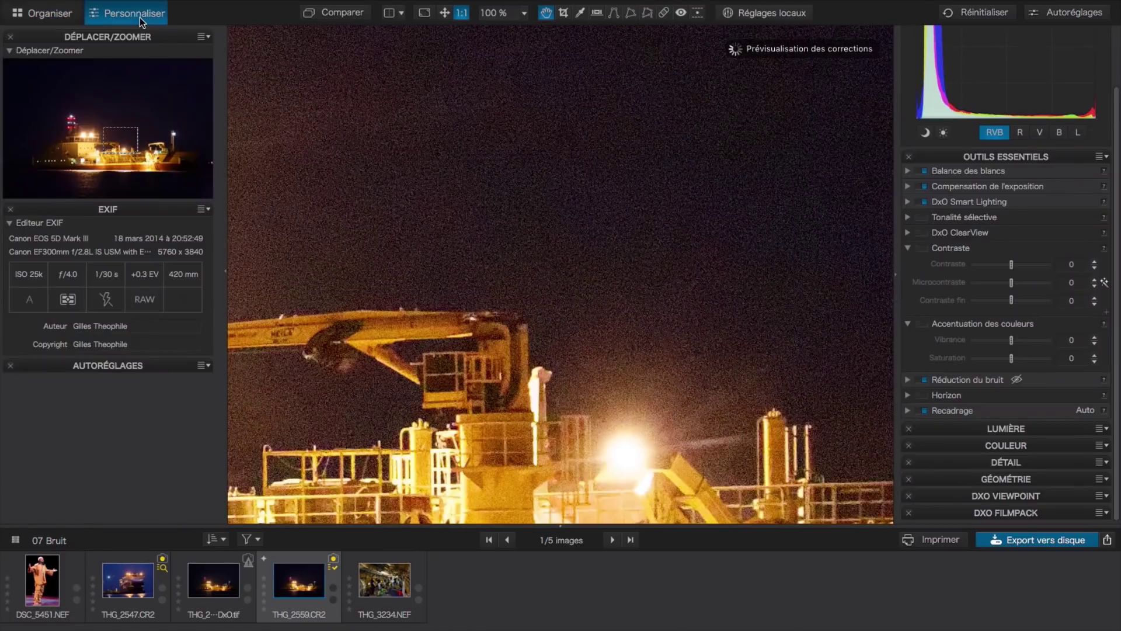
# Inspect the noise around the ship's crane and in the night sky at 100 % in the widened image area
pyautogui.click(223, 271)
pyautogui.moveTo(341, 361); pyautogui.dragTo(435, 319)
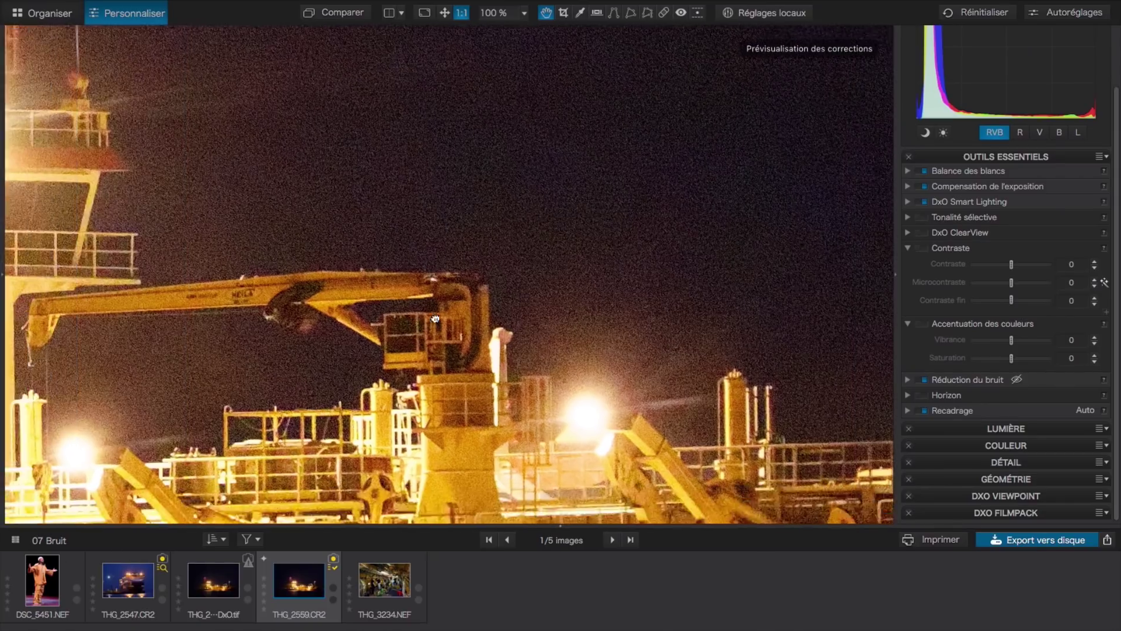
pyautogui.hscroll(-5, 435, 319)
pyautogui.scroll(3, 726, 178)
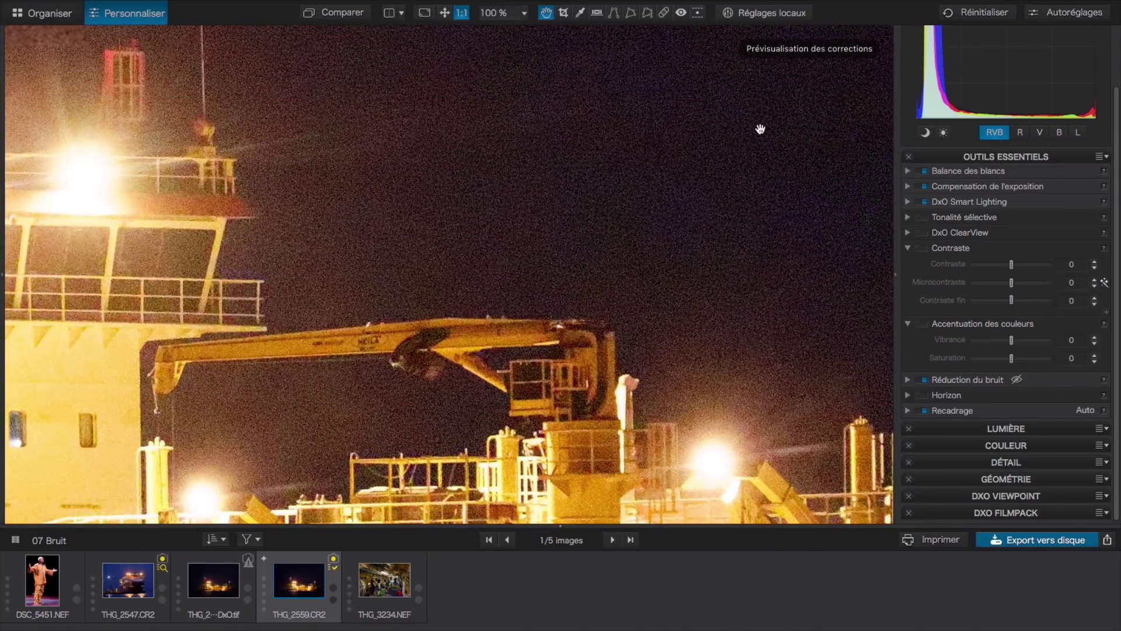
pyautogui.scroll(-3, 514, 274)
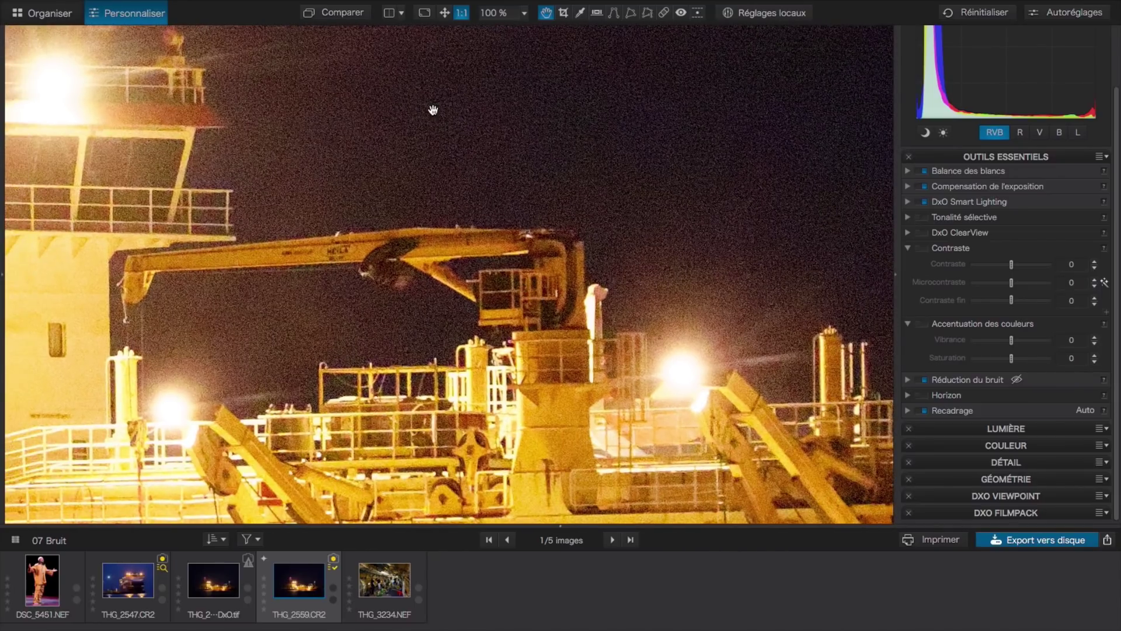
# Fit the whole night photo in view and check its EXIF shooting data
pyautogui.click(444, 12)
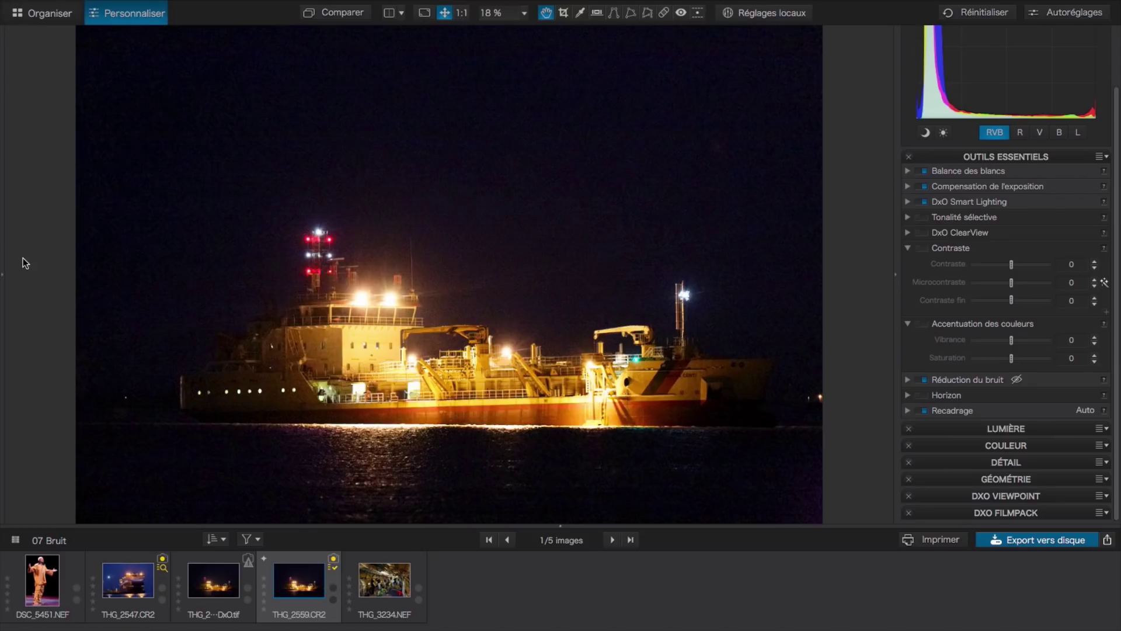
pyautogui.click(3, 275)
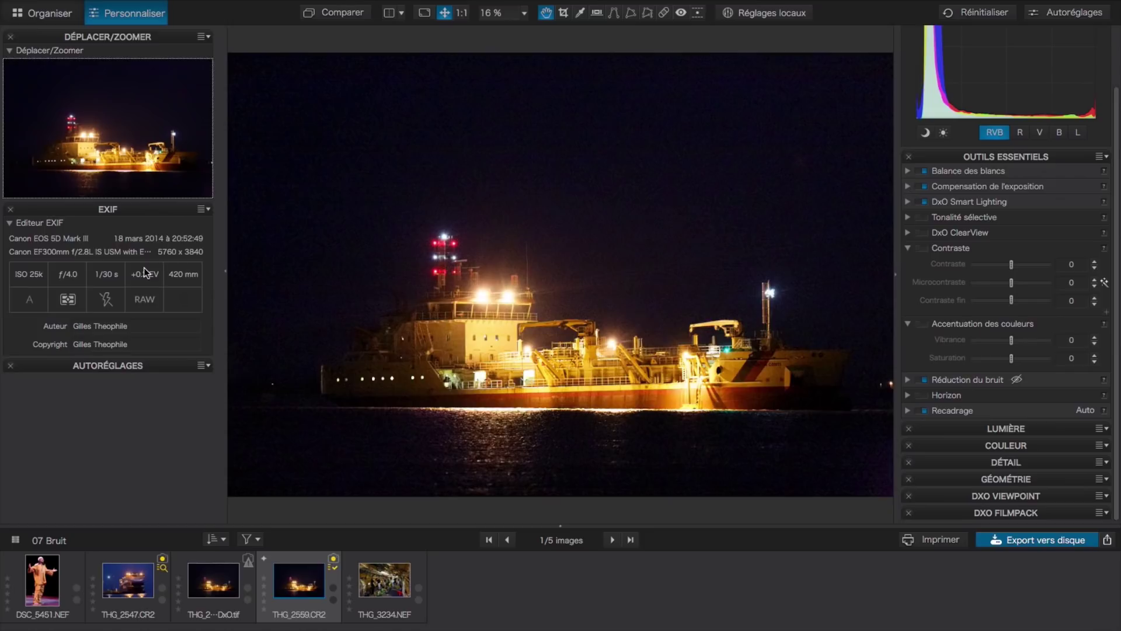
pyautogui.click(224, 271)
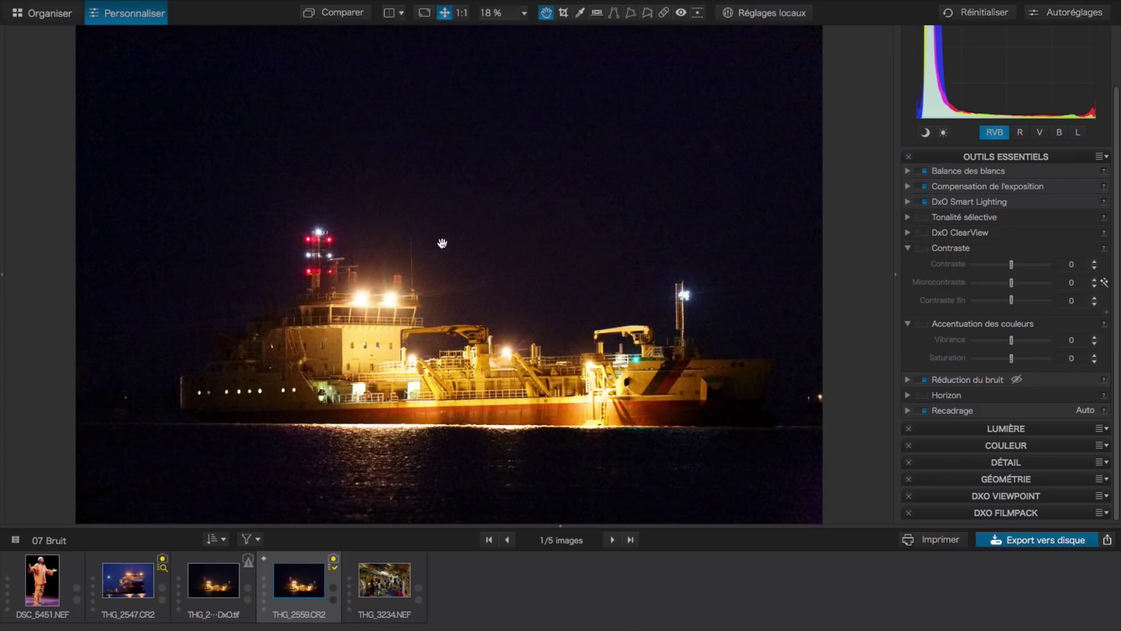
# At 100 % on the ship's bridge, compare the noise with the uncorrected version in a split view
pyautogui.click(462, 13)
pyautogui.moveTo(449, 422); pyautogui.dragTo(532, 260)
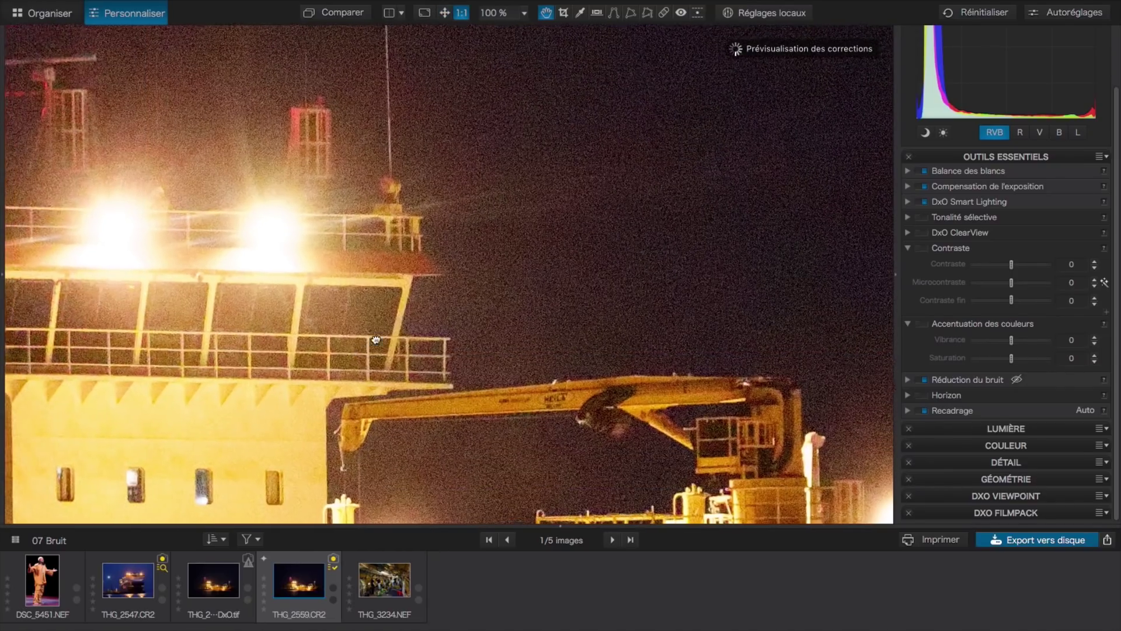
pyautogui.moveTo(375, 339); pyautogui.dragTo(472, 275)
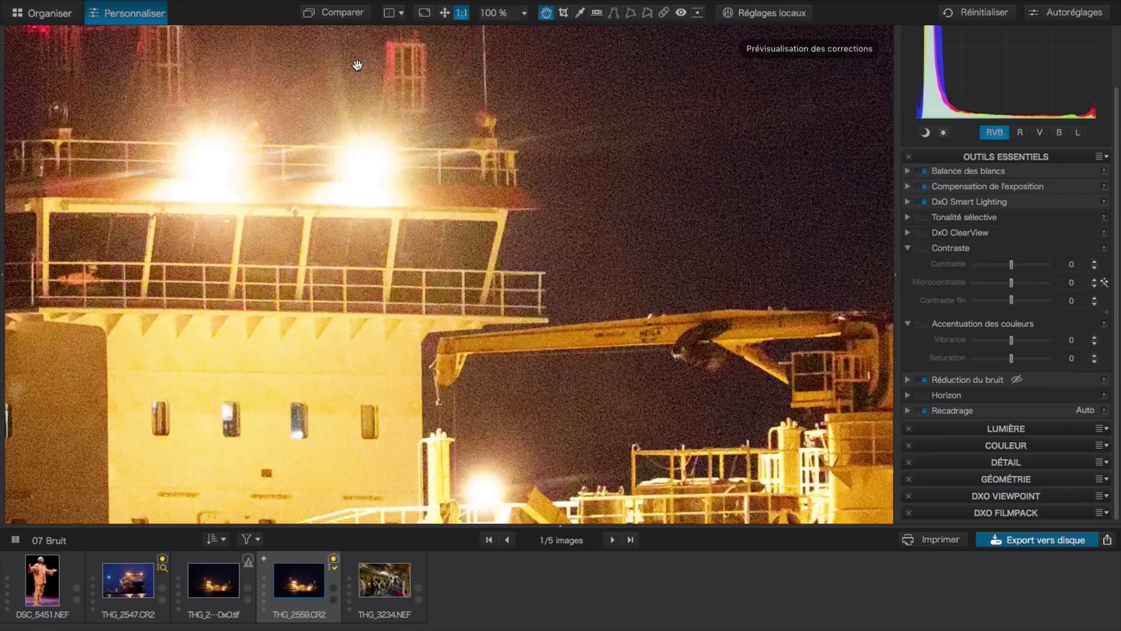
pyautogui.click(388, 13)
pyautogui.moveTo(481, 275); pyautogui.dragTo(509, 273)
pyautogui.moveTo(572, 275)
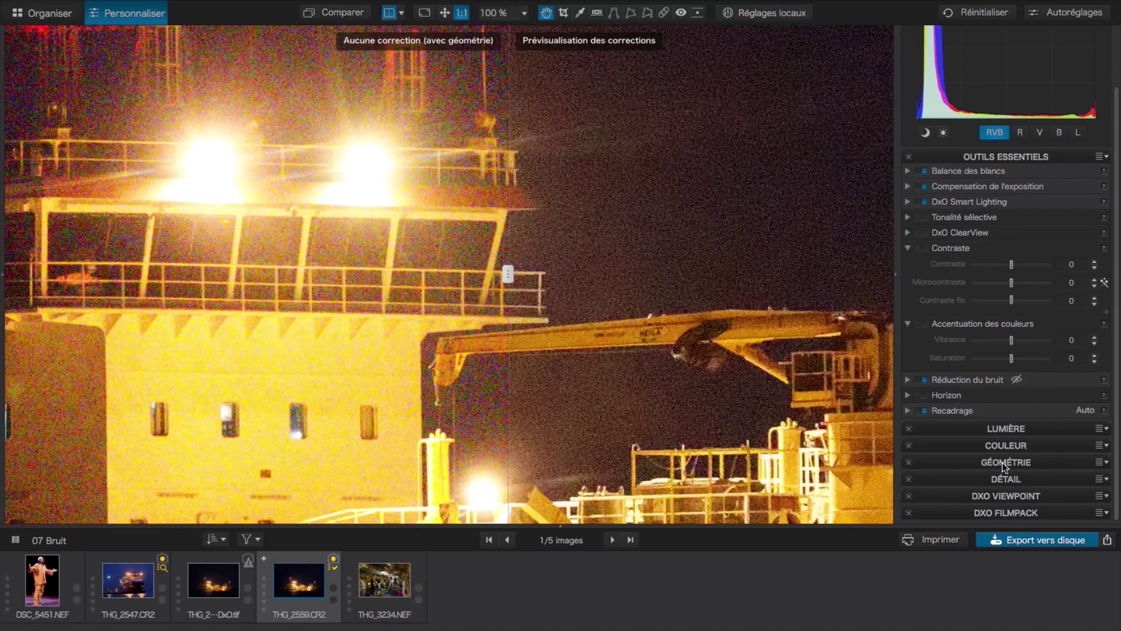
# Move the Détail palette below DxO FilmPack and expand it to show its Réduction du bruit settings
pyautogui.moveTo(1004, 479); pyautogui.dragTo(1003, 494)
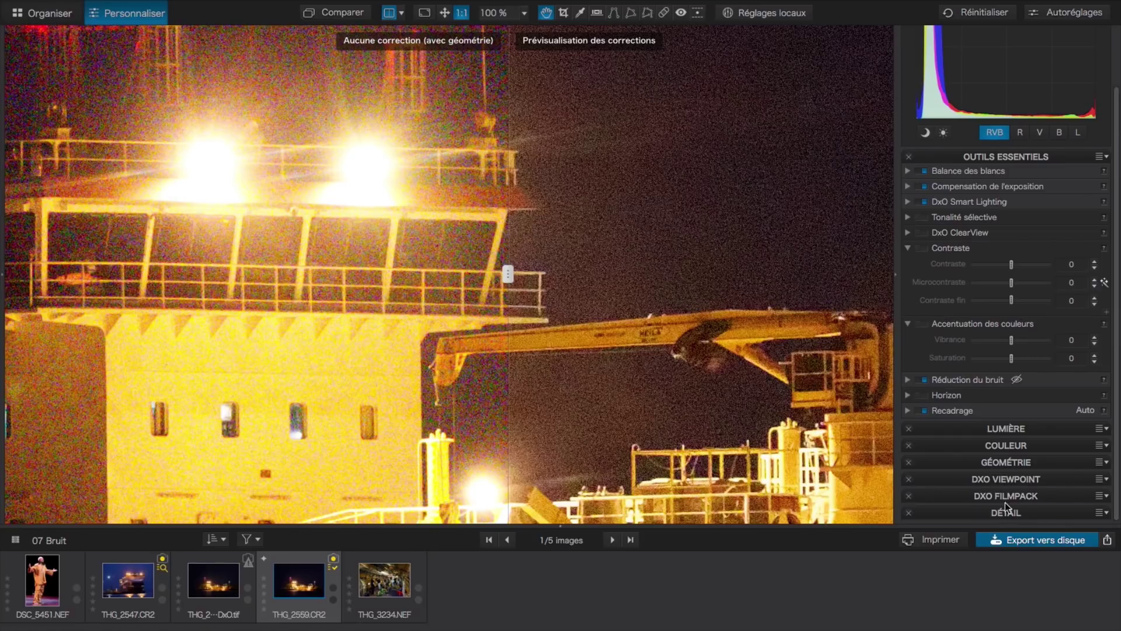
pyautogui.click(1006, 513)
pyautogui.scroll(-5, 993, 487)
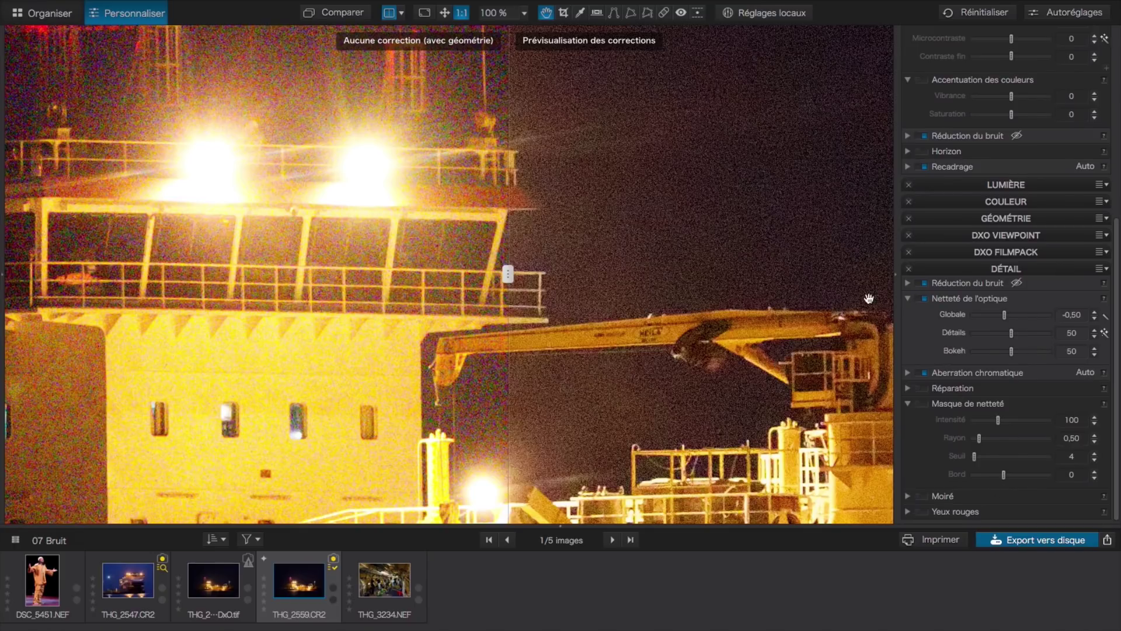
pyautogui.click(908, 283)
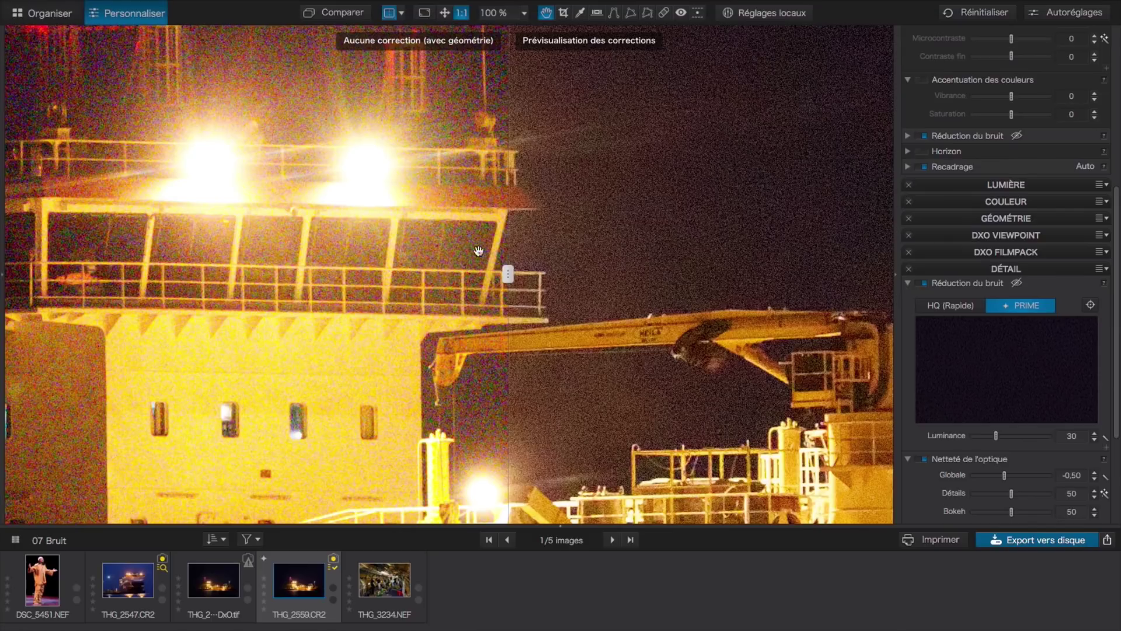
# Leave the split view, switch Réduction du bruit to HQ (Rapide) and inspect the ship's bridge
pyautogui.click(389, 14)
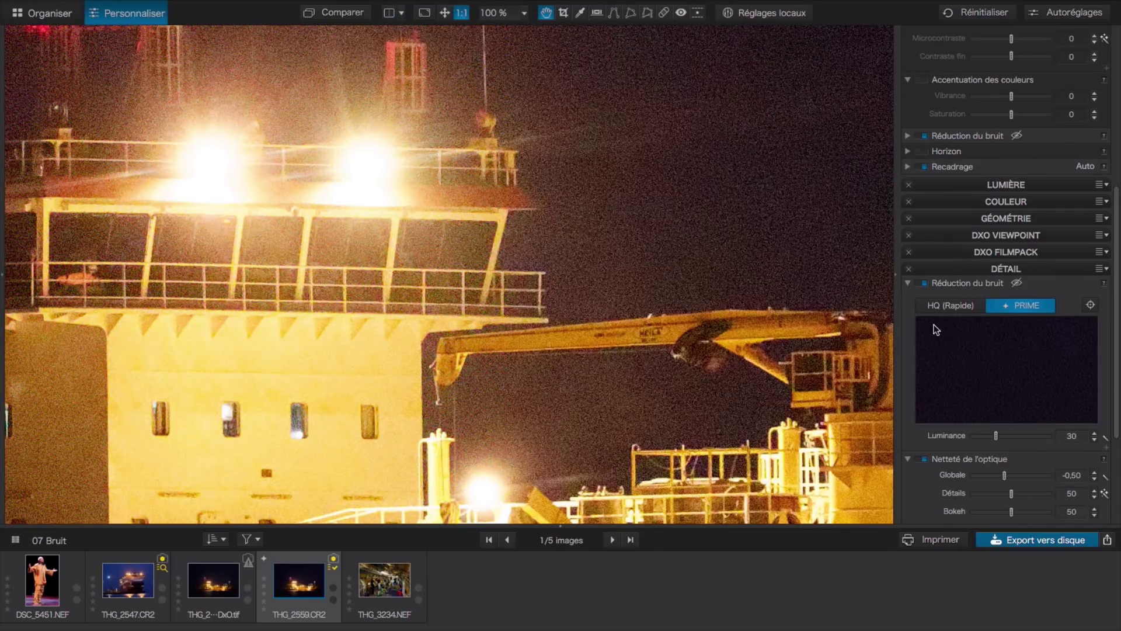
pyautogui.click(961, 306)
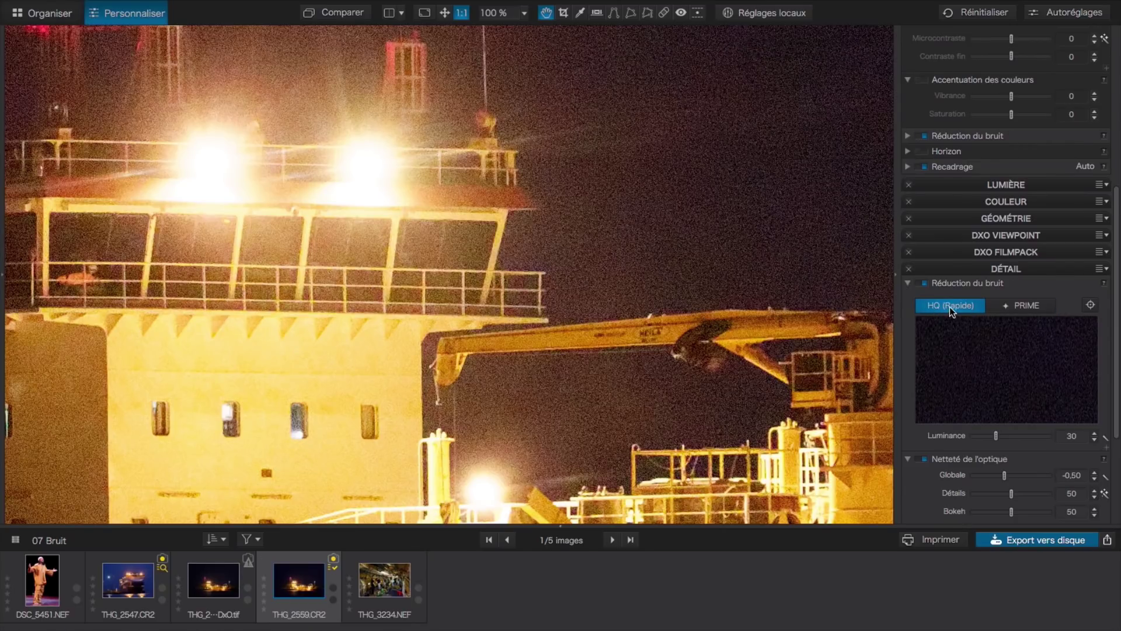
pyautogui.moveTo(726, 327); pyautogui.dragTo(578, 271)
pyautogui.moveTo(730, 253); pyautogui.dragTo(589, 261)
pyautogui.moveTo(291, 193); pyautogui.dragTo(530, 292)
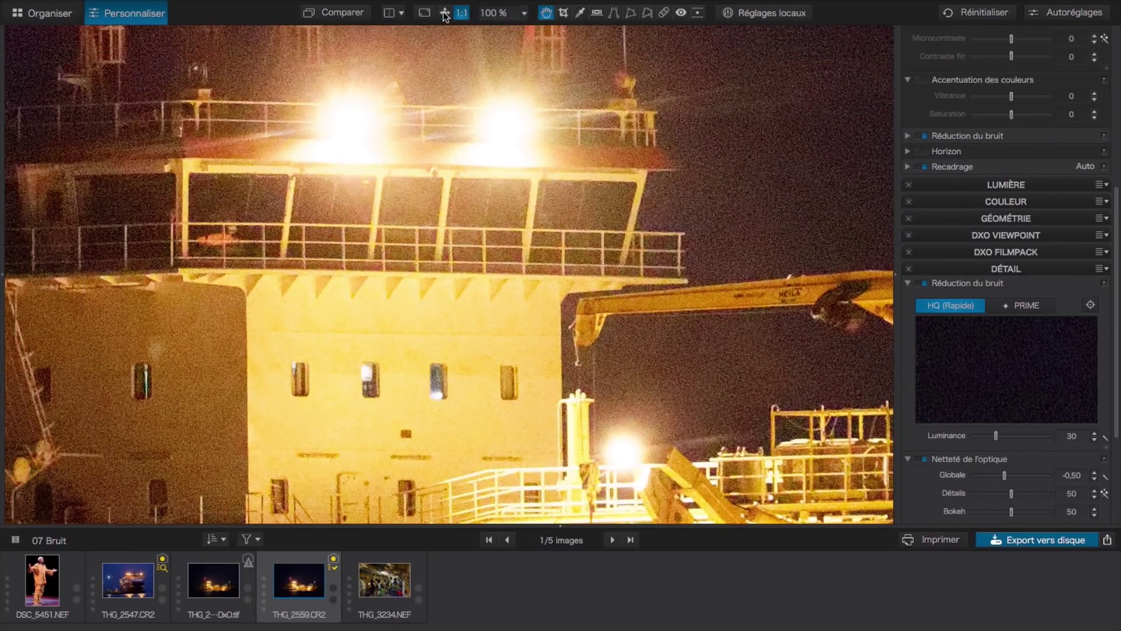
# Reveal the advanced noise reduction sliders, try Luminance at 100 and restore its automatic value
pyautogui.click(1106, 447)
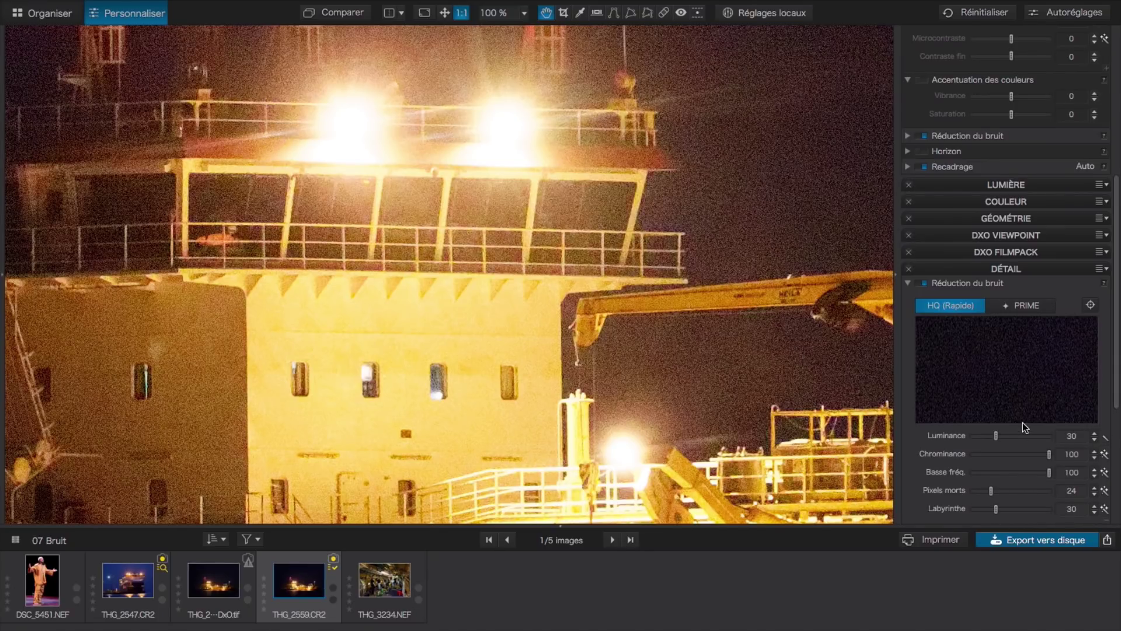
pyautogui.scroll(-5, 1023, 420)
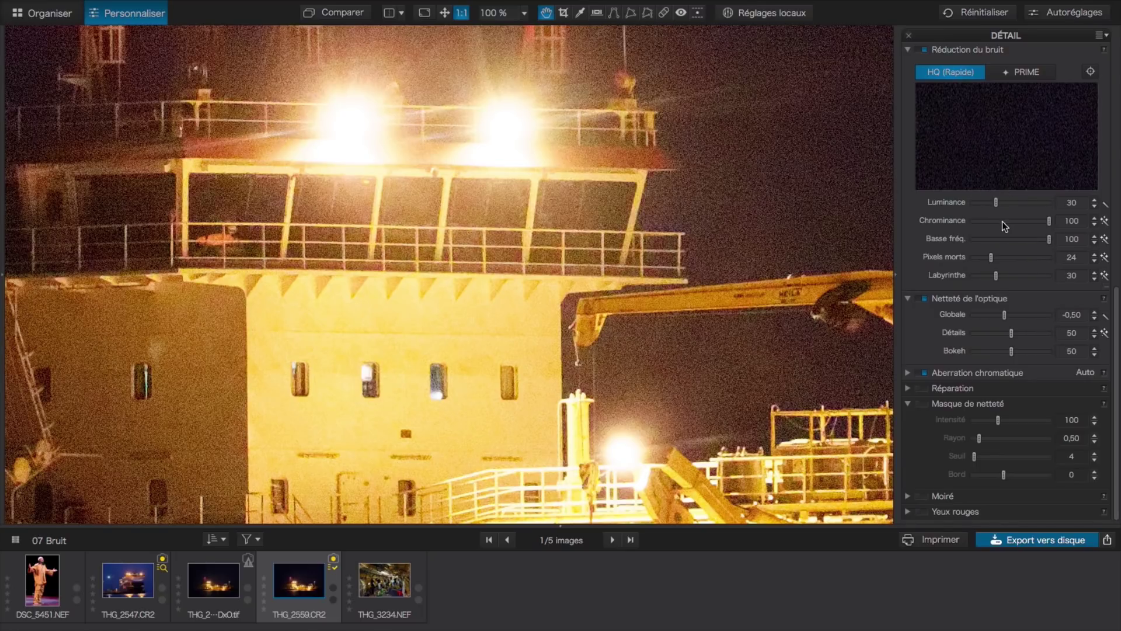
pyautogui.moveTo(997, 206); pyautogui.dragTo(1028, 206)
pyautogui.doubleClick(1025, 204)
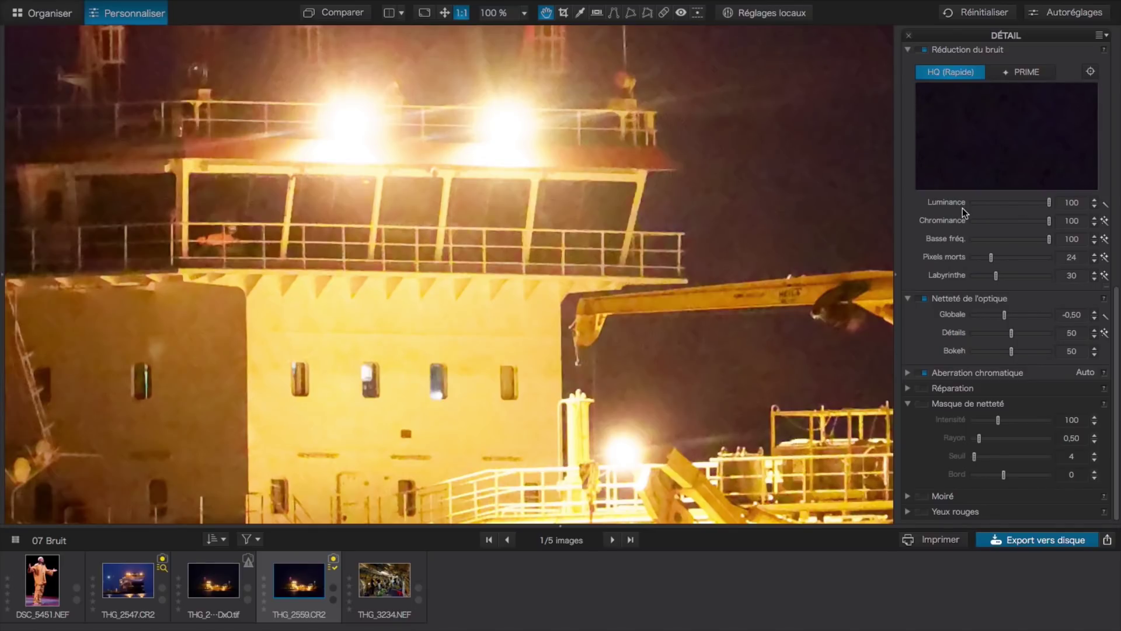
pyautogui.click(1104, 203)
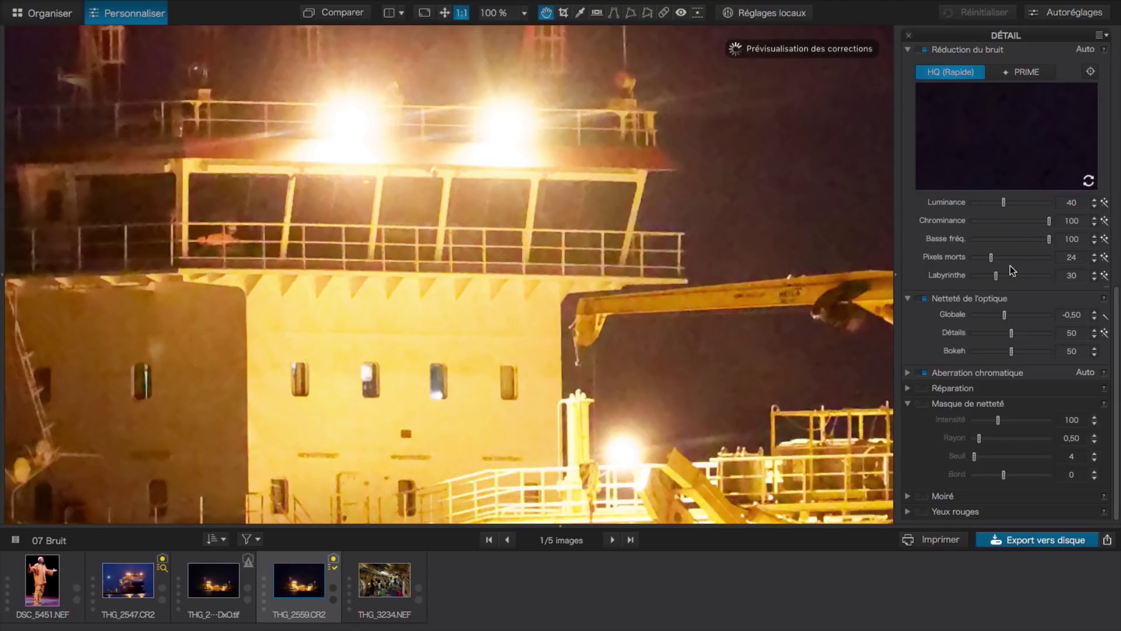
# Inspect the noise around the bridge and mast with automatic Luminance, and switch Réduction du bruit to PRIME
pyautogui.hscroll(3, 450, 322)
pyautogui.scroll(-2, 450, 323)
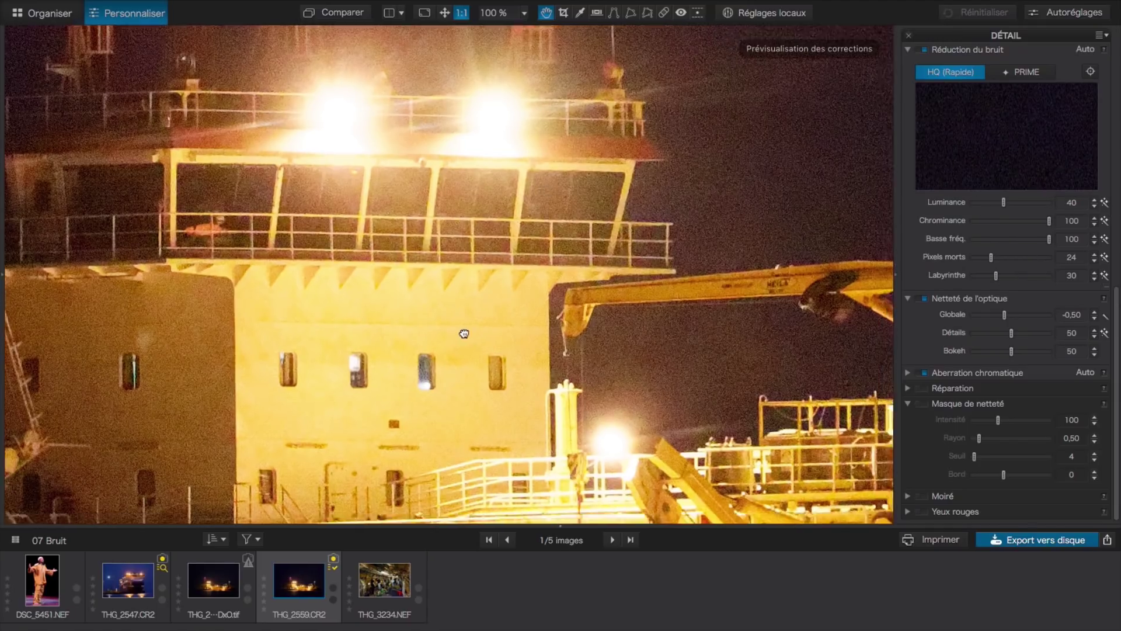
pyautogui.scroll(2, 734, 237)
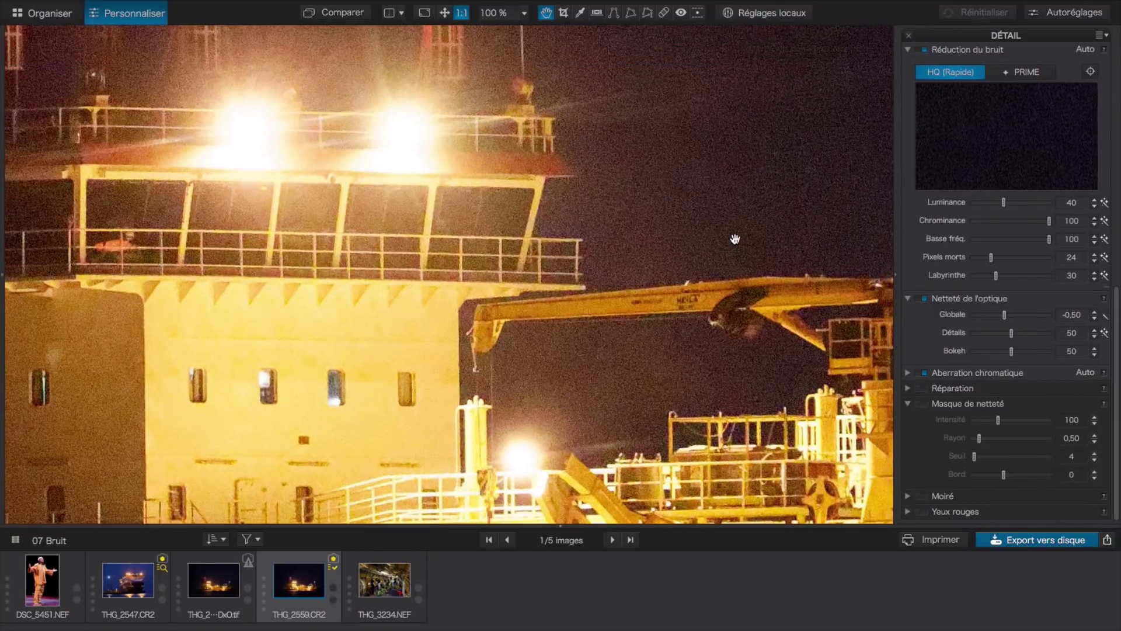
pyautogui.scroll(4, 730, 175)
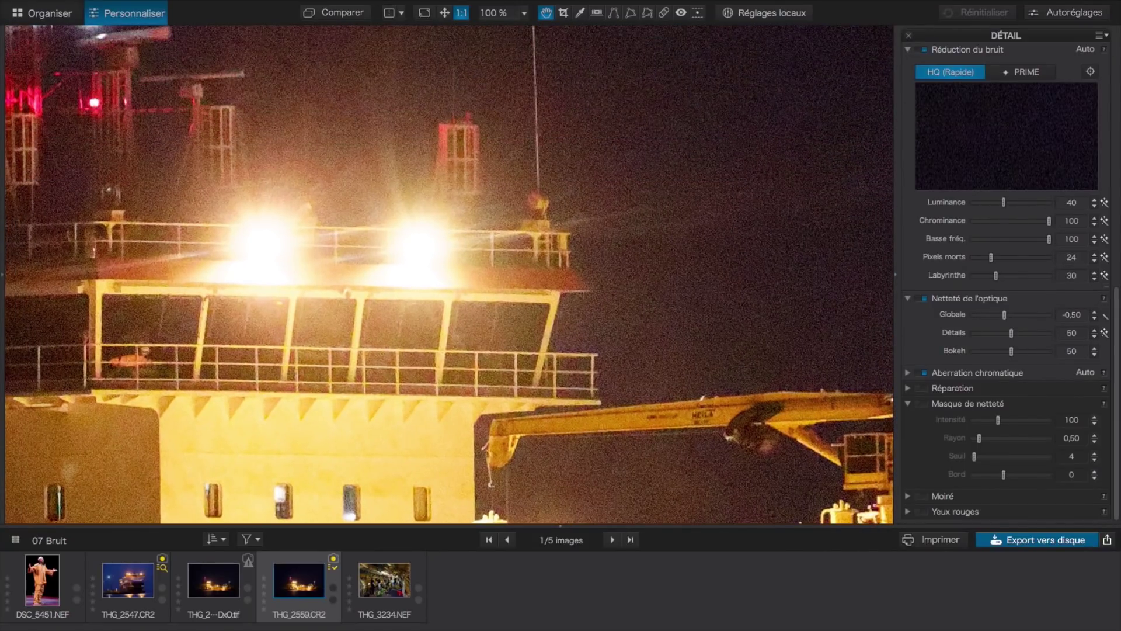
pyautogui.click(1032, 71)
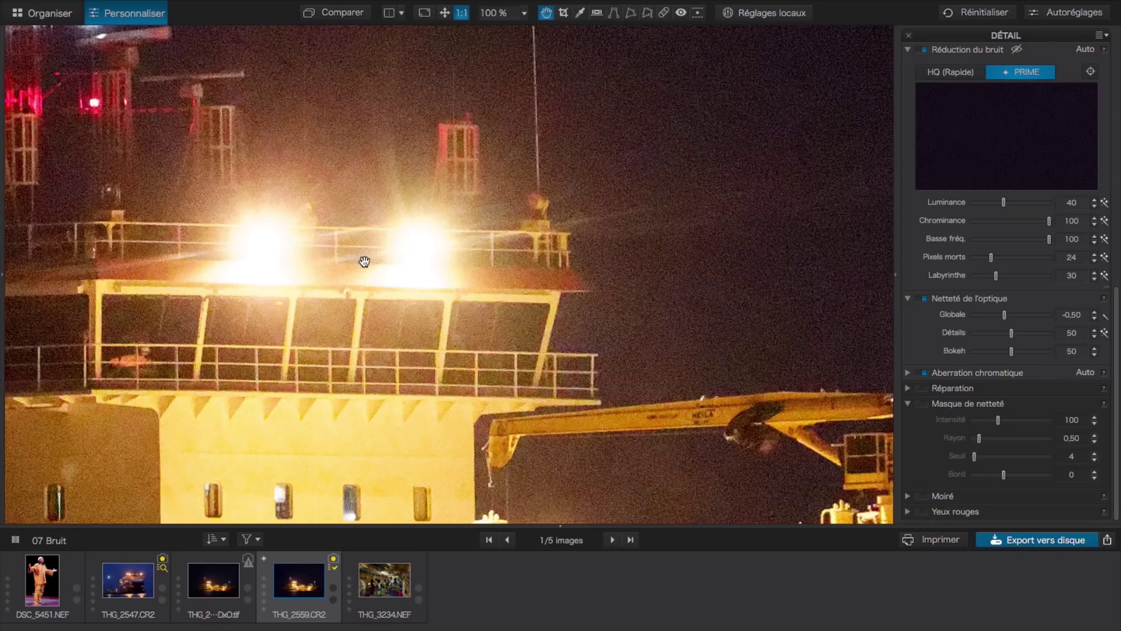
# Centre the PRIME noise reduction preview on the crane arm beside the ship's bridge
pyautogui.moveTo(354, 302); pyautogui.dragTo(409, 251)
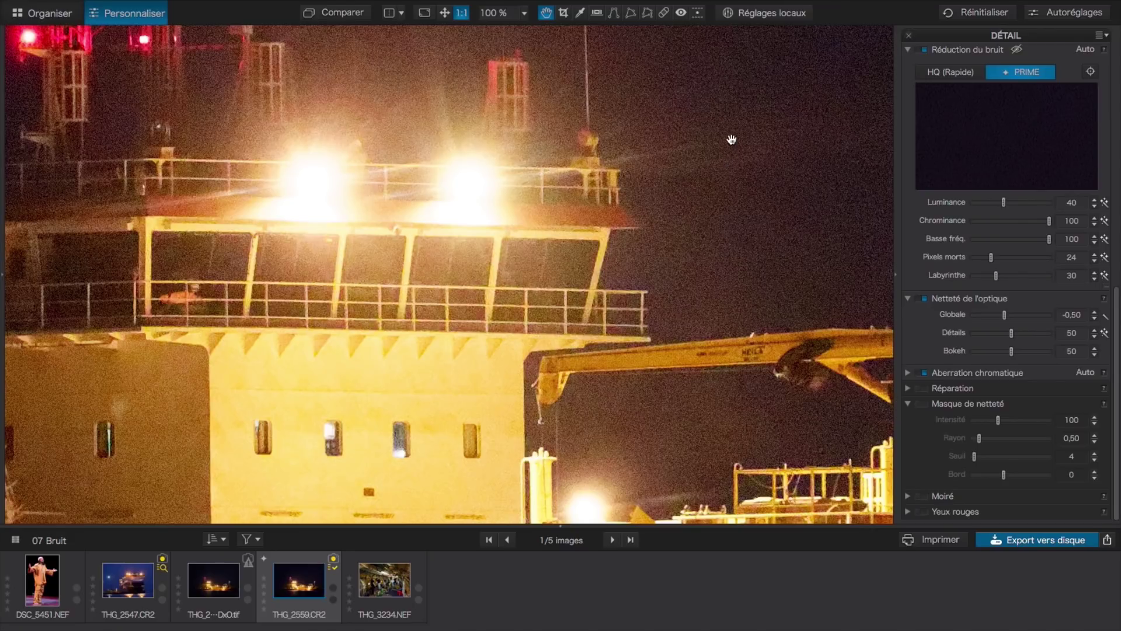
pyautogui.click(1090, 72)
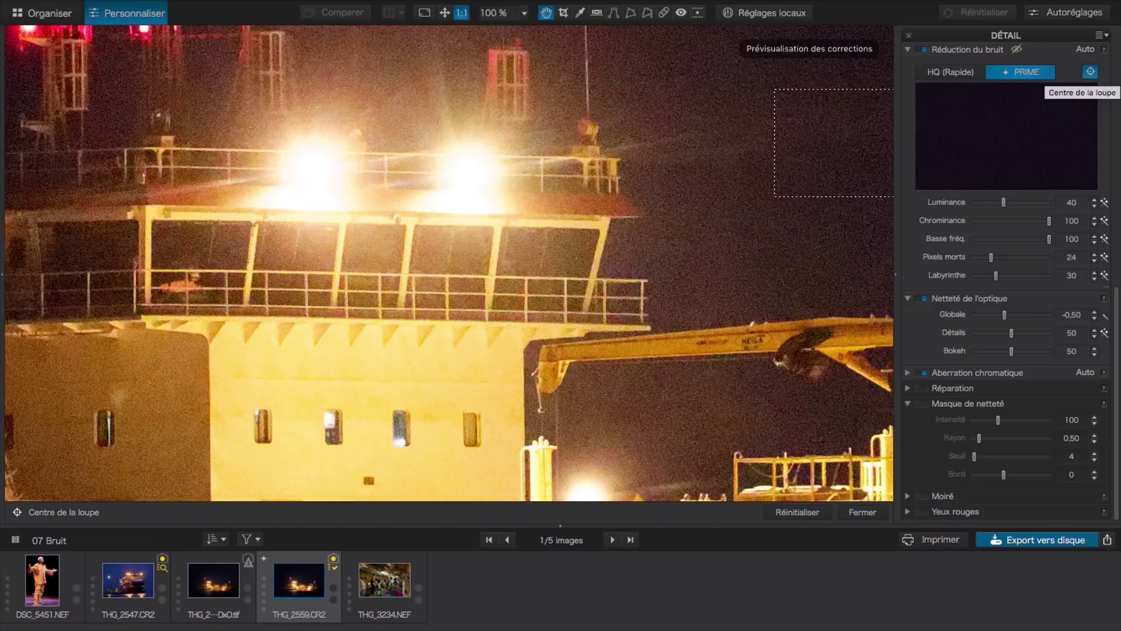
pyautogui.click(758, 348)
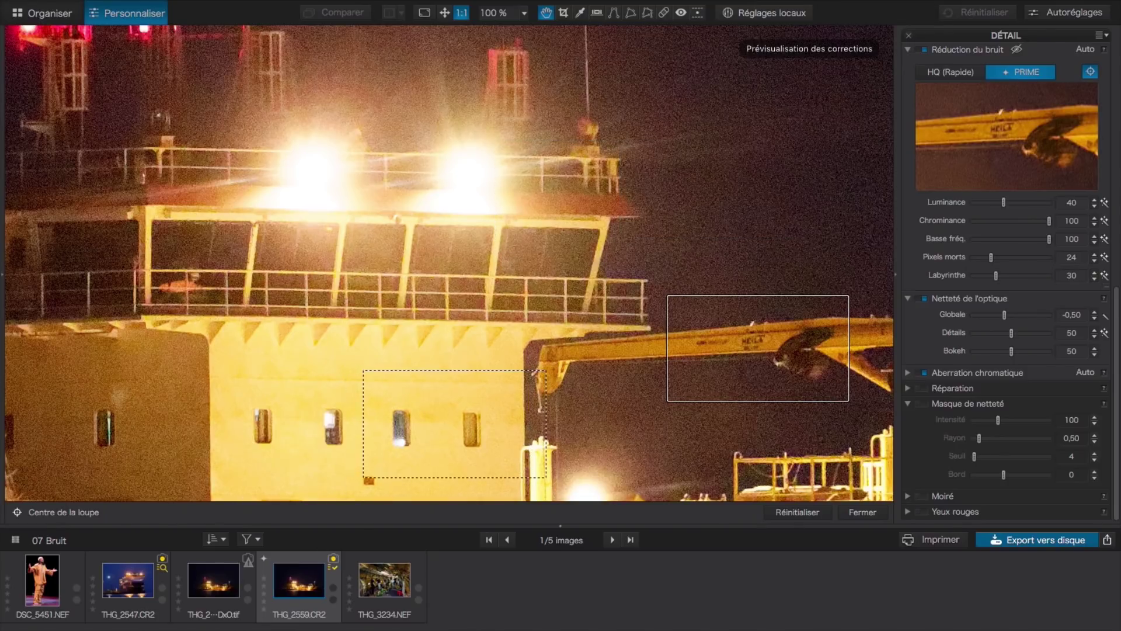
# Display the DxO.tif version of the night ship photo, centre the noise preview on the dark sky and leave the preview-centring tool
pyautogui.click(222, 611)
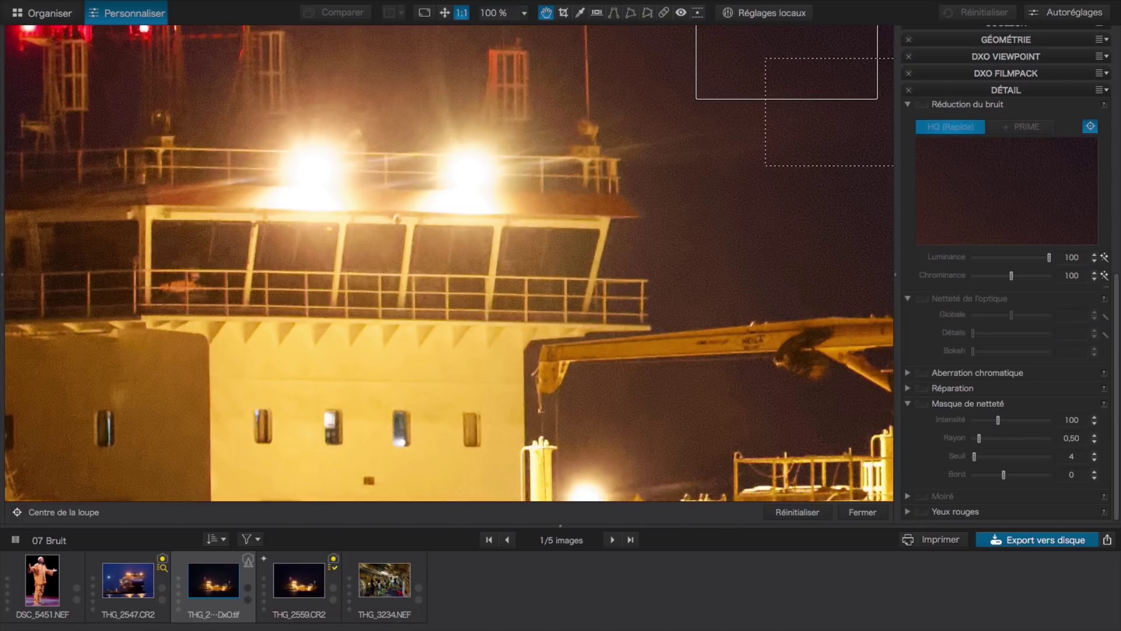
pyautogui.moveTo(815, 62); pyautogui.dragTo(836, 86)
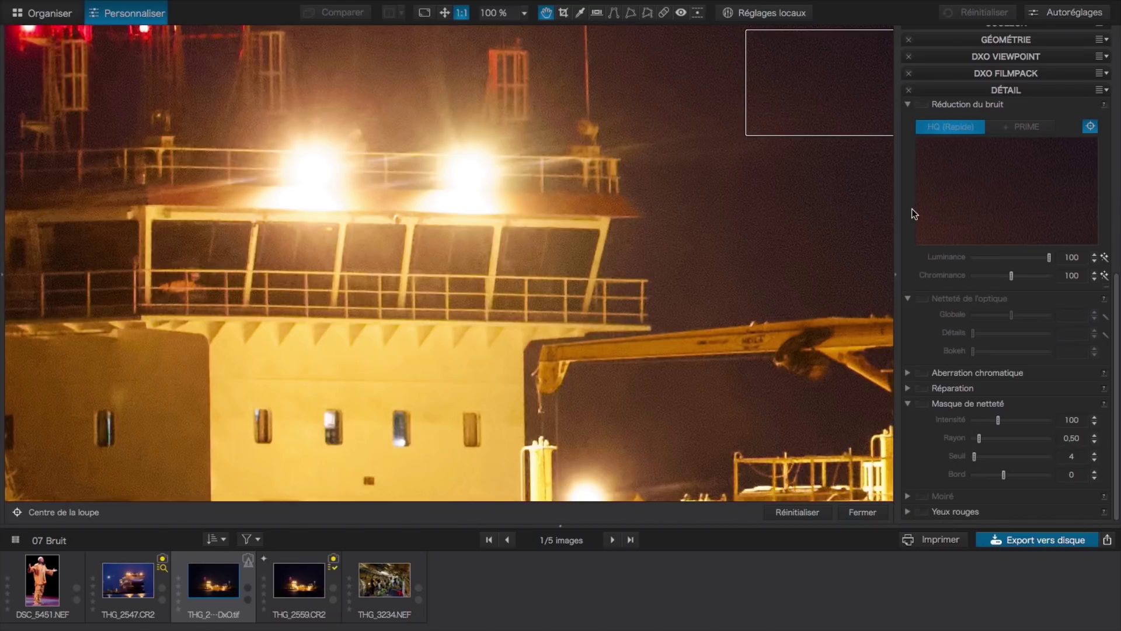
pyautogui.click(1088, 128)
# Examine the noise and fine detail across the hull, deck, cranes and bridge in the DxO.tif version at 100 %
pyautogui.moveTo(663, 253); pyautogui.dragTo(346, 160)
pyautogui.moveTo(498, 493)
pyautogui.mouseDown()
pyautogui.moveTo(443, 342)
pyautogui.moveTo(599, 236)
pyautogui.mouseUp()
pyautogui.moveTo(457, 315); pyautogui.dragTo(686, 340)
pyautogui.moveTo(15, 314); pyautogui.dragTo(269, 368)
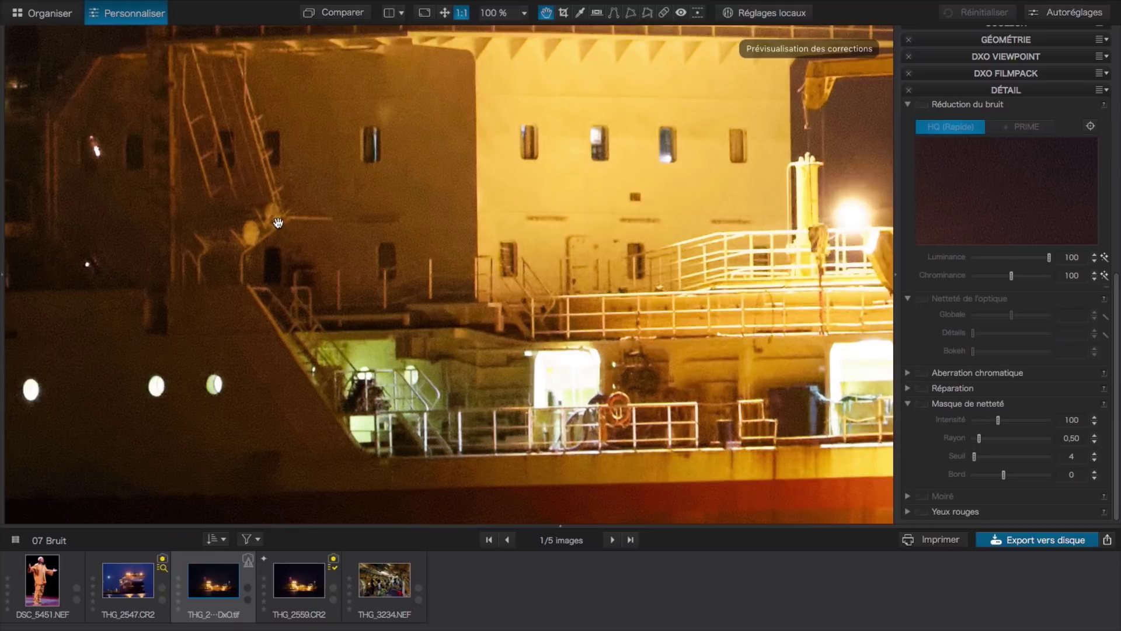
pyautogui.moveTo(278, 224); pyautogui.dragTo(381, 323)
pyautogui.moveTo(286, 163); pyautogui.dragTo(362, 298)
pyautogui.moveTo(780, 185)
pyautogui.mouseDown()
pyautogui.moveTo(623, 218)
pyautogui.moveTo(563, 175)
pyautogui.mouseUp()
pyautogui.moveTo(628, 317); pyautogui.dragTo(513, 185)
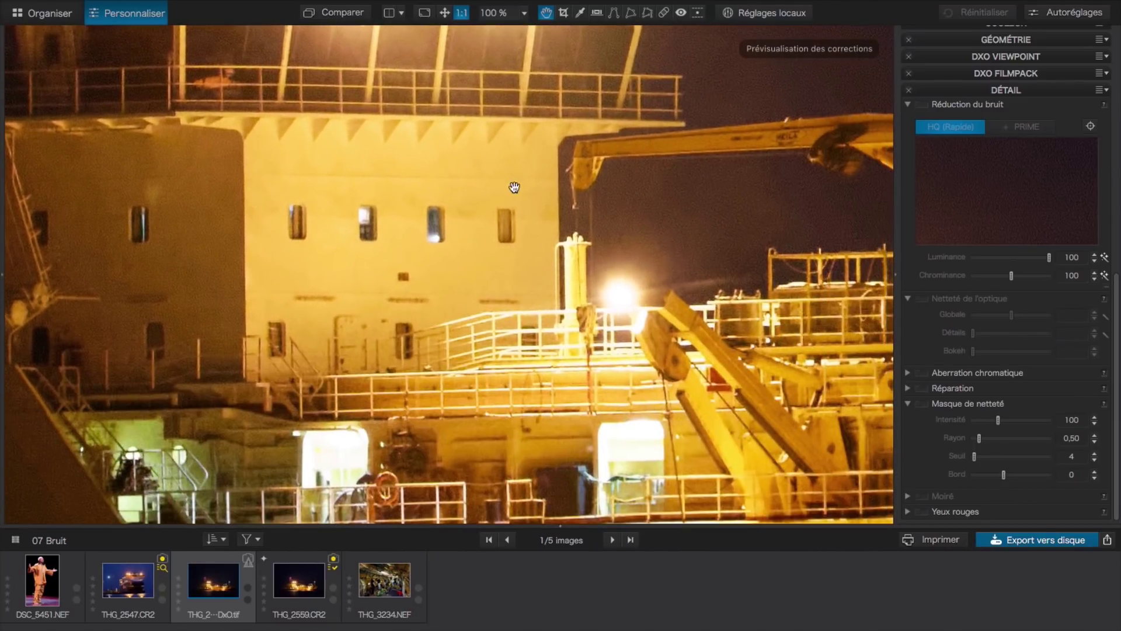
pyautogui.moveTo(778, 382); pyautogui.dragTo(609, 295)
pyautogui.moveTo(712, 304); pyautogui.dragTo(512, 316)
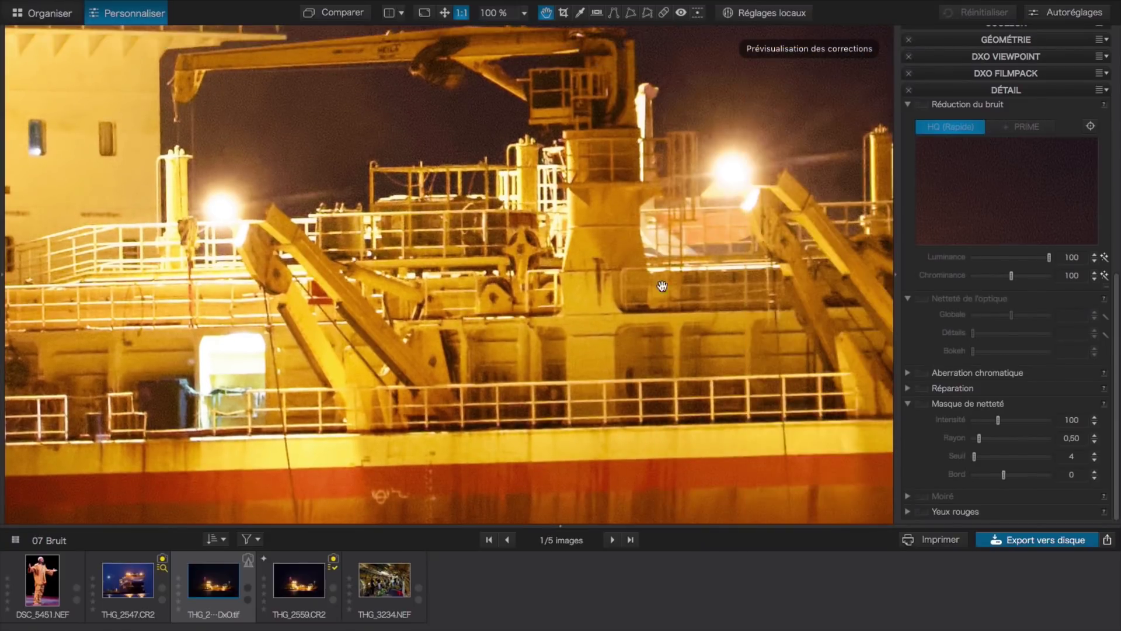
pyautogui.moveTo(662, 286); pyautogui.dragTo(510, 345)
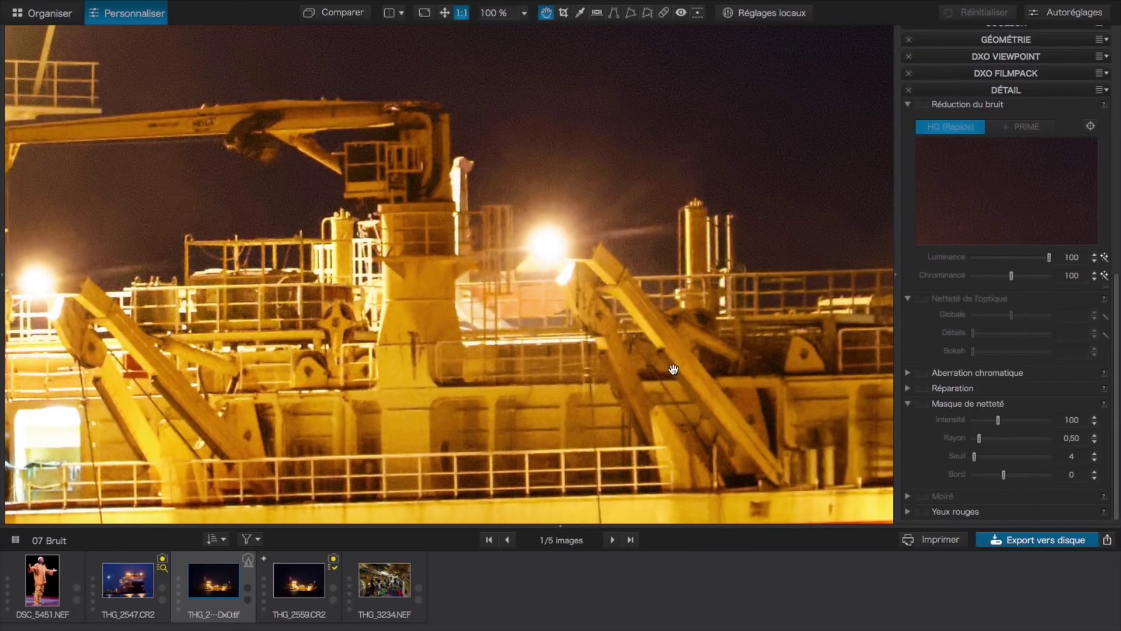
pyautogui.moveTo(718, 369); pyautogui.dragTo(621, 283)
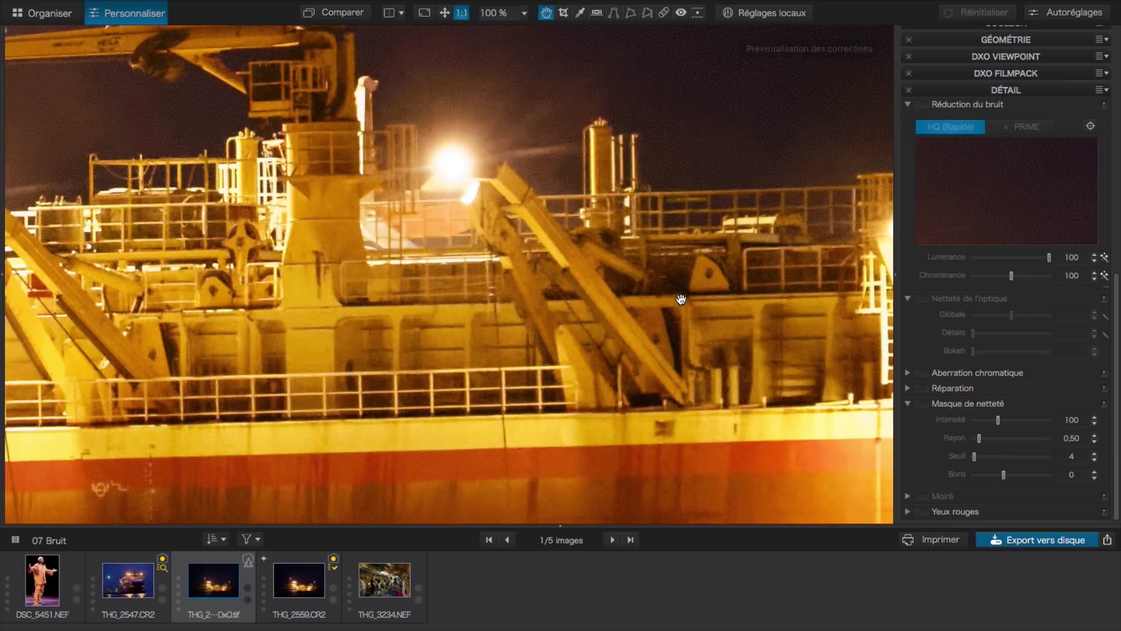
pyautogui.moveTo(703, 305); pyautogui.dragTo(605, 405)
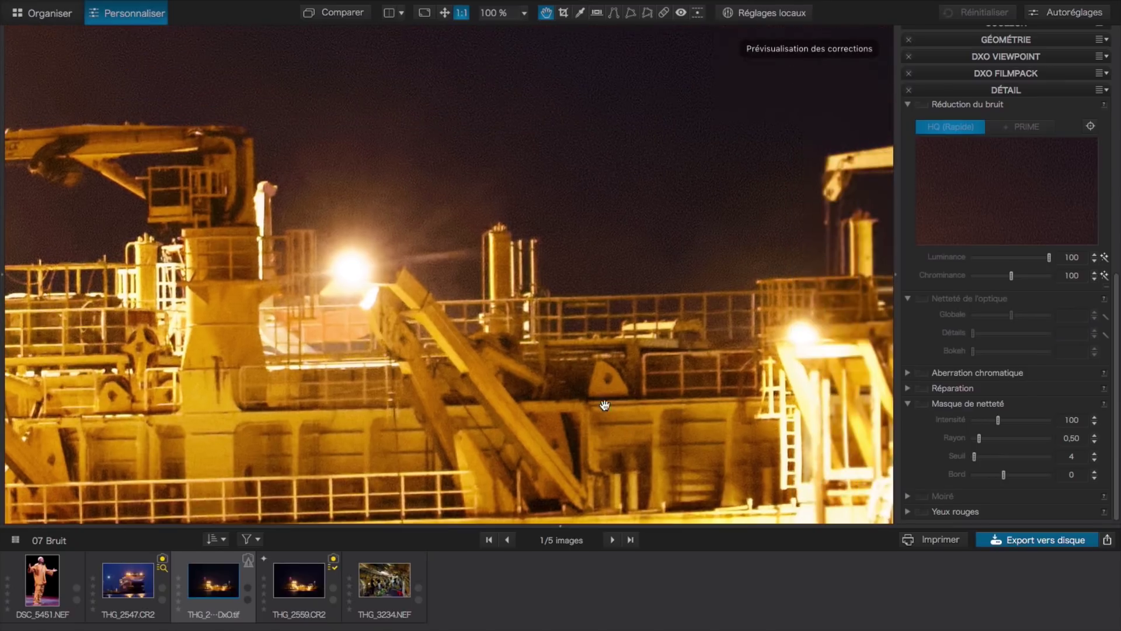
pyautogui.moveTo(601, 181); pyautogui.dragTo(625, 317)
pyautogui.moveTo(411, 128)
pyautogui.mouseDown()
pyautogui.moveTo(228, 363)
pyautogui.moveTo(493, 238)
pyautogui.mouseUp()
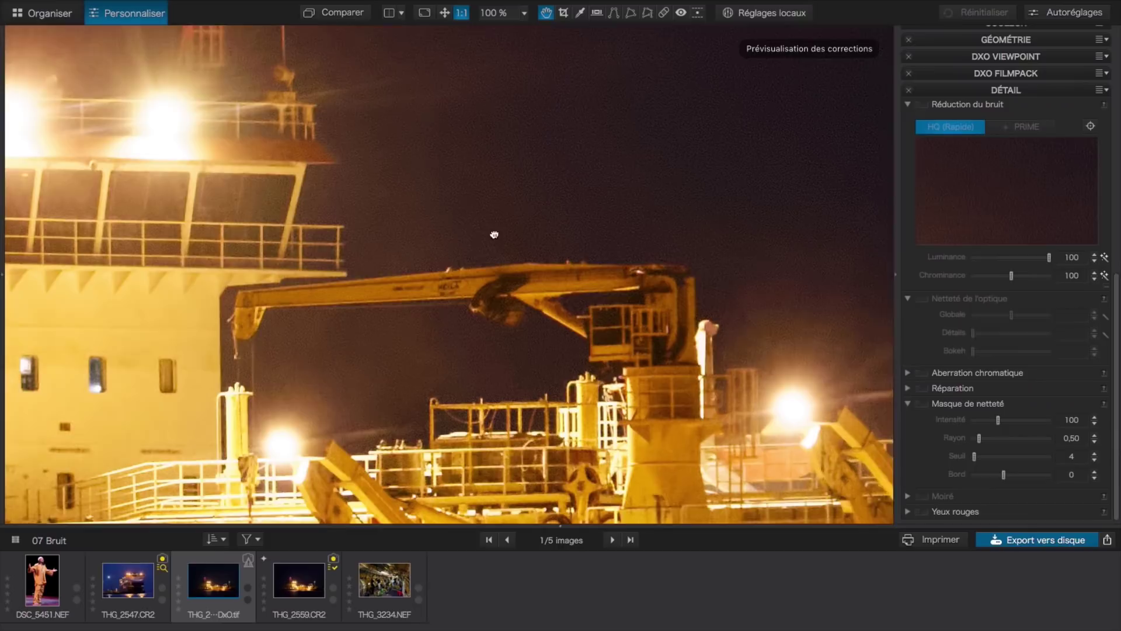
pyautogui.moveTo(251, 251); pyautogui.dragTo(429, 235)
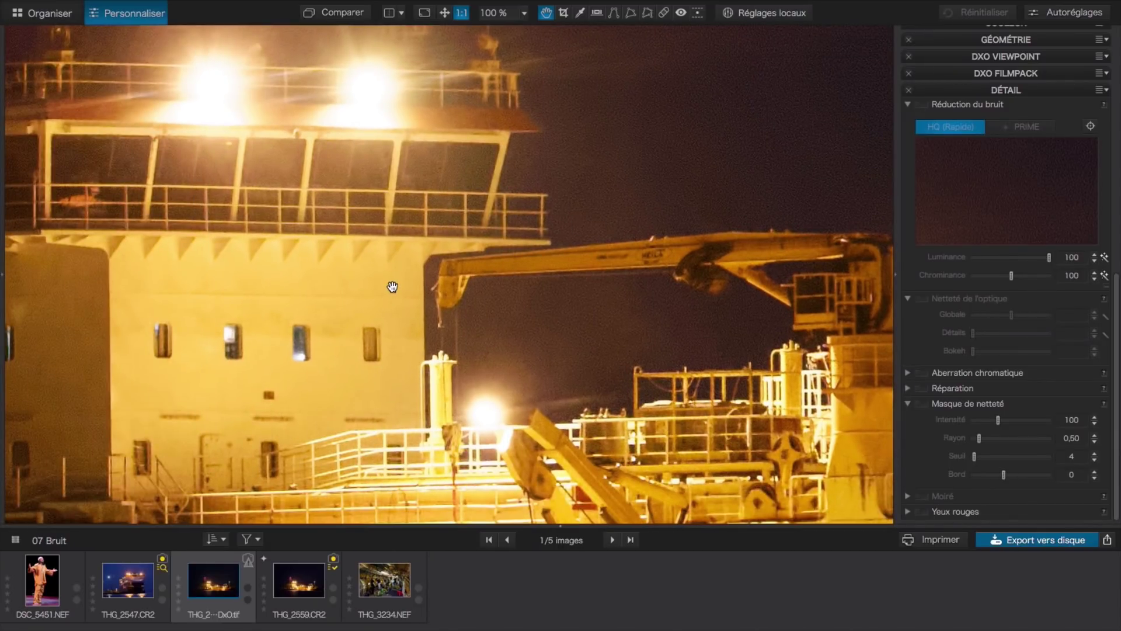
pyautogui.moveTo(701, 402); pyautogui.dragTo(569, 268)
pyautogui.moveTo(722, 328); pyautogui.dragTo(581, 332)
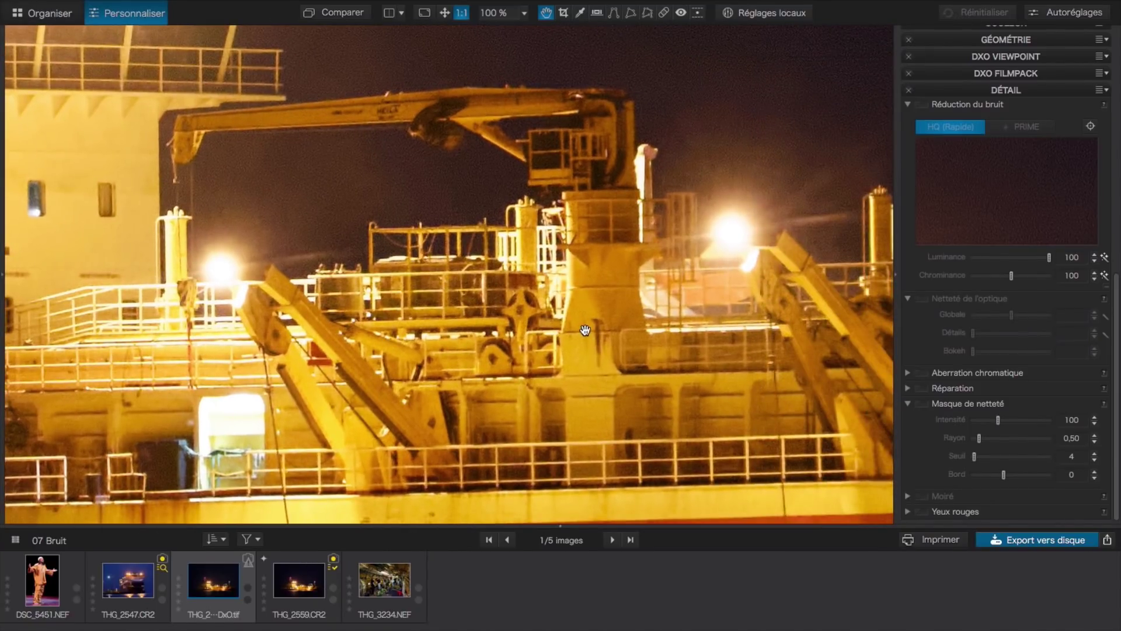
pyautogui.moveTo(641, 358); pyautogui.dragTo(583, 287)
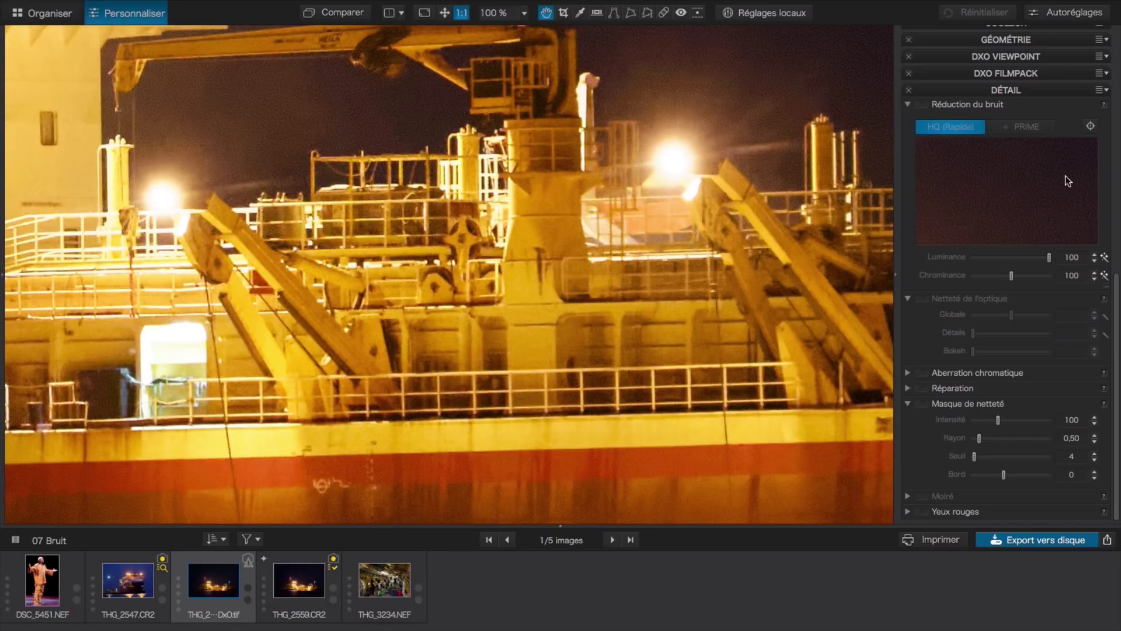
# Collapse the Réduction du bruit section and the Détail palette
pyautogui.click(907, 106)
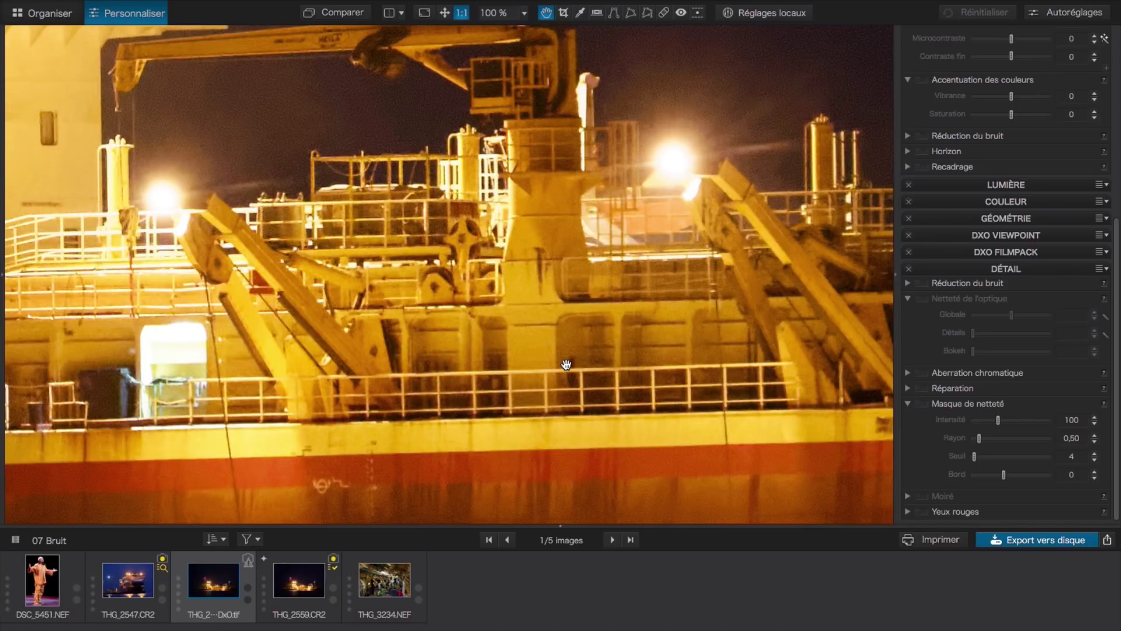
pyautogui.scroll(5, 1009, 273)
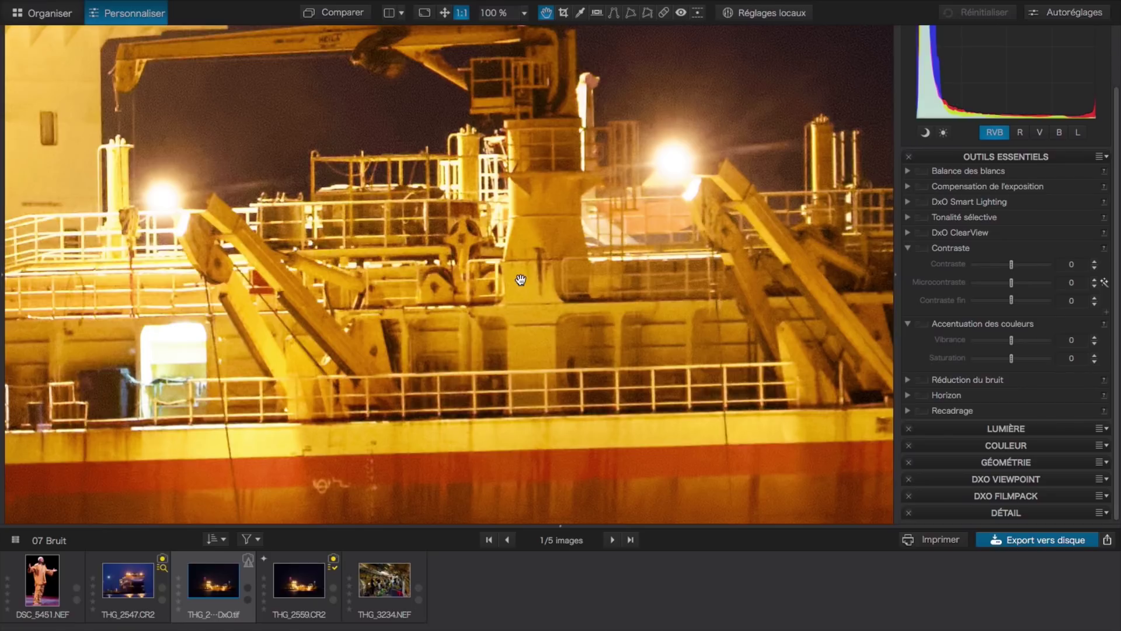
# Open THG_8947.CR2 from the project 14 Recadrer et redresser, fit it to the screen and reset its corrections
pyautogui.click(49, 13)
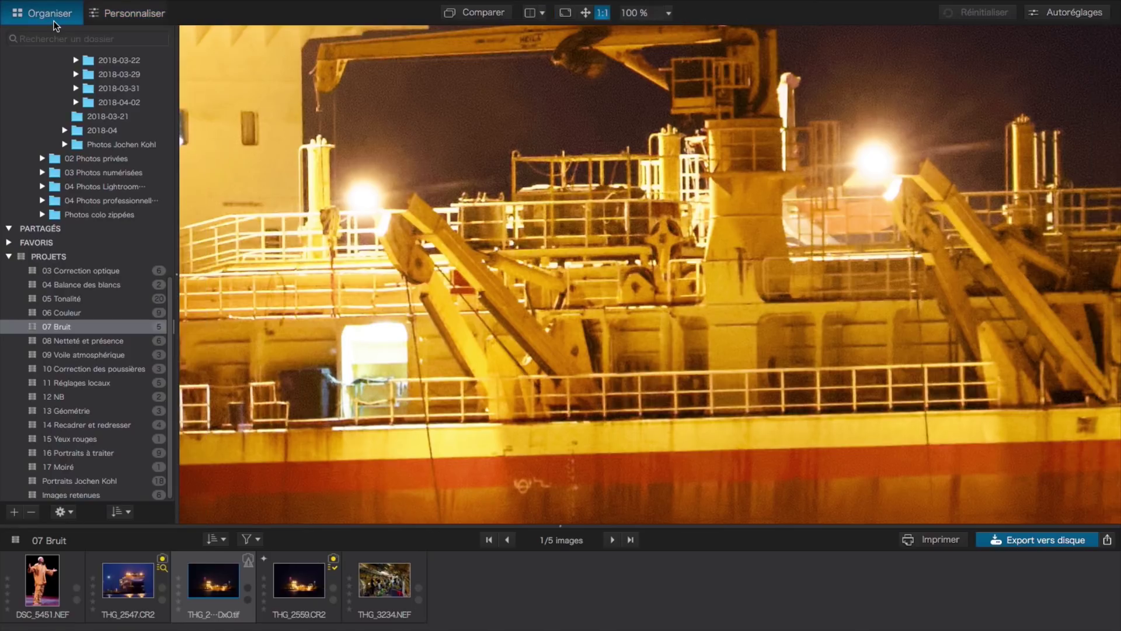
pyautogui.click(86, 423)
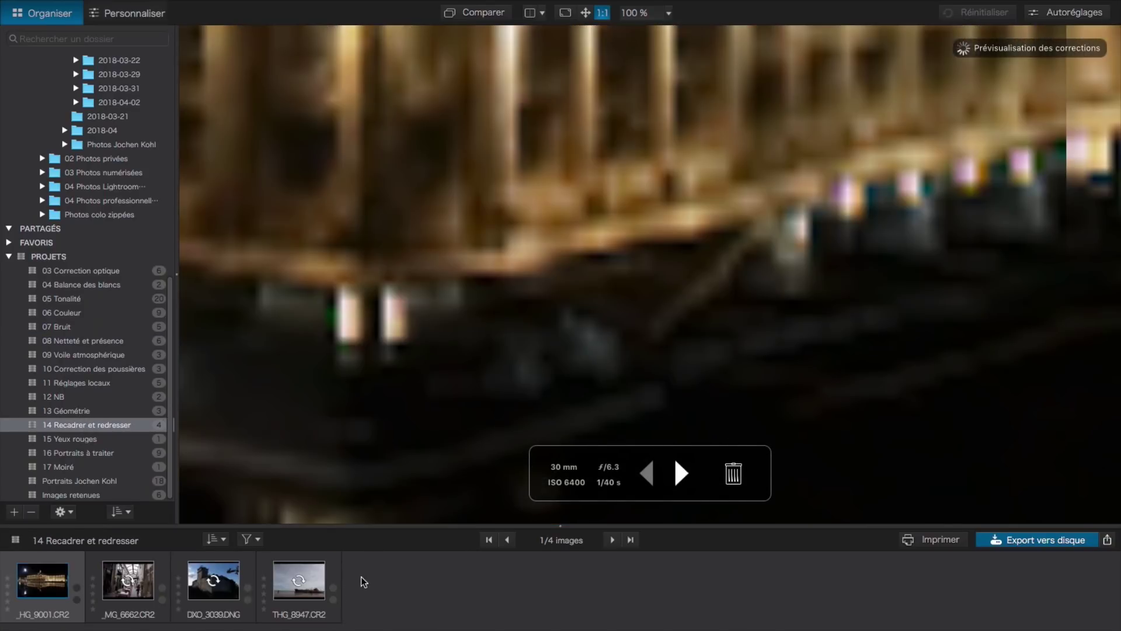
pyautogui.click(332, 561)
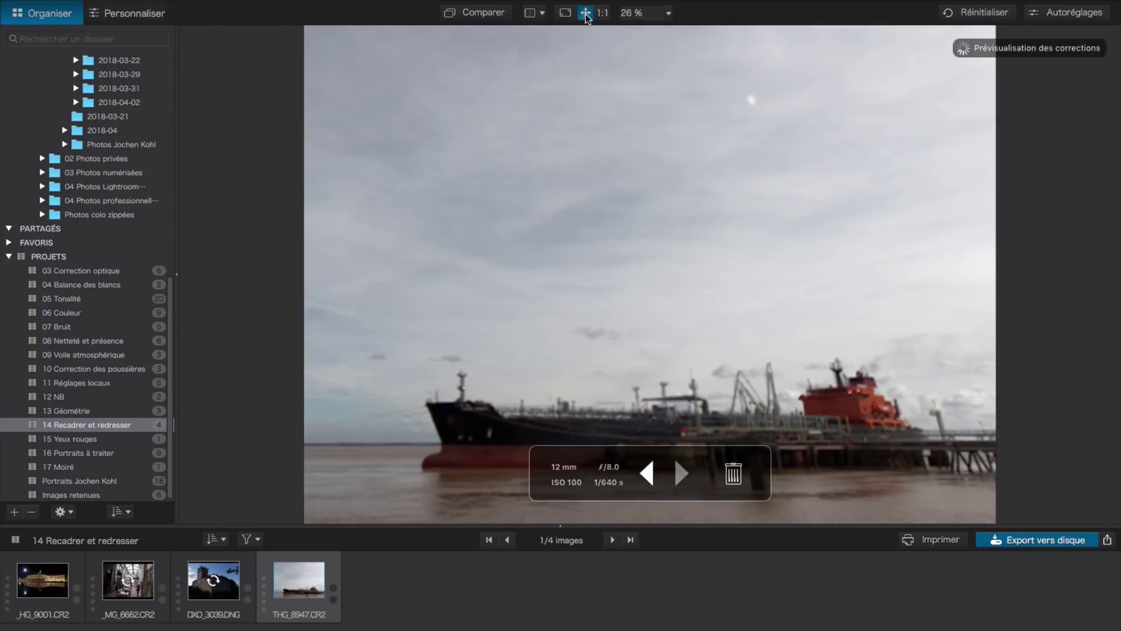
pyautogui.click(585, 12)
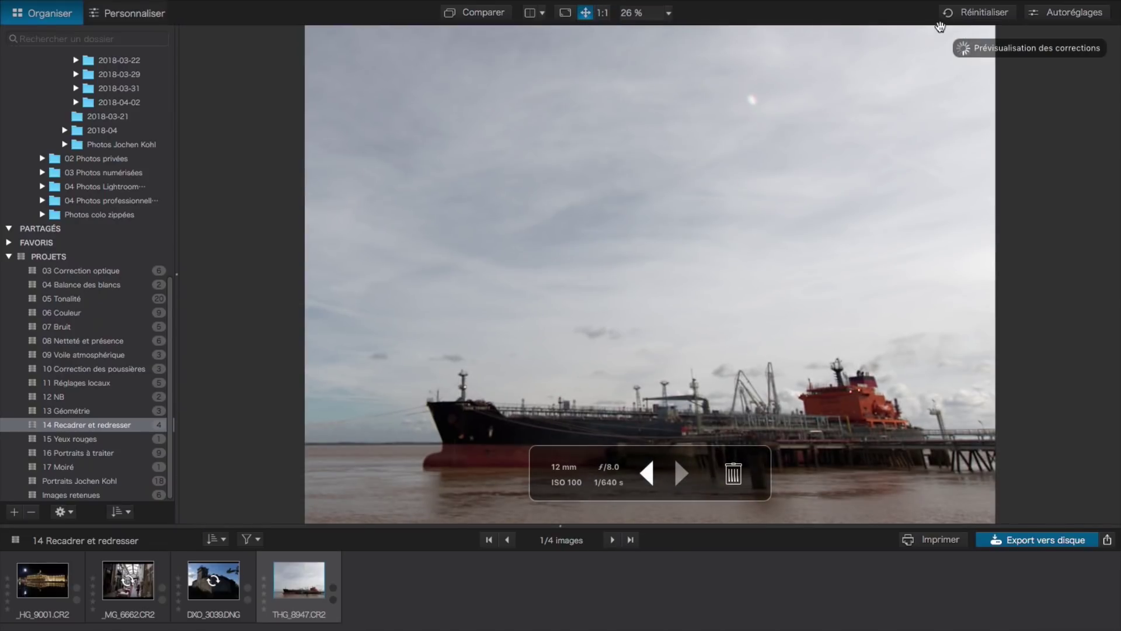
pyautogui.click(980, 16)
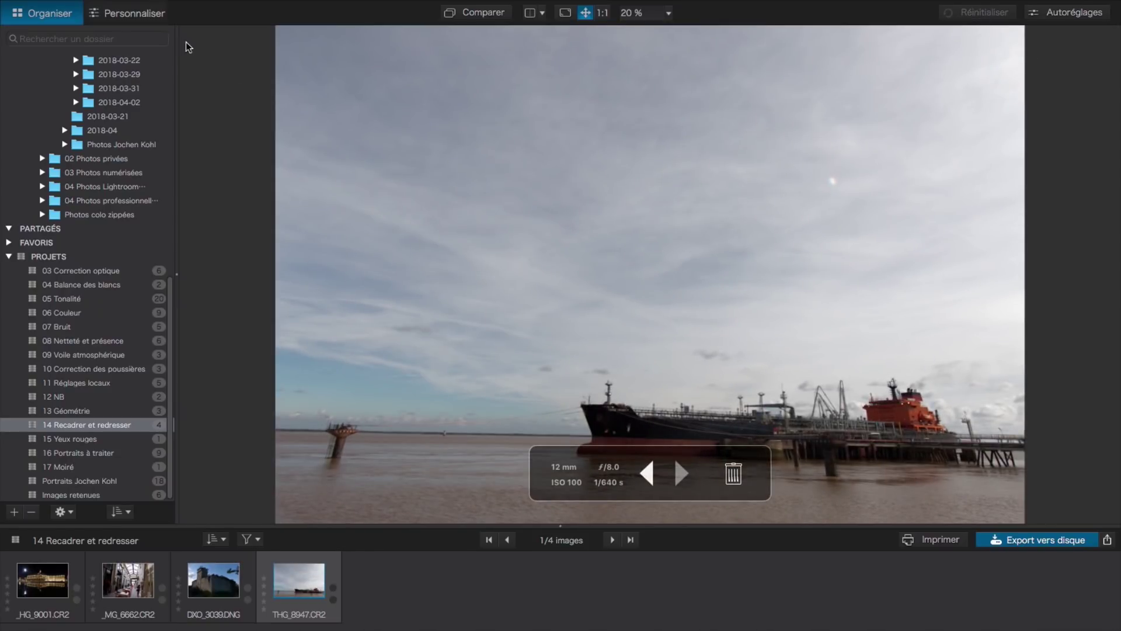
# Straighten the tanker photo with the Horizon tool, aligning its line with the waterline, then preview and apply the correction
pyautogui.click(143, 14)
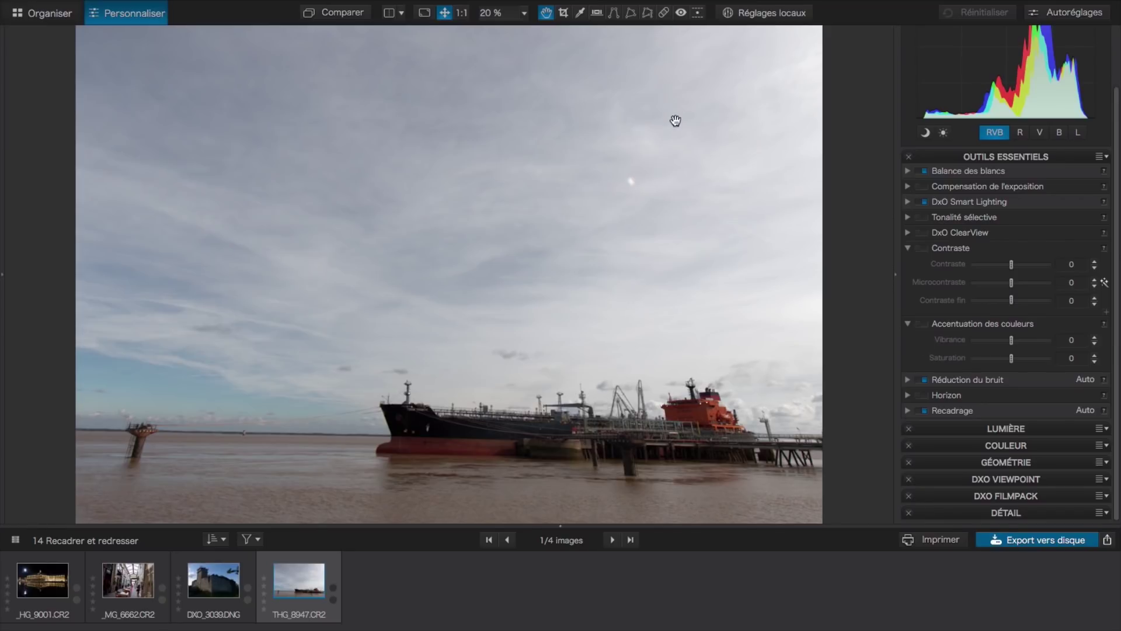
pyautogui.click(596, 13)
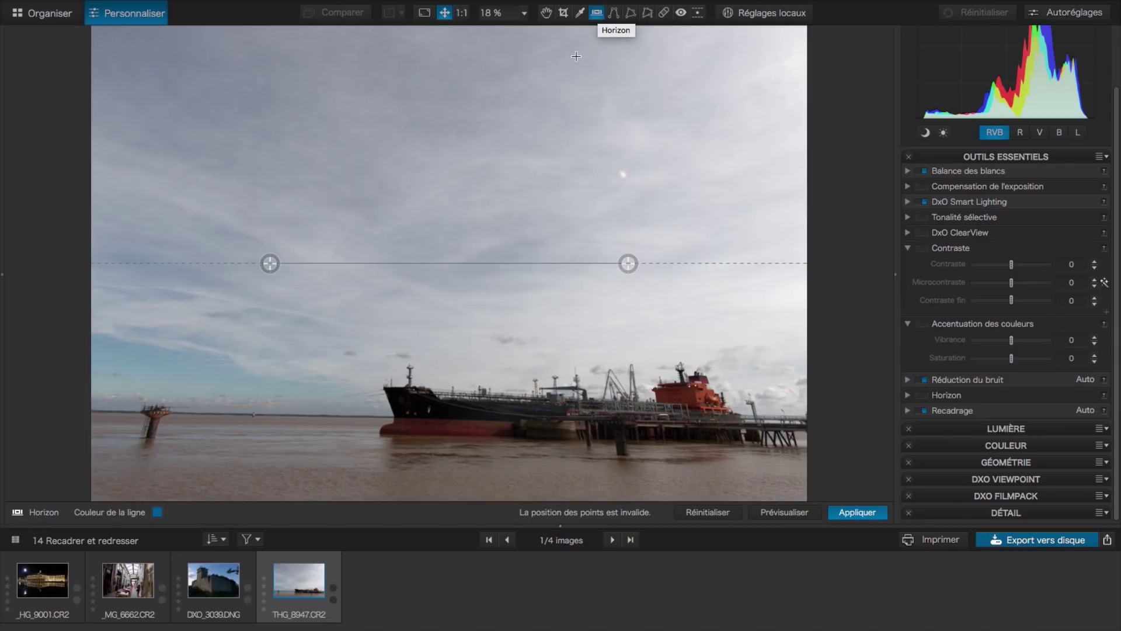
pyautogui.moveTo(542, 263)
pyautogui.mouseDown()
pyautogui.moveTo(442, 410)
pyautogui.moveTo(396, 412)
pyautogui.mouseUp()
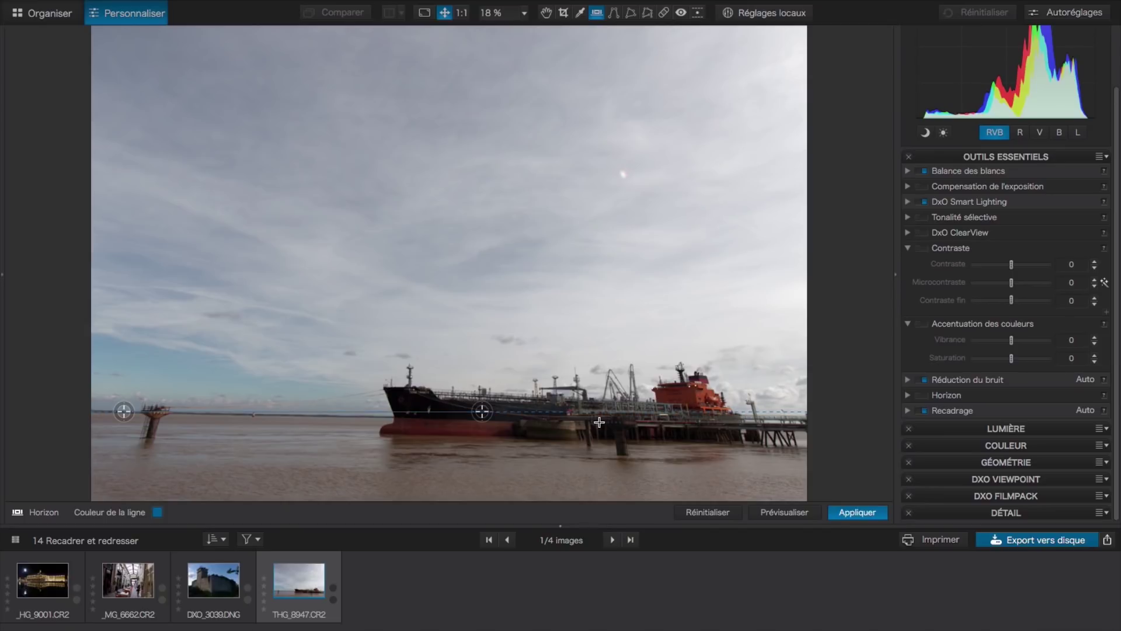
pyautogui.moveTo(482, 411); pyautogui.dragTo(596, 422)
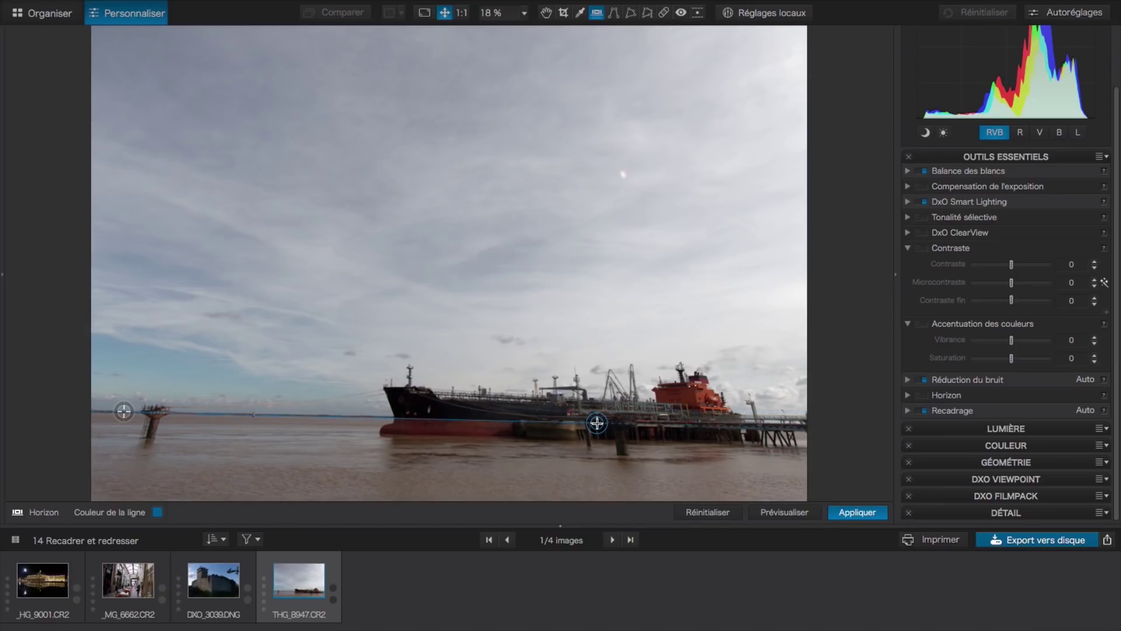
pyautogui.click(787, 513)
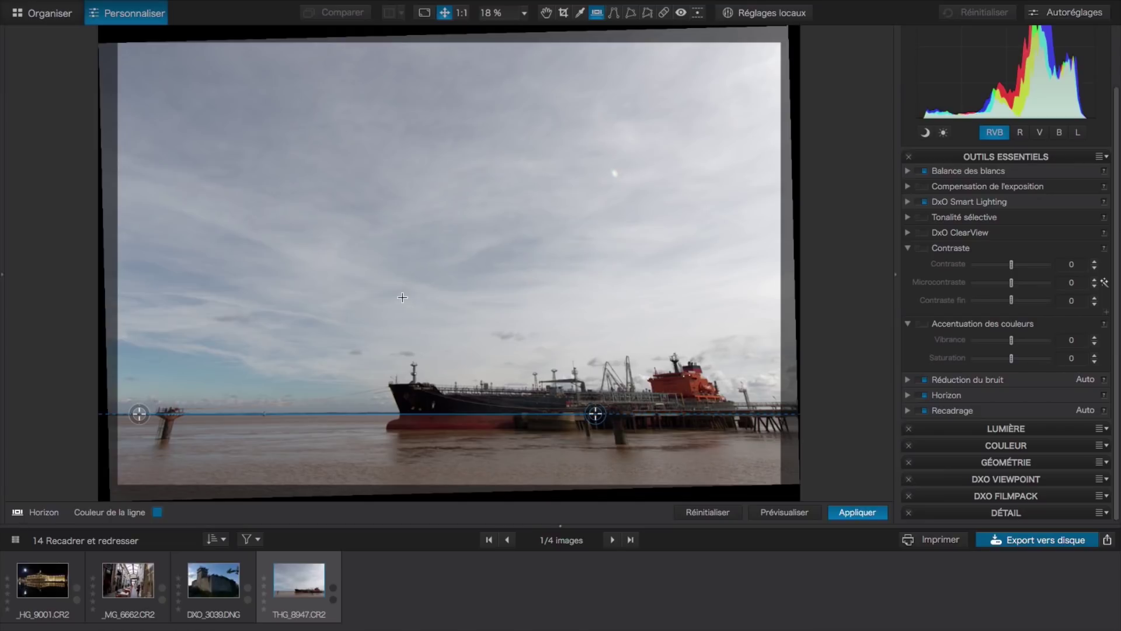
pyautogui.click(857, 512)
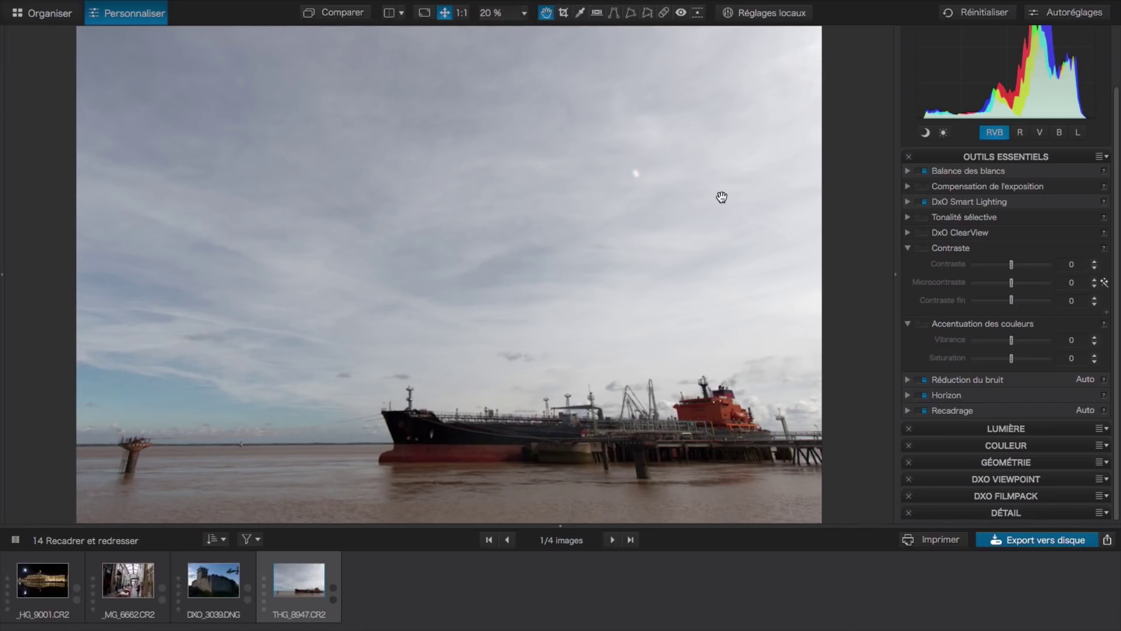
# Crop the photo around the tanker, switching the crop ratio to 16:9 and adjusting the frame to about 4221 × 2374 px
pyautogui.click(564, 14)
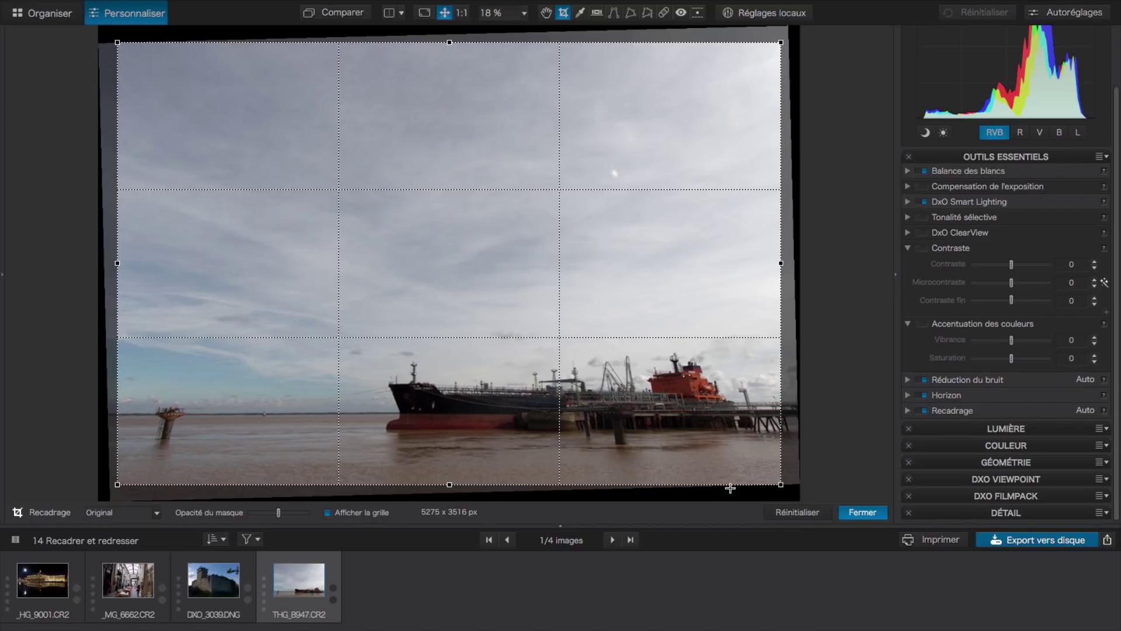
pyautogui.moveTo(115, 44); pyautogui.dragTo(299, 171)
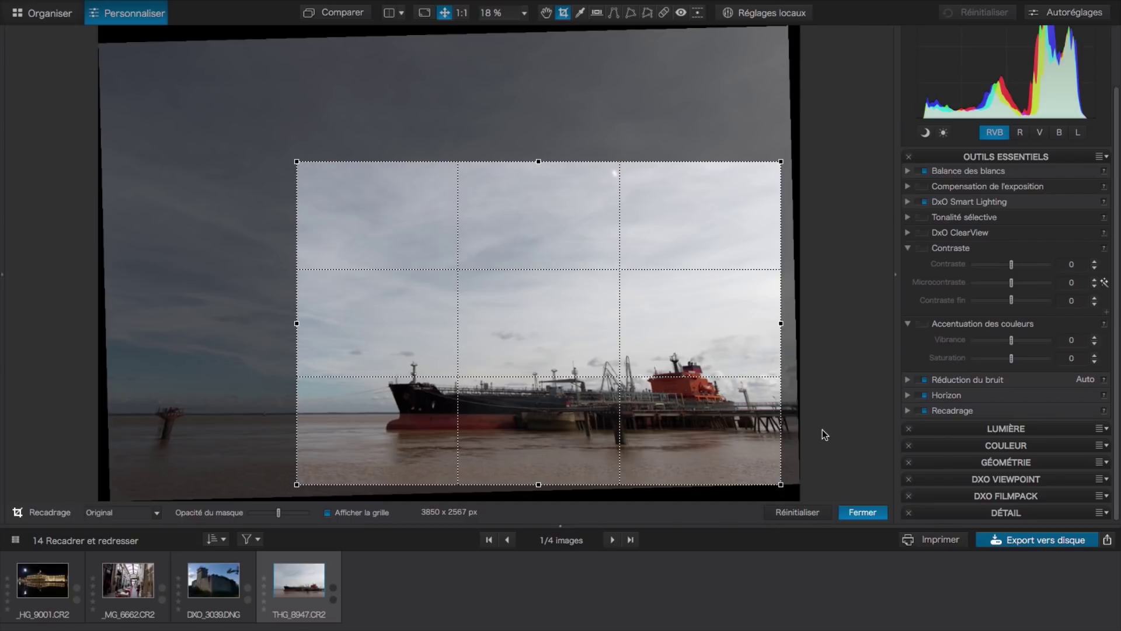
pyautogui.click(157, 514)
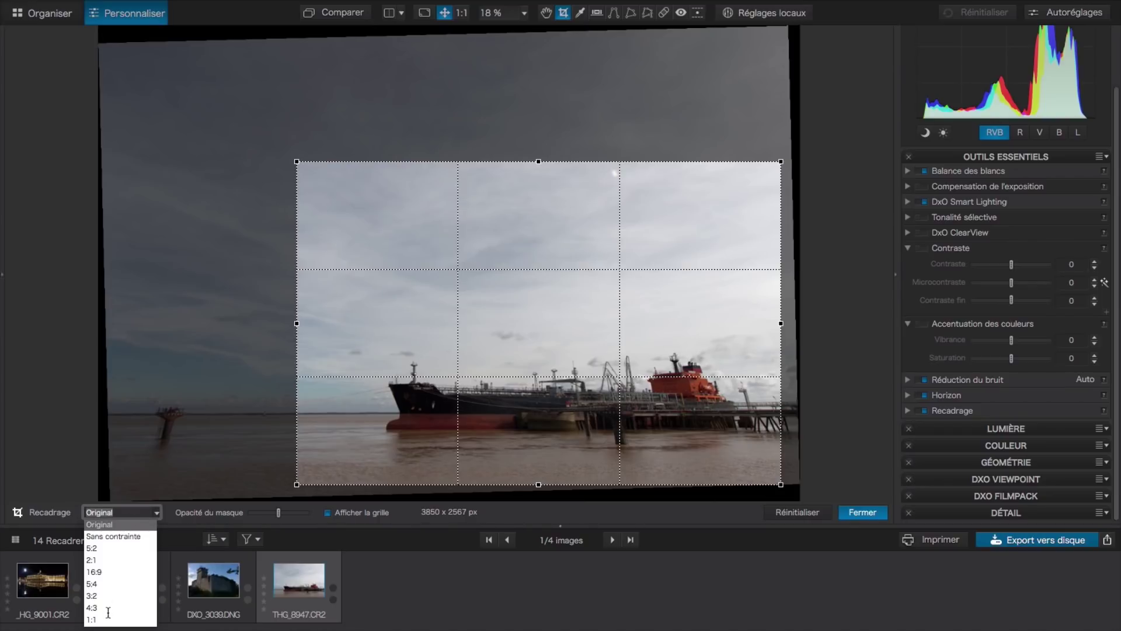
pyautogui.click(95, 571)
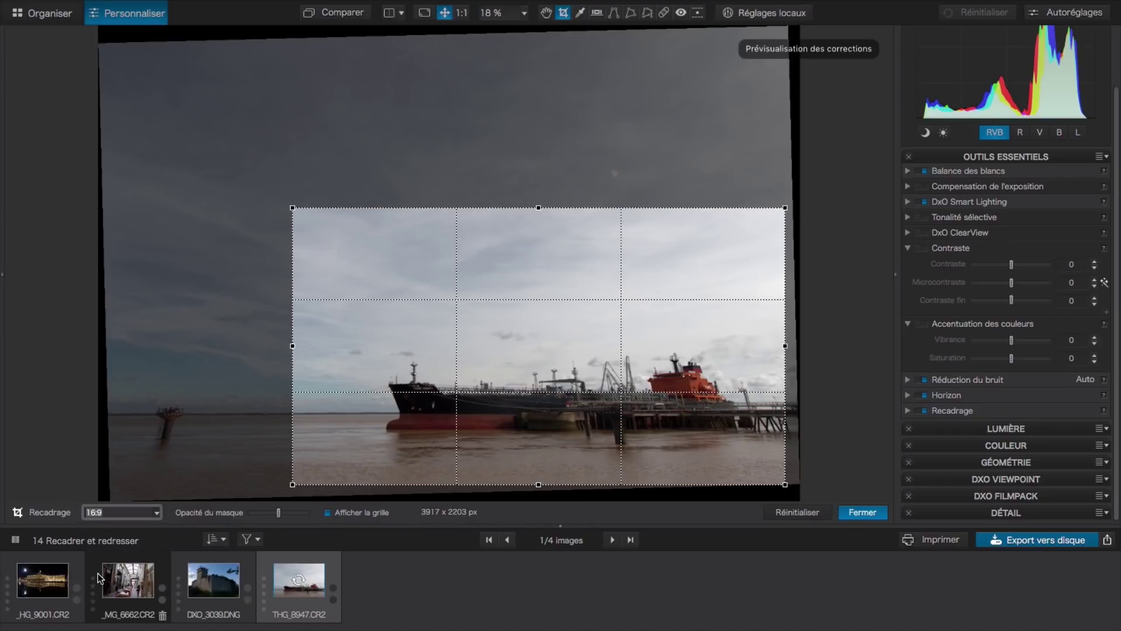
pyautogui.moveTo(645, 371)
pyautogui.mouseDown()
pyautogui.moveTo(611, 366)
pyautogui.moveTo(643, 366)
pyautogui.mouseUp()
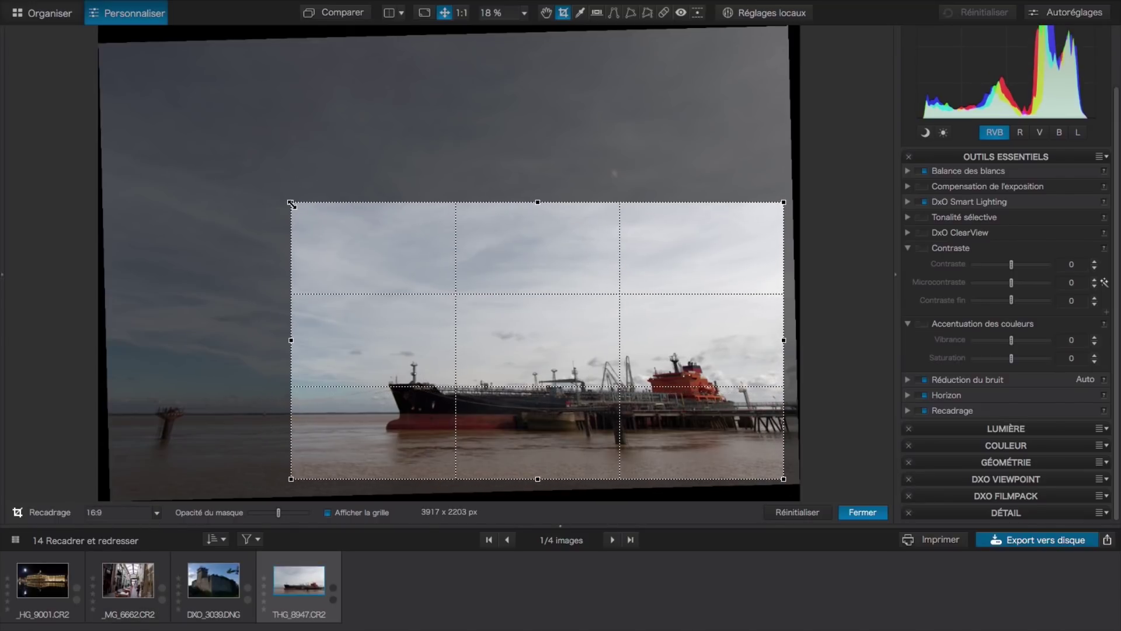
pyautogui.moveTo(292, 204); pyautogui.dragTo(252, 180)
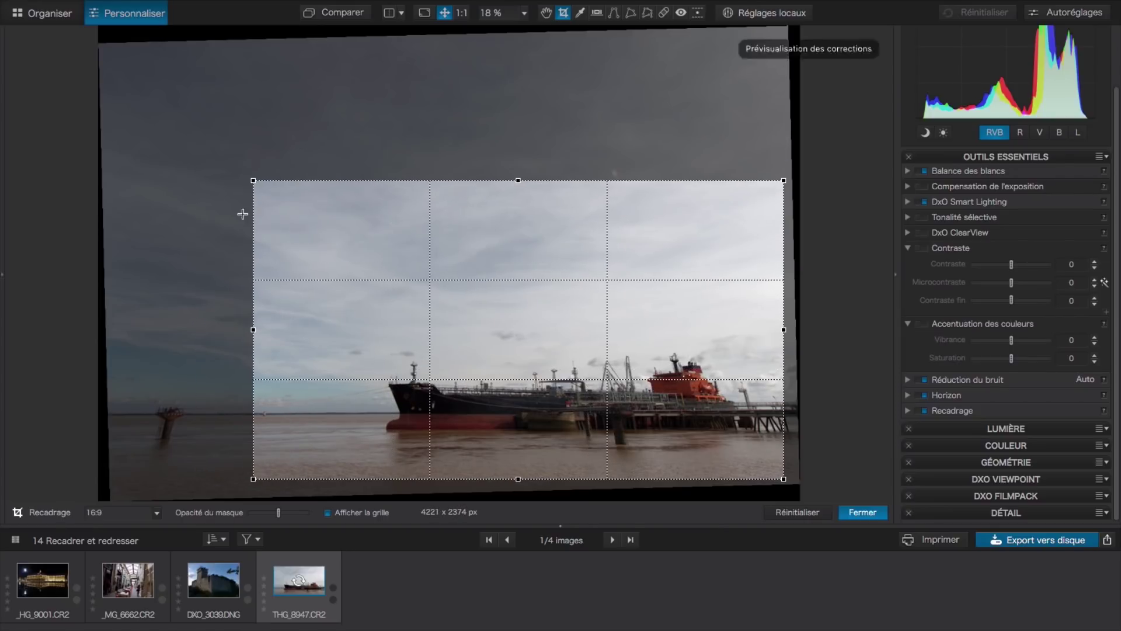
# Crop the tanker photo without ratio constraint (Sans contrainte) to about 3418 × 2116 px, apply the crop and reset all corrections
pyautogui.click(159, 516)
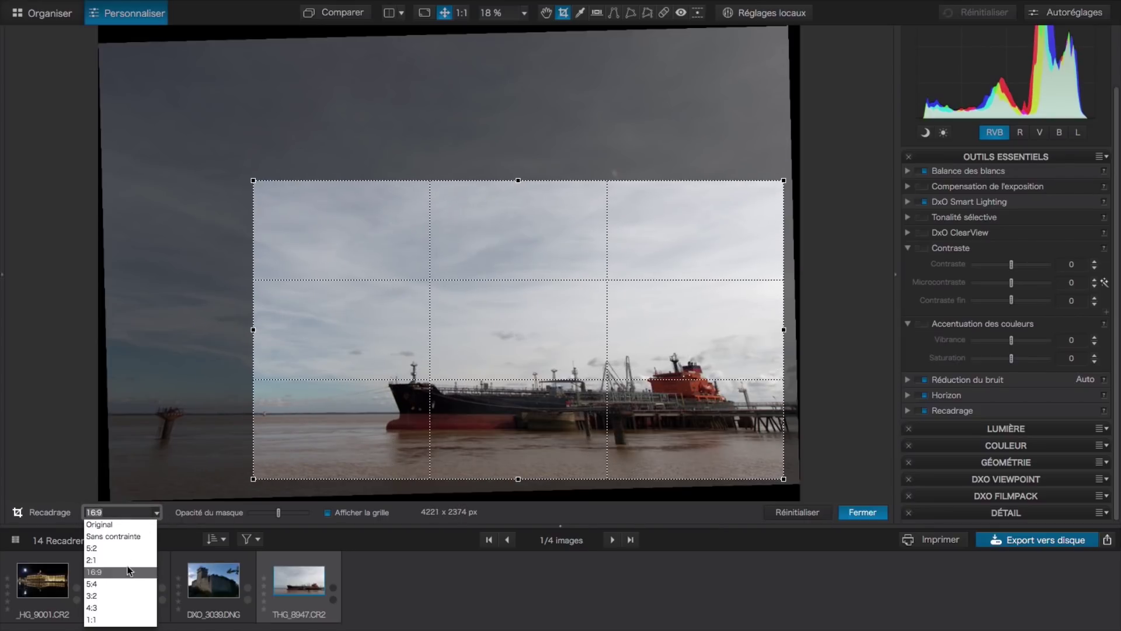
pyautogui.click(117, 536)
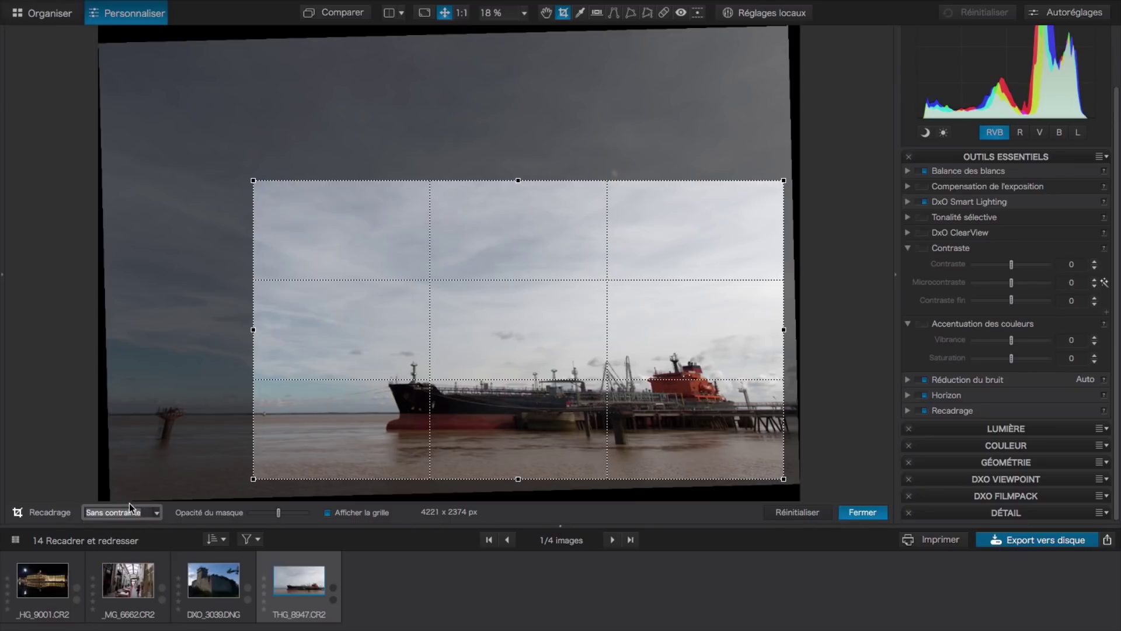
pyautogui.moveTo(254, 180); pyautogui.dragTo(353, 212)
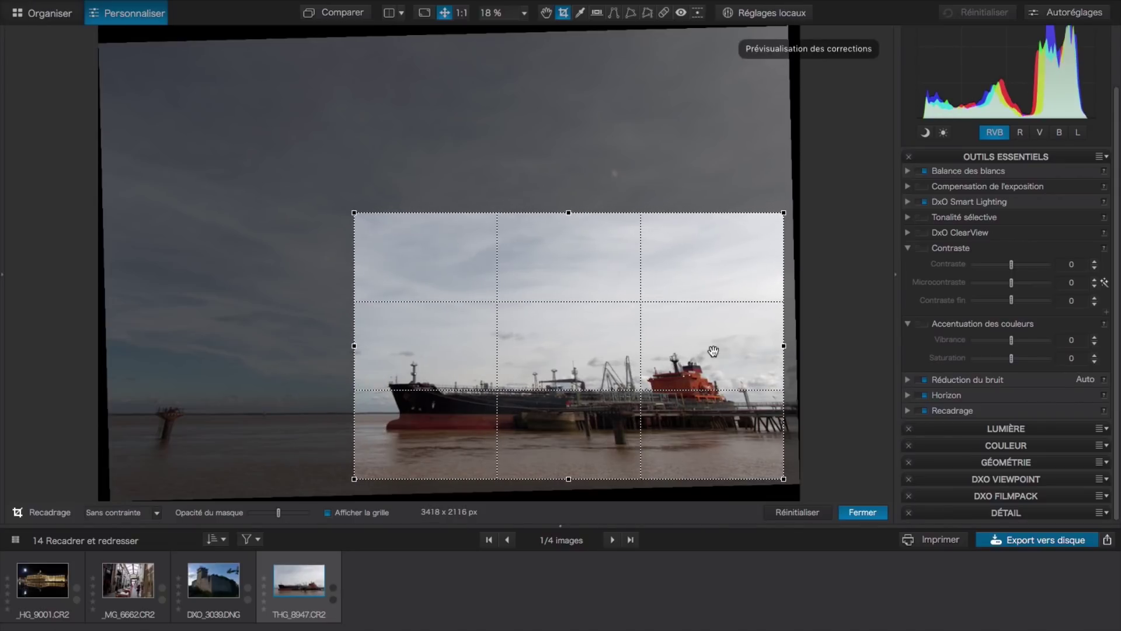
pyautogui.click(862, 512)
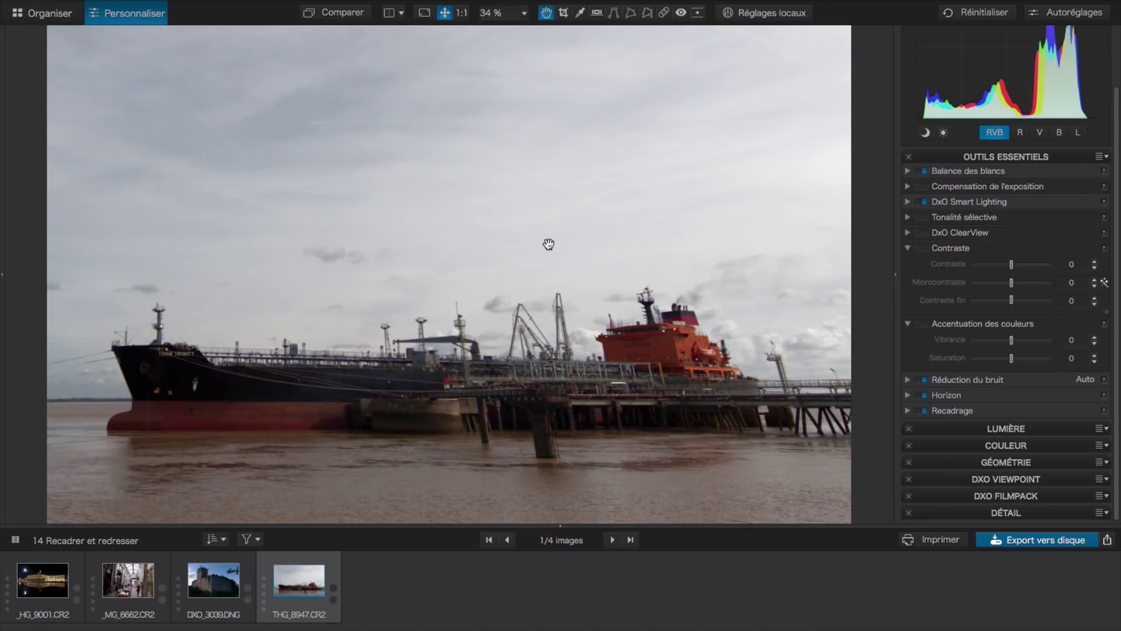
pyautogui.click(974, 12)
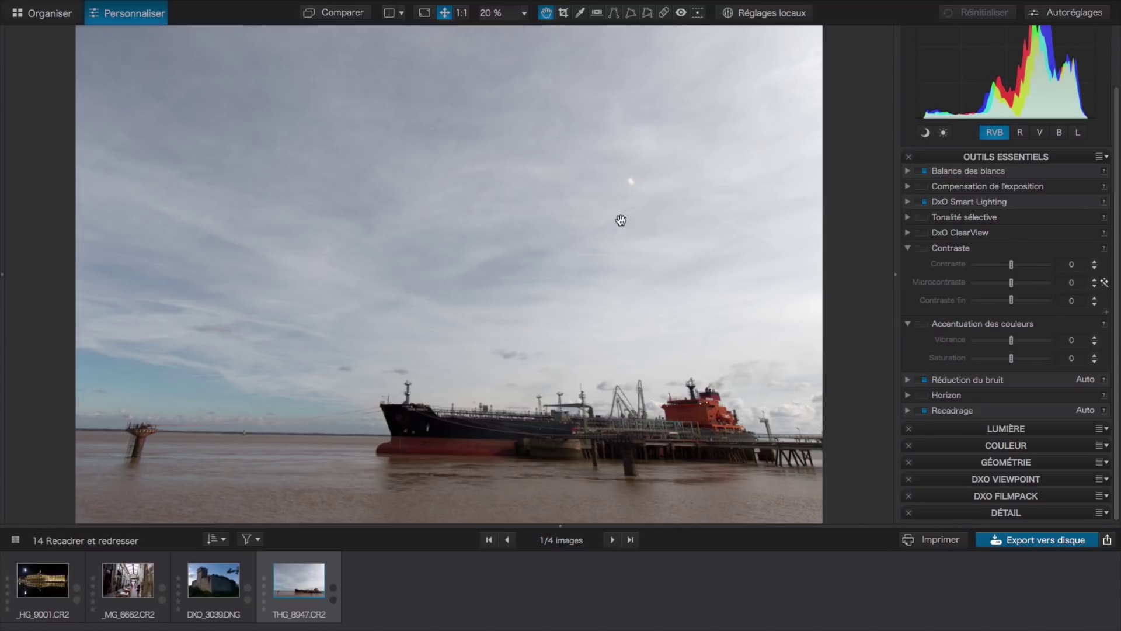
# Move the DxO FilmPack palette above DxO ViewPoint, and expand it to review its settings before collapsing it again
pyautogui.moveTo(1013, 501)
pyautogui.mouseDown()
pyautogui.moveTo(1015, 487)
pyautogui.moveTo(994, 493)
pyautogui.moveTo(1008, 482)
pyautogui.mouseUp()
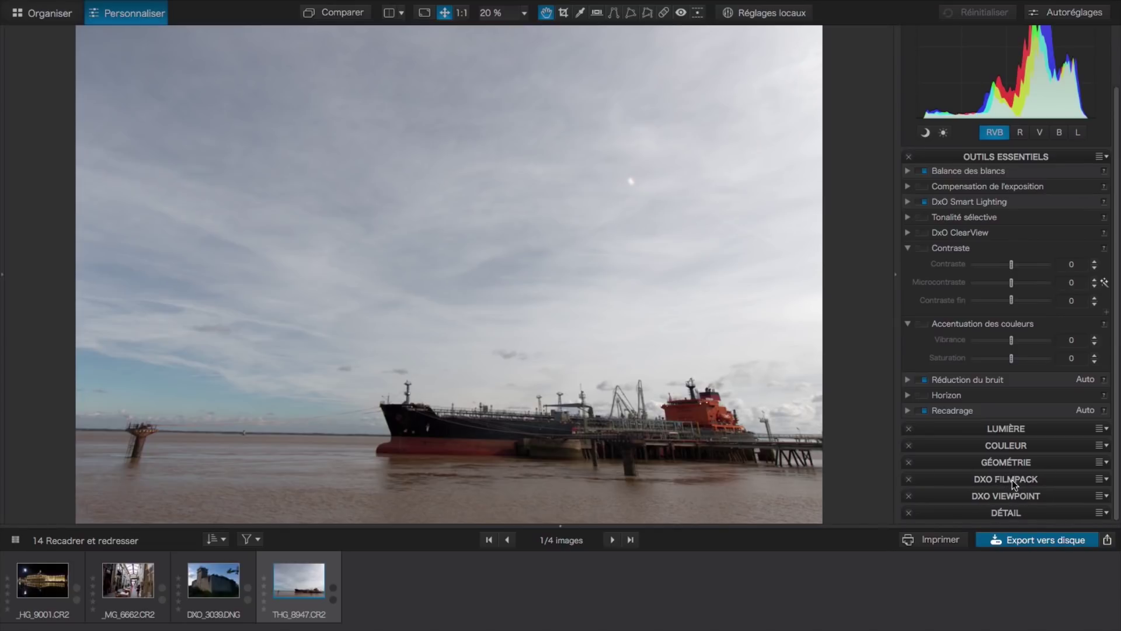
pyautogui.click(1049, 489)
pyautogui.scroll(-5, 975, 486)
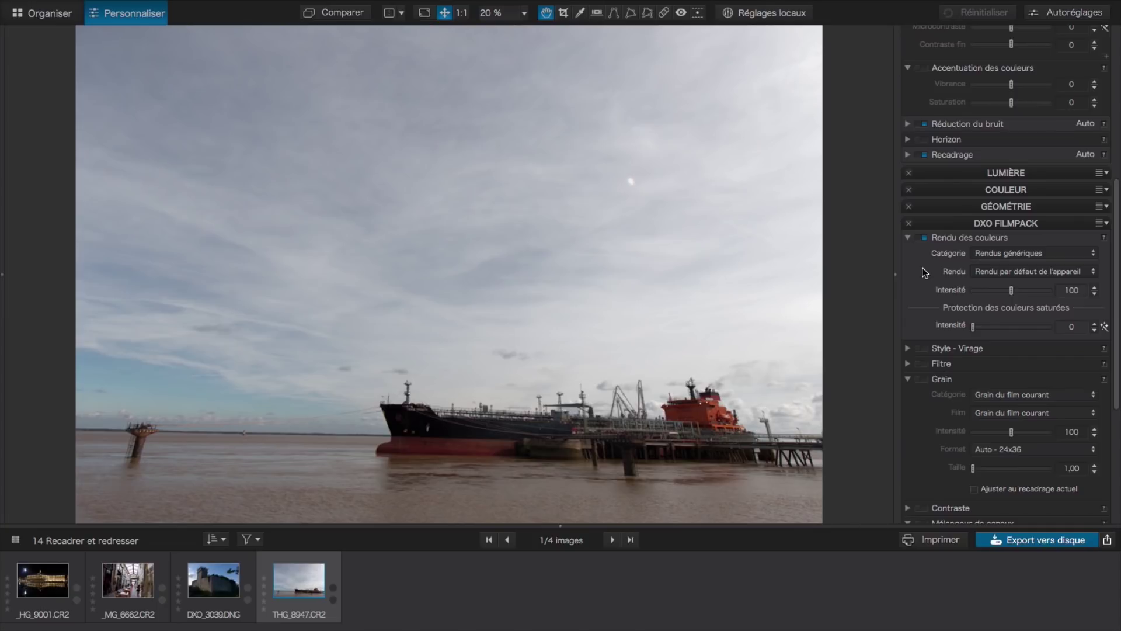
pyautogui.scroll(-3, 983, 332)
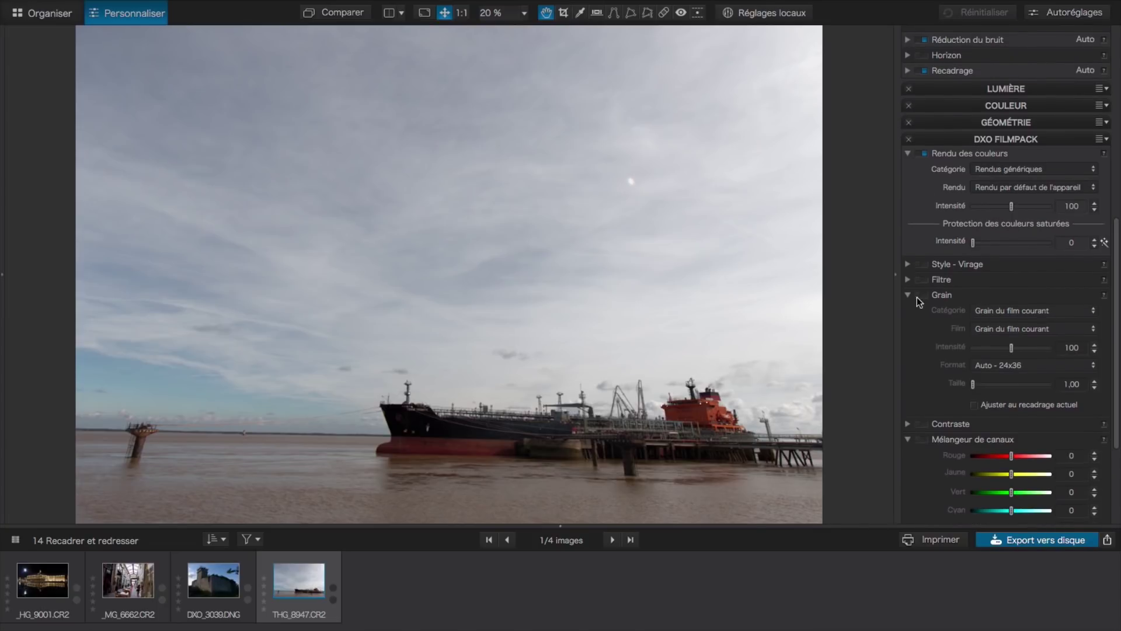
pyautogui.scroll(3, 970, 309)
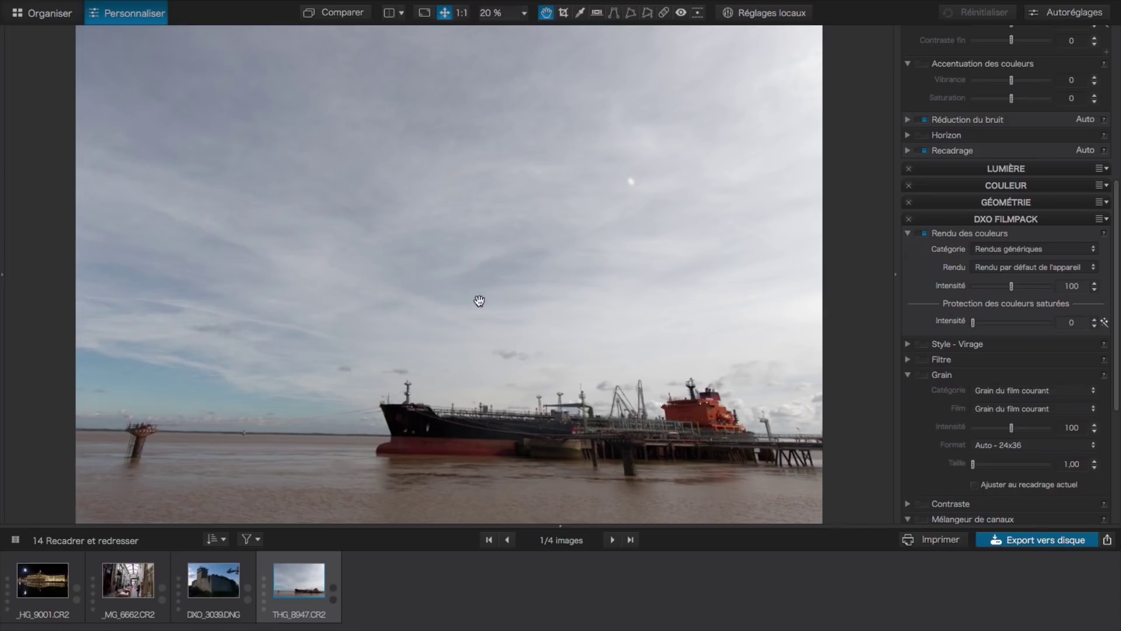
pyautogui.click(1009, 220)
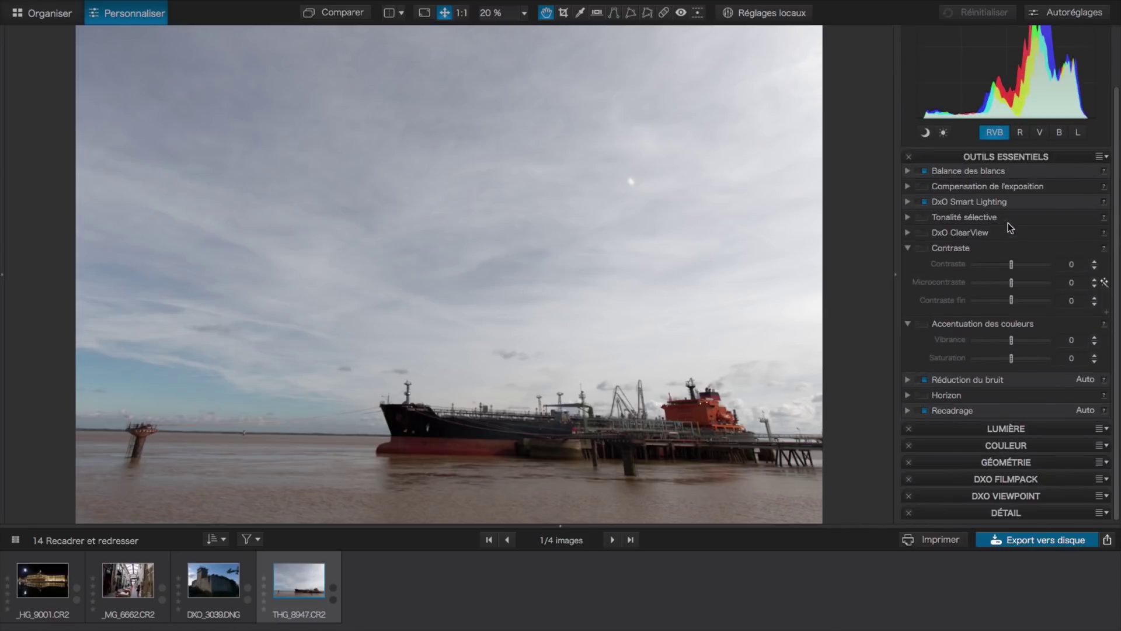
# Expand the DxO ViewPoint palette and move it below the Détail palette
pyautogui.click(1022, 496)
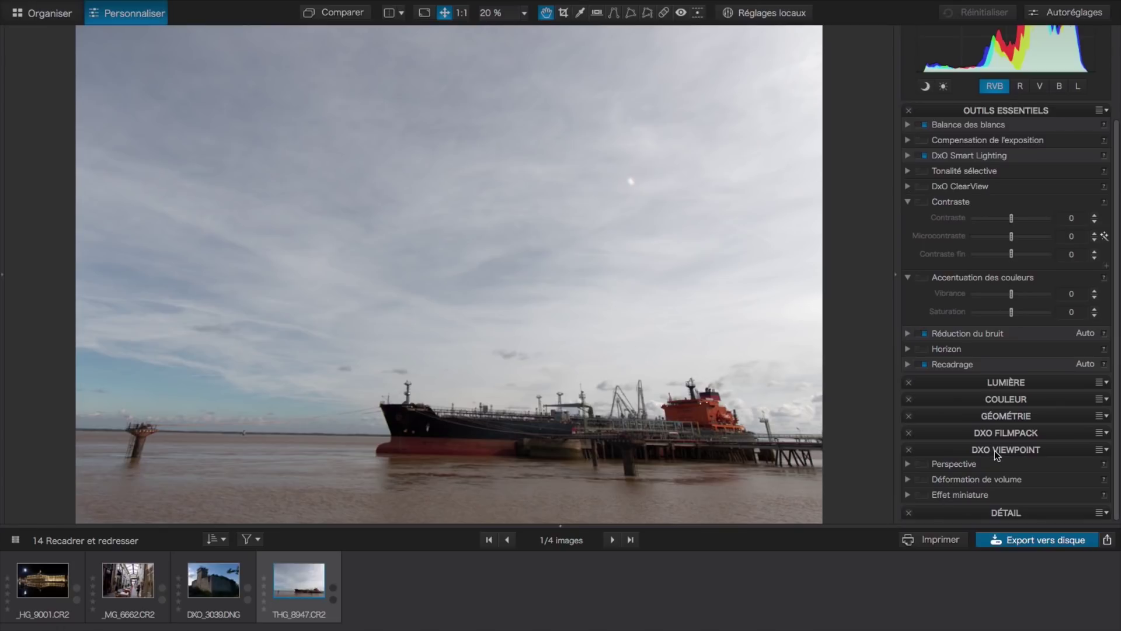
pyautogui.moveTo(993, 450); pyautogui.dragTo(993, 451)
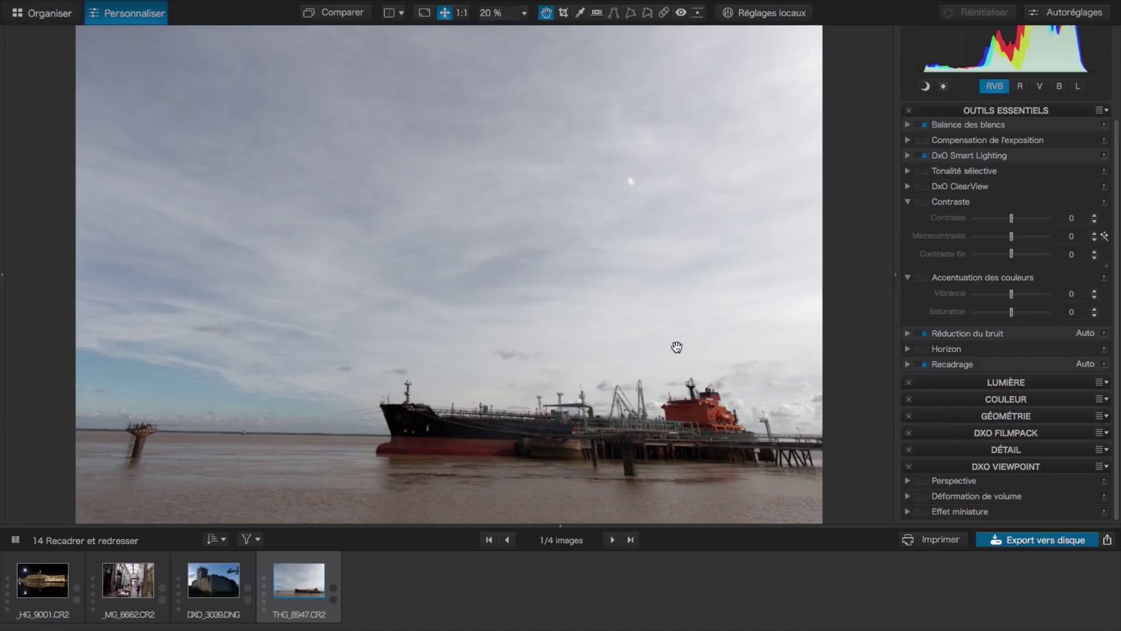
# Open _HG_9001.CR2 and bring up the Export vers disque options for it
pyautogui.click(46, 587)
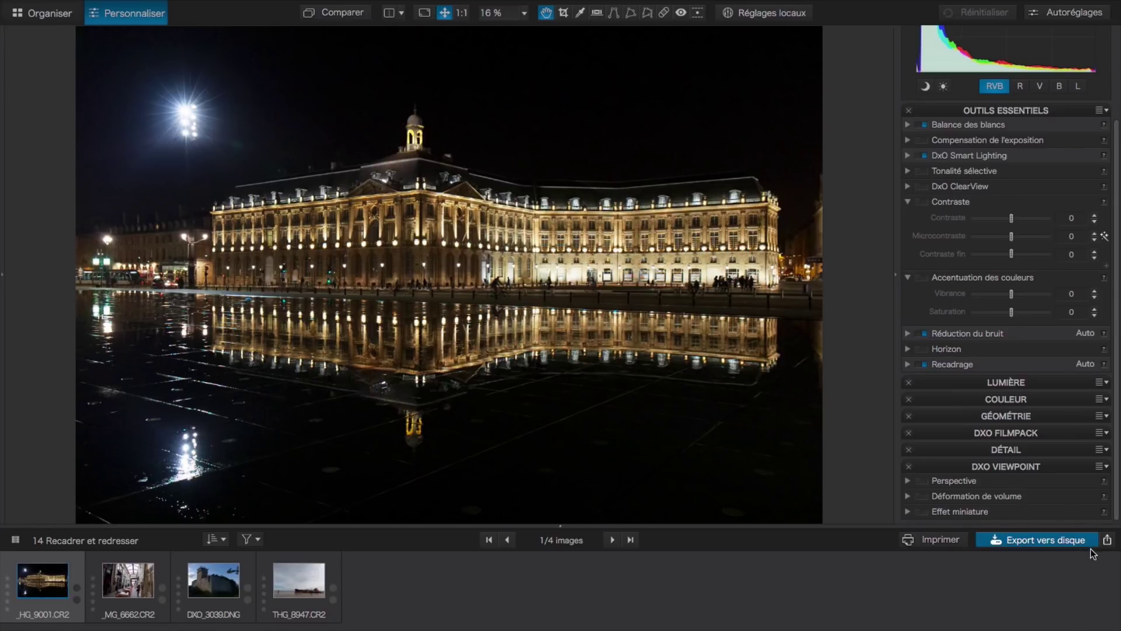
pyautogui.click(1107, 541)
pyautogui.moveTo(1090, 626)
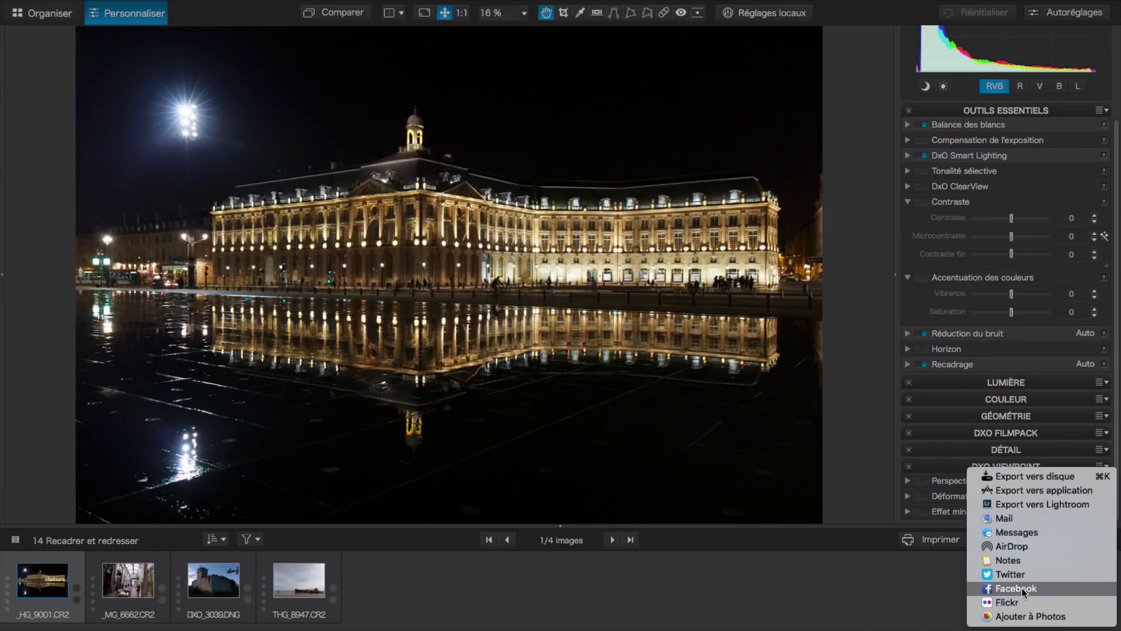
pyautogui.click(1039, 477)
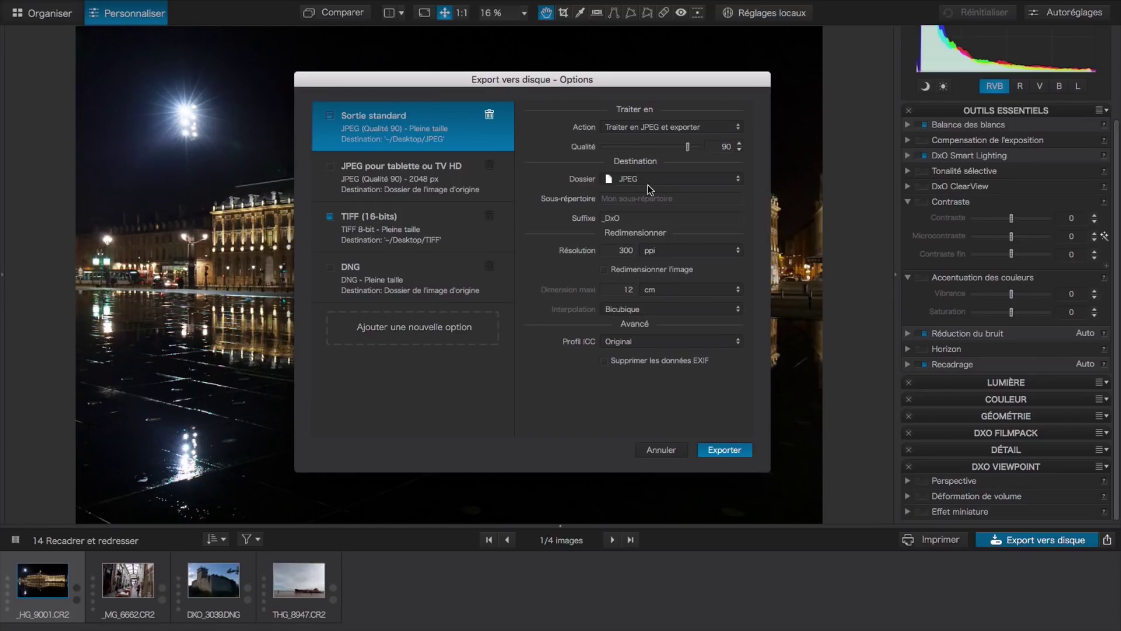
# Set the Sortie standard export destination to a new folder named Export DxO Jpeg on the Bureau
pyautogui.click(738, 179)
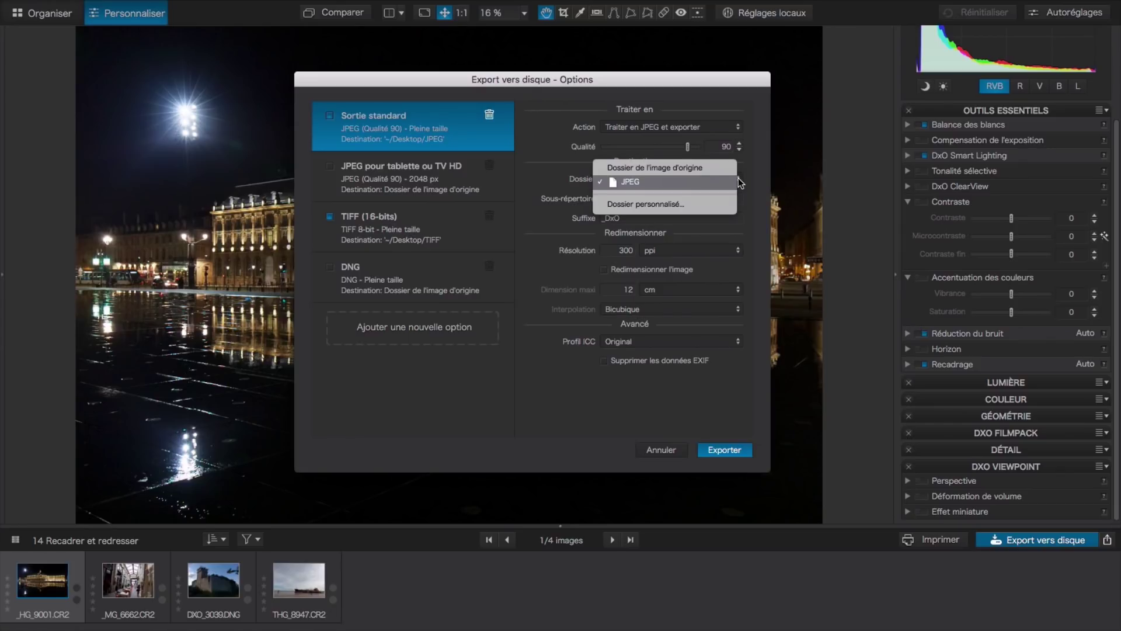
pyautogui.click(653, 205)
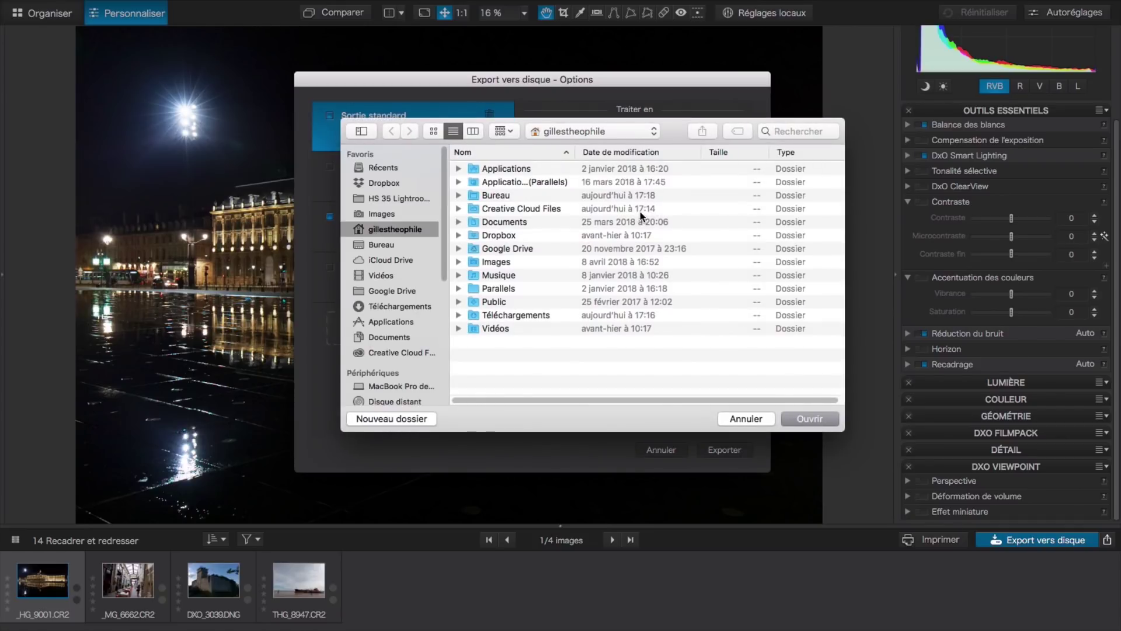
pyautogui.click(386, 245)
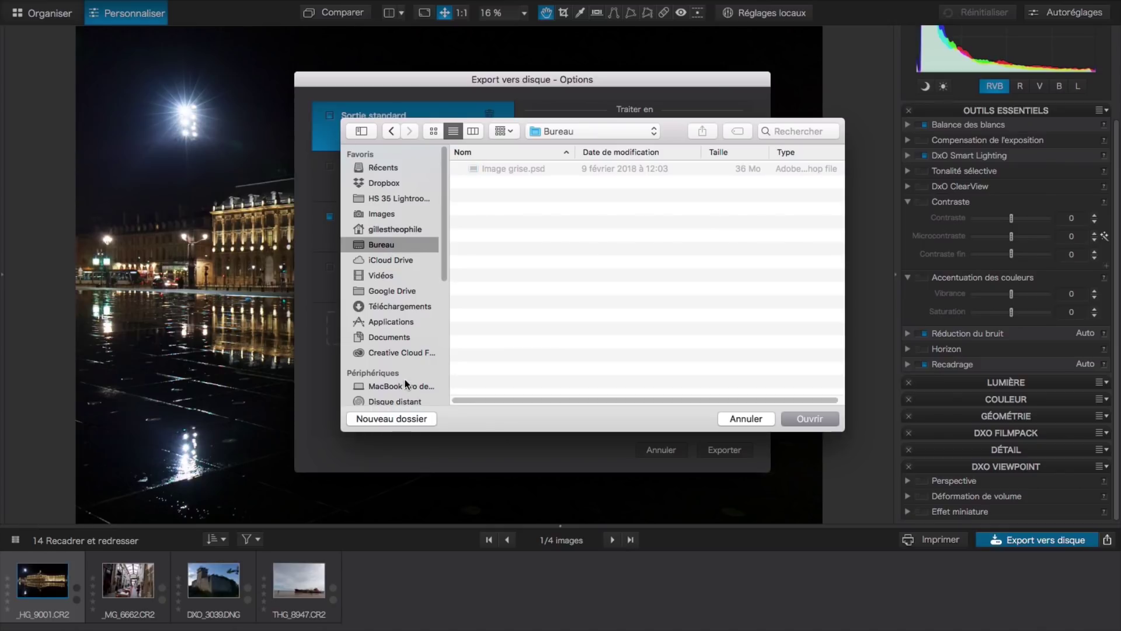
pyautogui.click(412, 418)
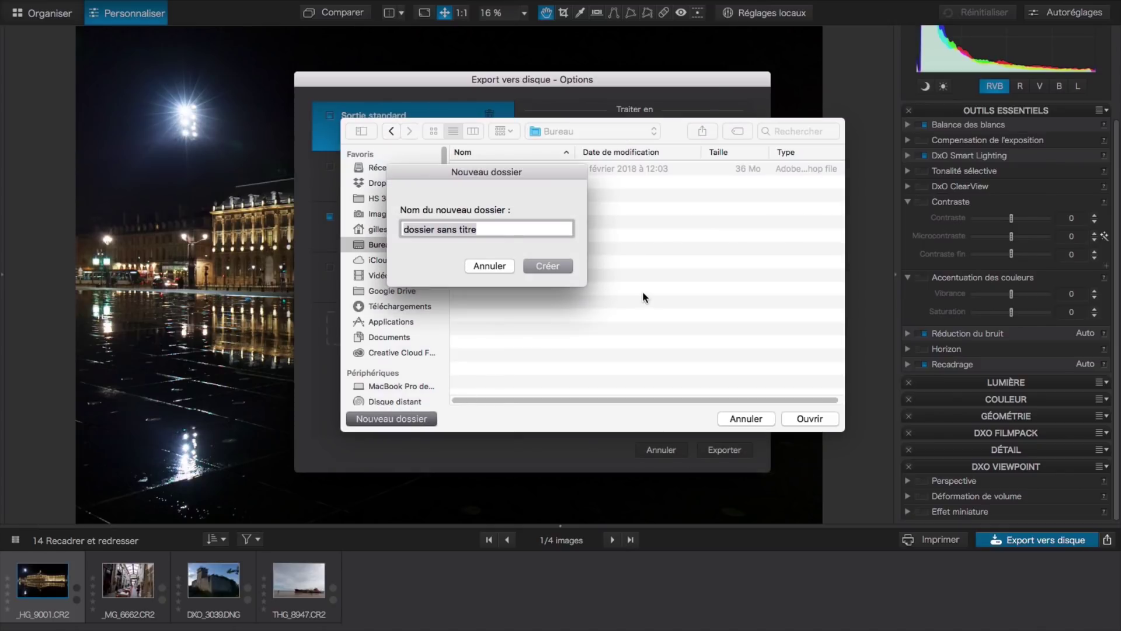
pyautogui.write('Export')
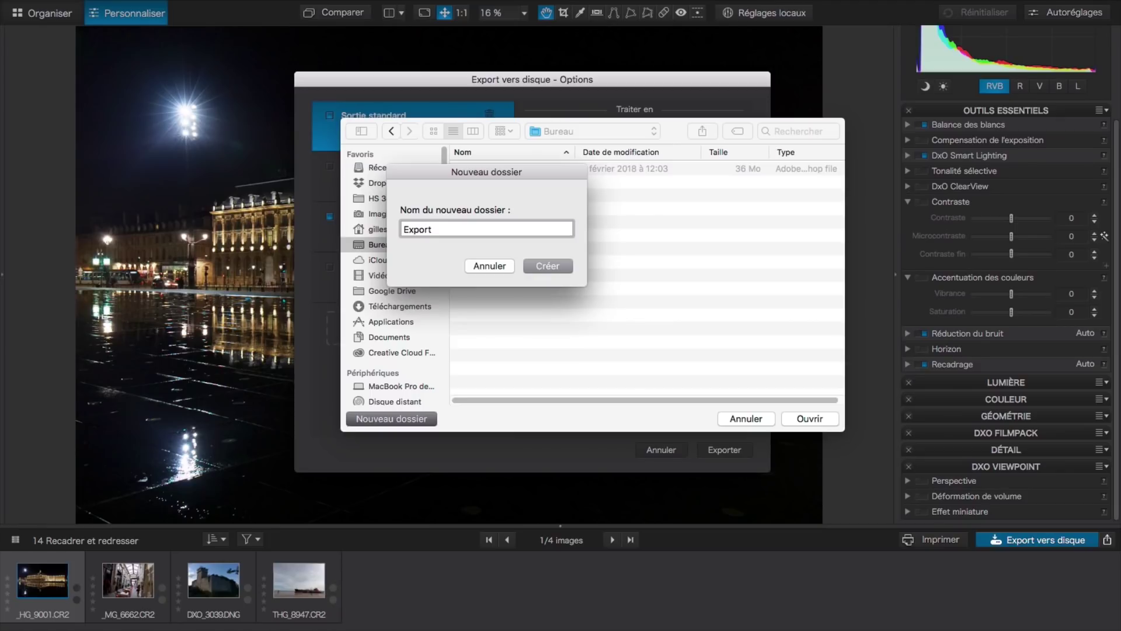
pyautogui.write(' DxO Jpeg')
pyautogui.click(550, 270)
pyautogui.click(796, 417)
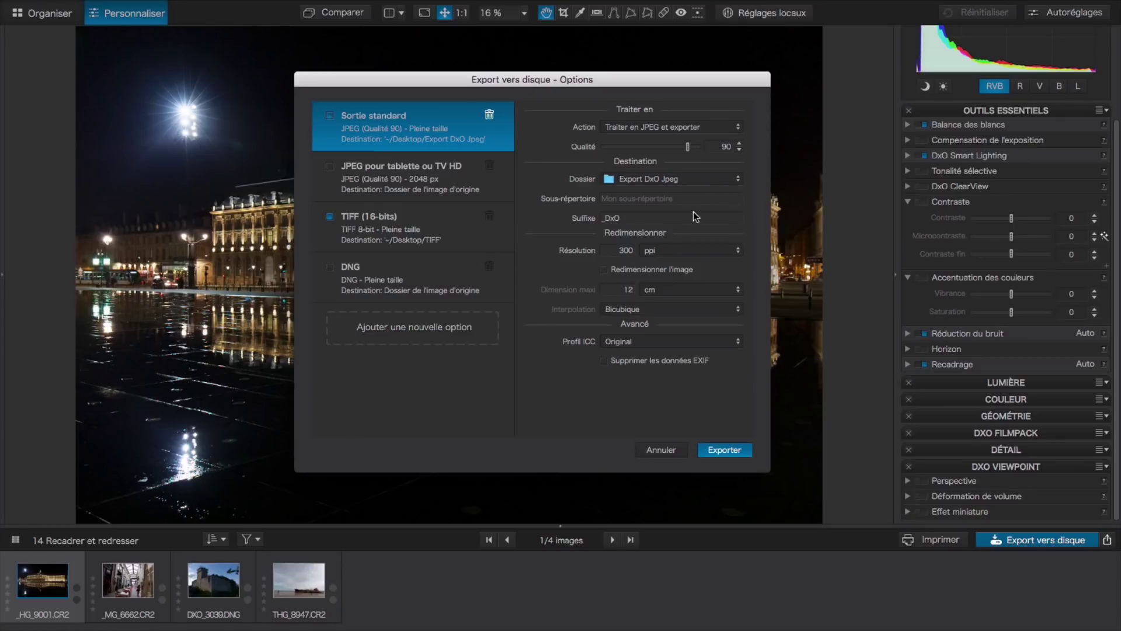
# Set the Sortie standard suffix to _DxO and its ICC profile to sRGB
pyautogui.click(602, 218)
pyautogui.press('BackSpace')
pyautogui.write('_')
pyautogui.click(737, 343)
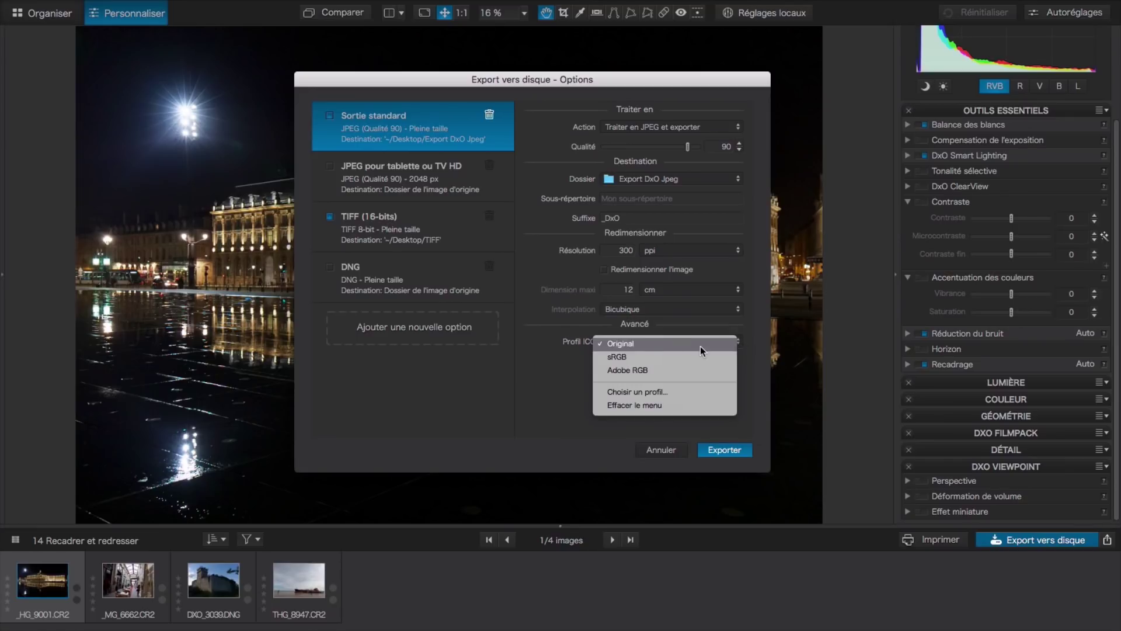
pyautogui.click(666, 356)
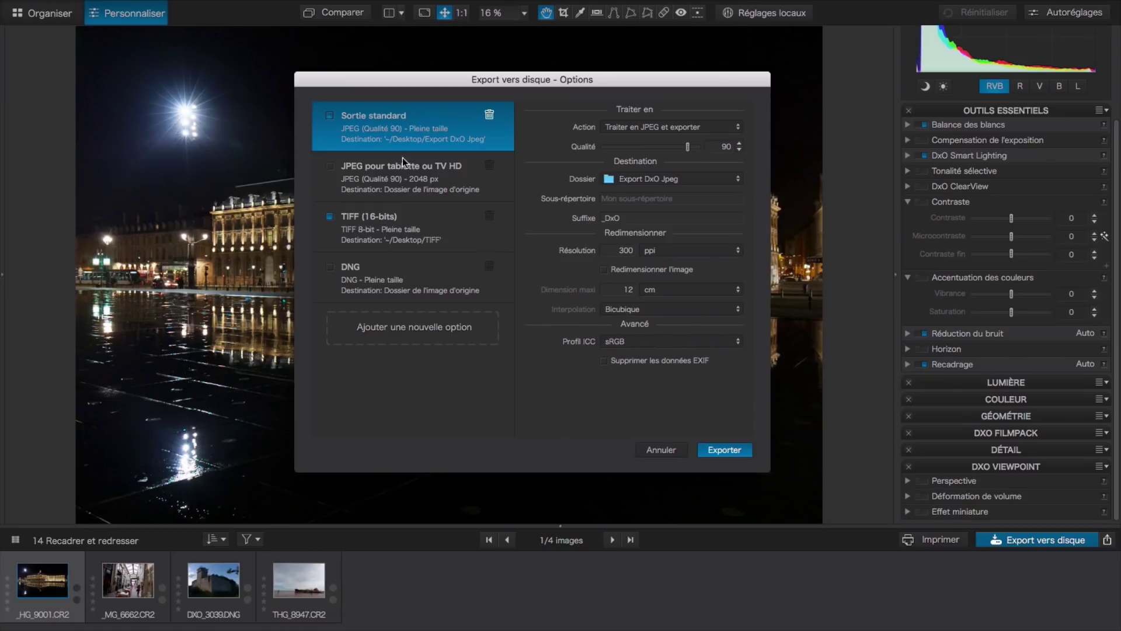
# Set the TIFF (16-bits) export destination to a new folder named Export DxO TIFF on the Bureau
pyautogui.click(460, 228)
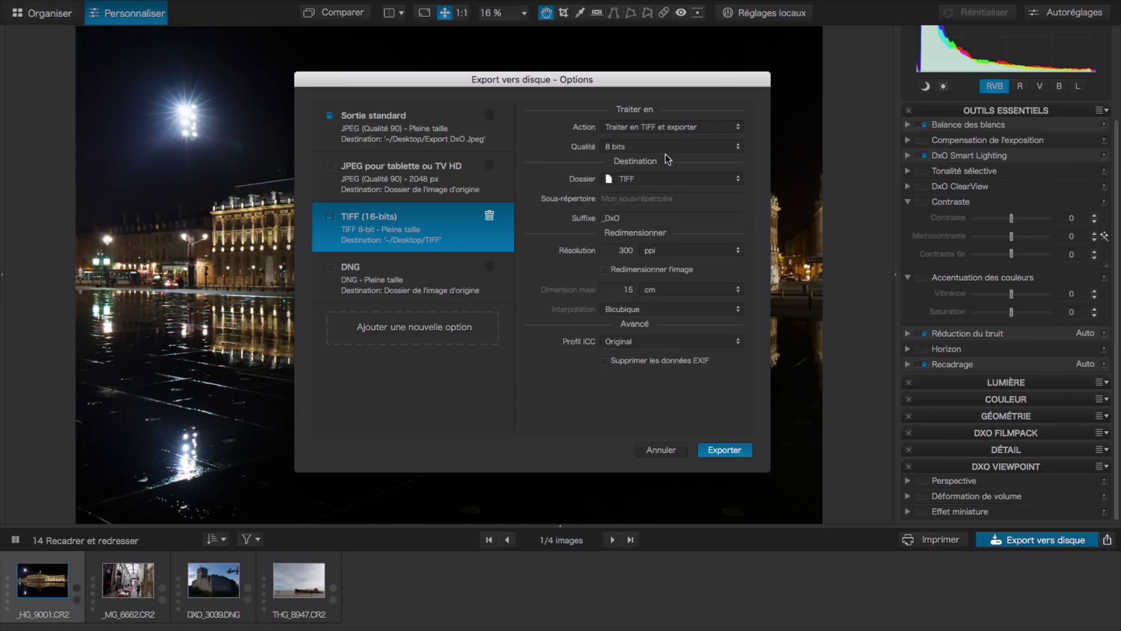
pyautogui.click(713, 181)
pyautogui.click(702, 205)
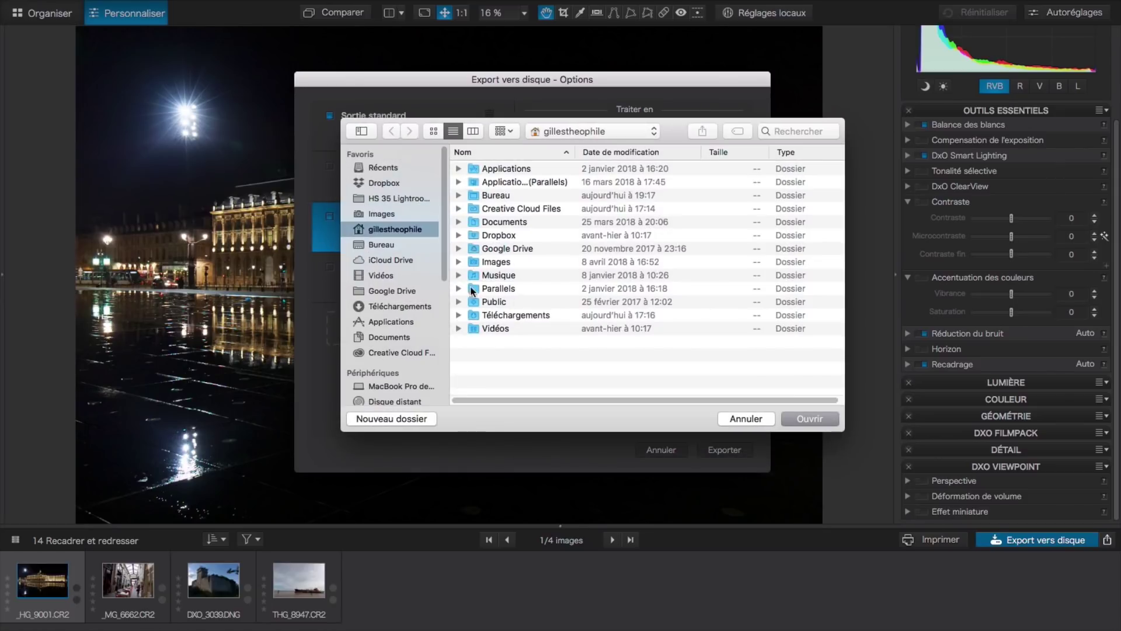
pyautogui.click(397, 249)
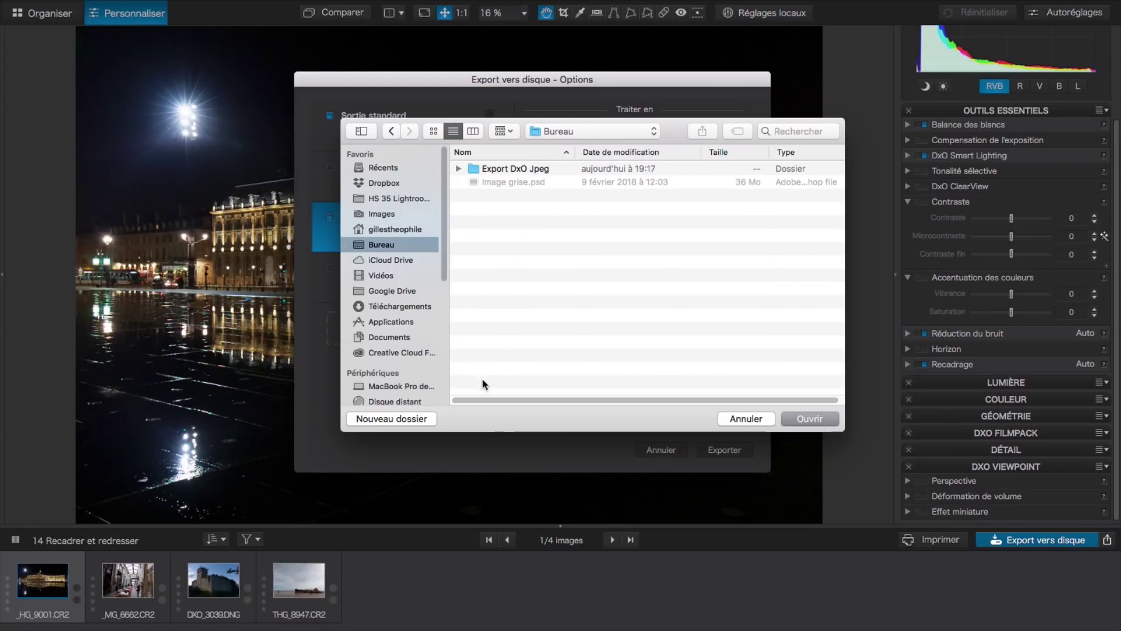
pyautogui.click(386, 418)
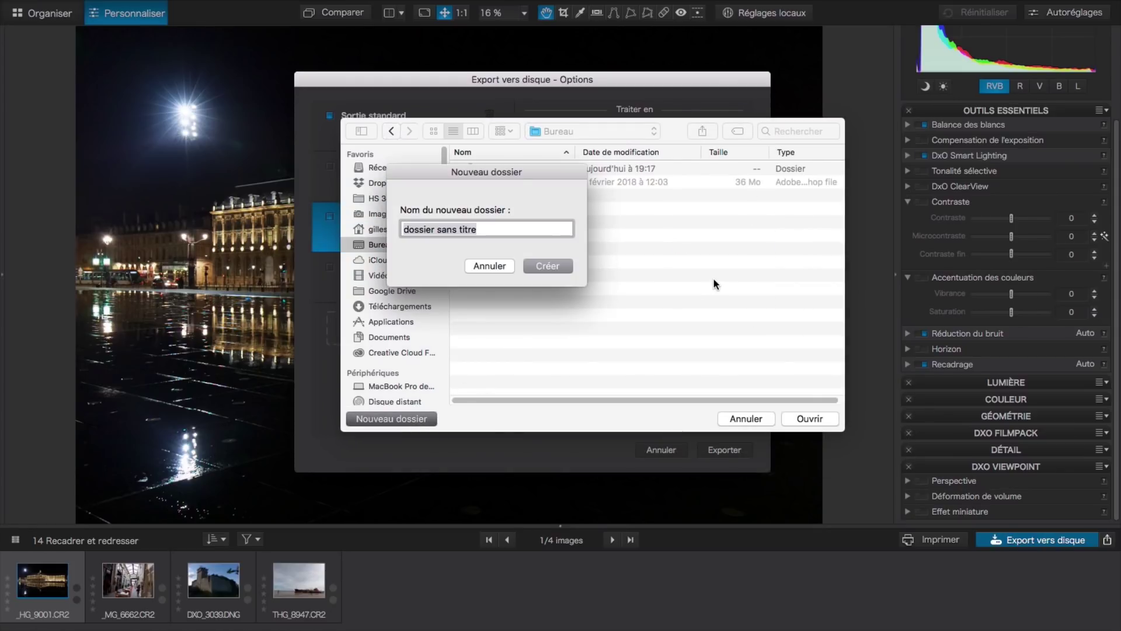
pyautogui.write('Export DxO TIFF')
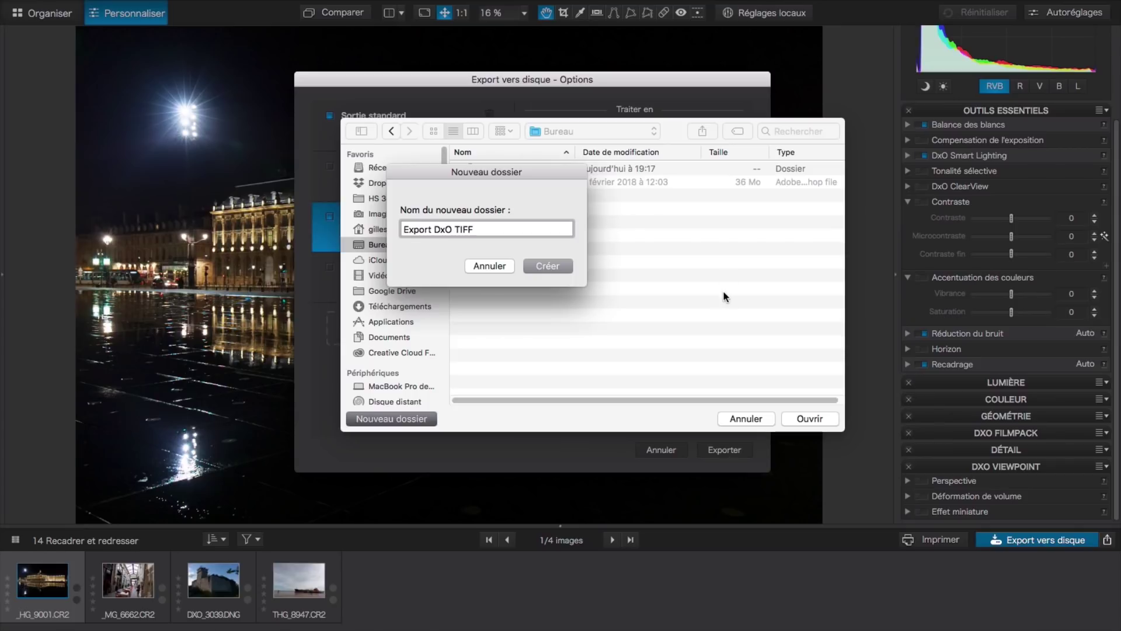
pyautogui.click(547, 265)
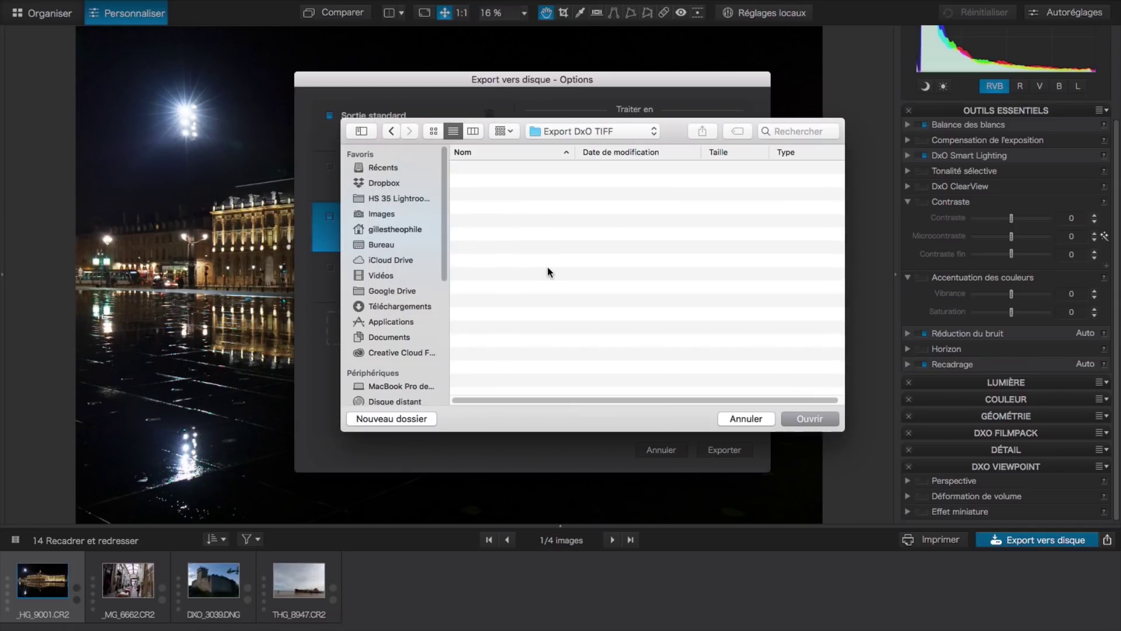
pyautogui.click(808, 418)
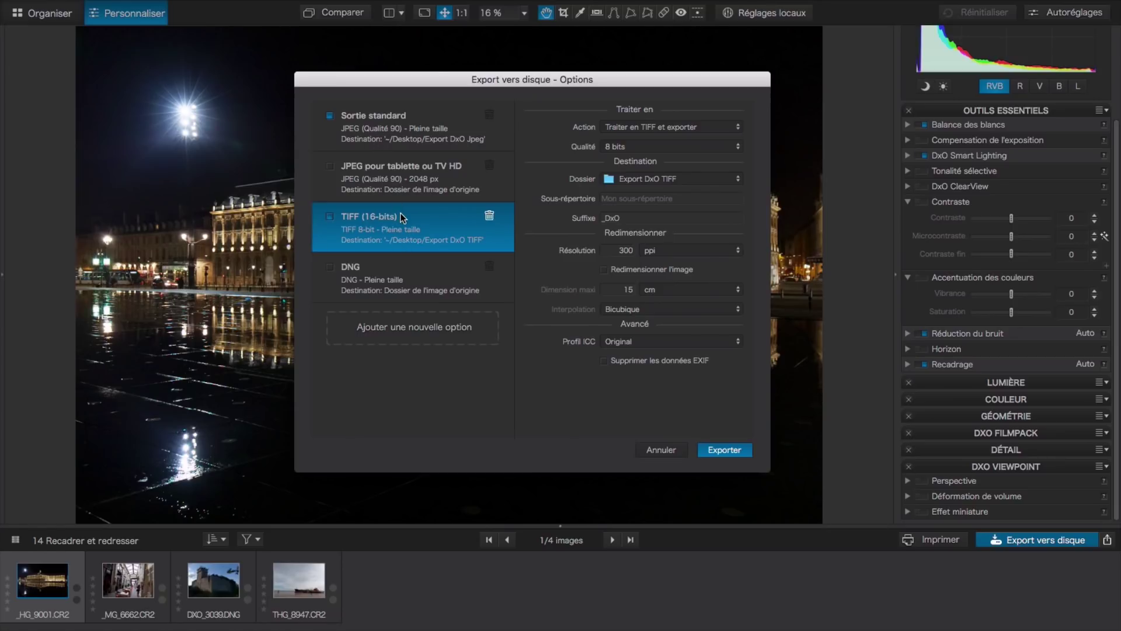
# Export _HG_9001.CR2 with the enabled JPEG and TIFF outputs and check the processing status
pyautogui.click(725, 450)
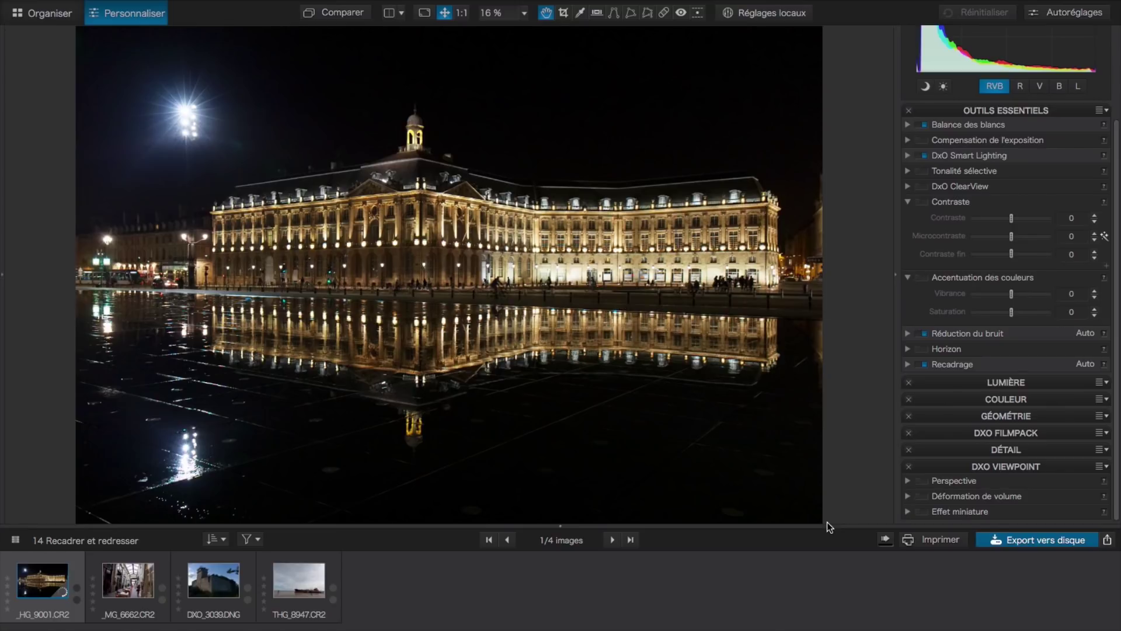
pyautogui.click(885, 541)
# Switch to the Finder, open the Bureau folder and expand Export DxO Jpeg to check the exported file
pyautogui.press('super+Tab')
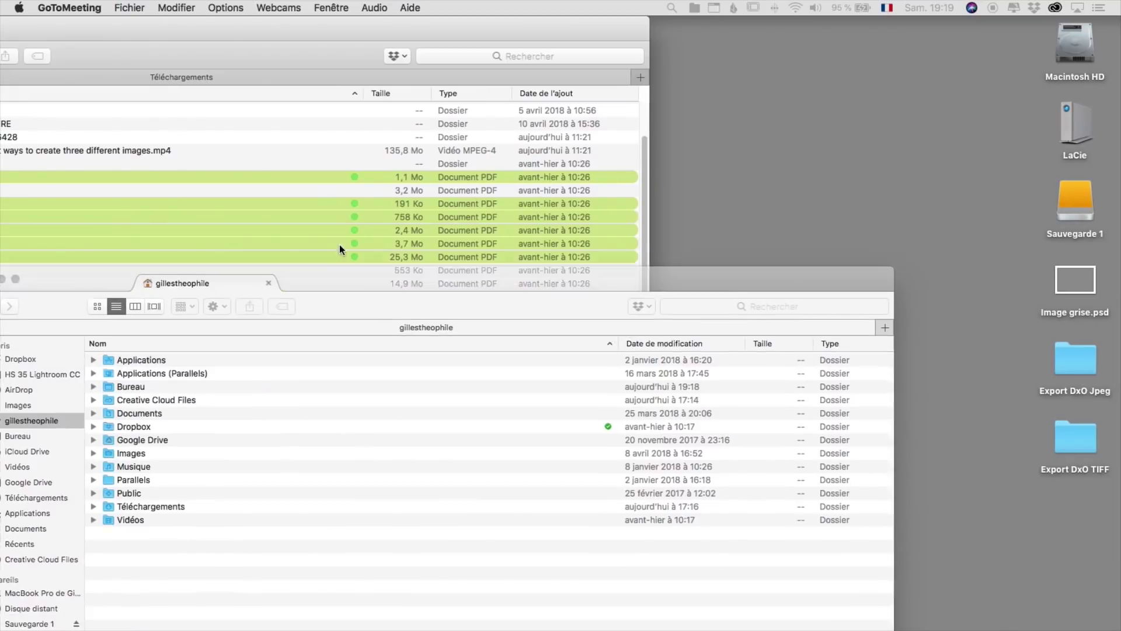
pyautogui.moveTo(343, 251); pyautogui.dragTo(242, 8)
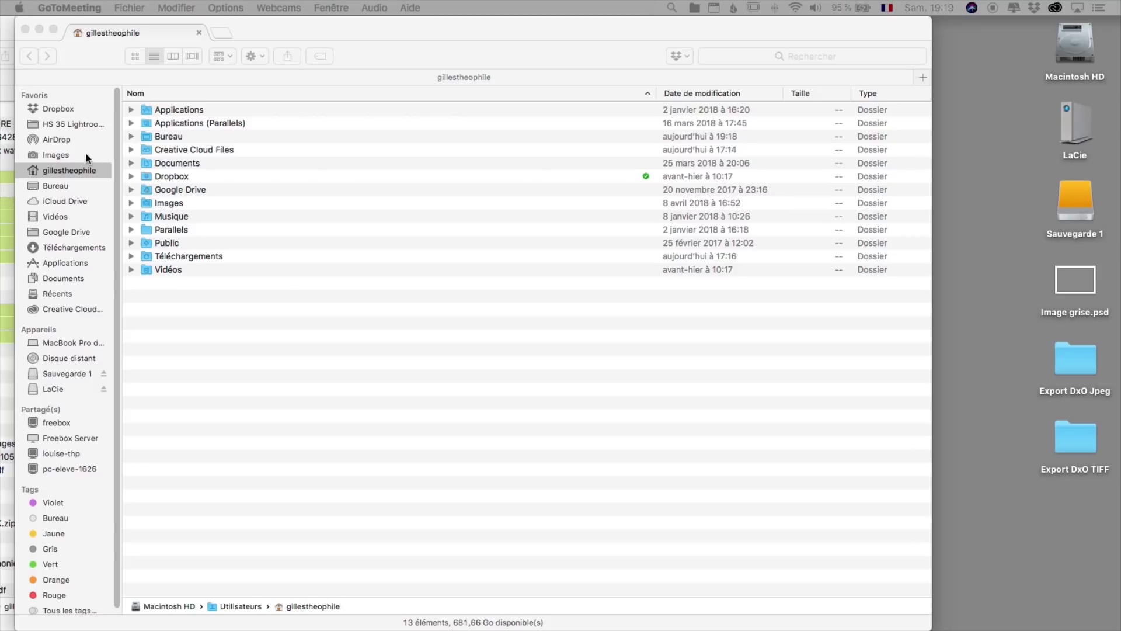
pyautogui.click(68, 185)
pyautogui.click(66, 187)
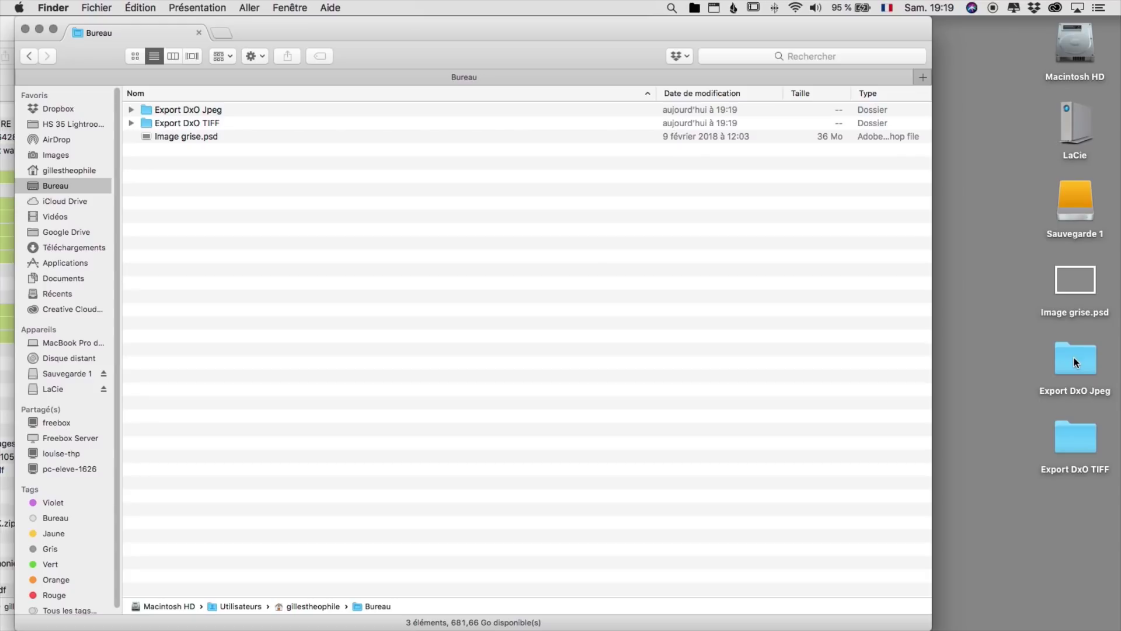
pyautogui.click(131, 110)
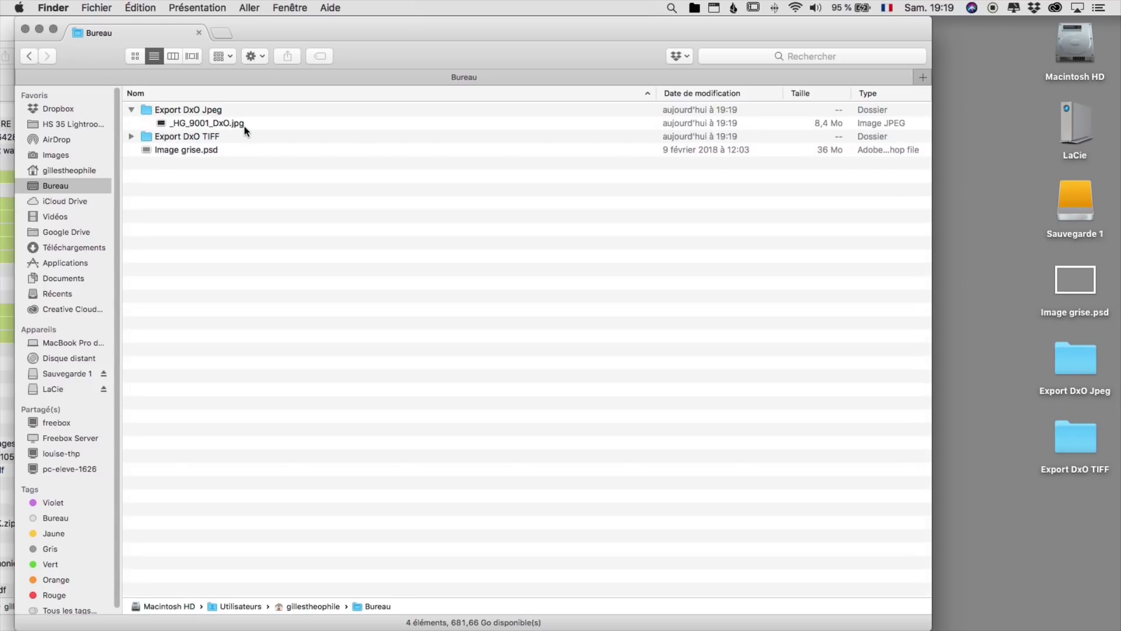
# Expand the Export DxO TIFF folder to check the exported file, and switch back to DxO PhotoLab
pyautogui.click(130, 136)
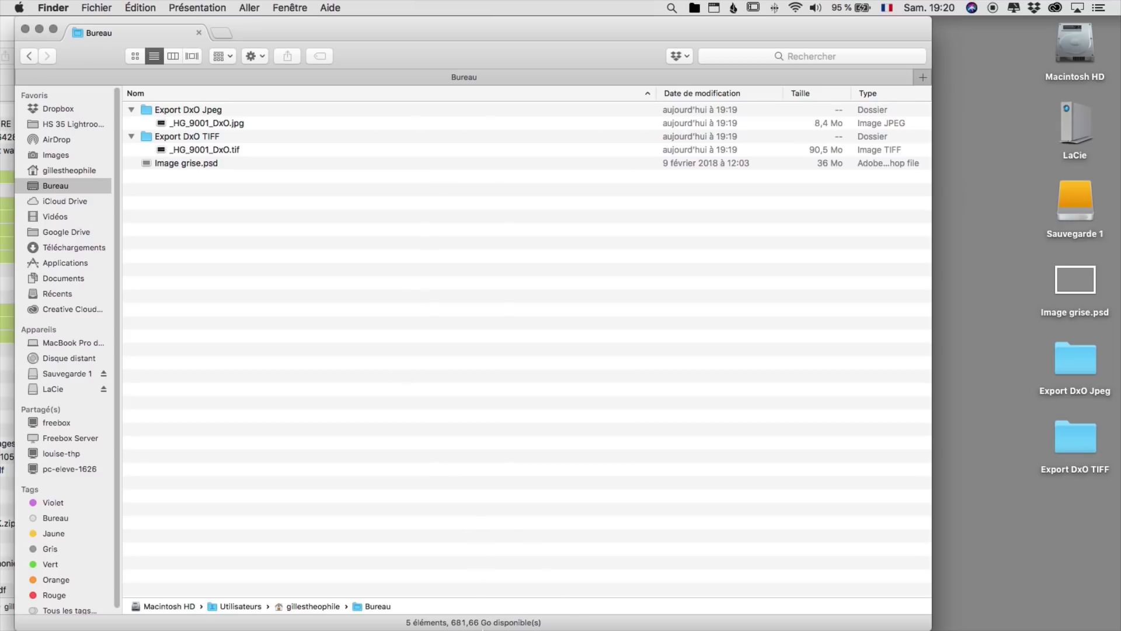
pyautogui.moveTo(483, 629)
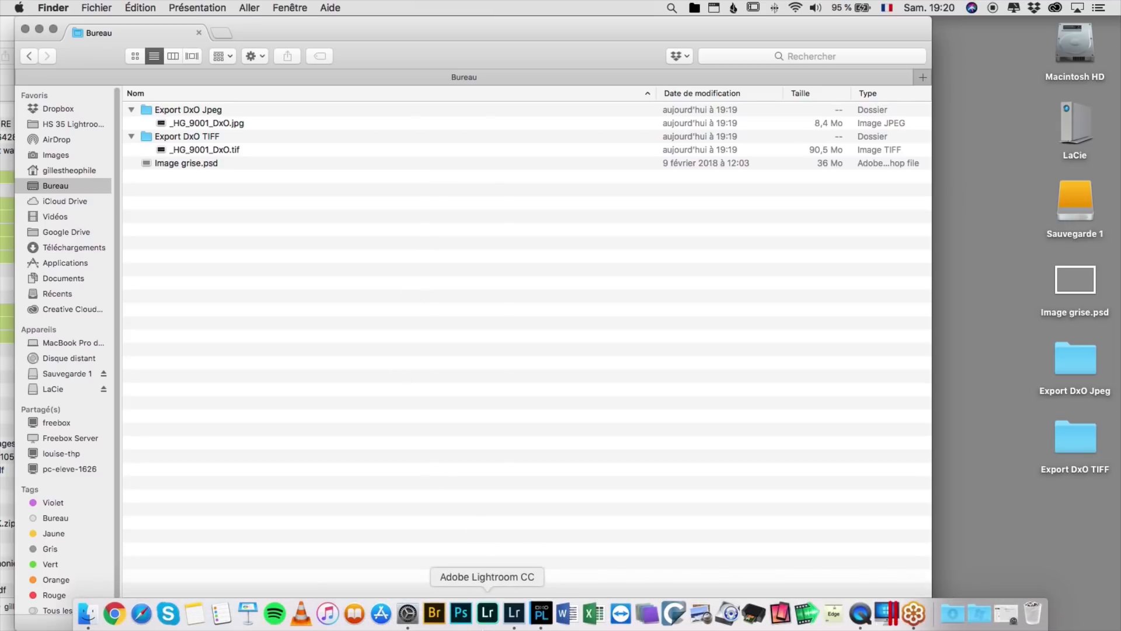
pyautogui.click(542, 613)
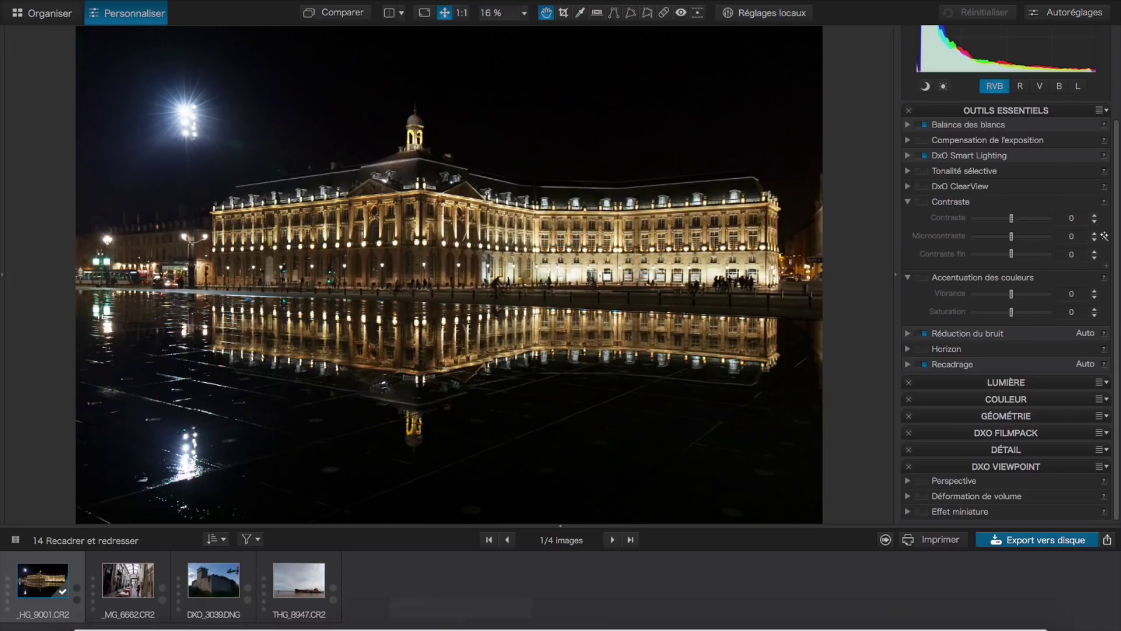
# Switch to Lightroom Classic and transfer the selected photo THG_1386.NEF to DxO PhotoLab with the external module
pyautogui.moveTo(460, 622)
pyautogui.click(522, 624)
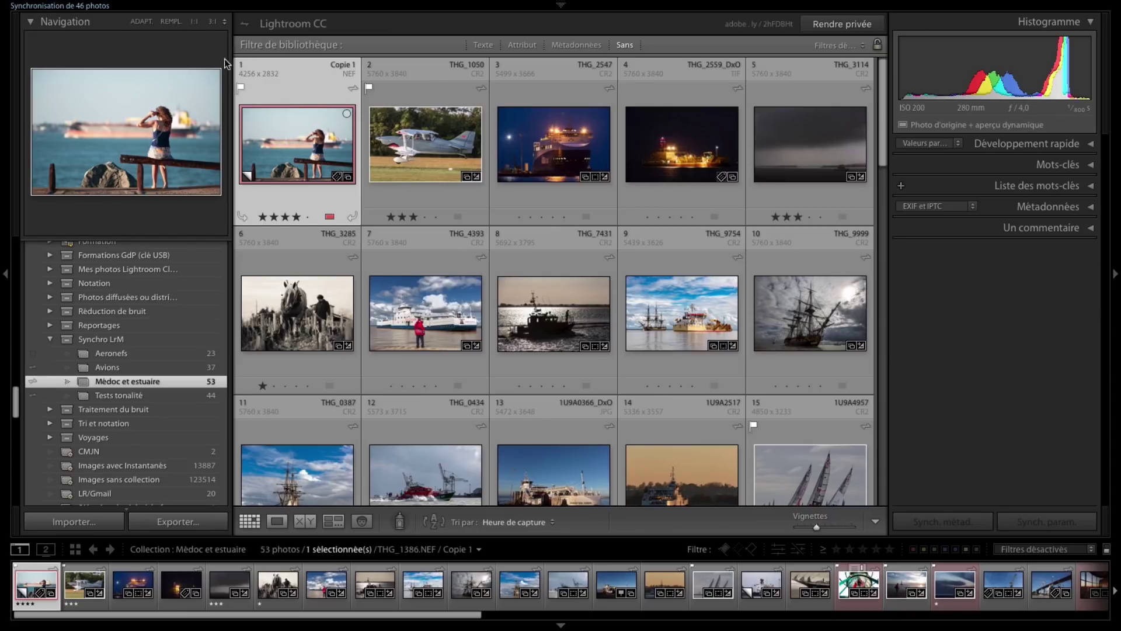
pyautogui.click(117, 8)
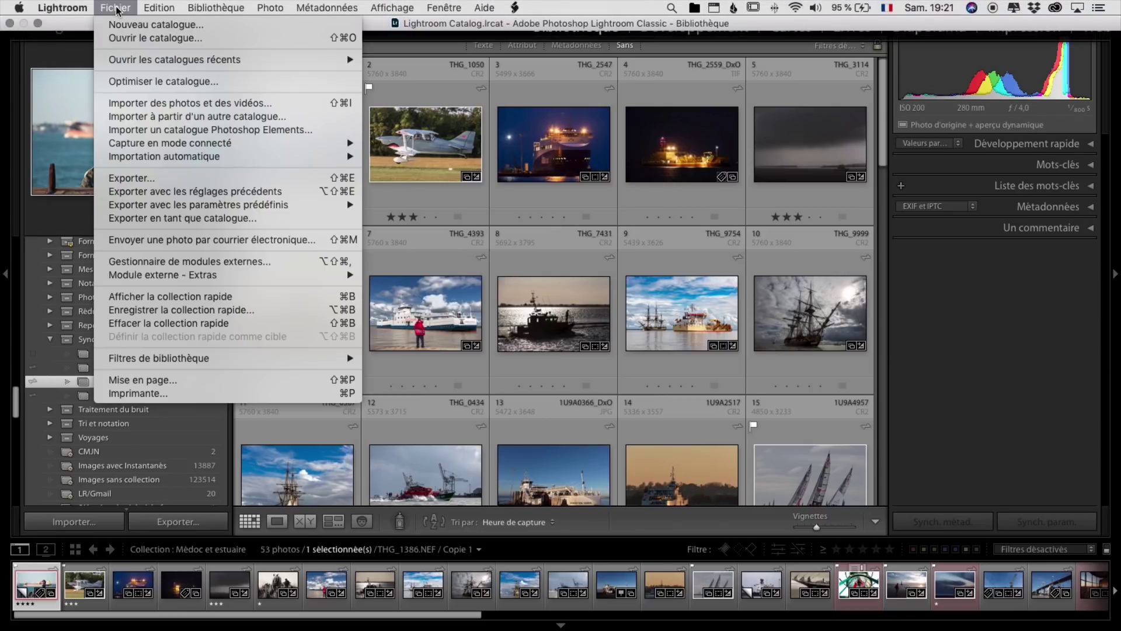
pyautogui.moveTo(210, 276)
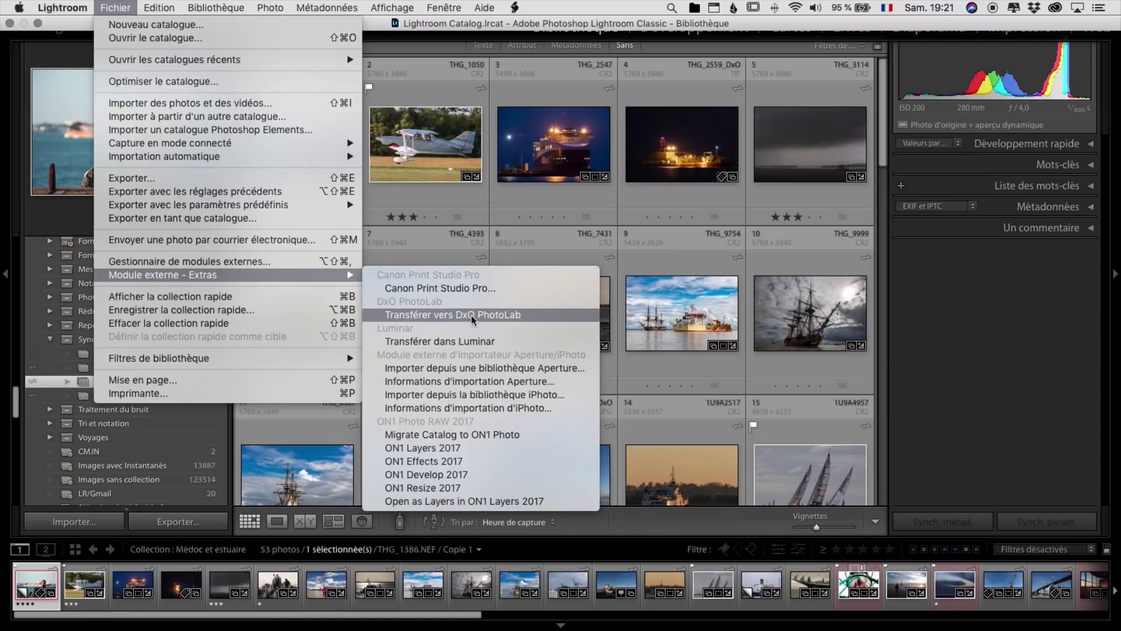
pyautogui.click(504, 315)
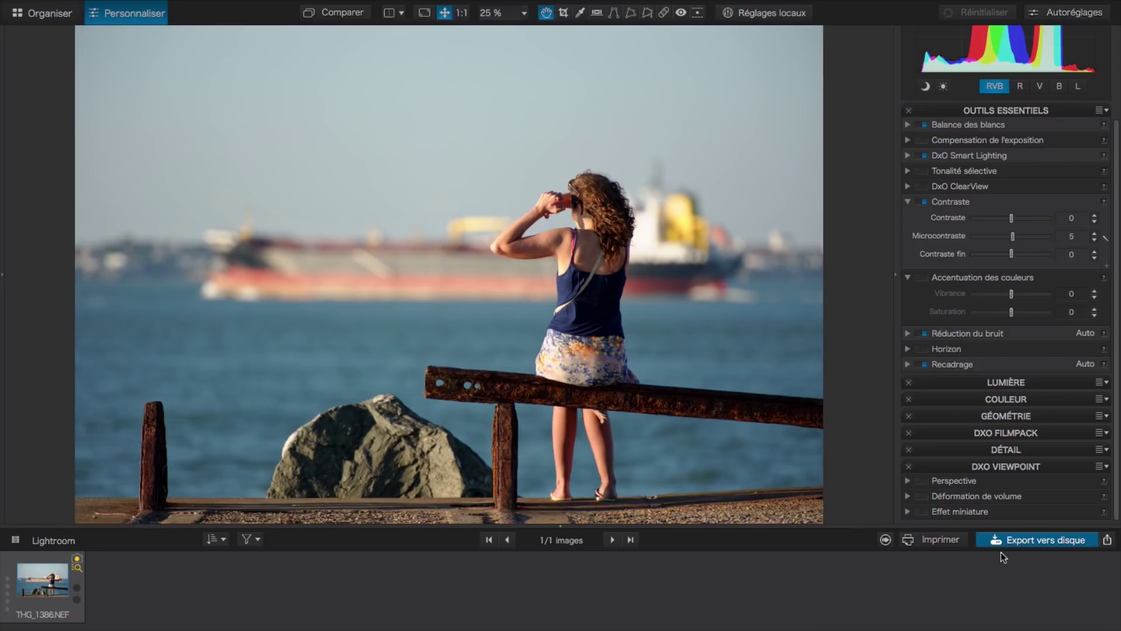
# Examine the processing actions offered for exporting THG_1386.NEF to Adobe Lightroom Classic, and cancel the export
pyautogui.click(1106, 540)
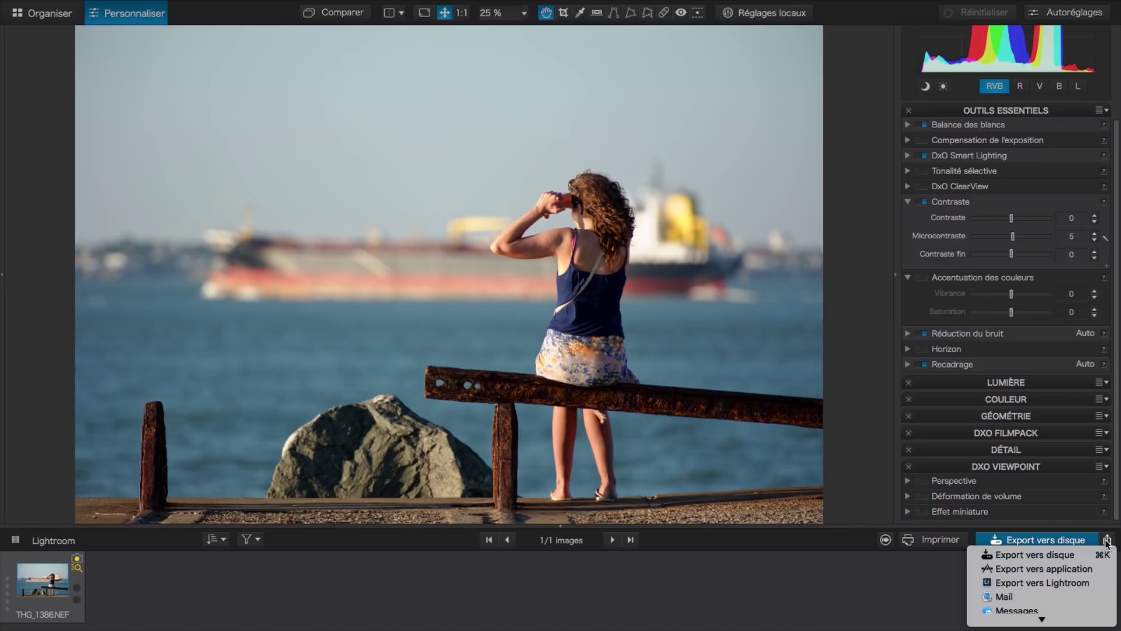
pyautogui.click(1042, 583)
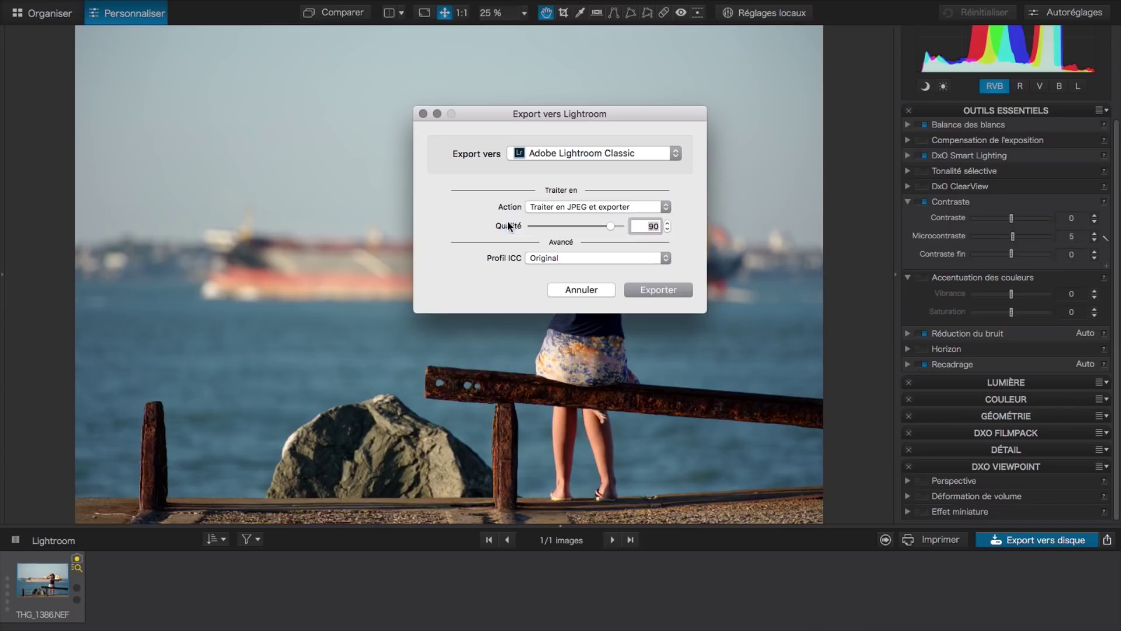
pyautogui.click(665, 207)
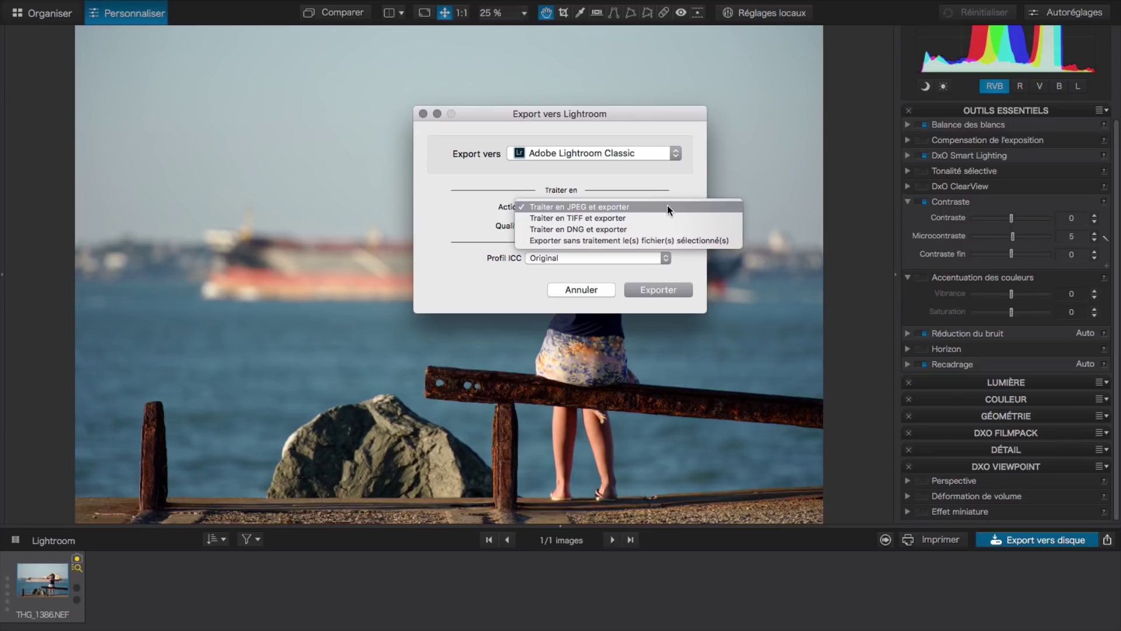
pyautogui.click(636, 208)
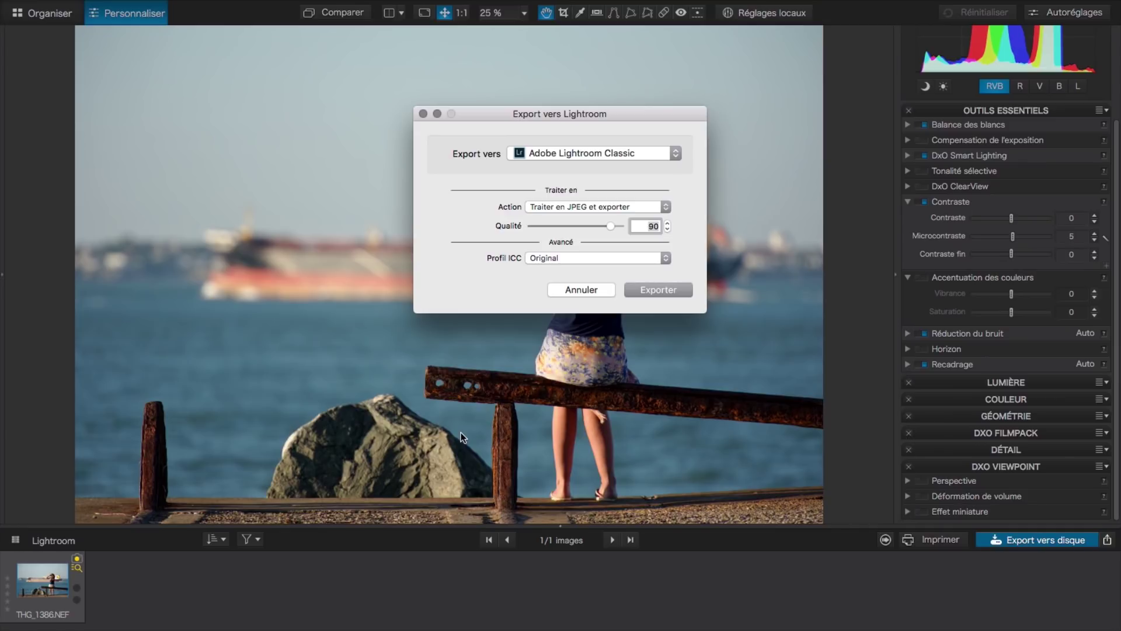
pyautogui.click(582, 290)
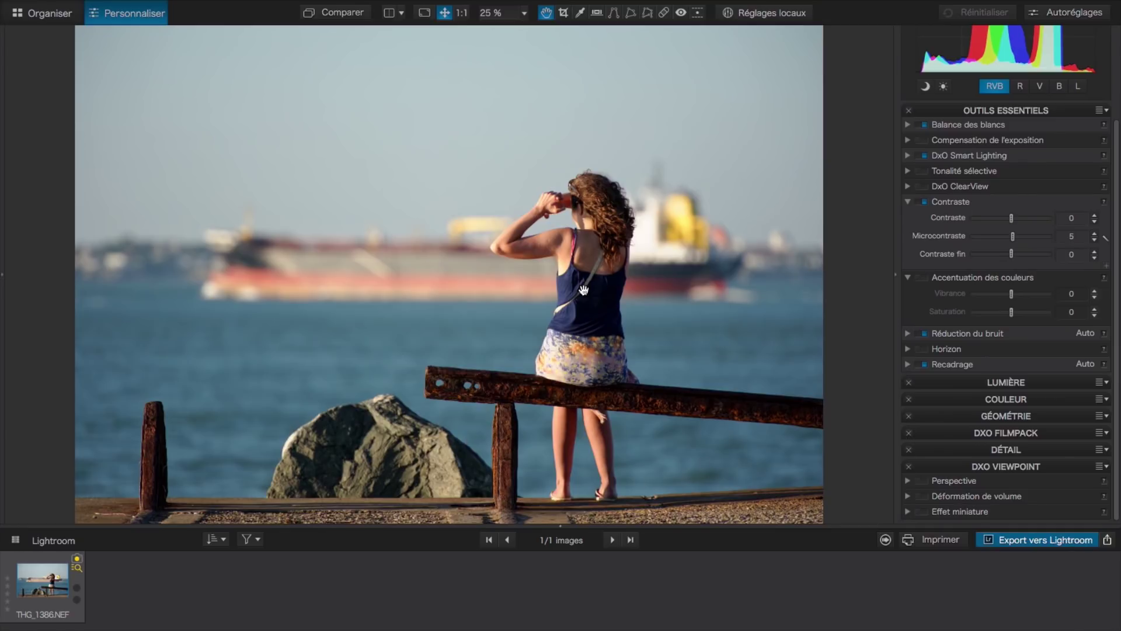
# Return to the Organiser workspace and open the 05 Tonalité project
pyautogui.click(54, 15)
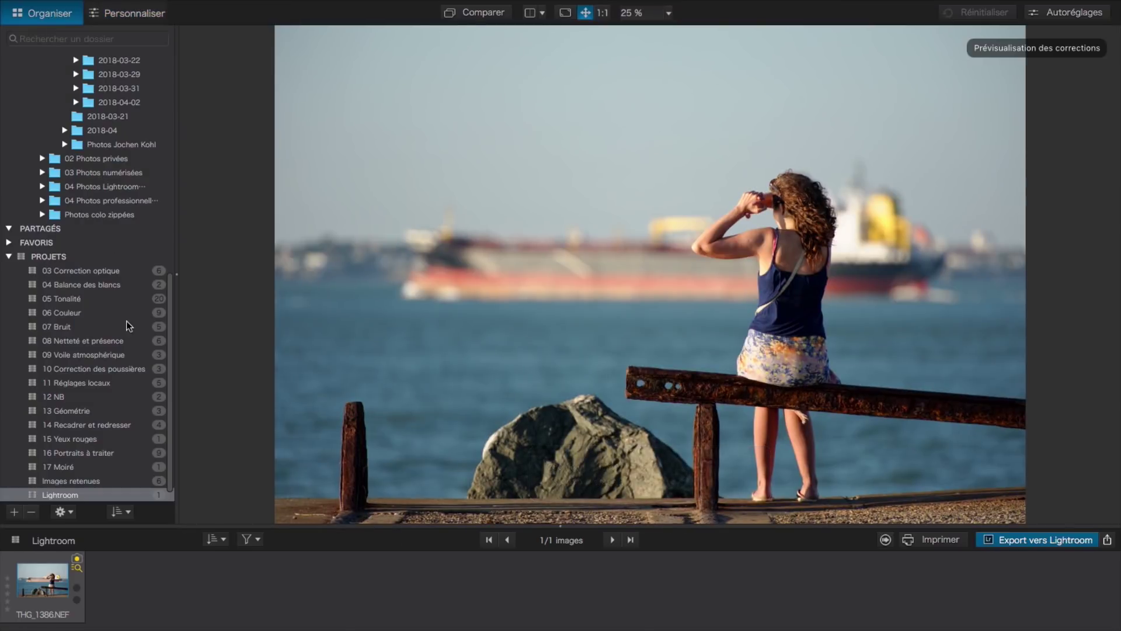
pyautogui.click(82, 299)
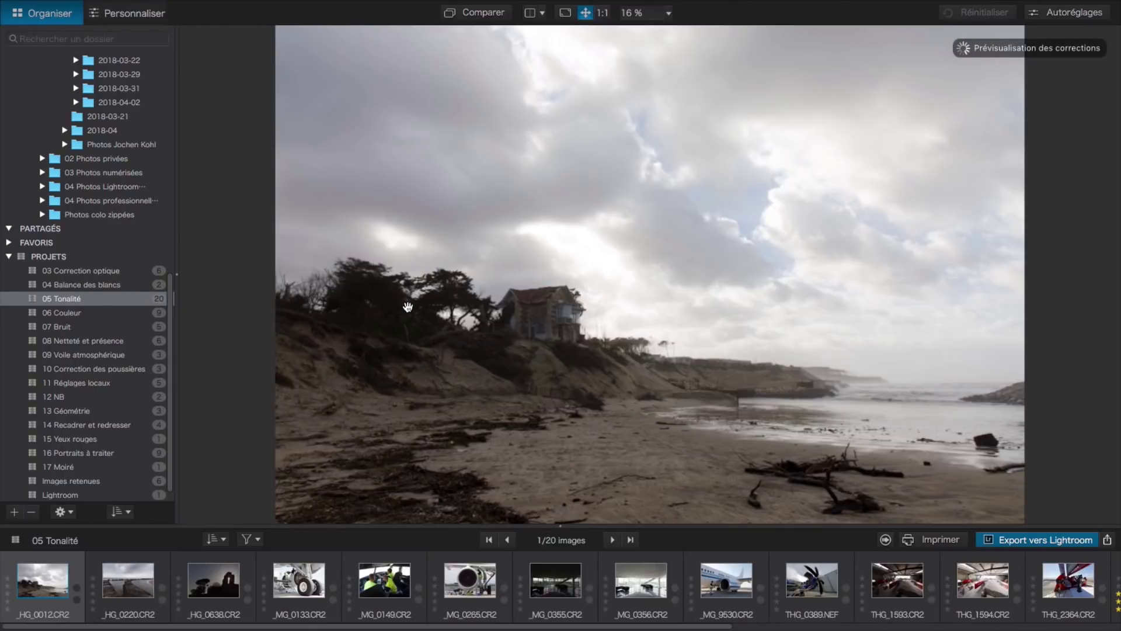